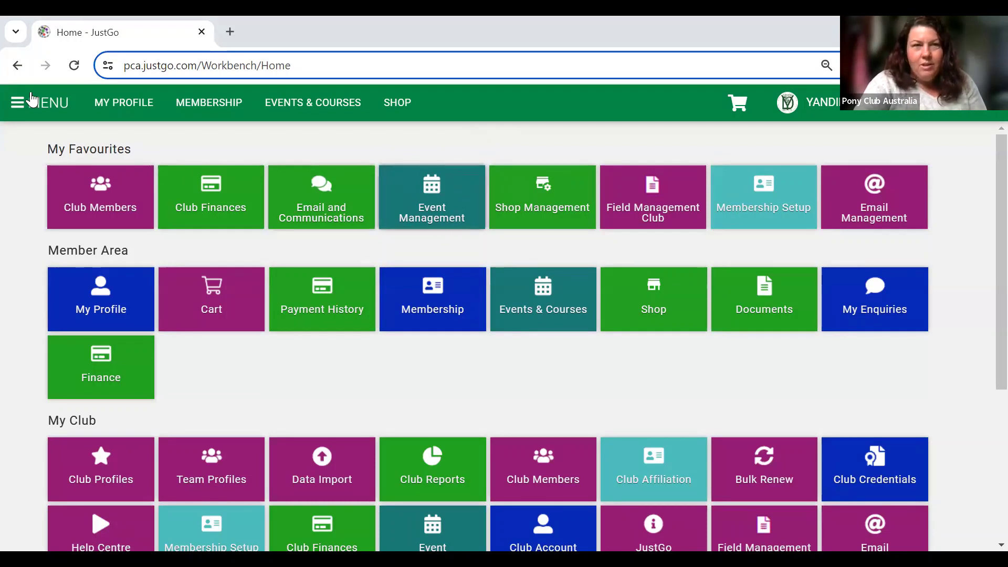
# Go from the main menu's My Club section to Yandina's Event Management overview.
pyautogui.click(105, 380)
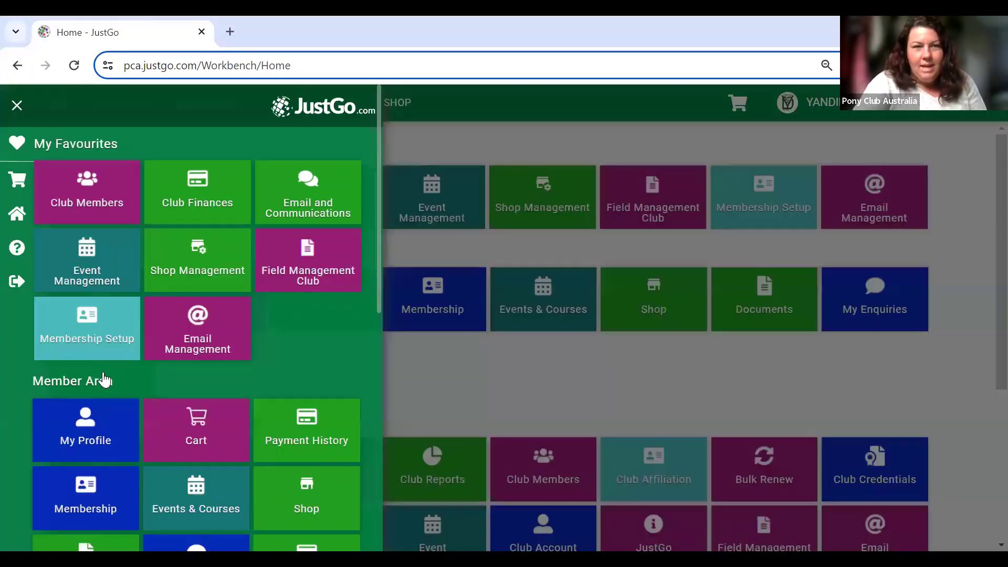
pyautogui.scroll(-6, 326, 410)
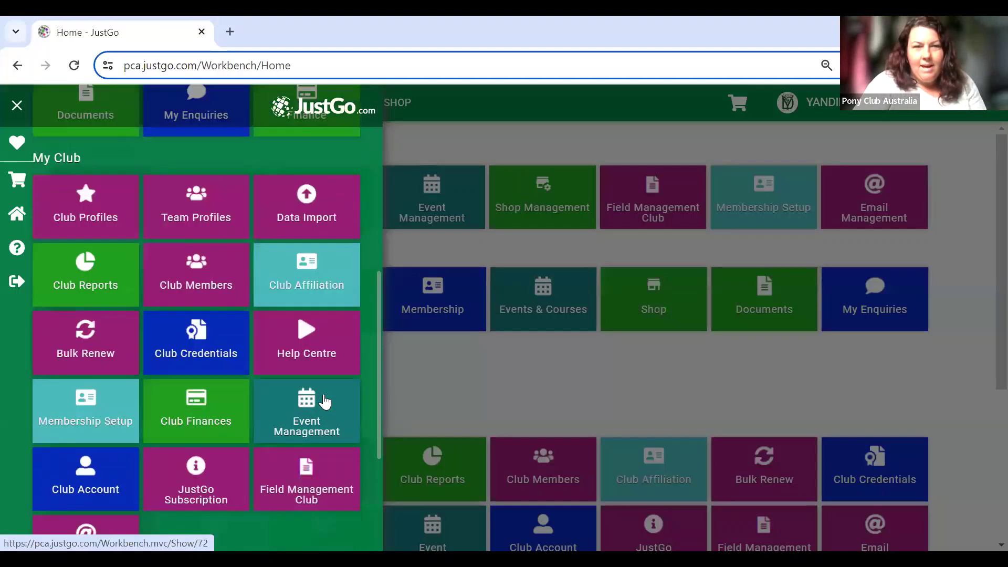
pyautogui.scroll(1, 288, 423)
pyautogui.scroll(2, 289, 423)
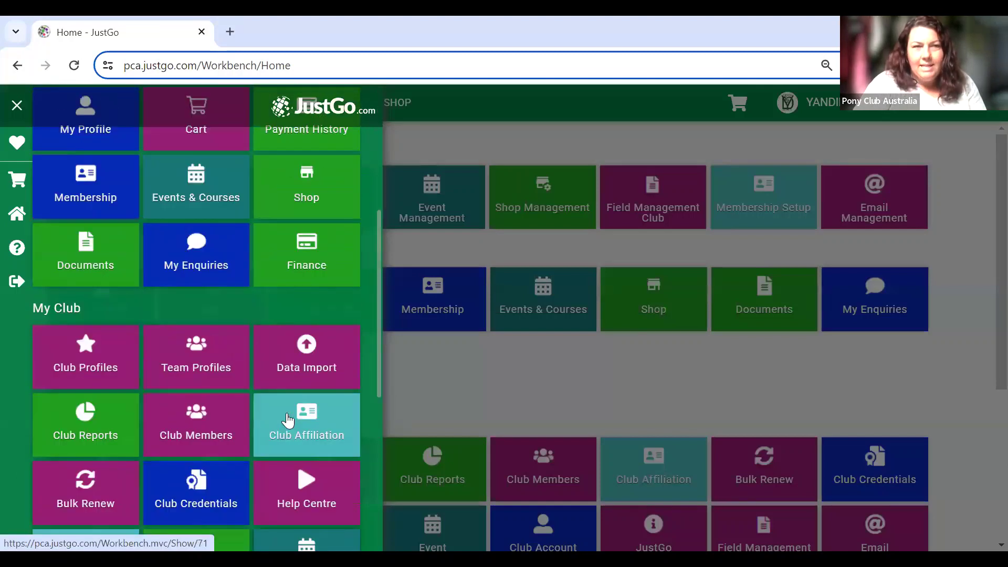
pyautogui.scroll(6, 343, 210)
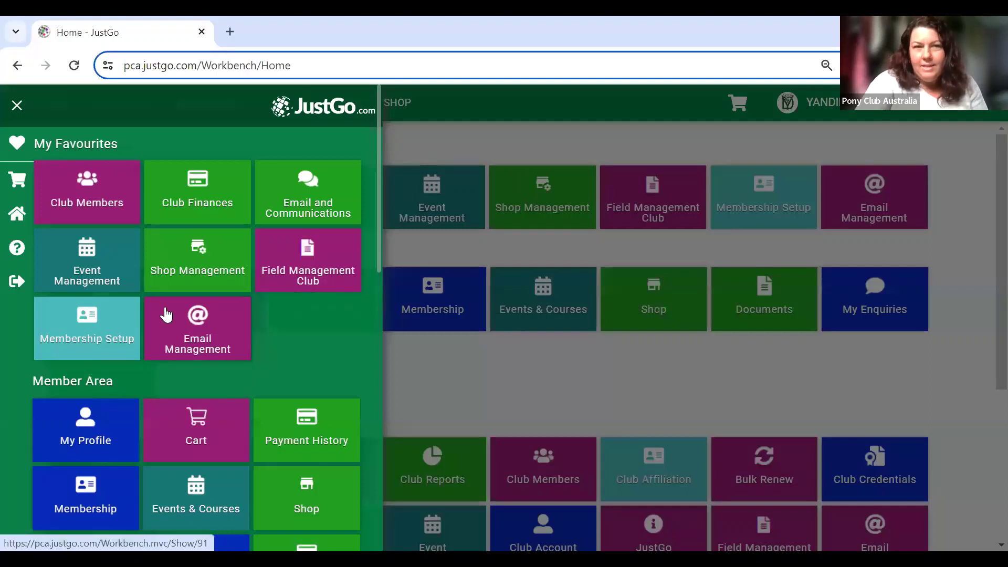
pyautogui.click(81, 265)
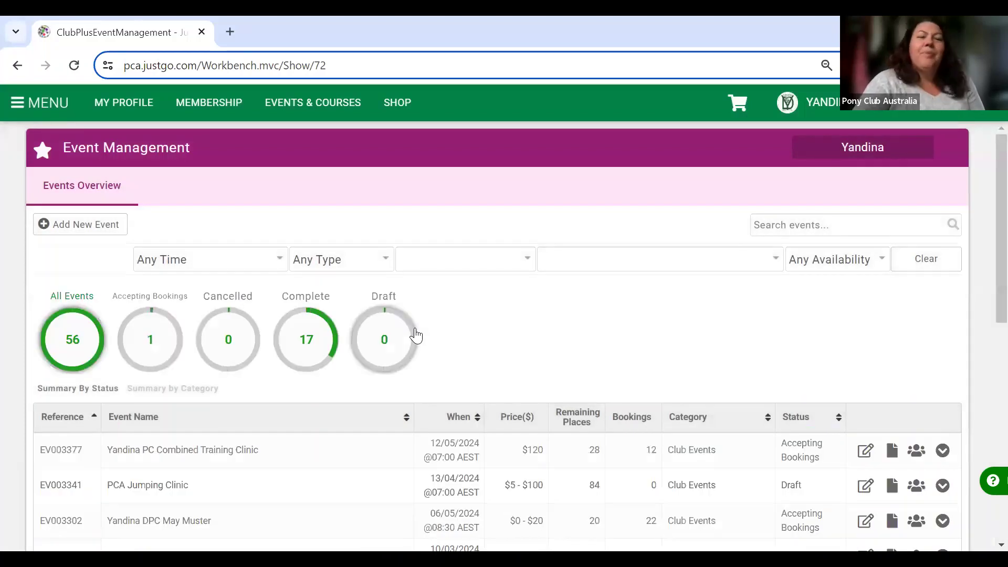
pyautogui.scroll(-5, 416, 334)
pyautogui.scroll(-5, 415, 334)
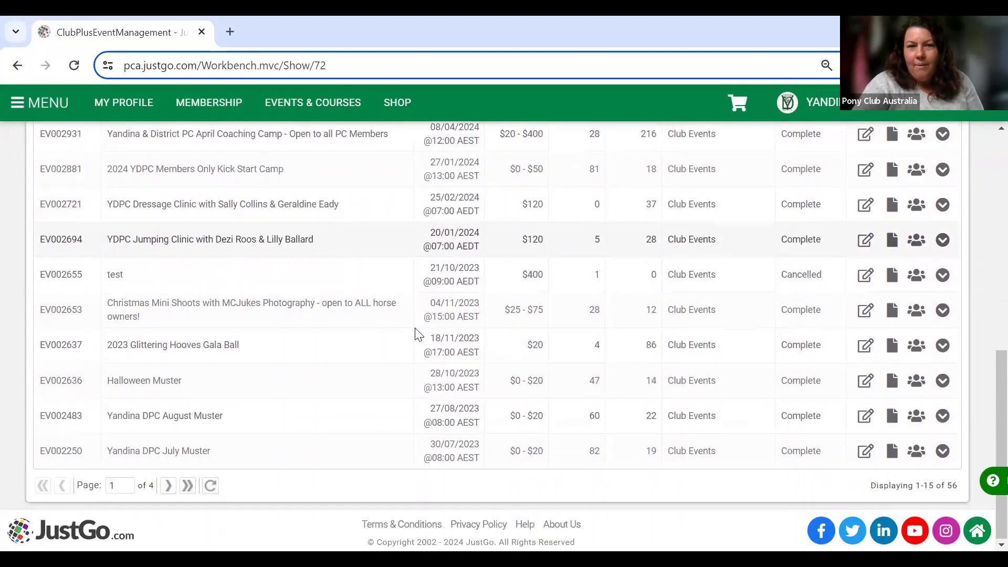
pyautogui.scroll(3, 415, 334)
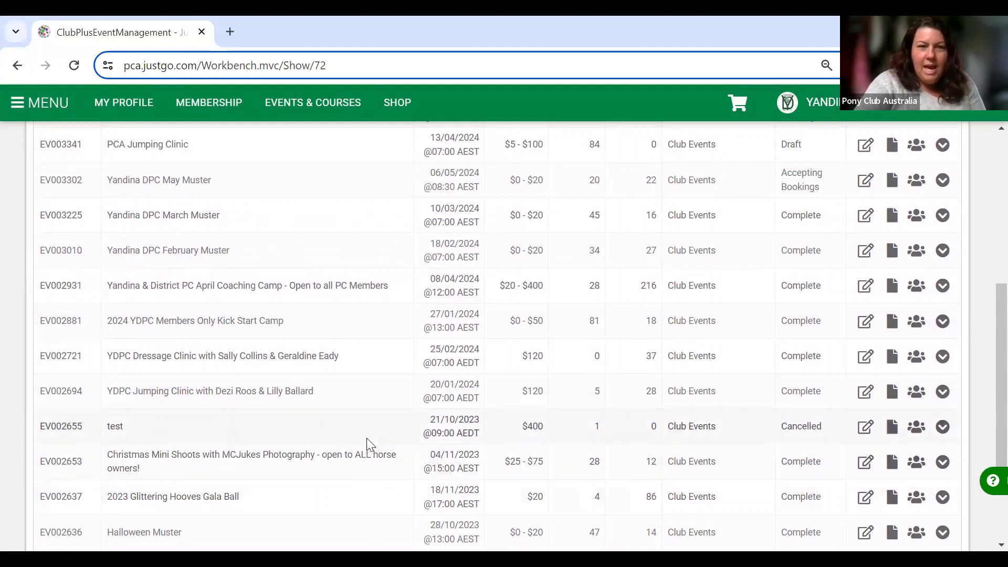
pyautogui.scroll(1, 366, 441)
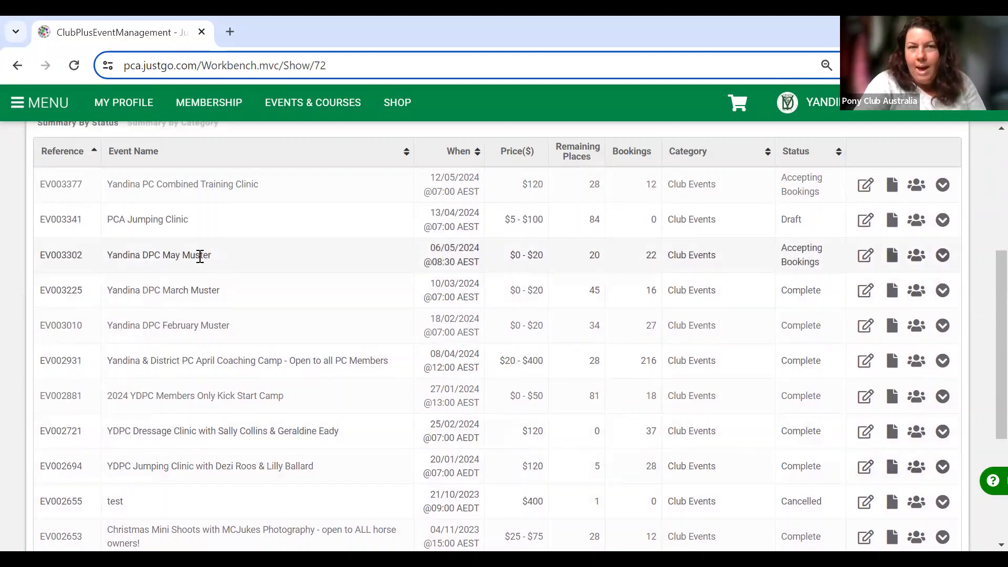
pyautogui.scroll(2, 304, 280)
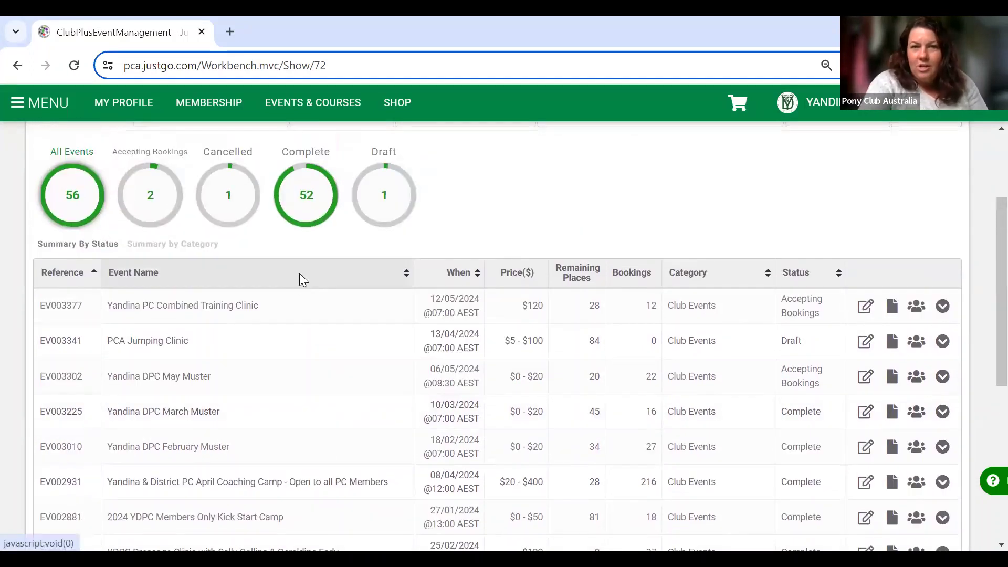
pyautogui.scroll(3, 299, 273)
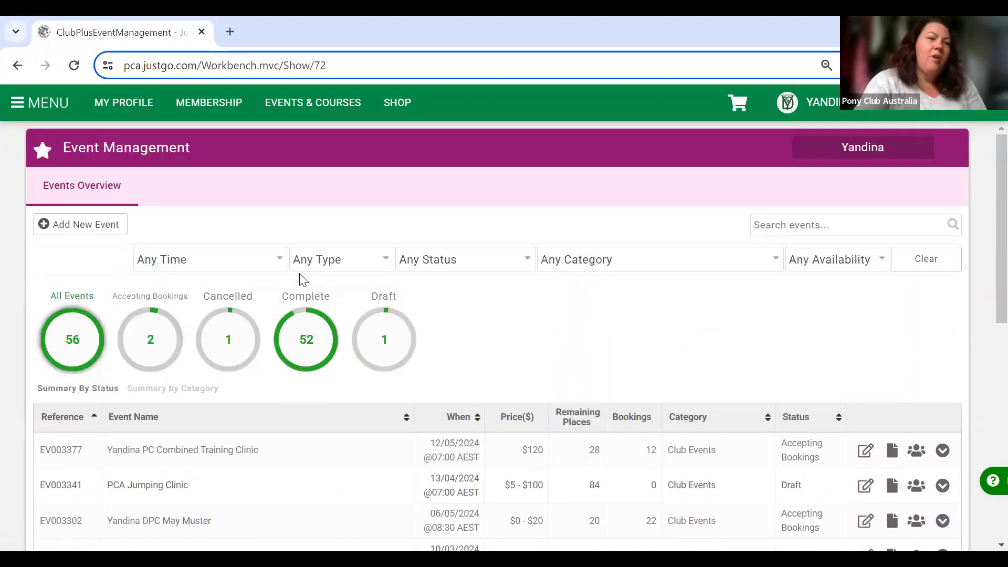
pyautogui.click(55, 229)
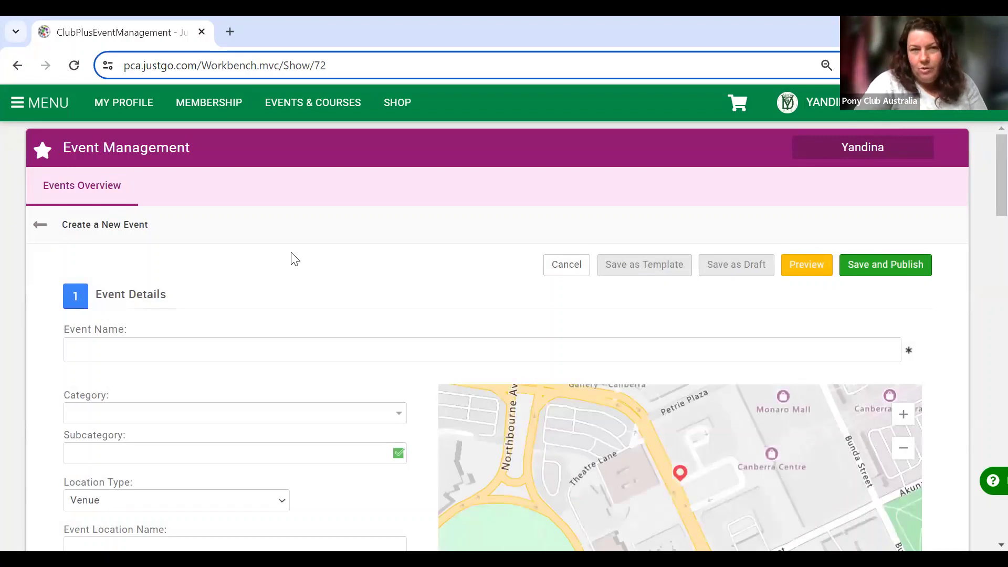
# Name the new event 'PCA Combined Training', fixing a typo along the way.
pyautogui.scroll(-2, 294, 258)
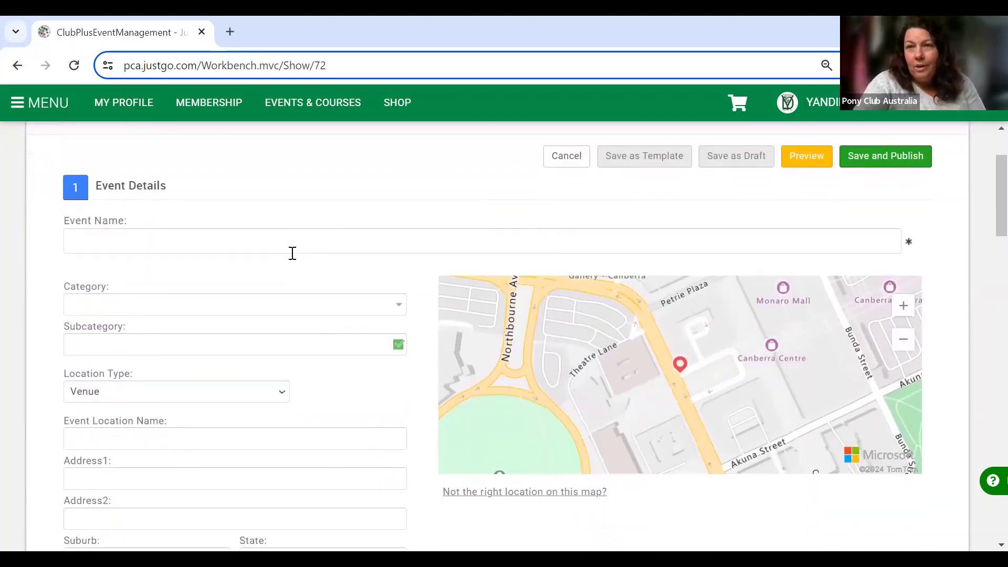
pyautogui.click(223, 235)
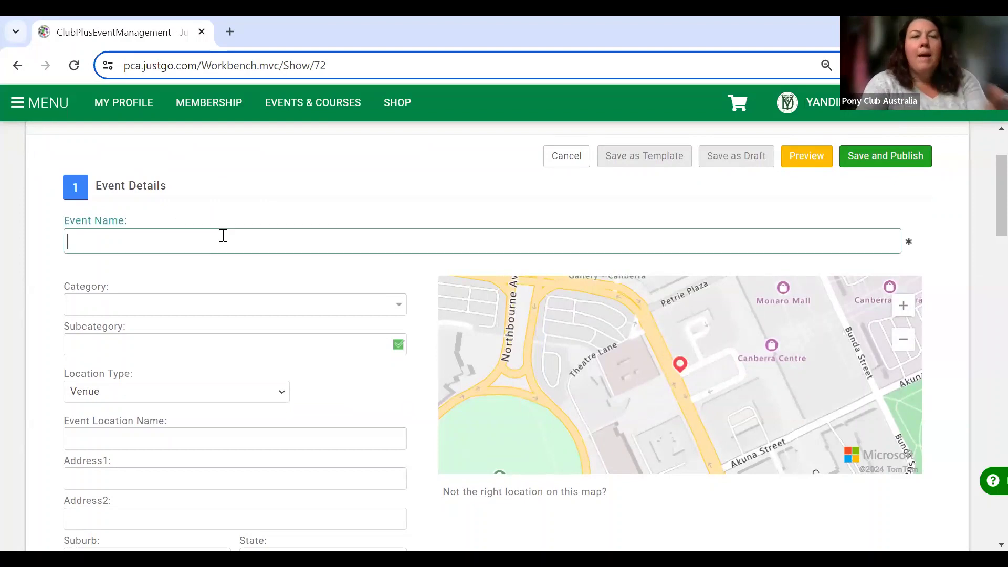
pyautogui.write('PCA CT')
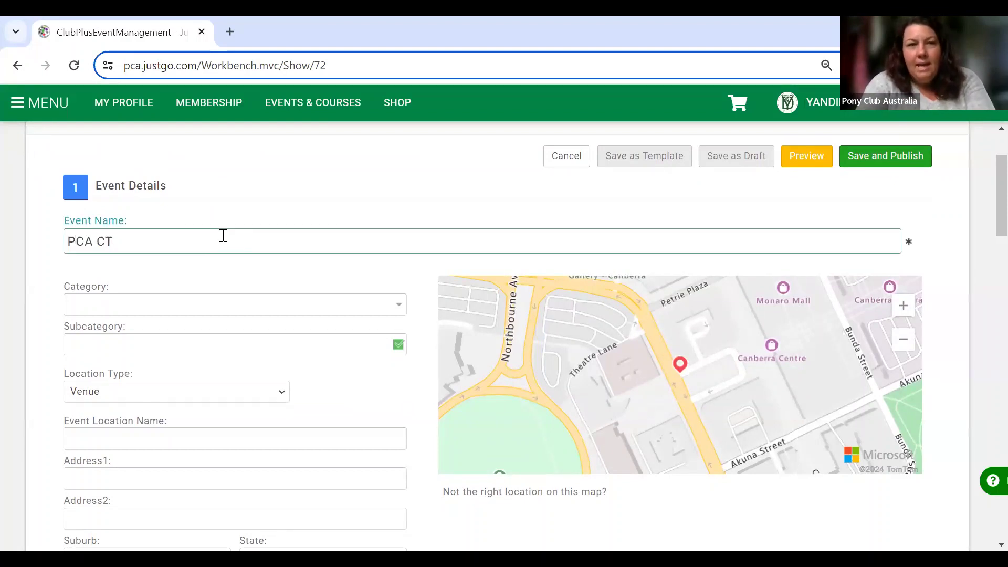
pyautogui.press('BackSpace')
pyautogui.write('ombin')
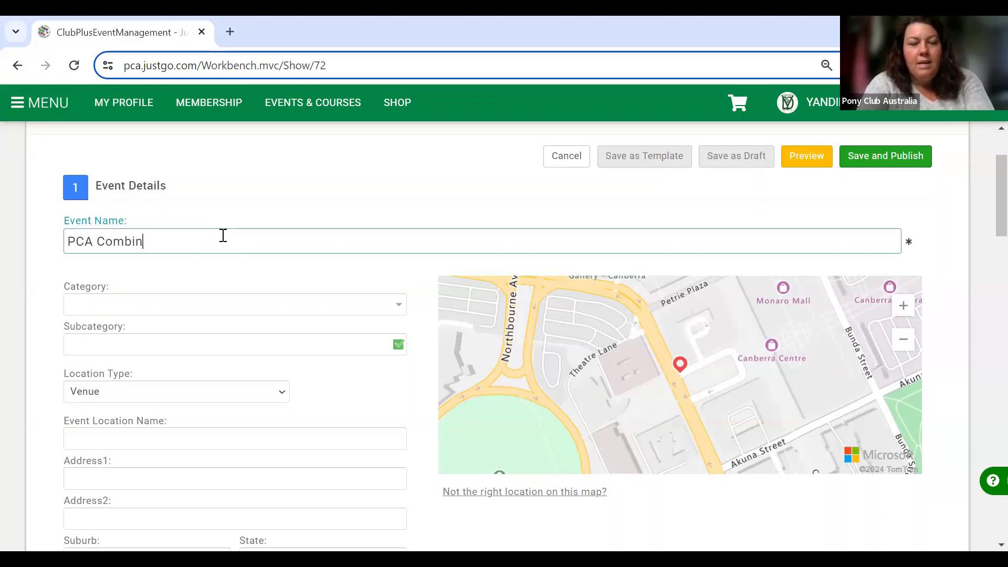
pyautogui.write('ed Training')
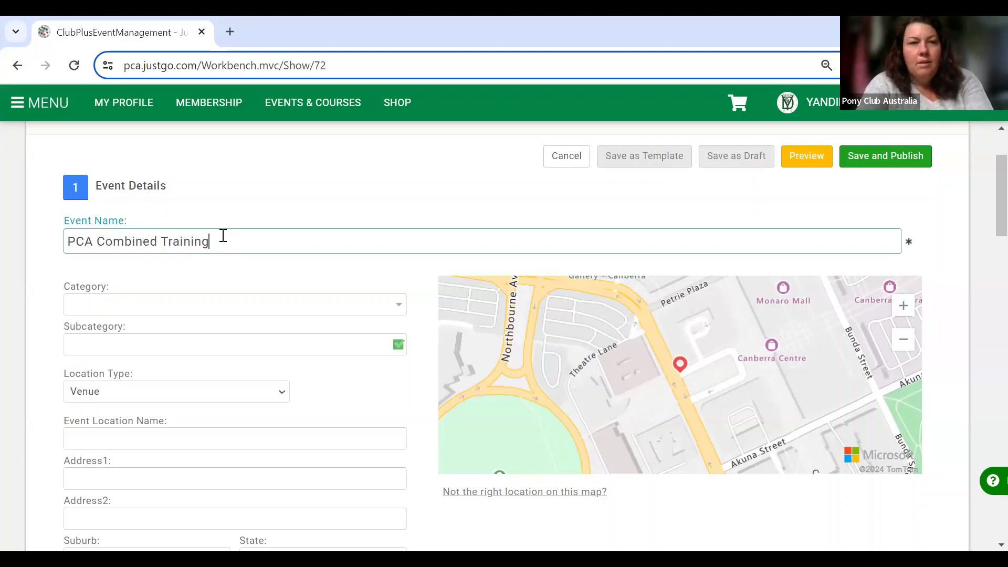
pyautogui.scroll(-2, 304, 295)
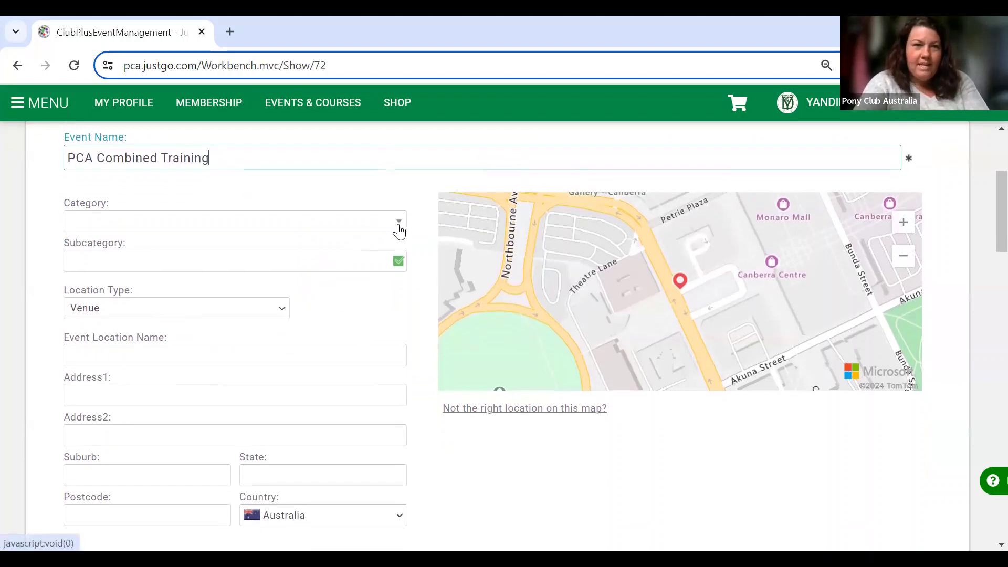
pyautogui.click(399, 231)
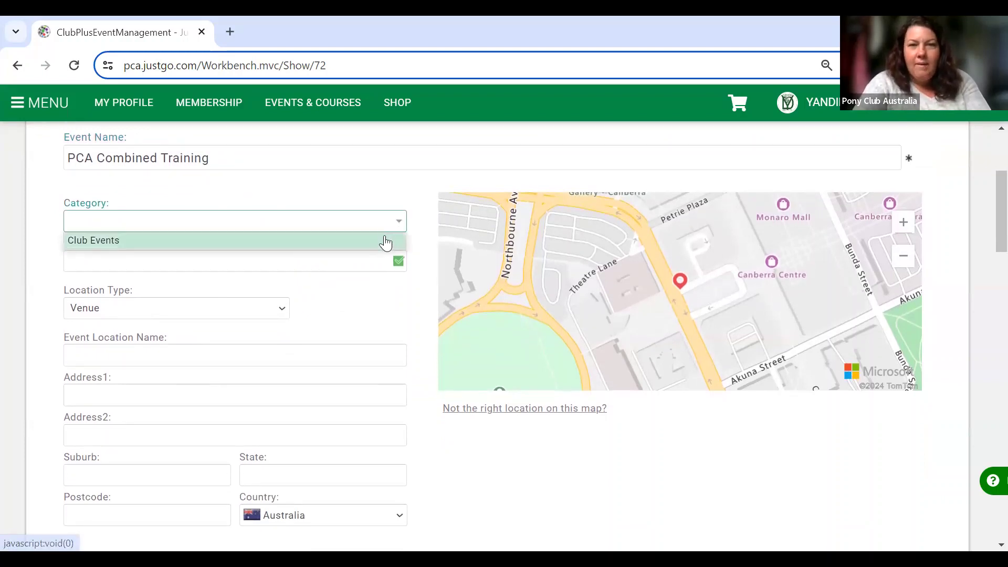
# Choose the Club Events category and enter the venue name Fellowship Equestrian Park.
pyautogui.click(386, 242)
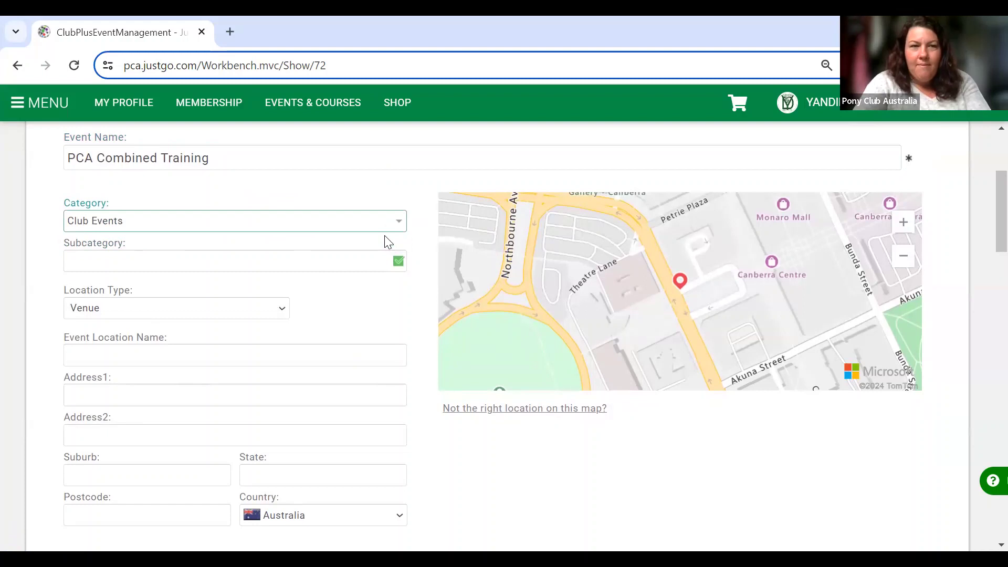
pyautogui.click(233, 357)
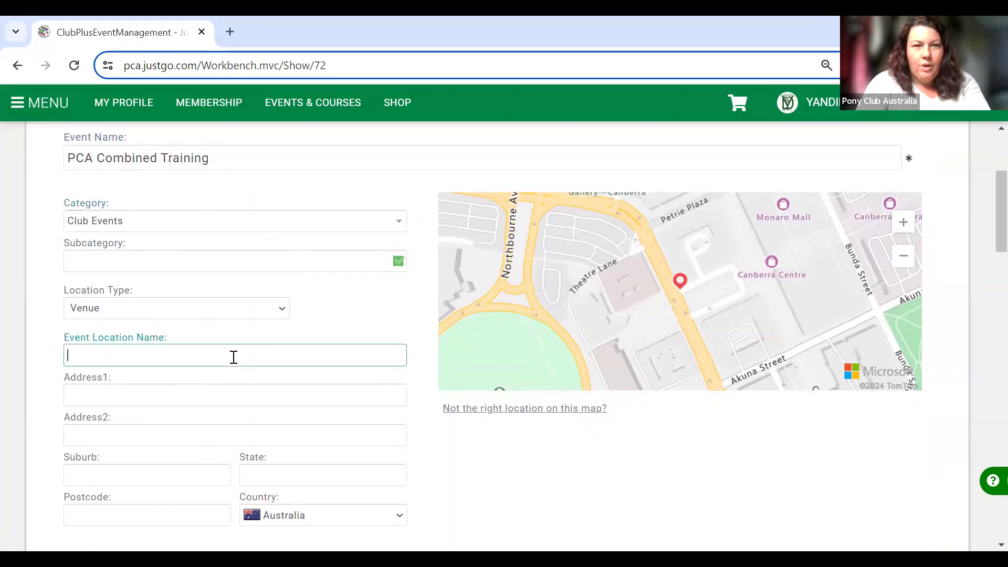
pyautogui.write('Fellowship')
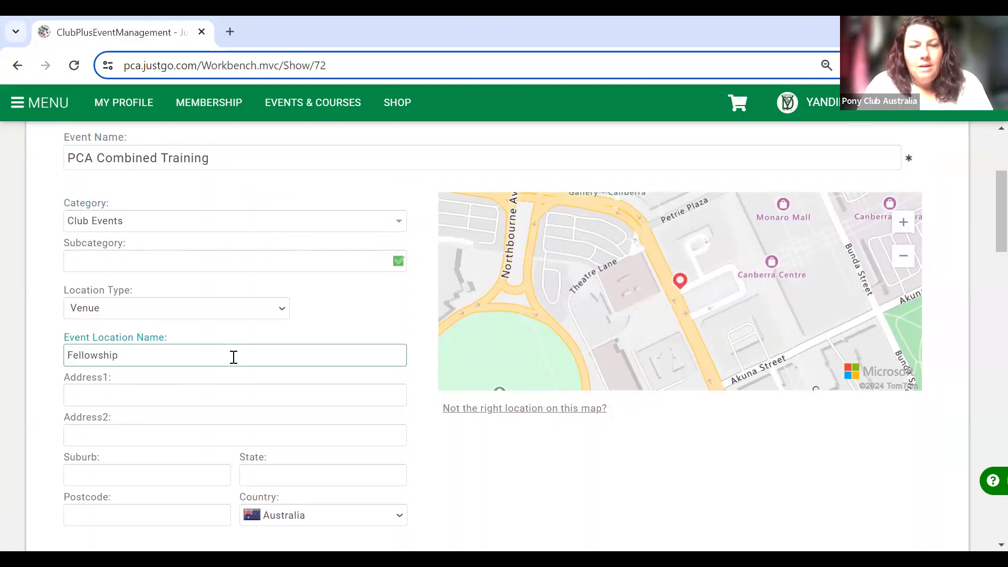
pyautogui.write(' Equest')
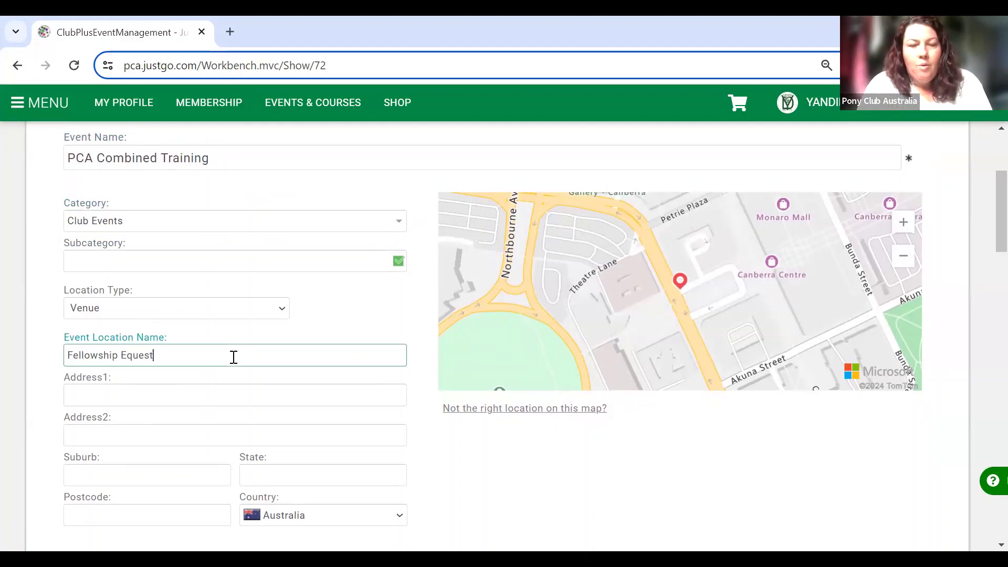
pyautogui.write('rian Park')
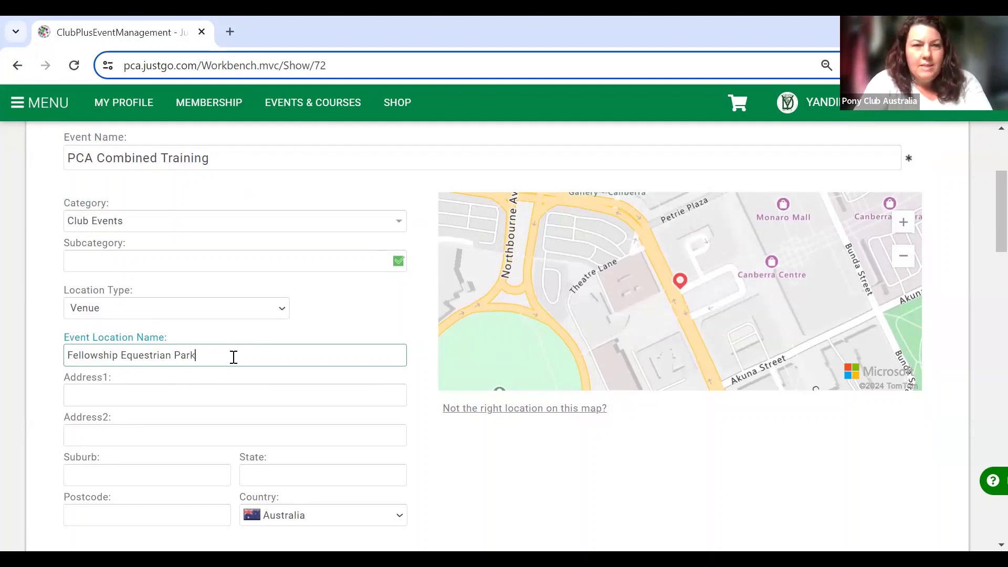
pyautogui.scroll(-3, 233, 357)
pyautogui.click(187, 250)
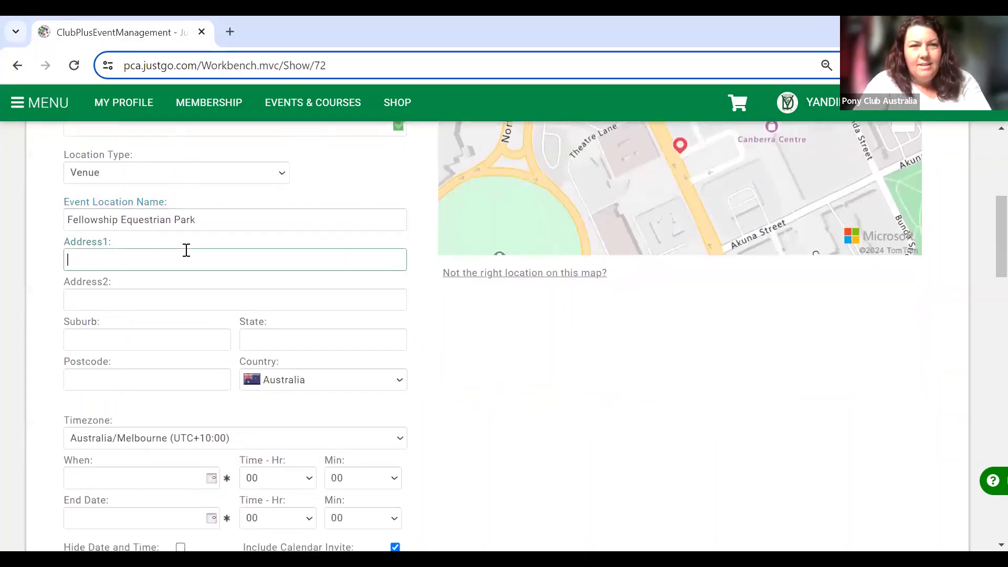
pyautogui.write('26 Fell')
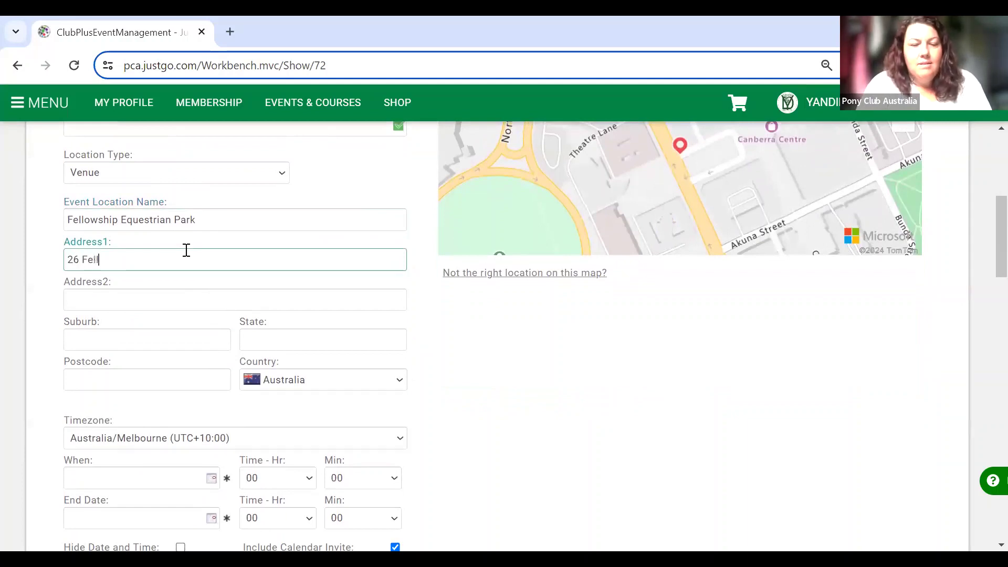
pyautogui.write('owship Drive')
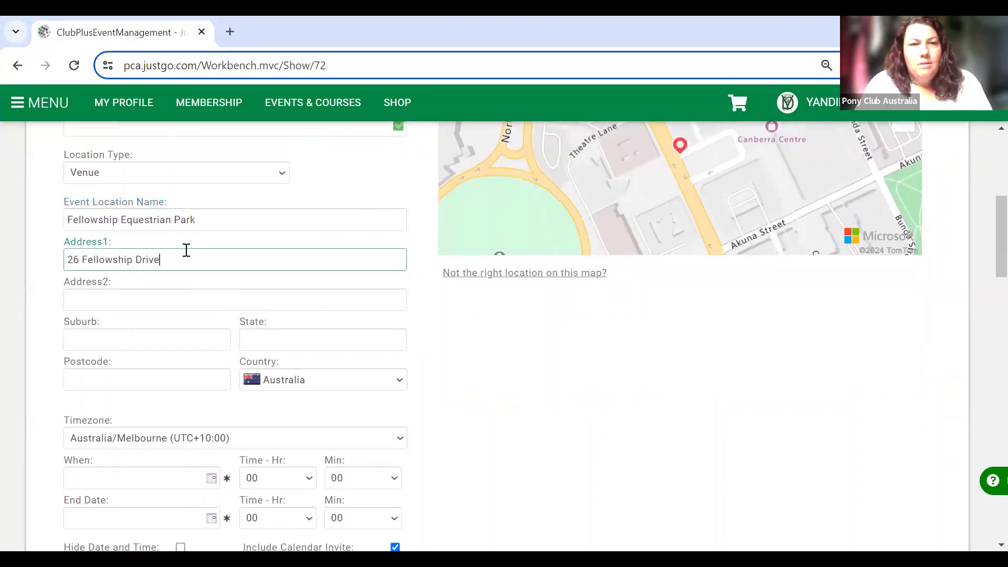
pyautogui.click(164, 340)
pyautogui.write('Do')
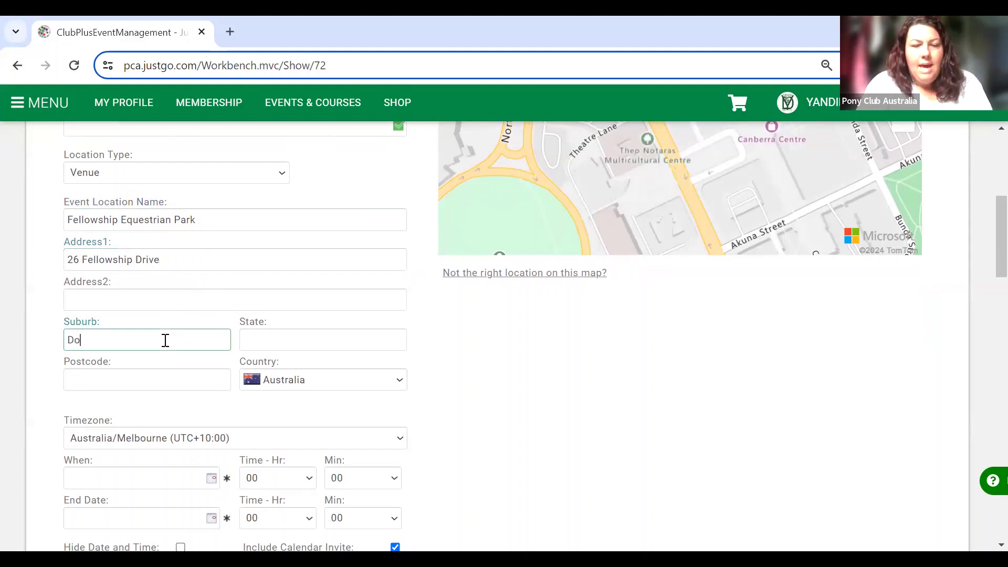
pyautogui.write('onan')
pyautogui.scroll(3, 358, 381)
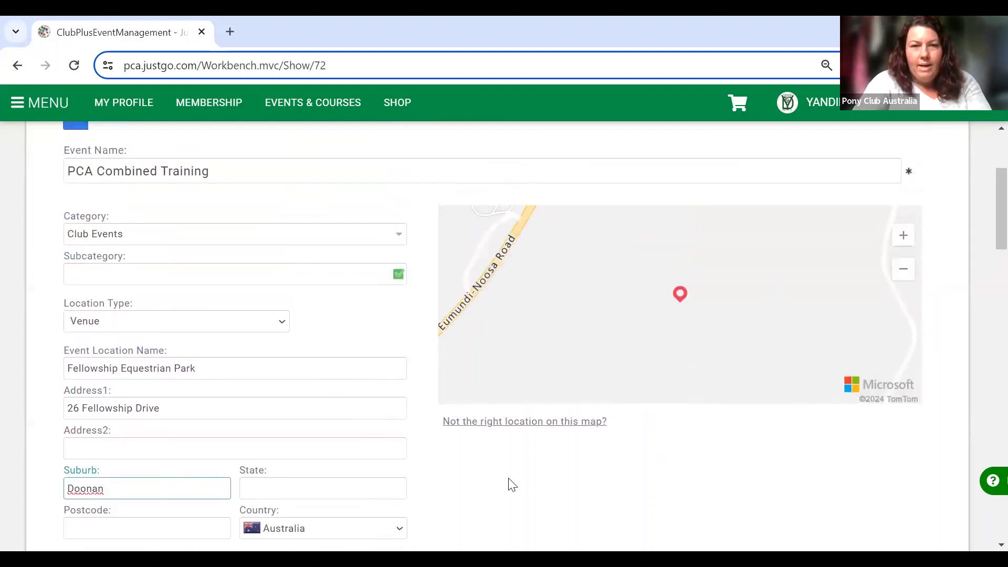
pyautogui.scroll(-3, 512, 484)
pyautogui.click(318, 315)
pyautogui.write('Queensland')
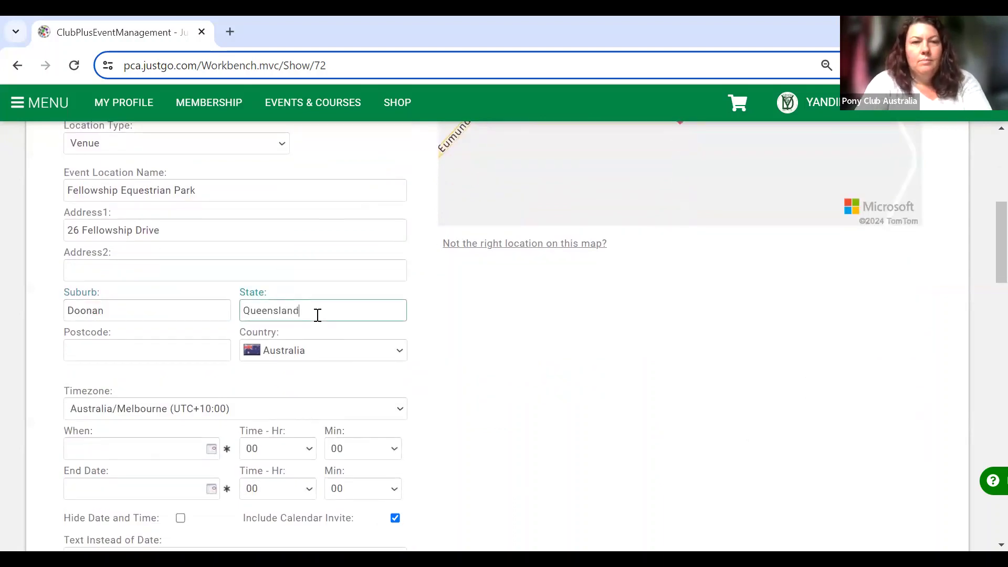
pyautogui.click(149, 351)
pyautogui.write('4561')
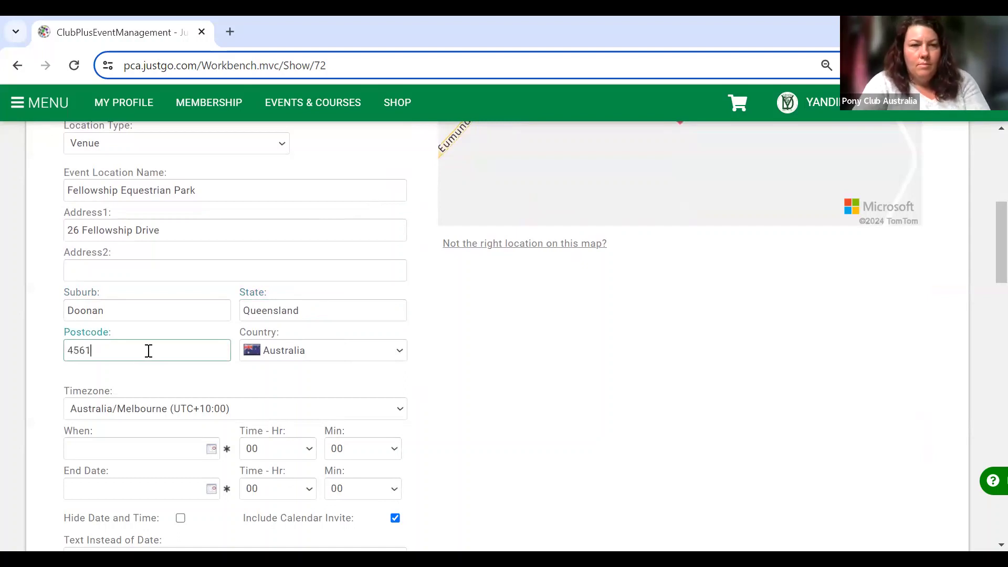
pyautogui.click(399, 413)
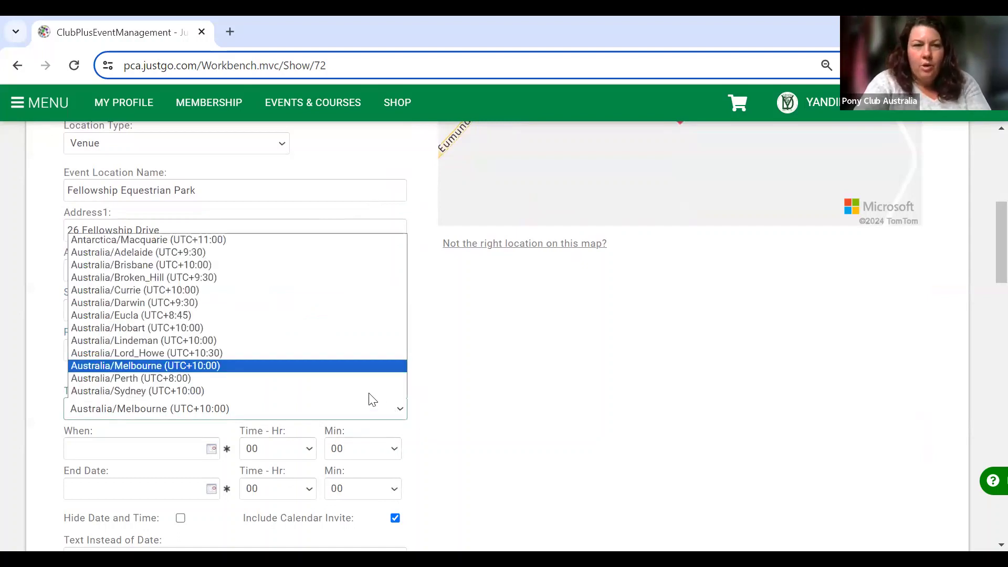
# Use Australia/Brisbane time and 25/05/2024 as start and end dates, applying them to tickets.
pyautogui.click(301, 264)
pyautogui.scroll(-5, 572, 458)
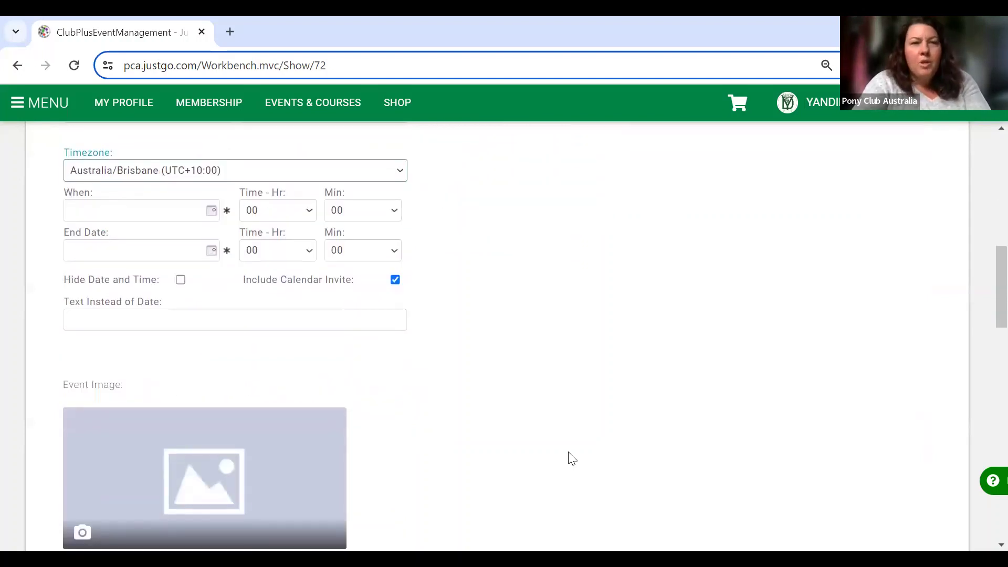
pyautogui.click(211, 212)
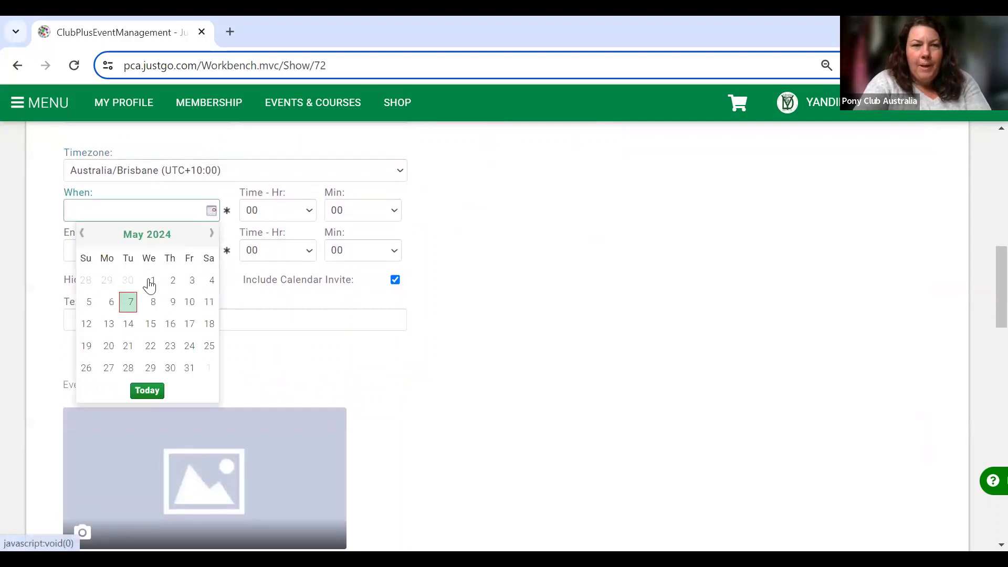
pyautogui.click(209, 347)
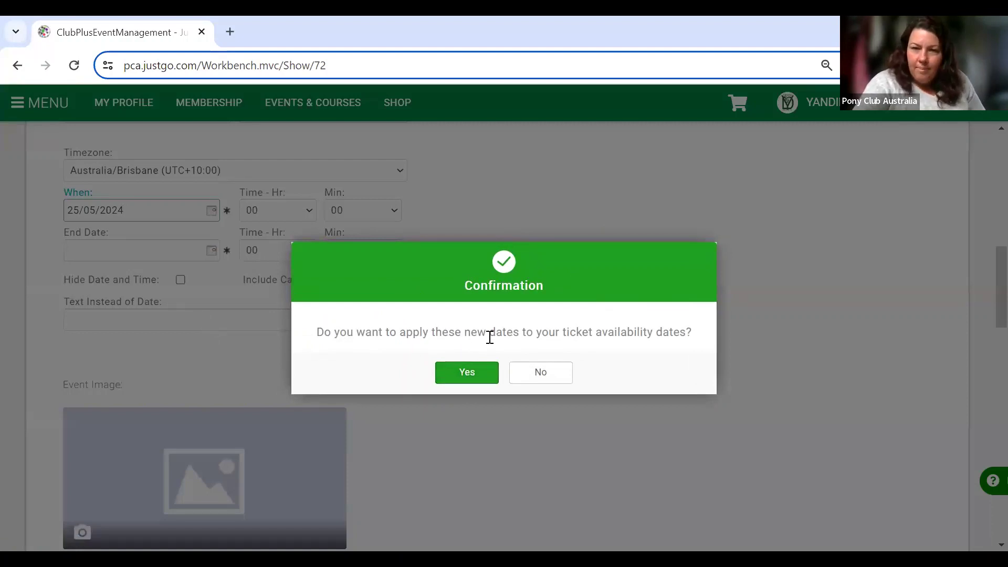
pyautogui.click(478, 372)
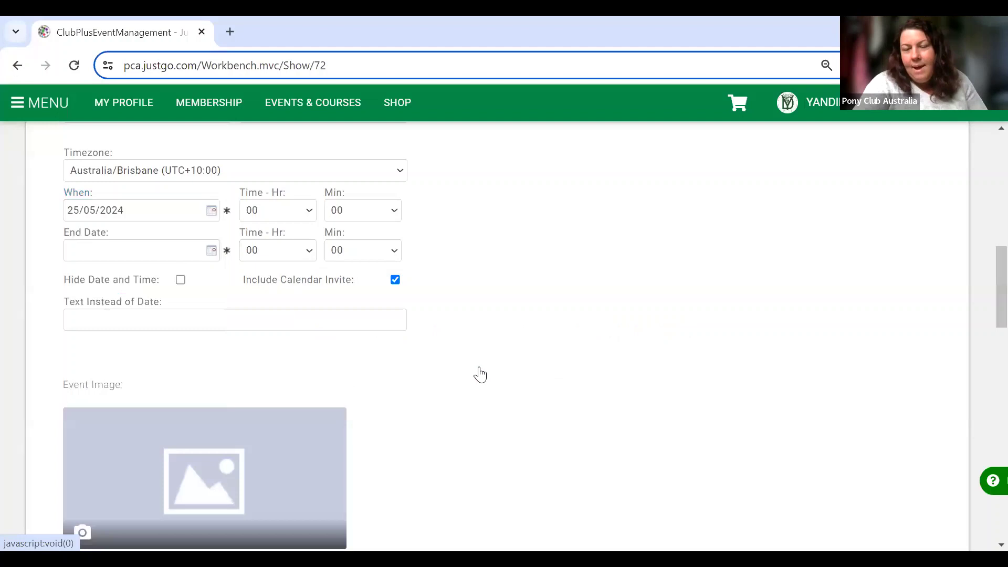
pyautogui.click(211, 252)
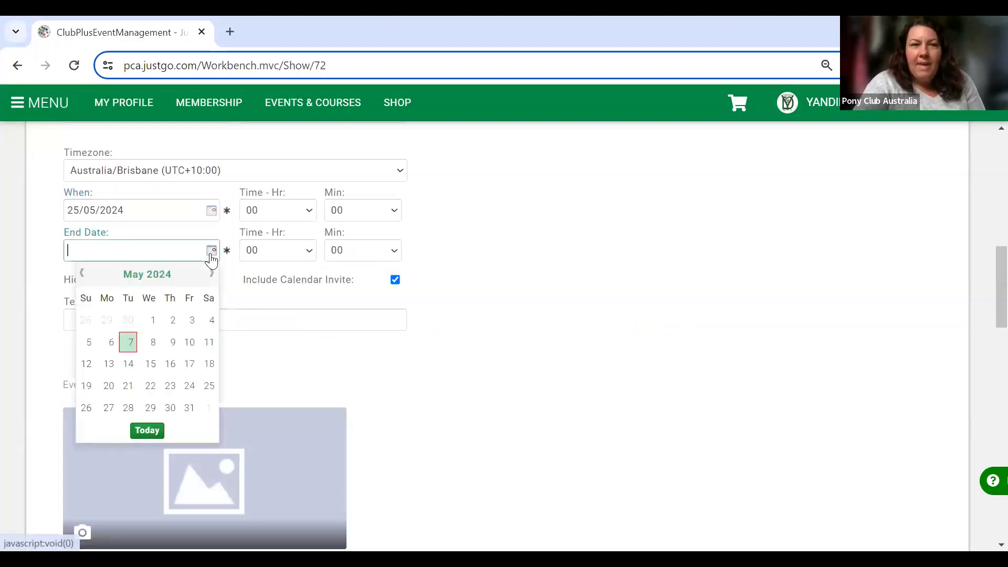
pyautogui.click(210, 387)
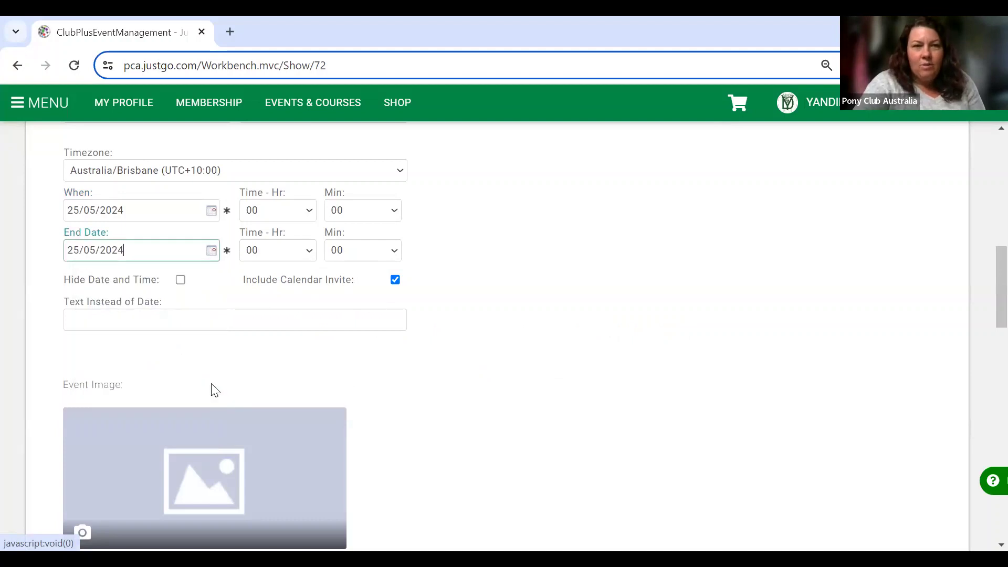
# Set the event to run from hour 08 to hour 15.
pyautogui.click(307, 212)
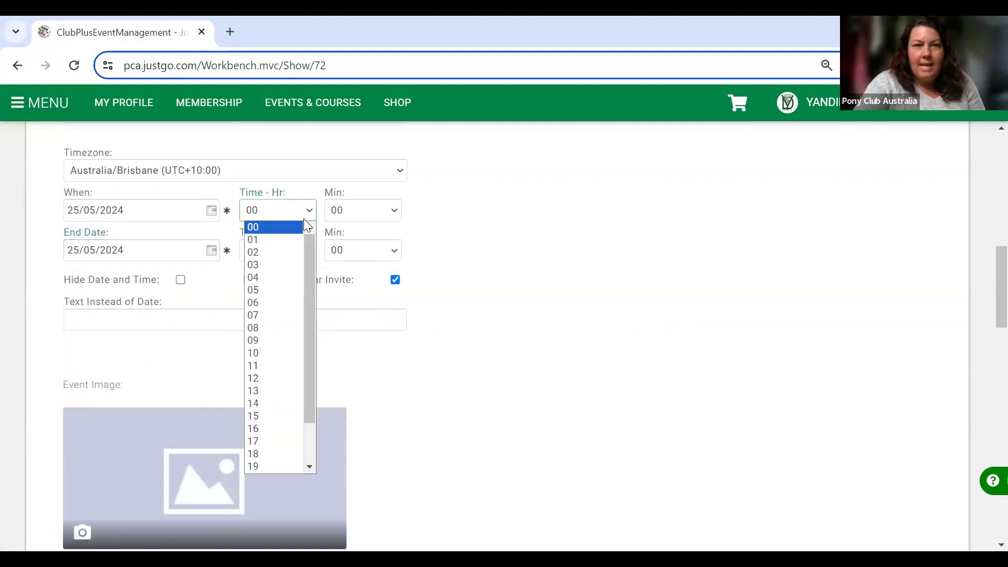
pyautogui.click(282, 329)
pyautogui.click(310, 254)
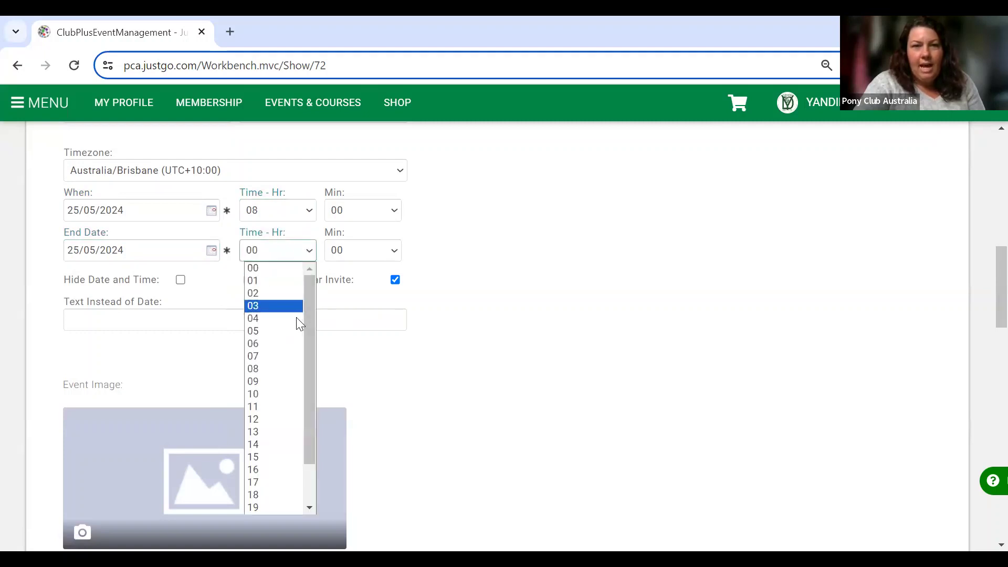
pyautogui.click(259, 457)
pyautogui.scroll(-3, 435, 421)
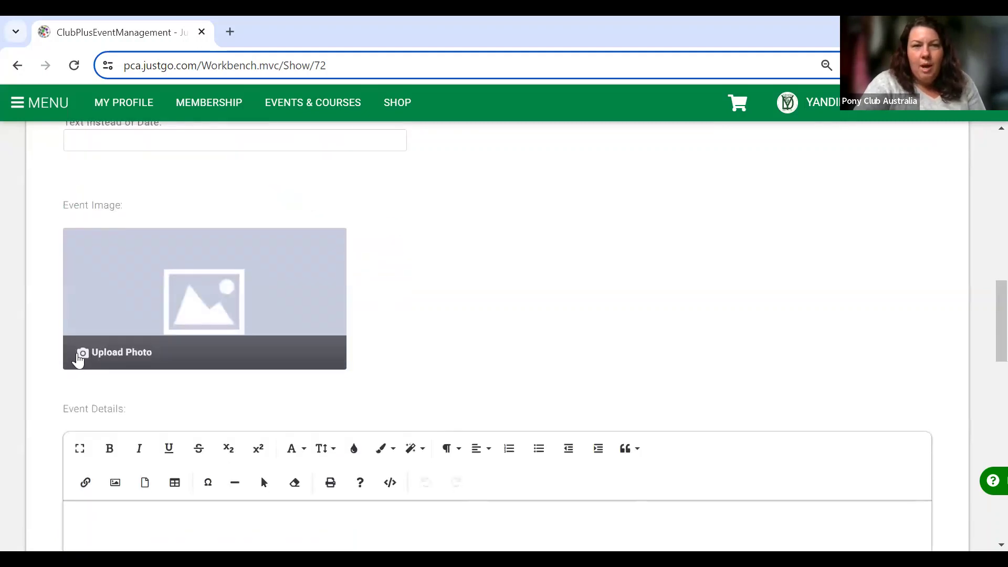
pyautogui.click(78, 357)
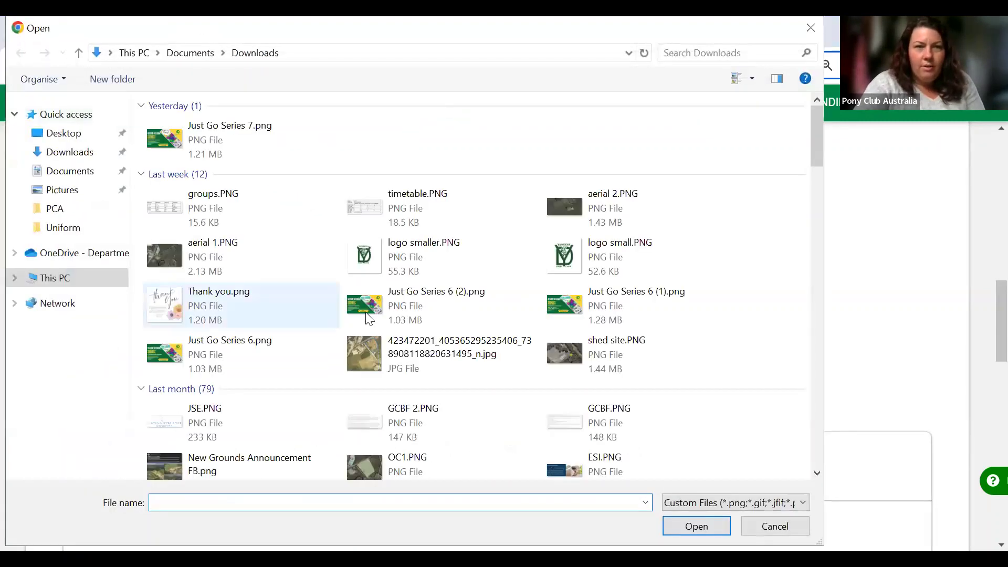
# Find and open PCA CT (1).png from the Downloads folder.
pyautogui.click(726, 52)
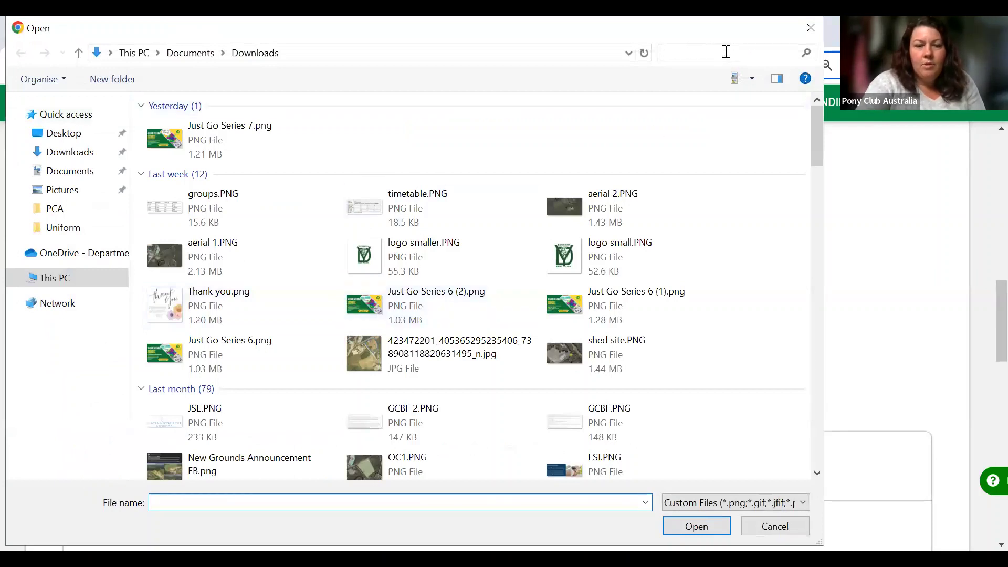
pyautogui.write('ct')
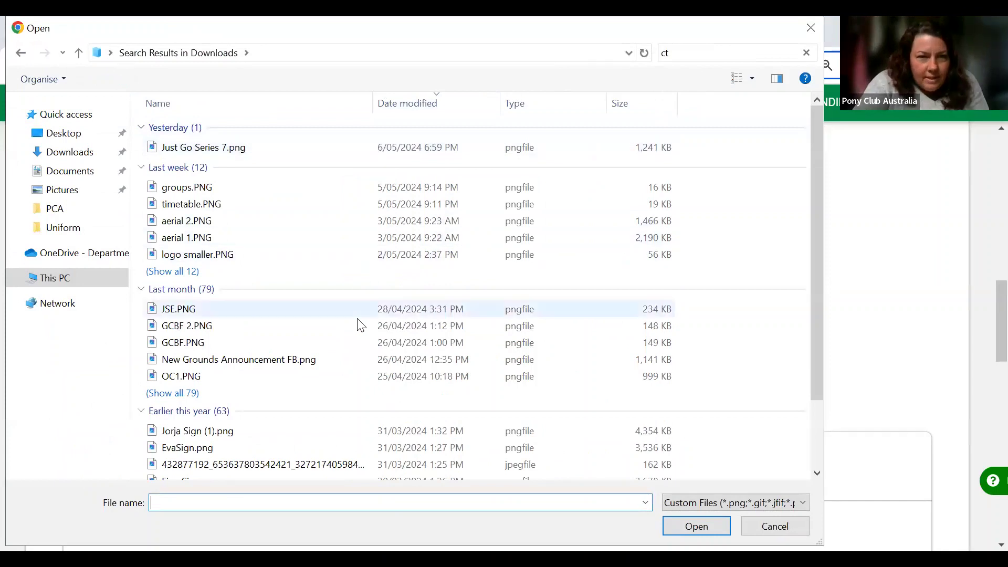
pyautogui.click(667, 53)
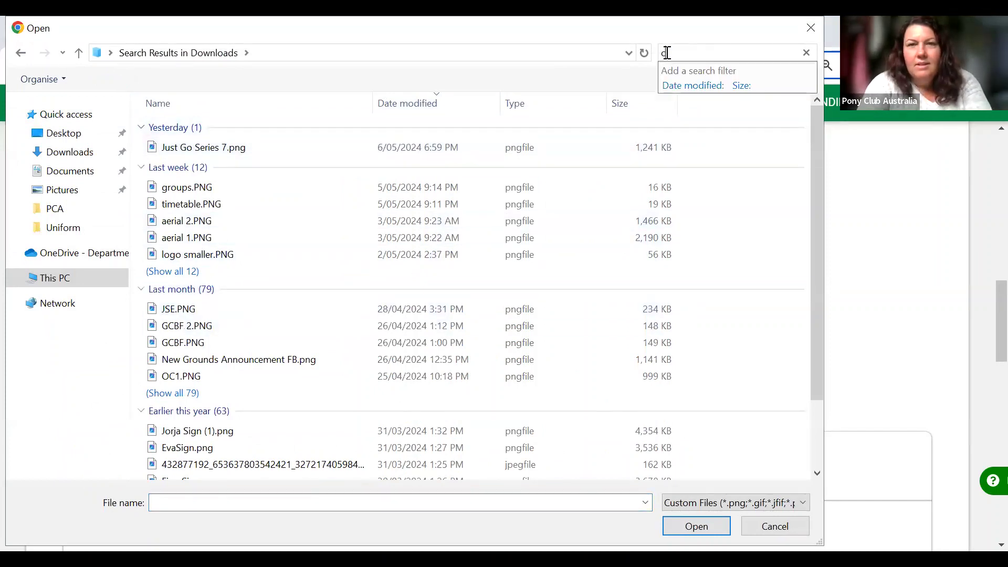
pyautogui.press('BackSpace')
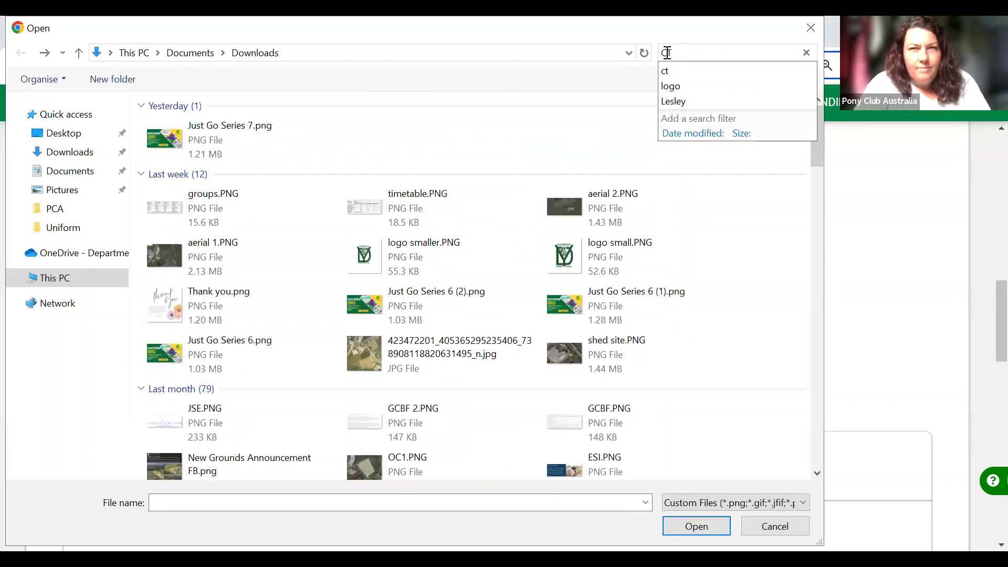
pyautogui.write('CT')
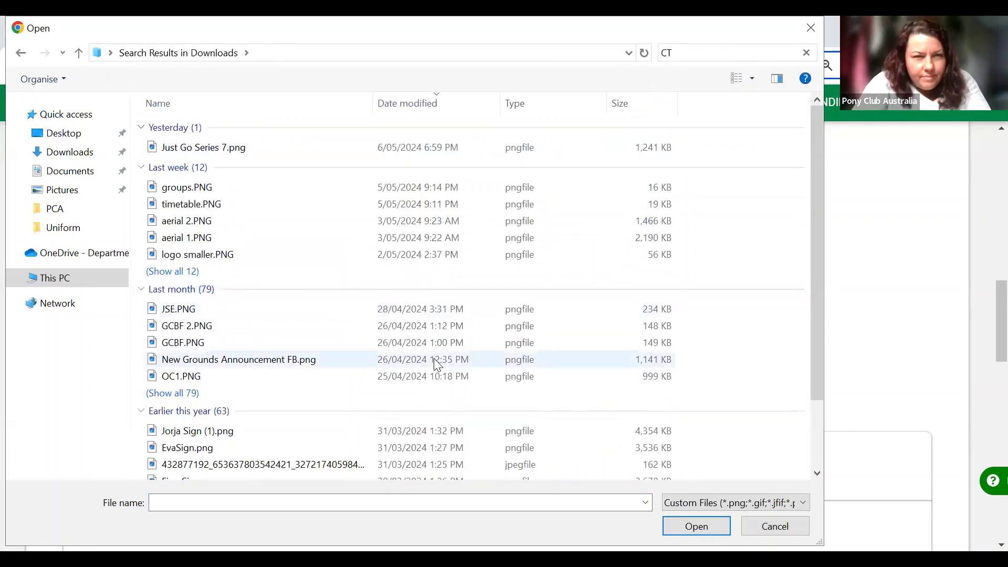
pyautogui.scroll(-2, 436, 362)
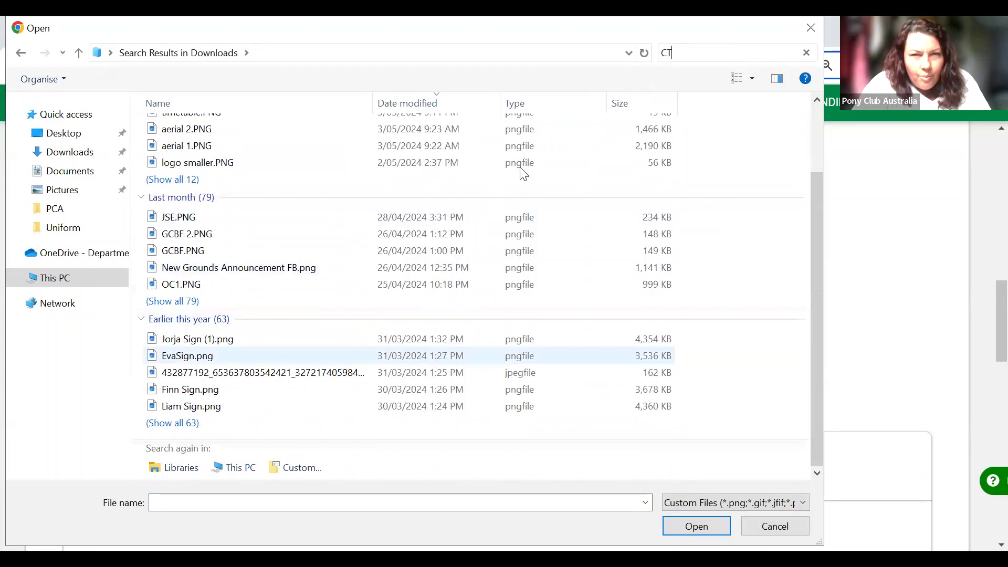
pyautogui.press('BackSpace')
pyautogui.press('BackSpace')
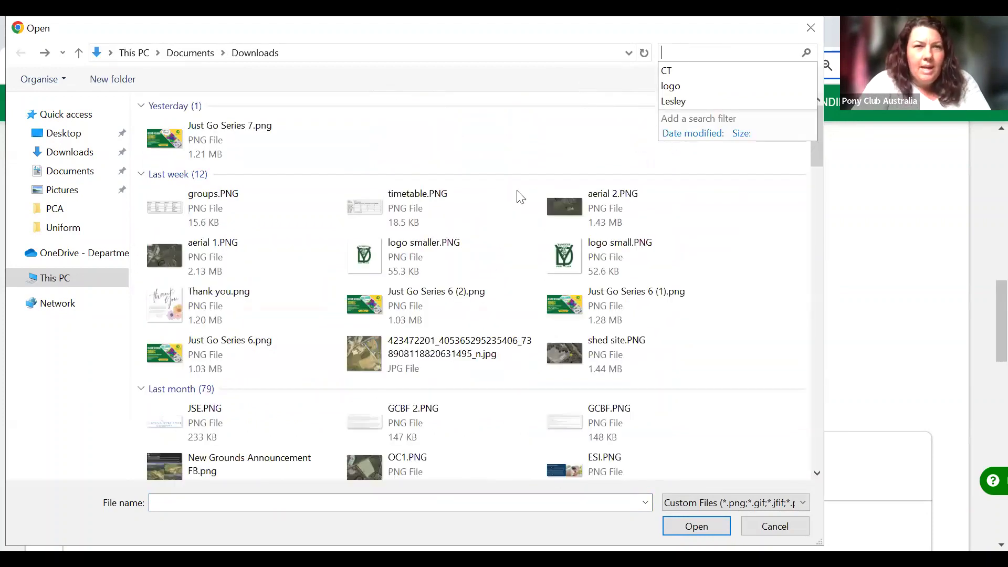
pyautogui.scroll(-15, 487, 264)
pyautogui.scroll(-12, 486, 262)
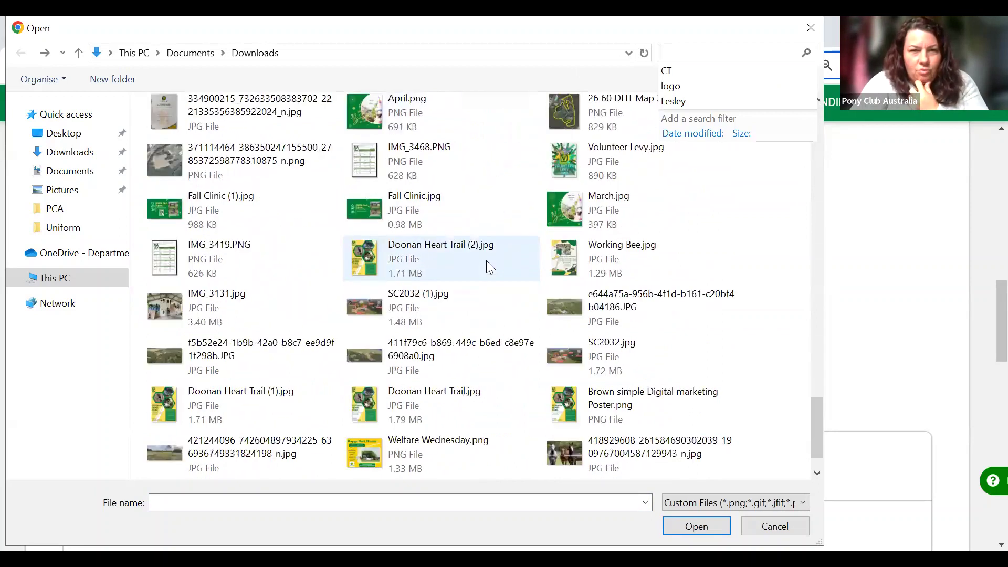
pyautogui.scroll(-3, 486, 261)
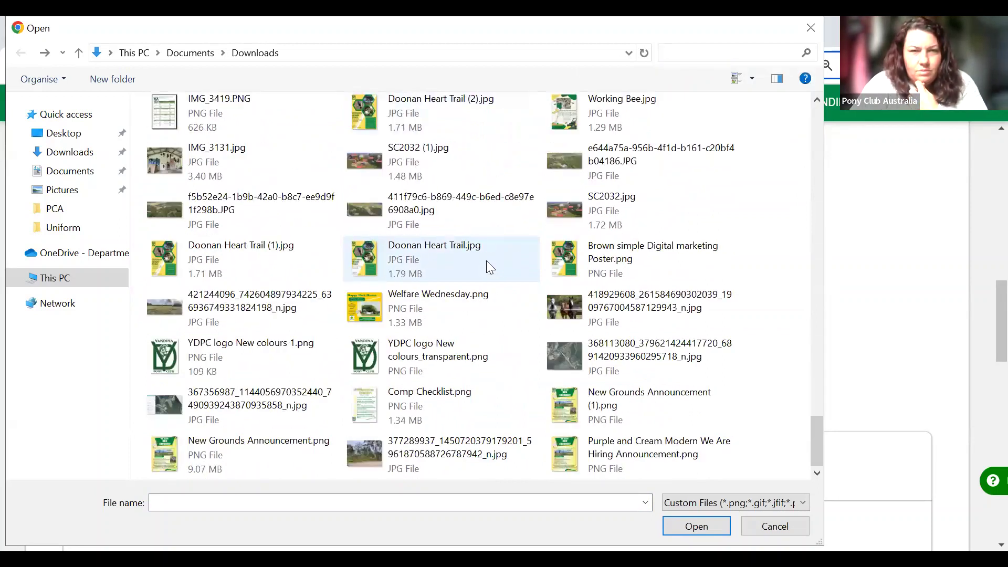
pyautogui.scroll(8, 486, 260)
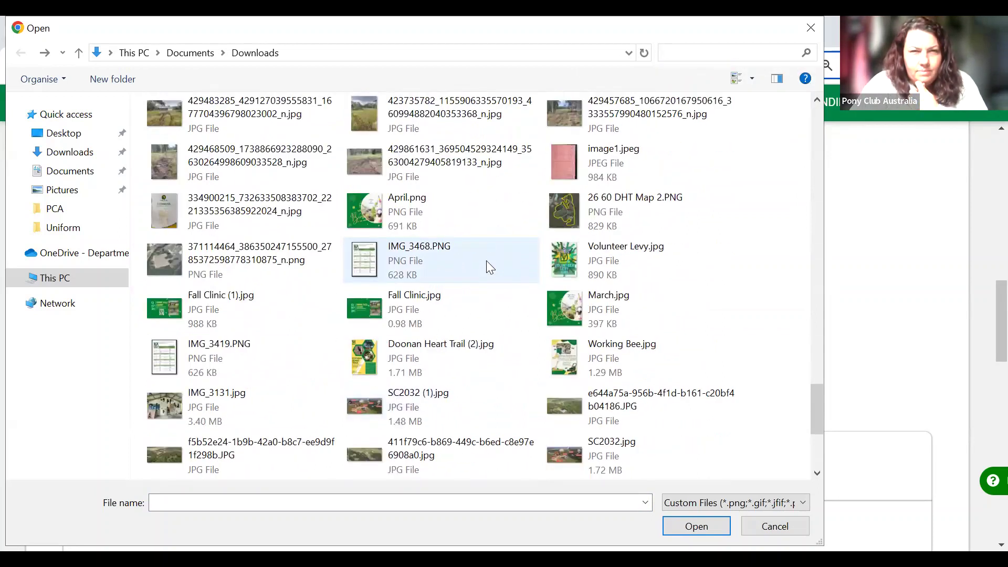
pyautogui.scroll(12, 487, 261)
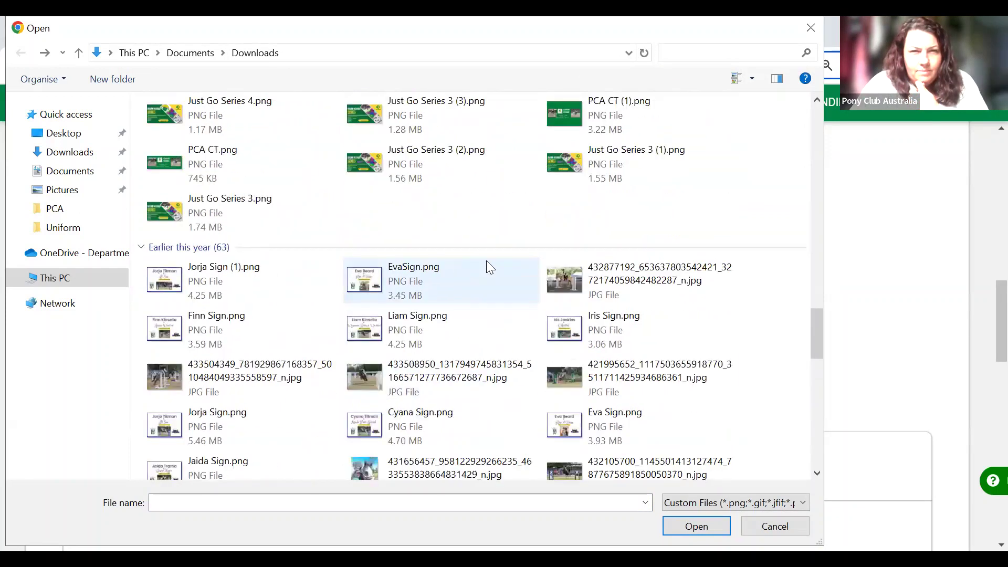
pyautogui.click(573, 256)
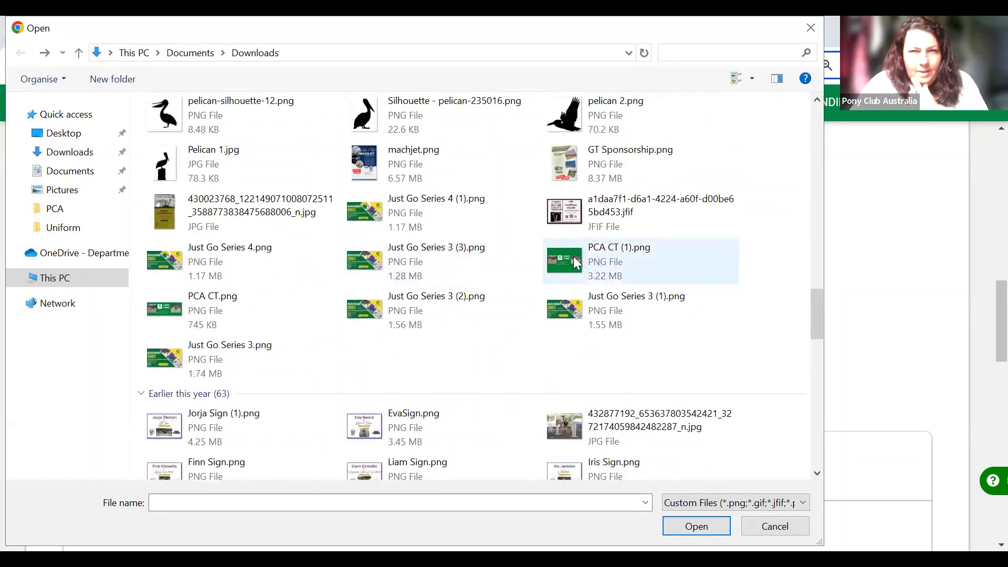
pyautogui.doubleClick(577, 256)
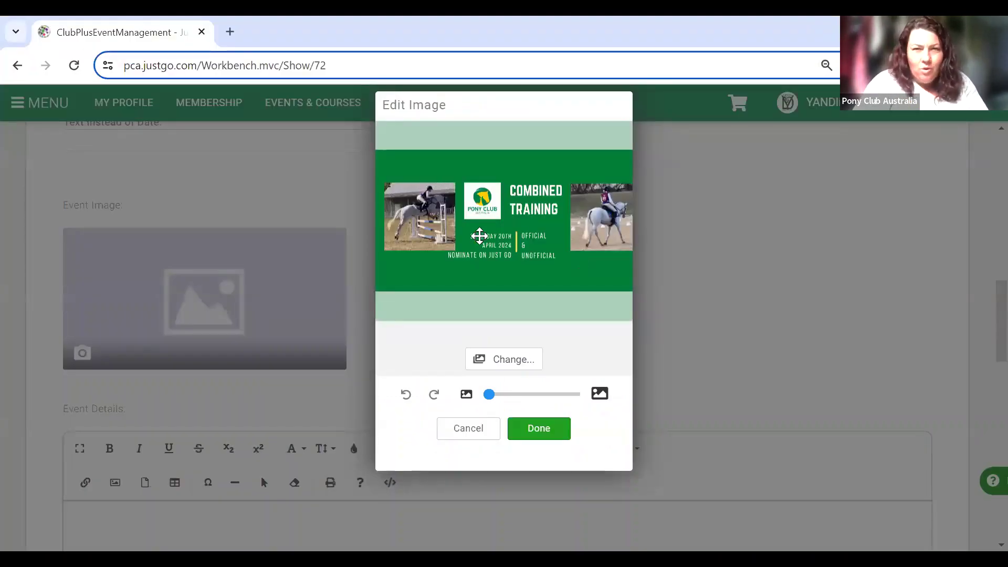
# Nudge the Combined Training banner within the crop area and accept it as the event image.
pyautogui.moveTo(480, 236); pyautogui.dragTo(461, 230)
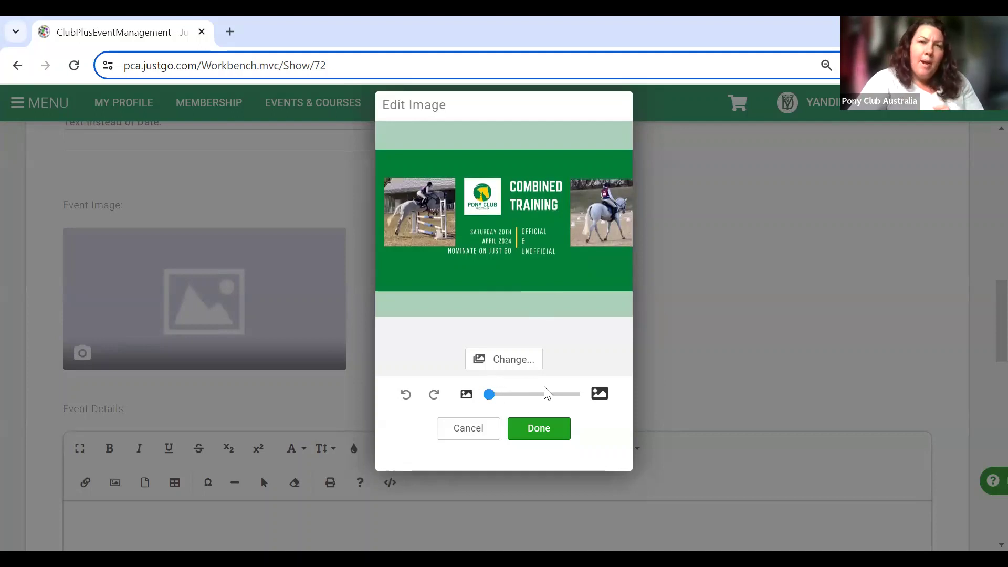
pyautogui.click(548, 426)
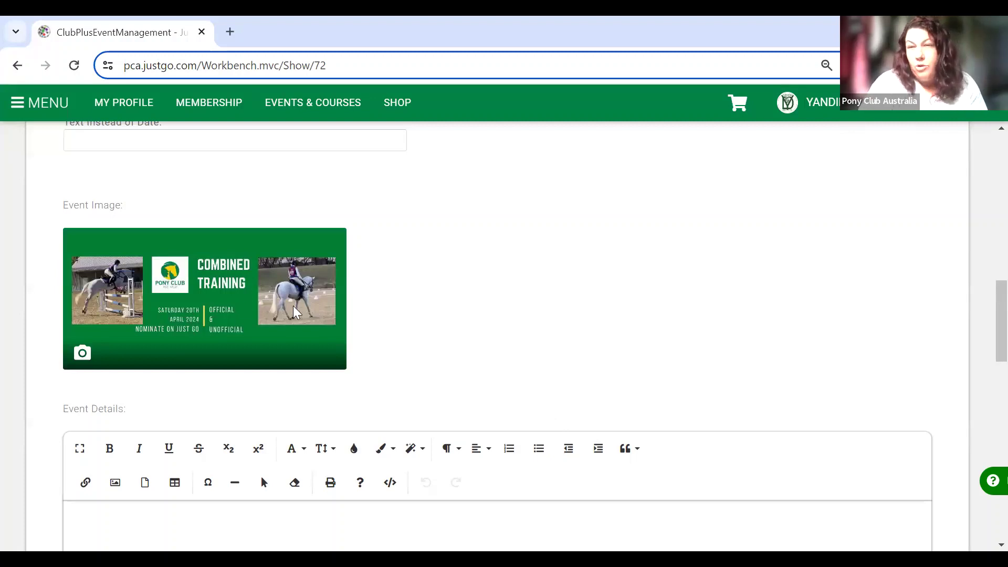
pyautogui.scroll(-3, 457, 333)
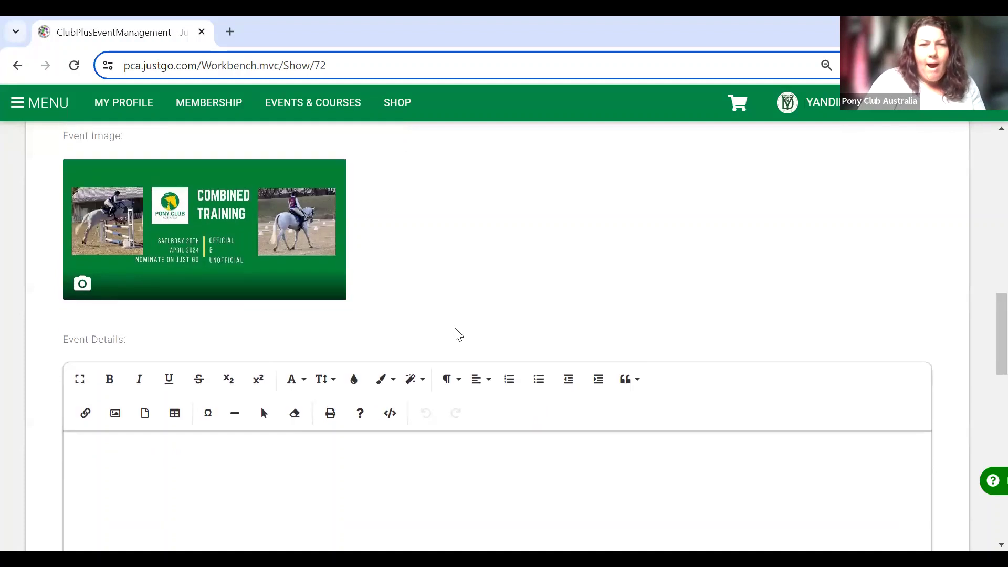
# Scroll past Event Details to Event Contacts and begin creating a new contact.
pyautogui.scroll(-2, 455, 335)
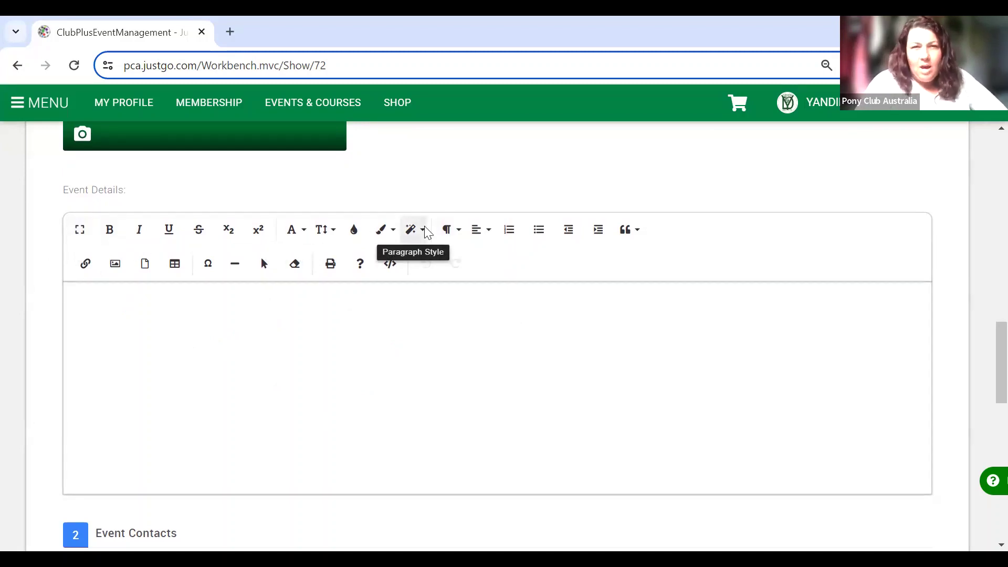
pyautogui.scroll(-5, 427, 232)
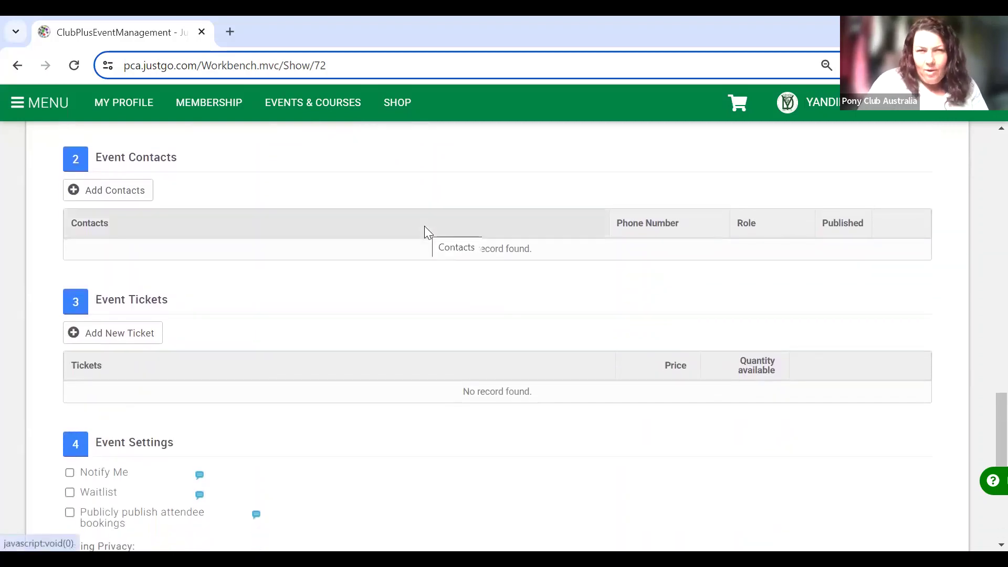
pyautogui.click(87, 195)
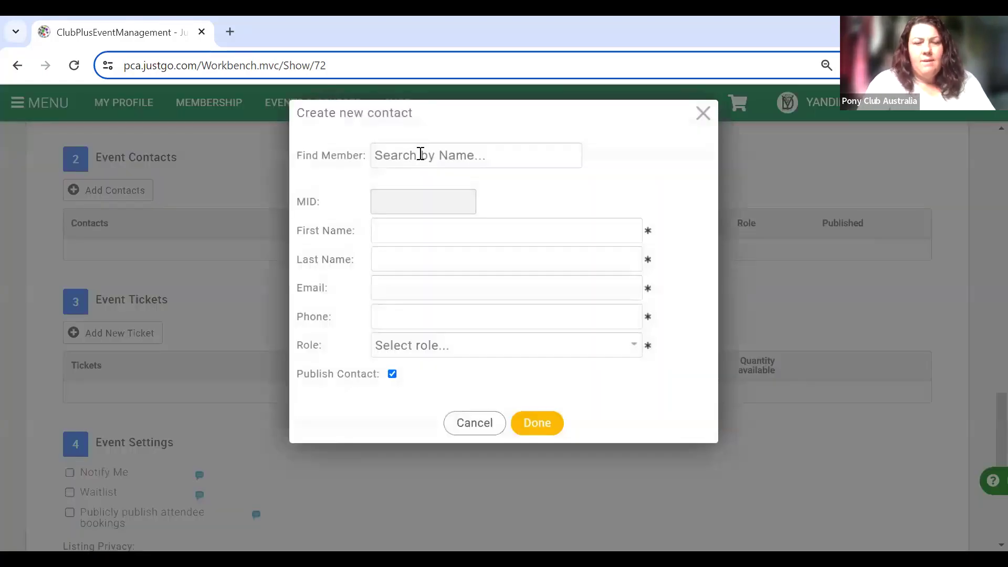
# Select the club member by name and replace their email with the club secretary's address.
pyautogui.click(421, 154)
pyautogui.write('Chenoa')
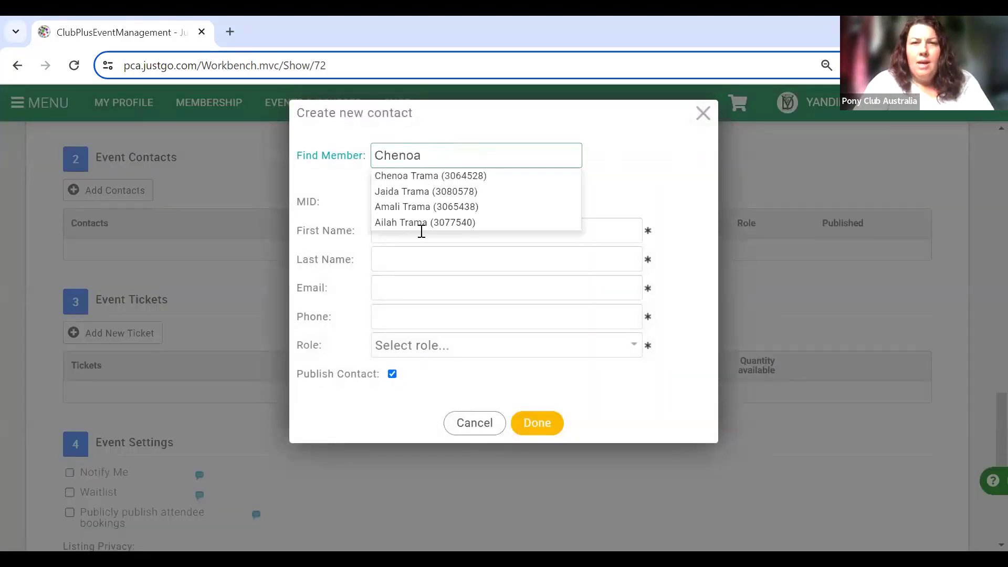
pyautogui.press('Down')
pyautogui.press('Return')
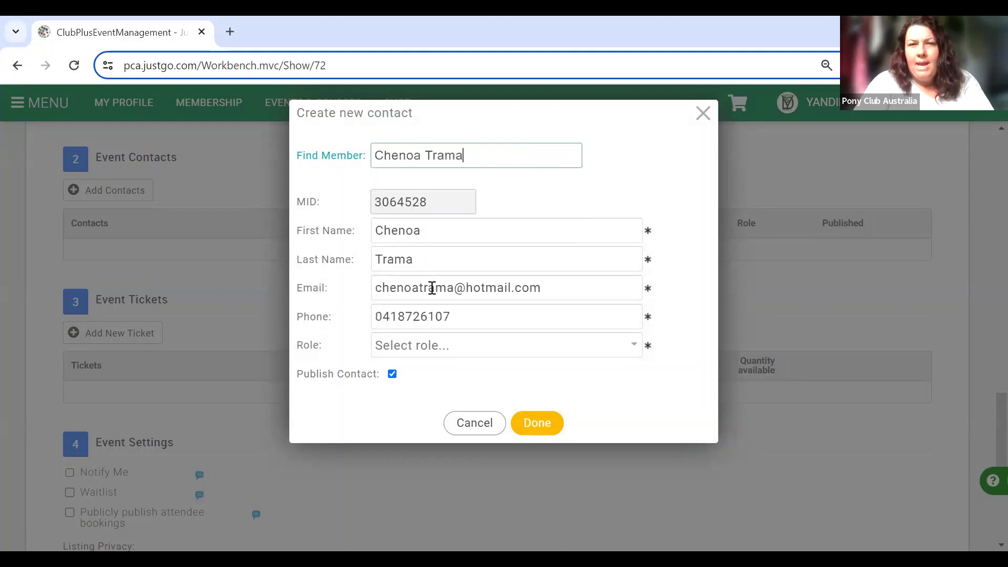
pyautogui.click(432, 288)
pyautogui.tripleClick(433, 288)
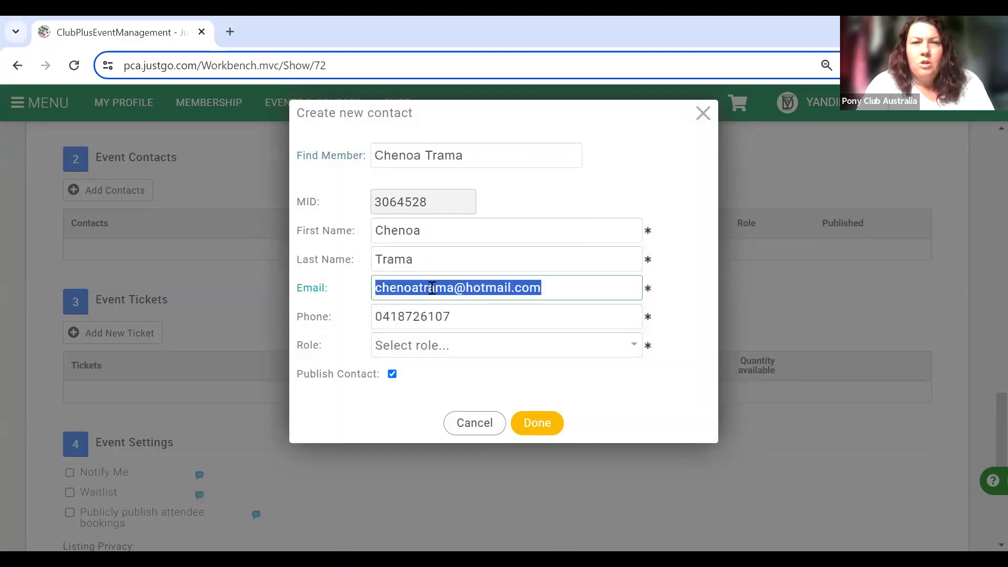
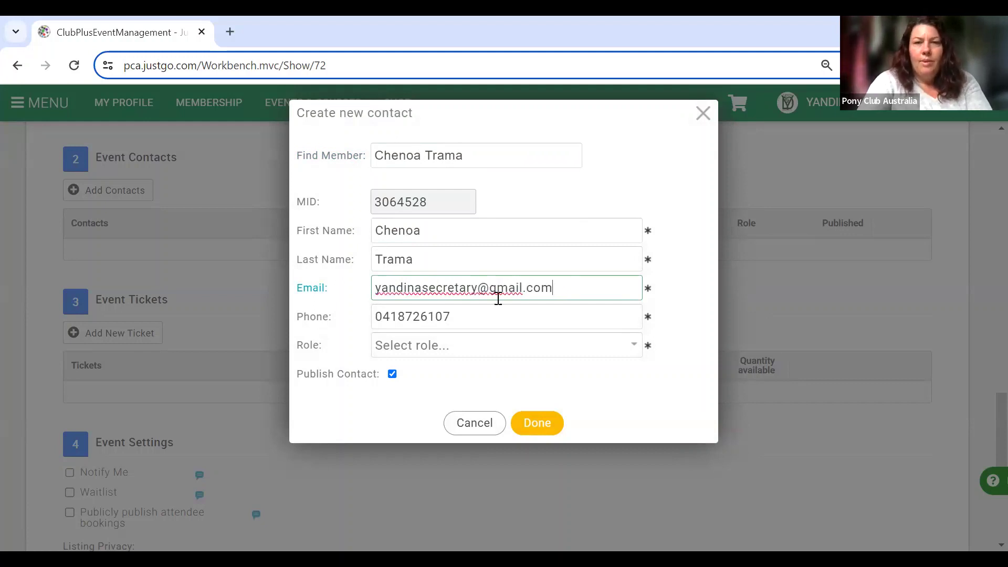
# Give the contact the Event Coordinator role and save it to the event.
pyautogui.click(631, 348)
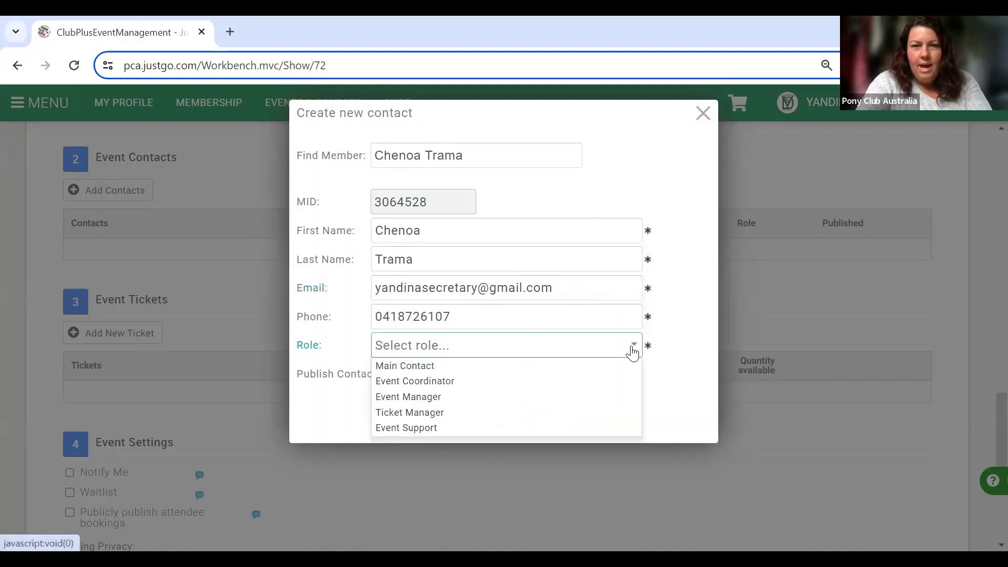
pyautogui.click(578, 385)
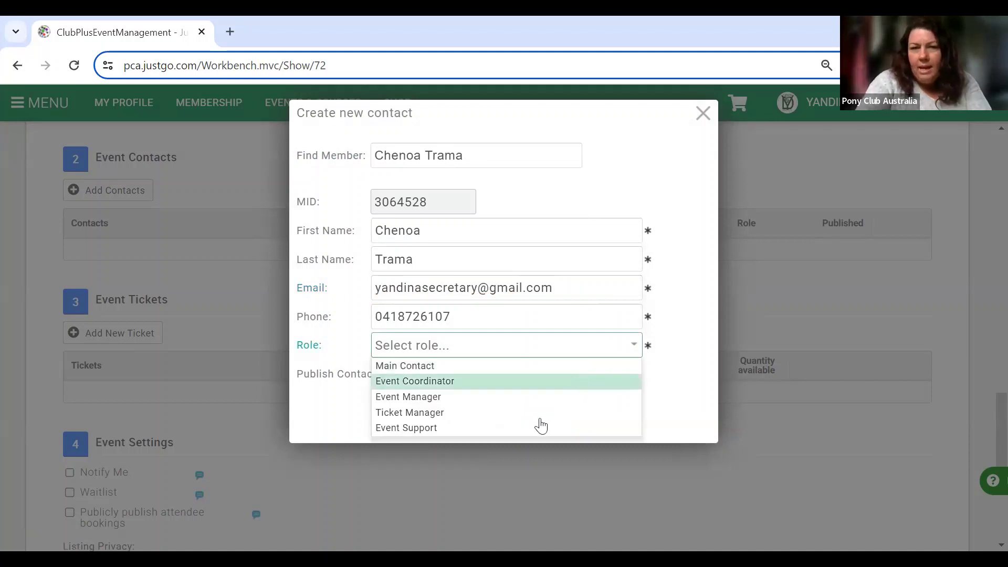
pyautogui.click(538, 424)
pyautogui.scroll(-1, 541, 423)
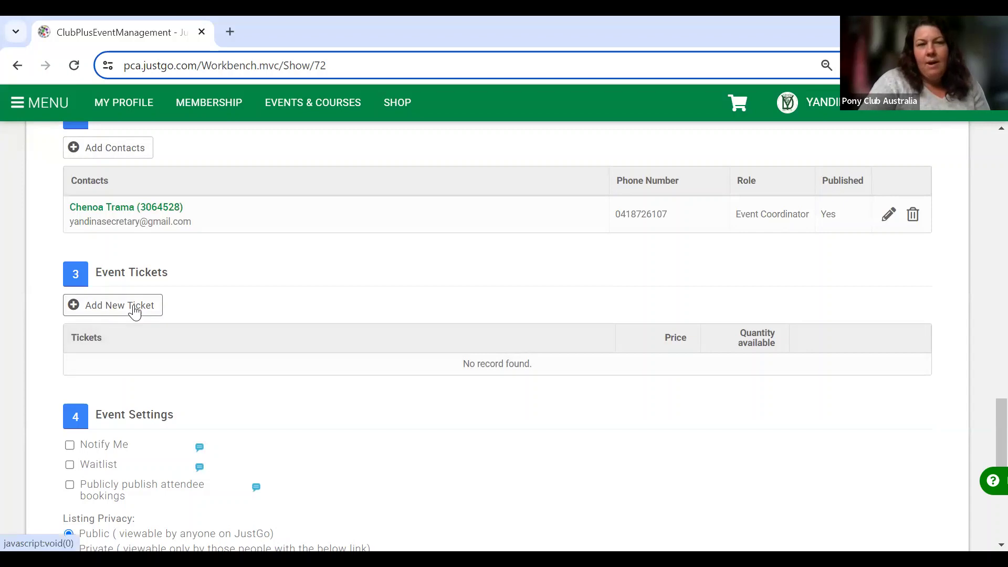
pyautogui.click(135, 309)
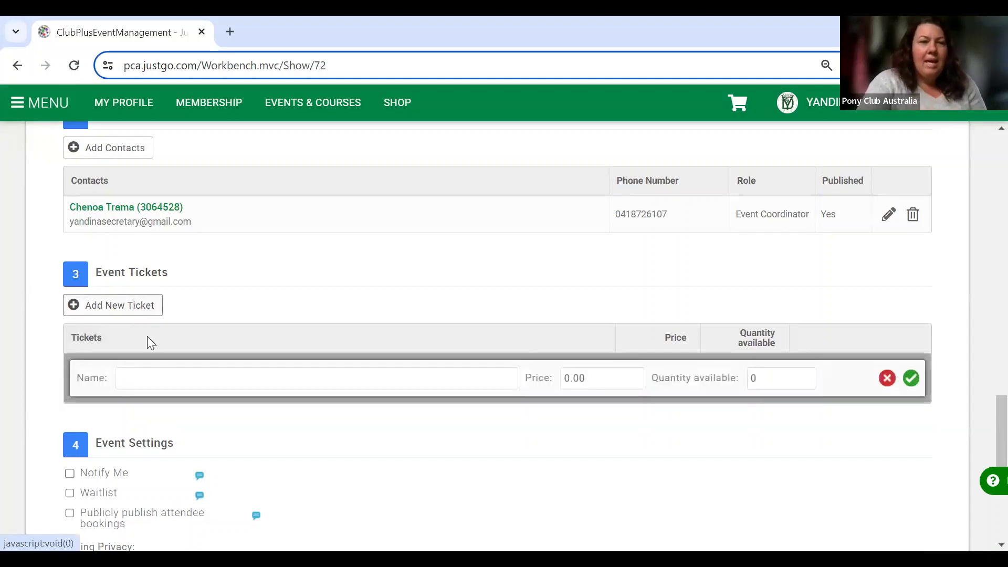
# Add ticket A1 Prelim 60cm priced $40.00 with 30 available.
pyautogui.click(161, 374)
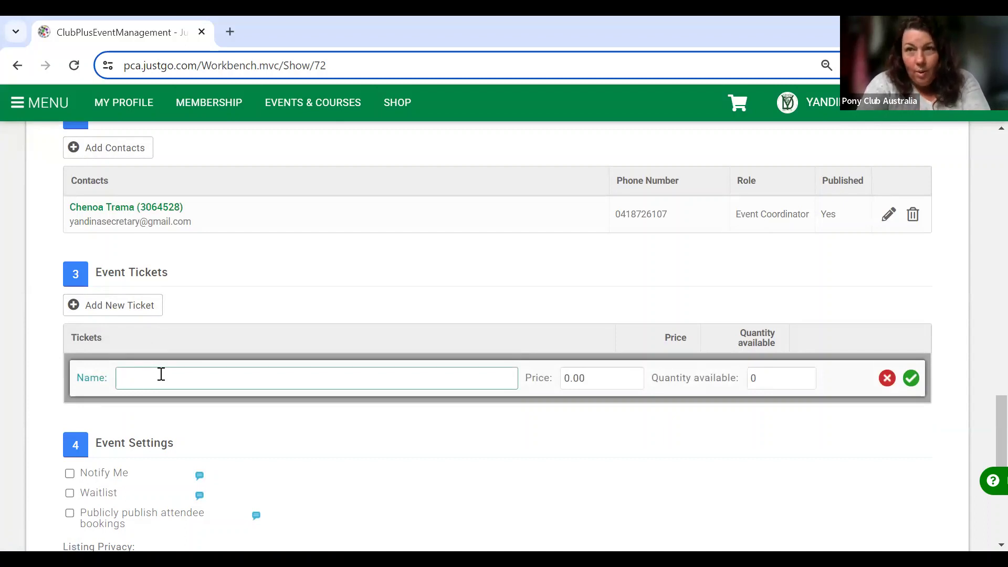
pyautogui.write('A1')
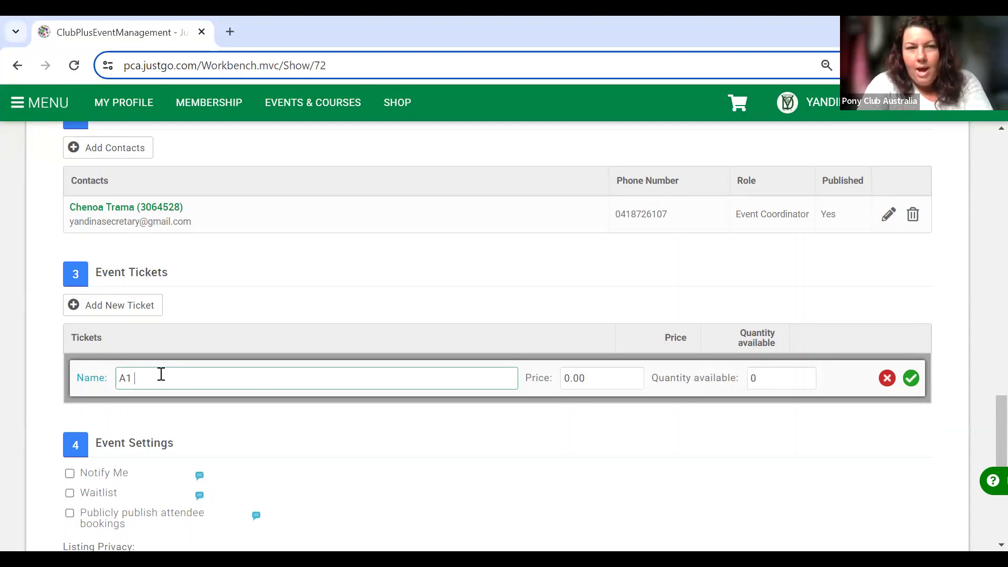
pyautogui.write(' Prelim 60cm')
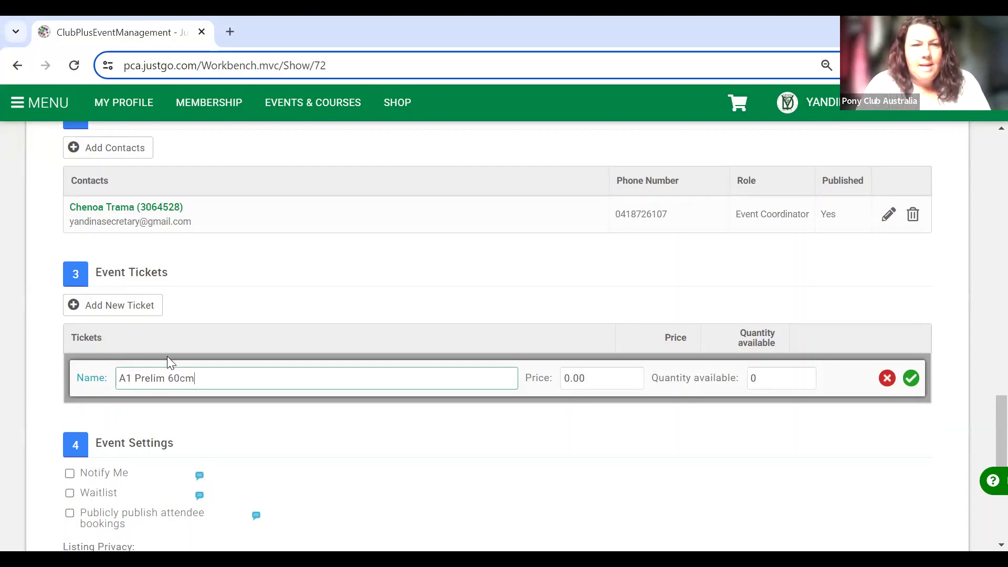
pyautogui.click(567, 379)
pyautogui.write('4')
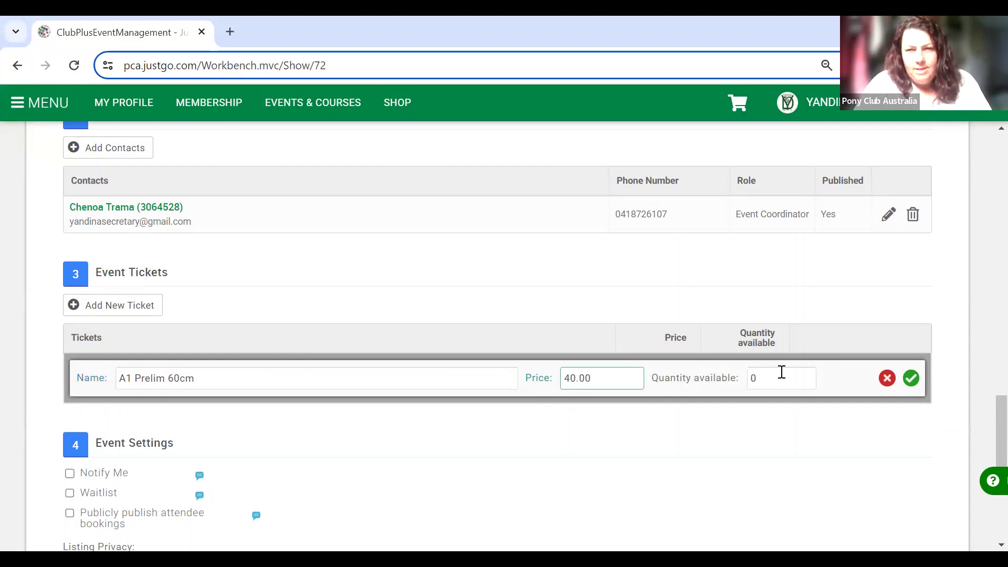
pyautogui.press('Tab')
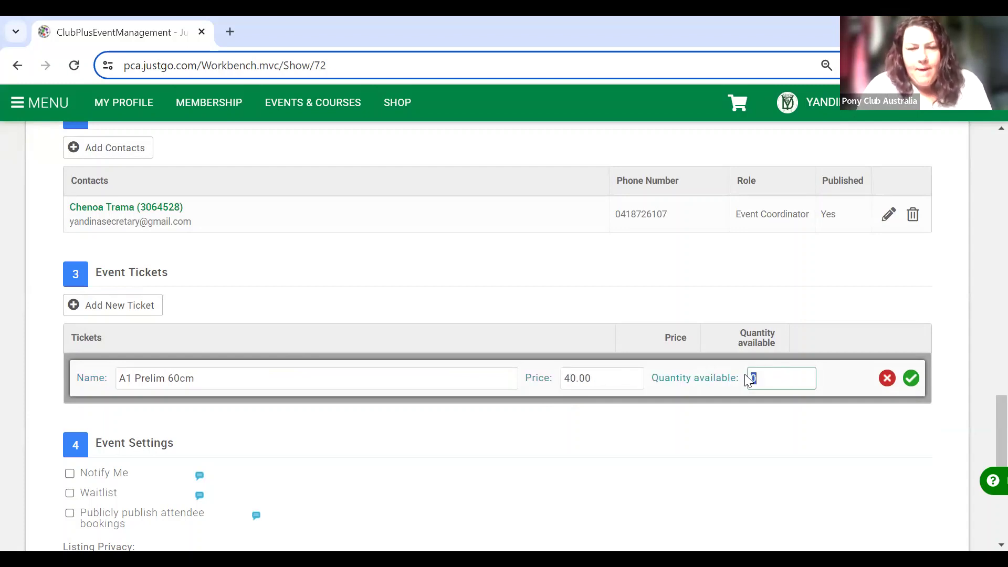
pyautogui.write('30')
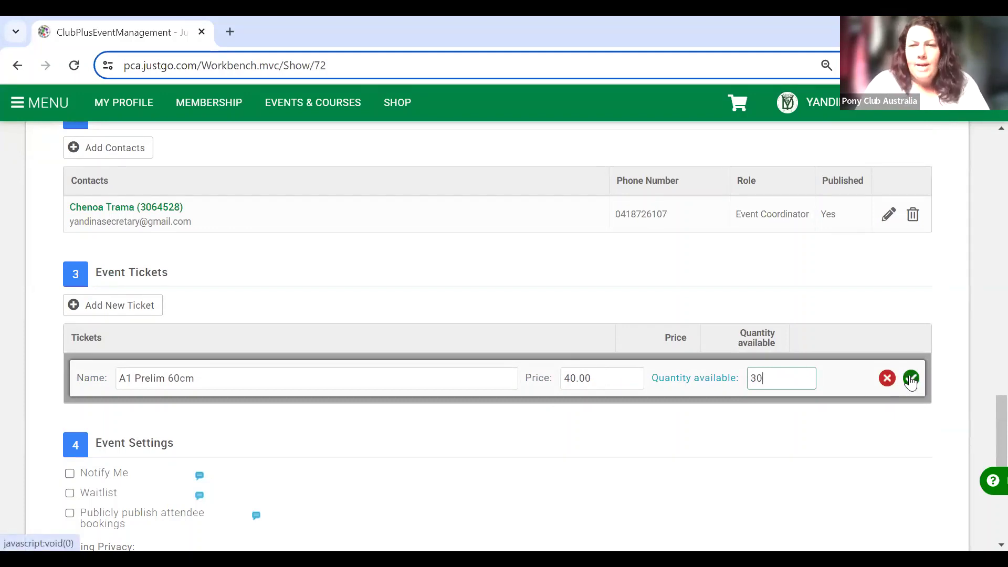
pyautogui.click(911, 378)
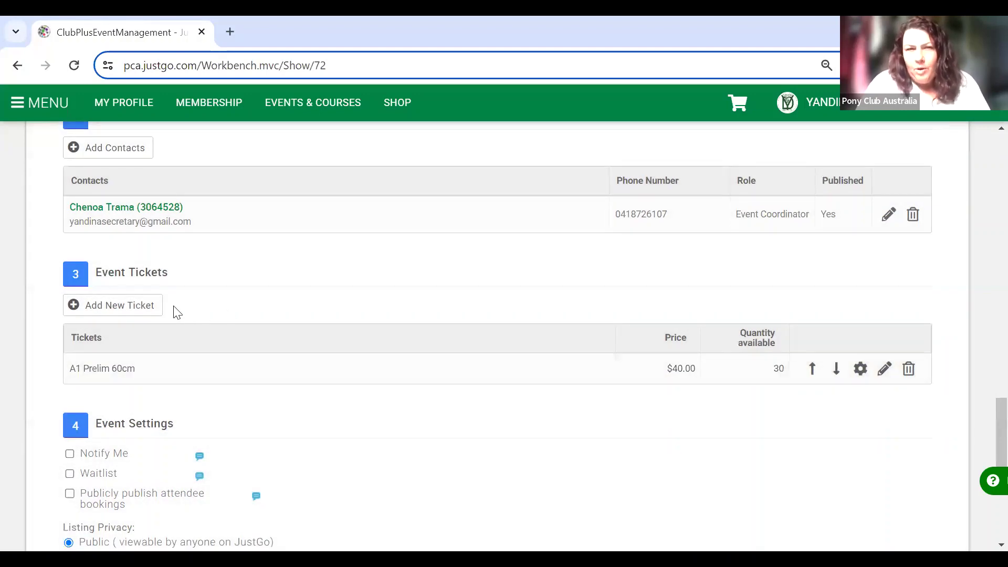
# Add ticket A2 Prelim 80cm priced $40.00 with 30 available.
pyautogui.click(154, 314)
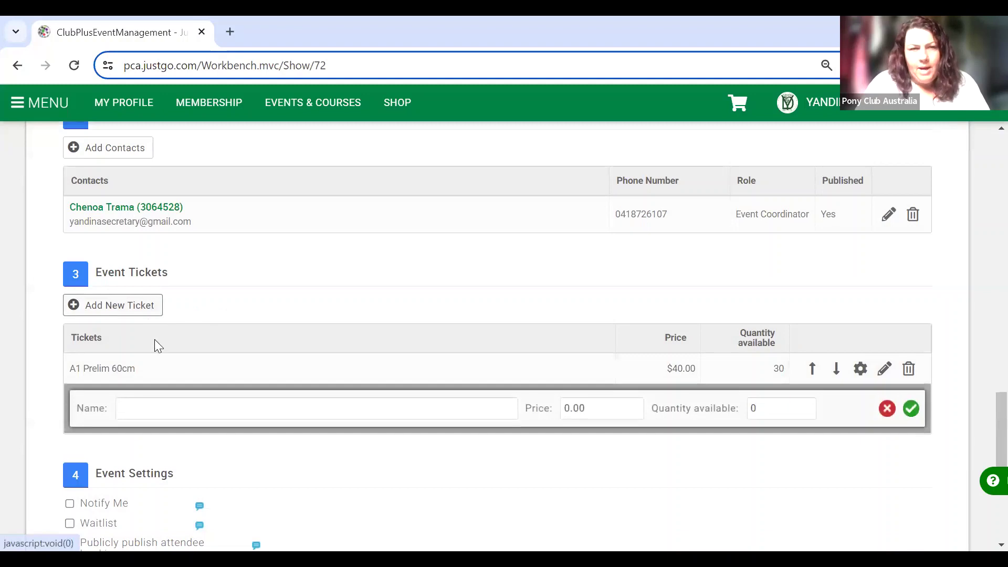
pyautogui.click(176, 401)
pyautogui.write('A2 ')
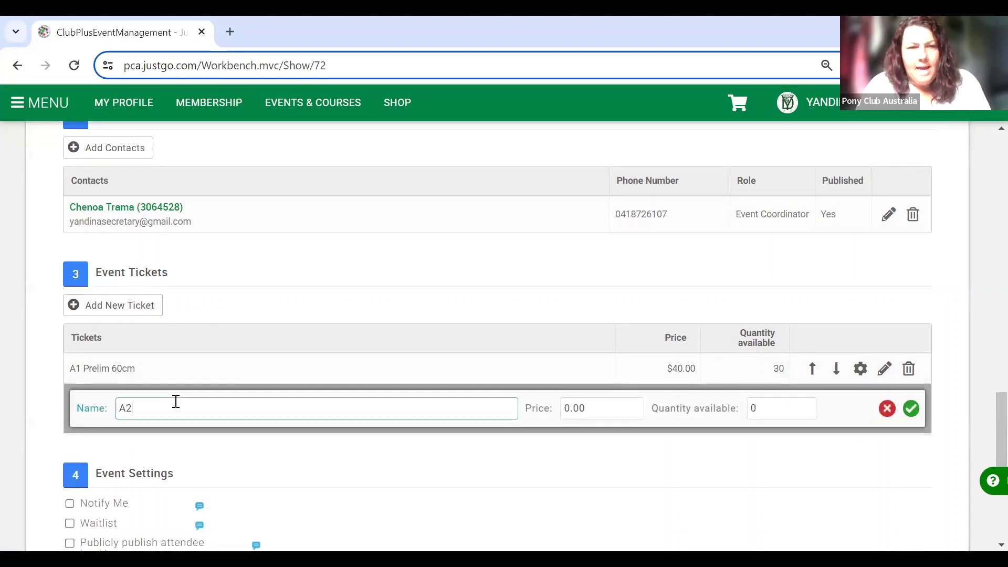
pyautogui.write('Prelim')
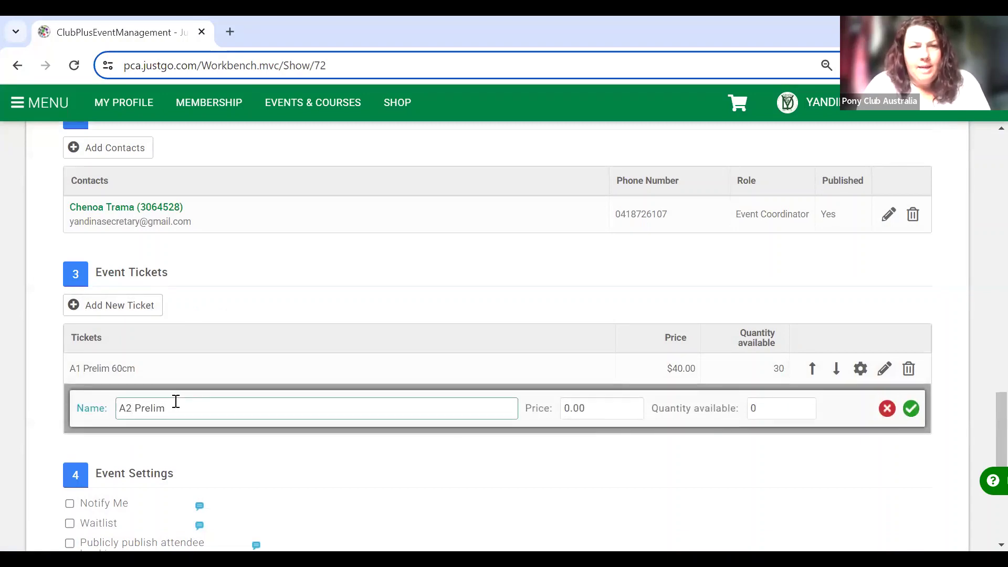
pyautogui.write(' 8')
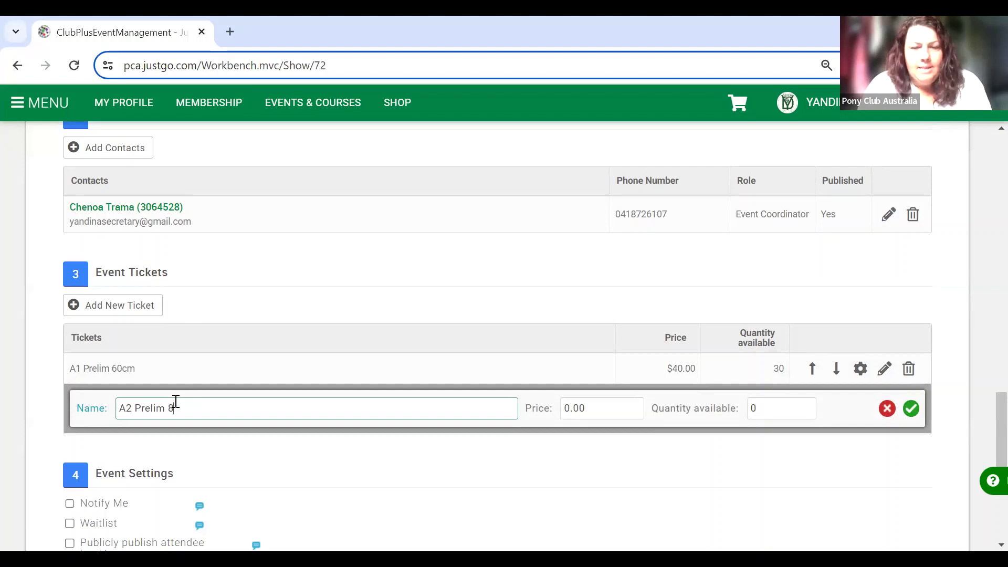
pyautogui.write('0cm')
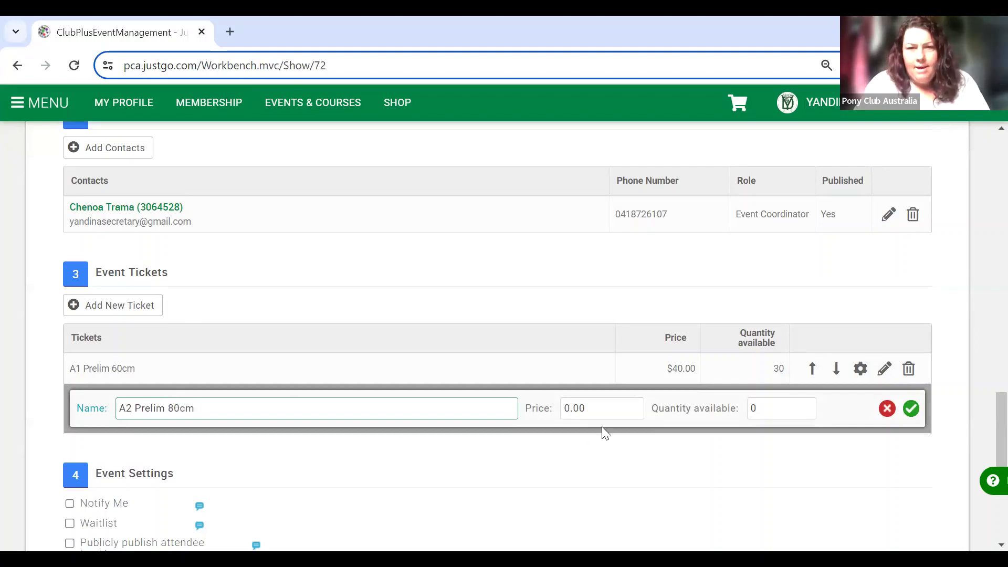
pyautogui.click(566, 409)
pyautogui.write('4')
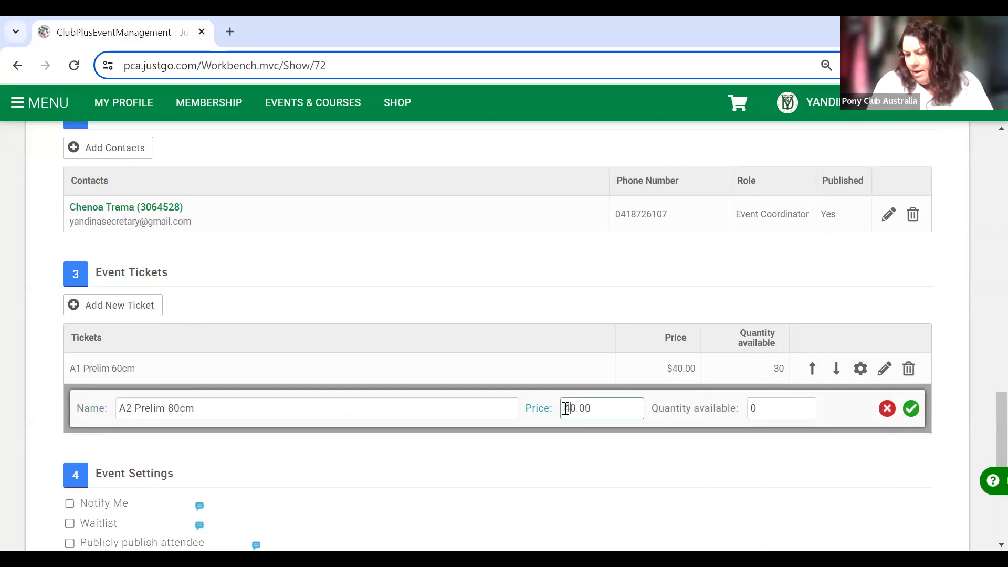
pyautogui.doubleClick(755, 408)
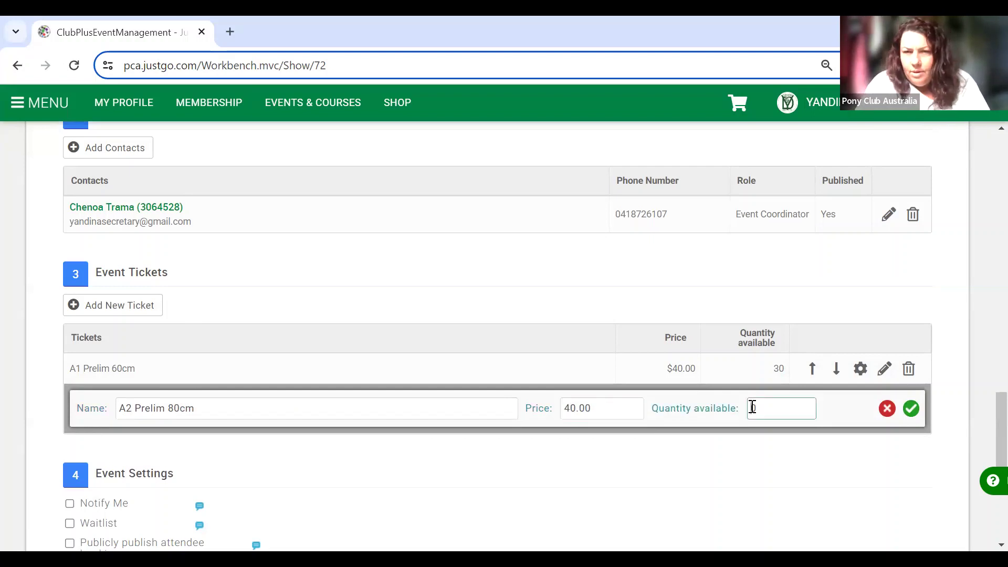
pyautogui.write('30')
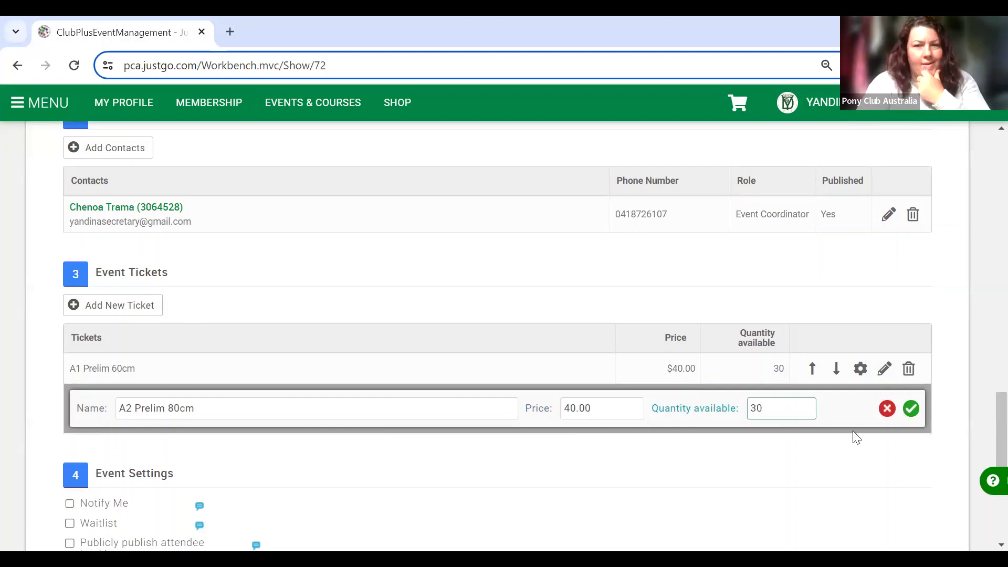
pyautogui.click(911, 409)
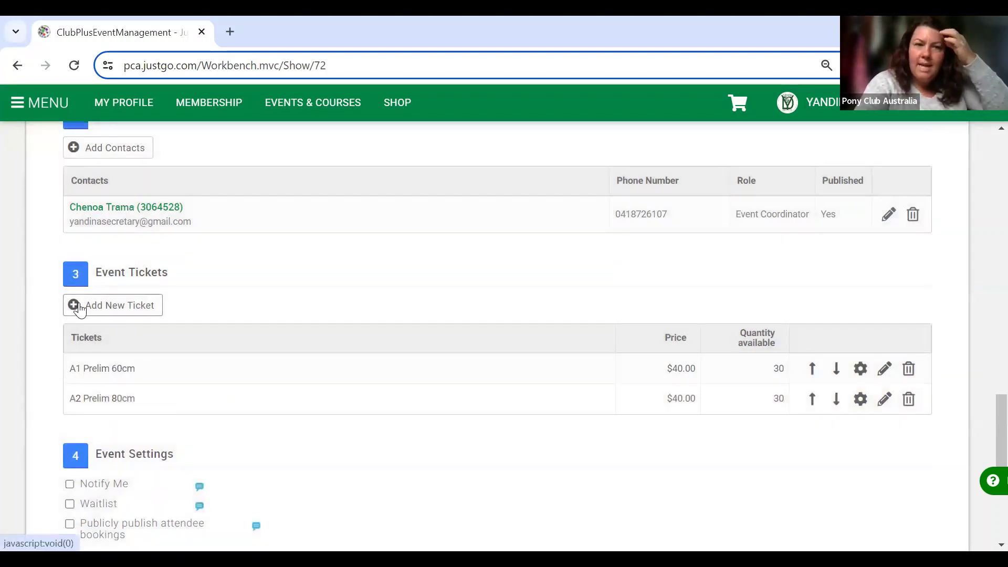
# Fill in and save ticket A3 Prelim 95cm at $40.00 with quantity 30.
pyautogui.click(73, 305)
pyautogui.click(184, 434)
pyautogui.write('A3')
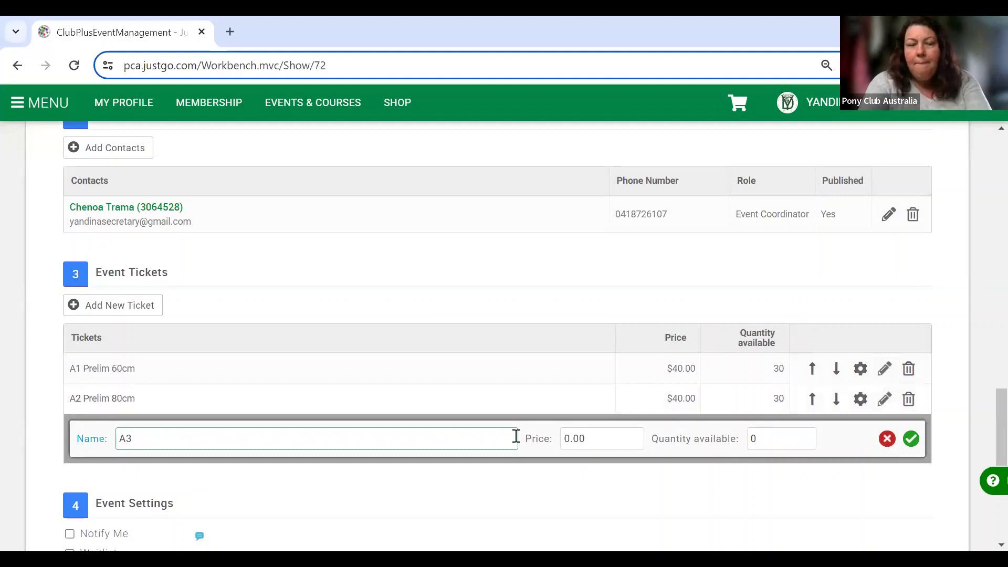
pyautogui.write('Prelim')
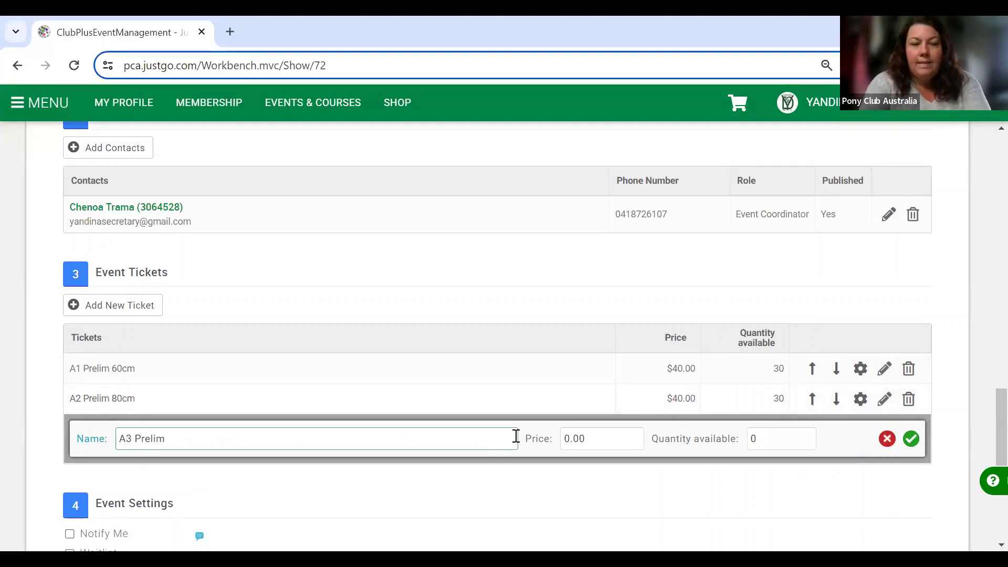
pyautogui.write(' 95cm')
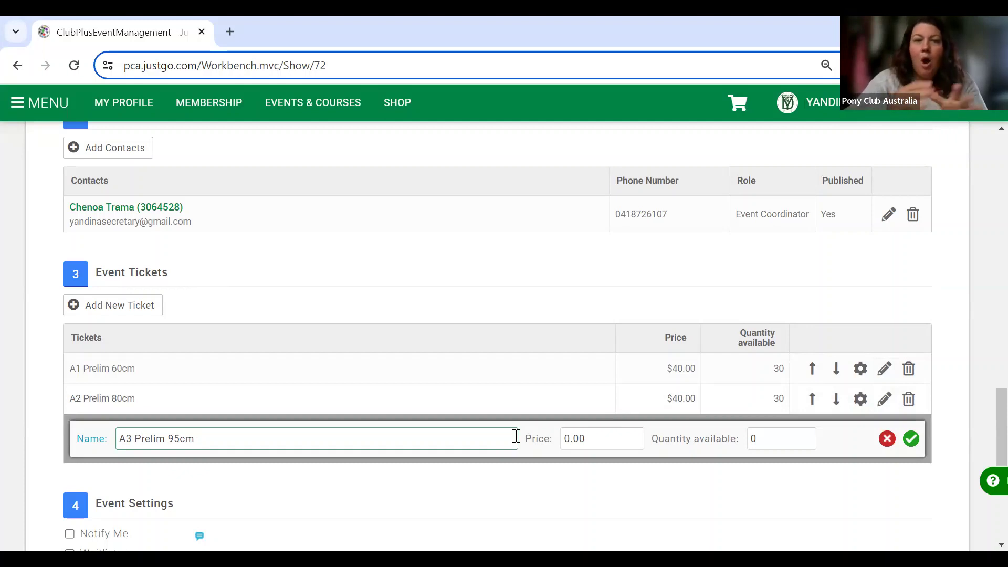
pyautogui.click(565, 441)
pyautogui.write('4')
pyautogui.click(810, 439)
pyautogui.hotkey('ctrl', 'a')
pyautogui.write('30')
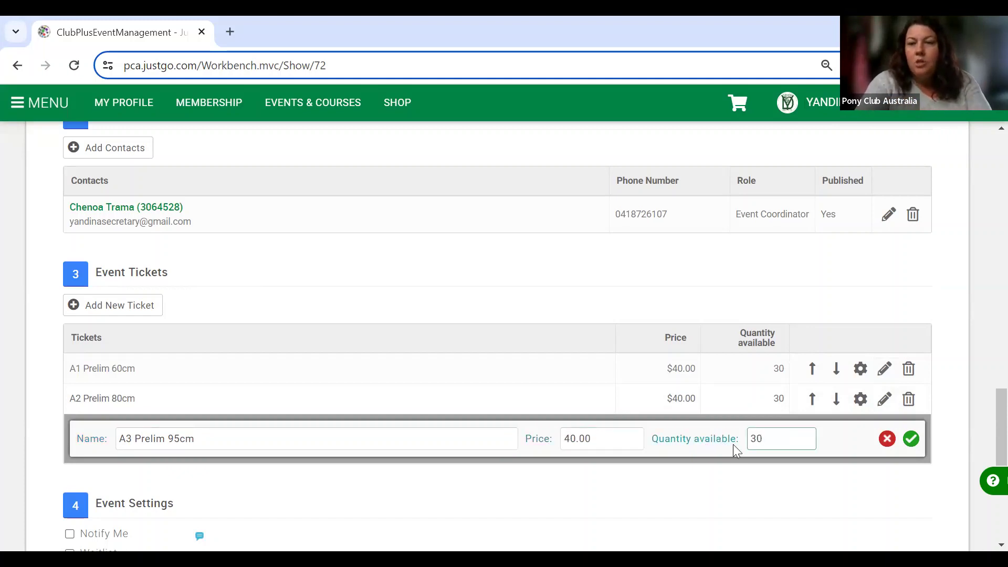
pyautogui.click(910, 440)
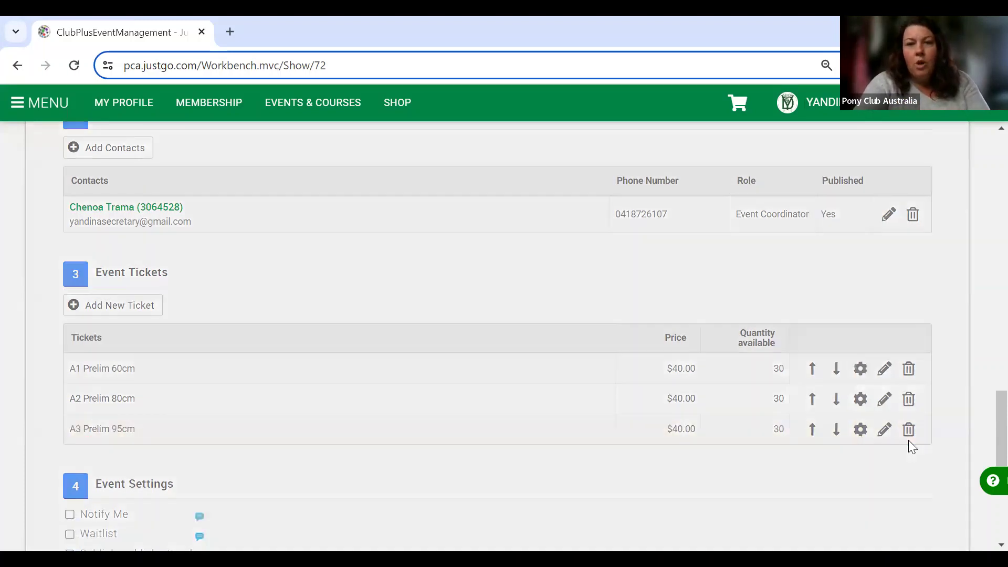
pyautogui.scroll(-3, 908, 440)
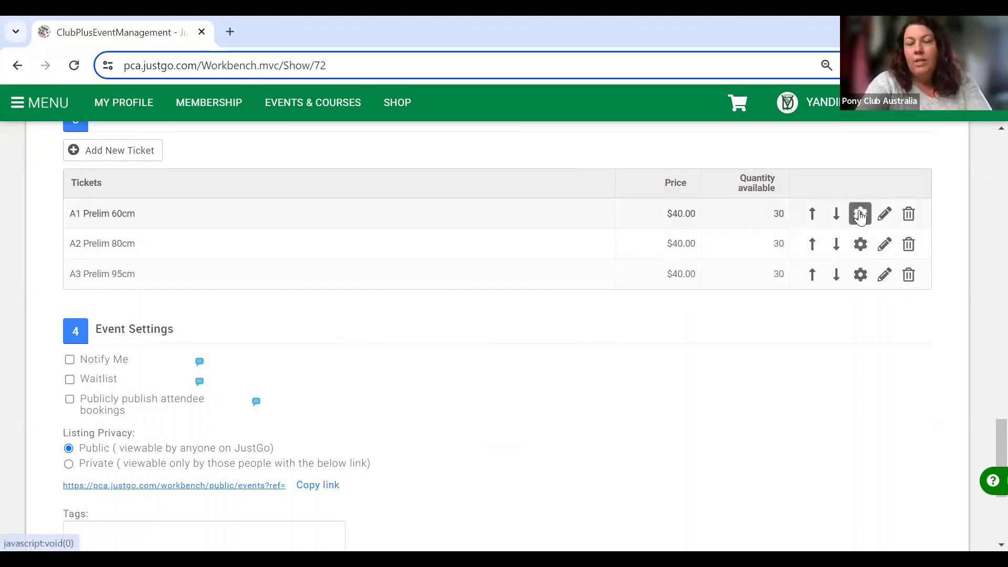
# Enable availability dates for the A1 Prelim 60cm ticket and browse the start-date calendar to May.
pyautogui.click(860, 215)
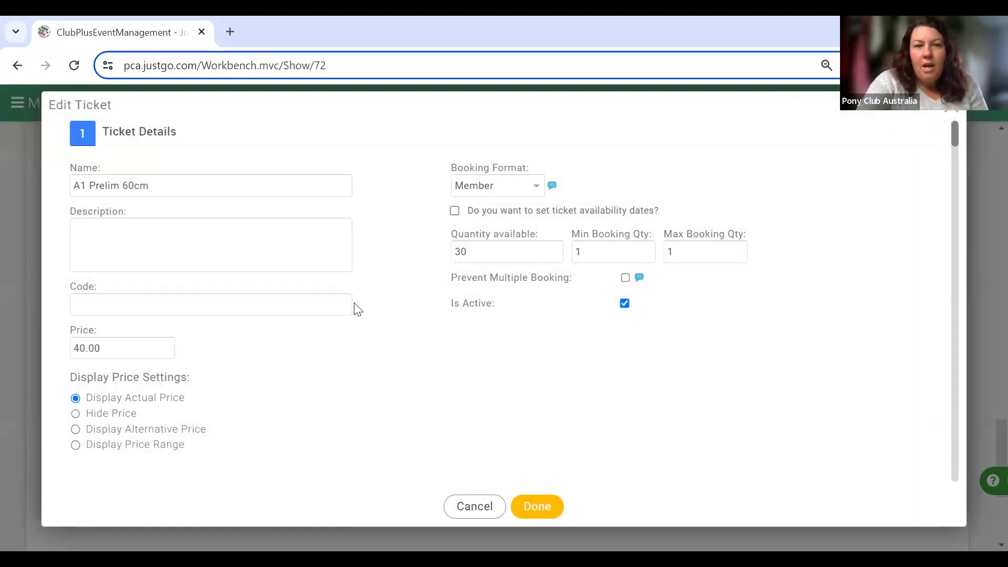
pyautogui.click(454, 212)
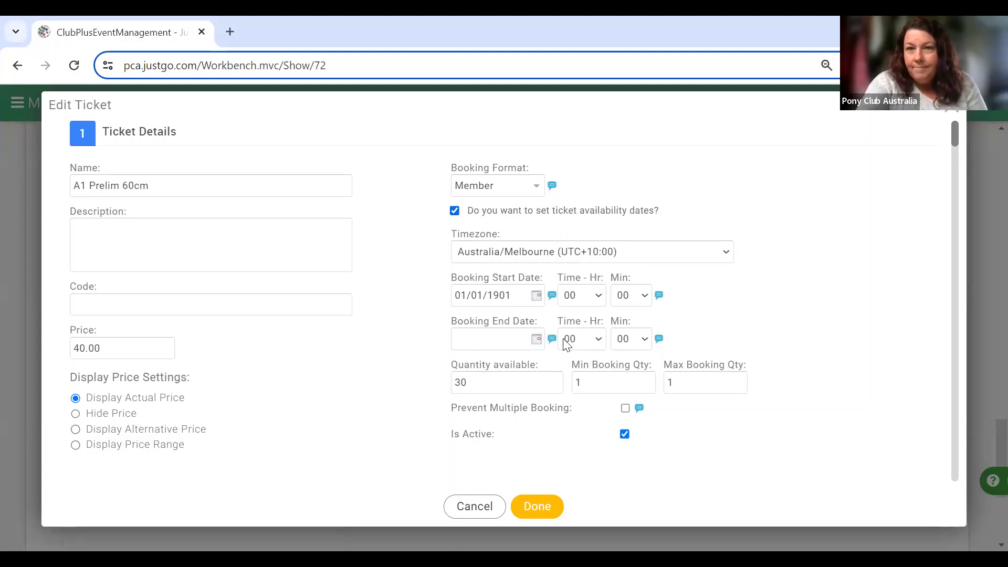
pyautogui.click(536, 297)
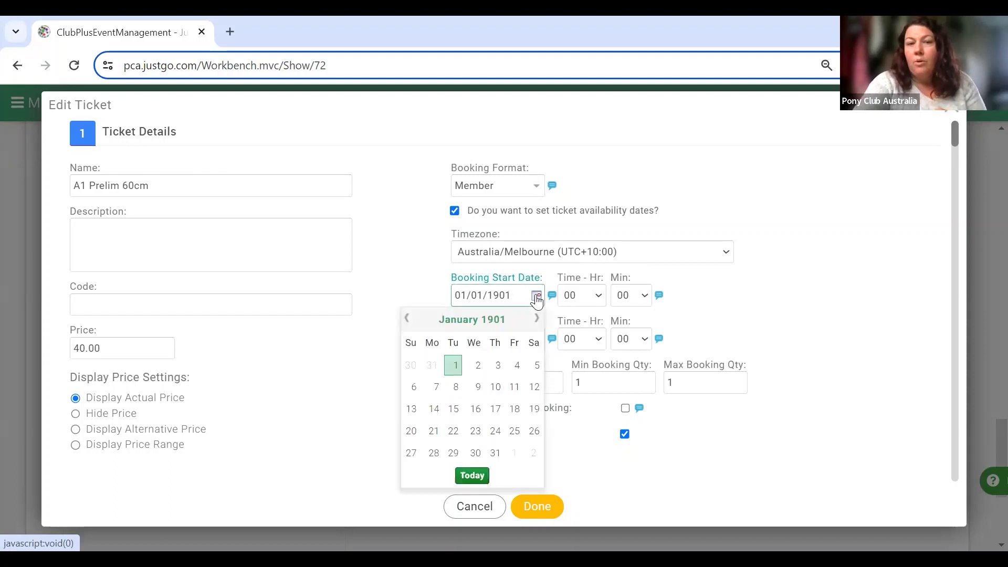
pyautogui.click(462, 321)
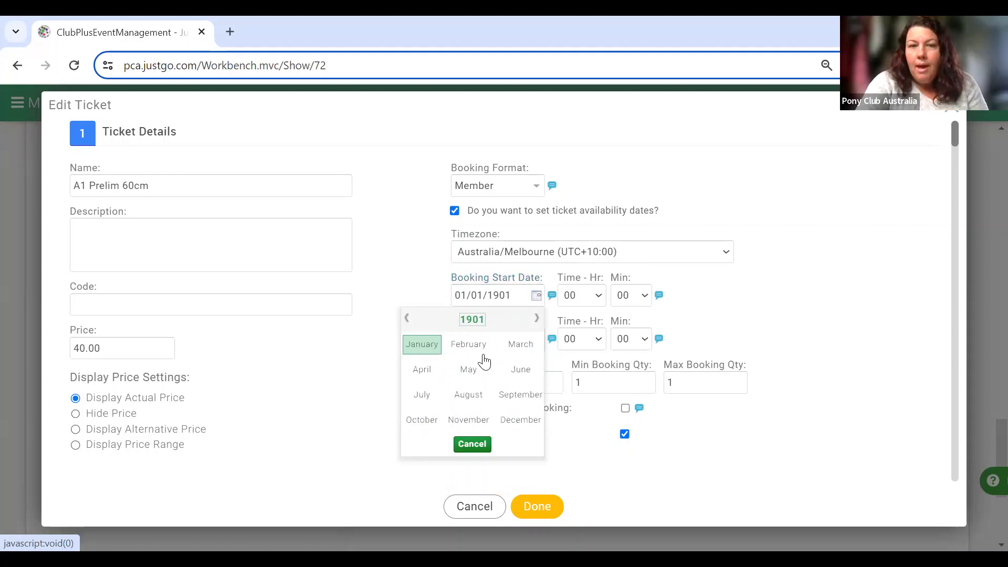
pyautogui.click(469, 370)
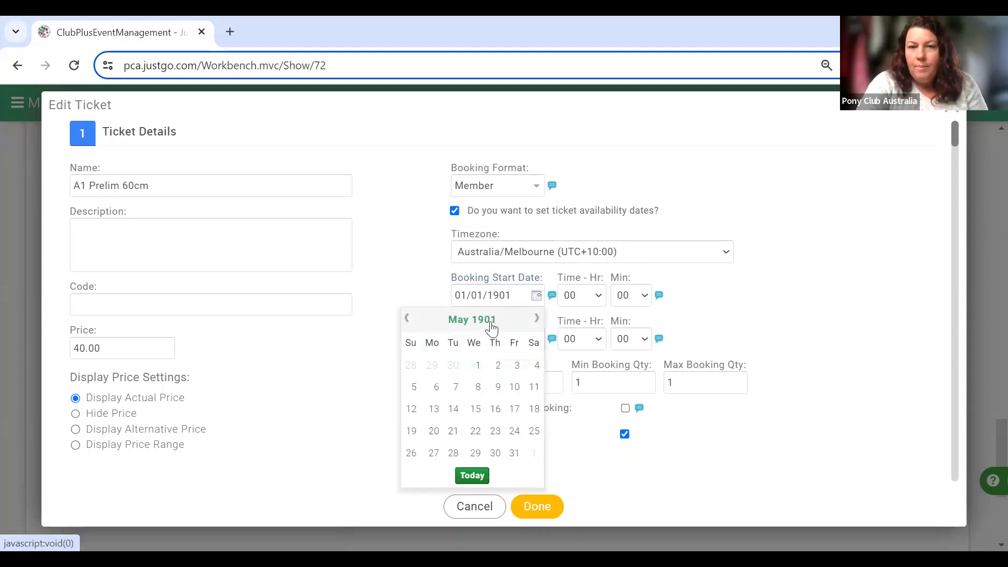
pyautogui.click(489, 324)
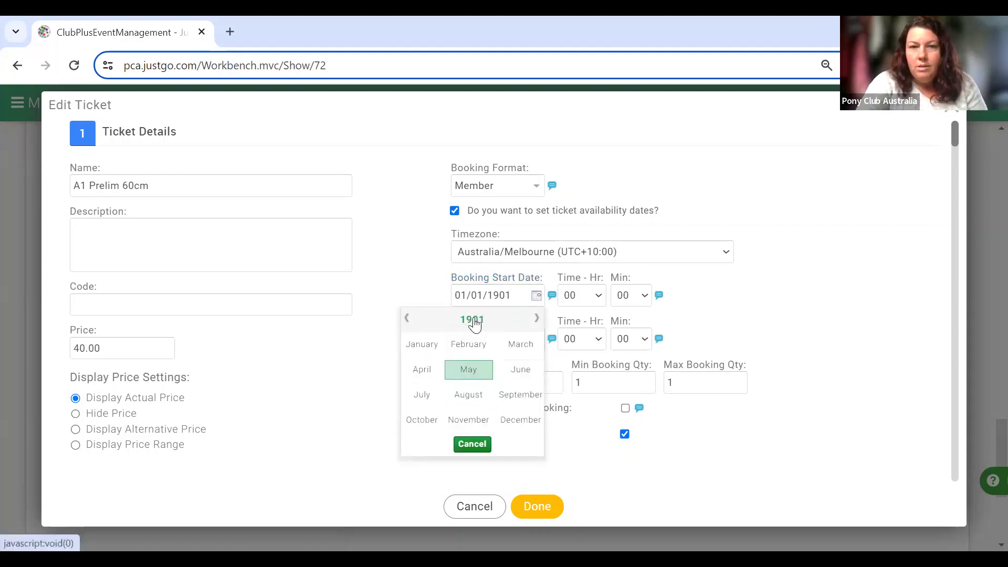
pyautogui.click(474, 322)
# Correct the booking start date's year to 2024 by editing the date text.
pyautogui.click(494, 398)
pyautogui.rightClick(496, 402)
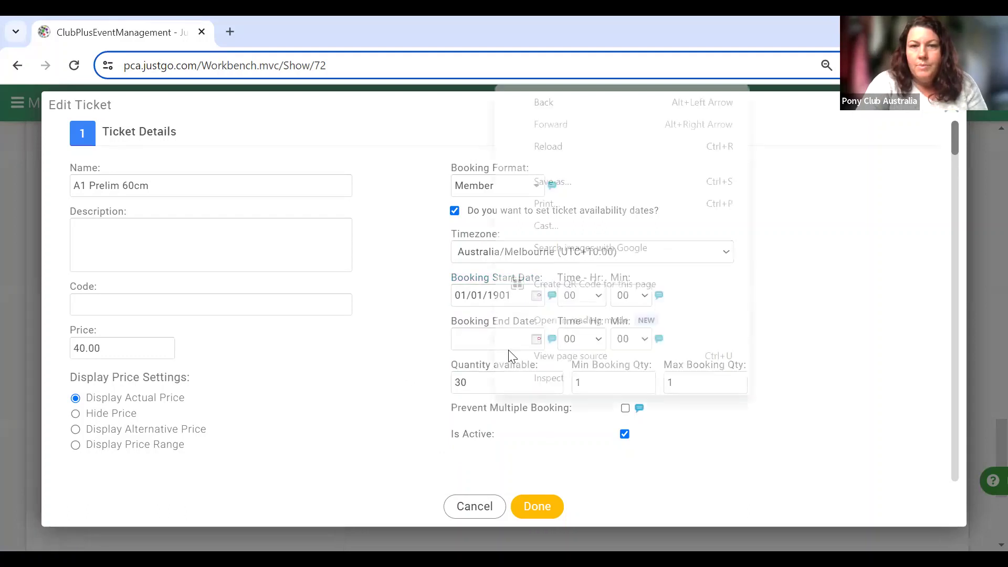
pyautogui.click(448, 315)
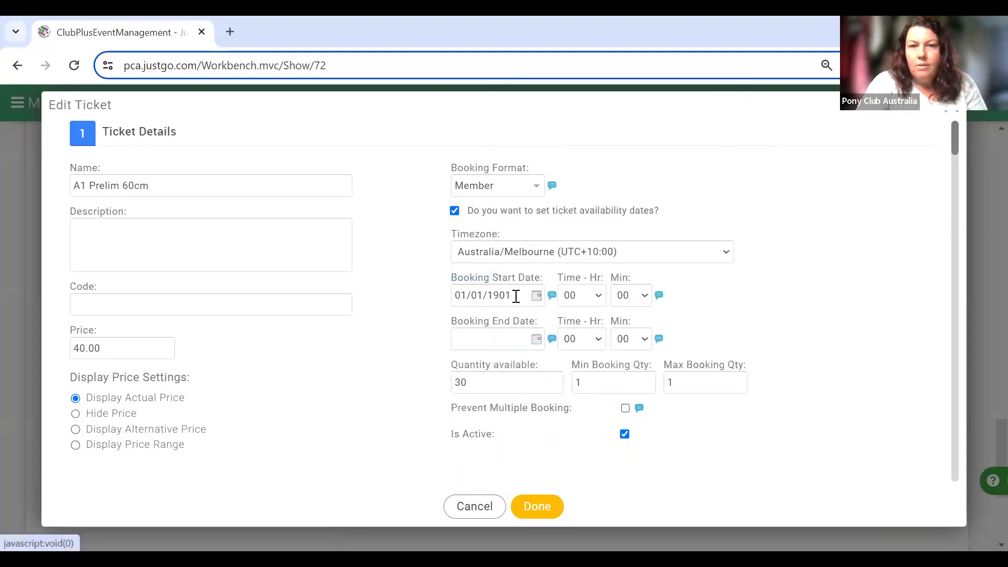
pyautogui.click(516, 296)
pyautogui.press('BackSpace')
pyautogui.press('BackSpace')
pyautogui.press('BackSpace')
pyautogui.write('2024')
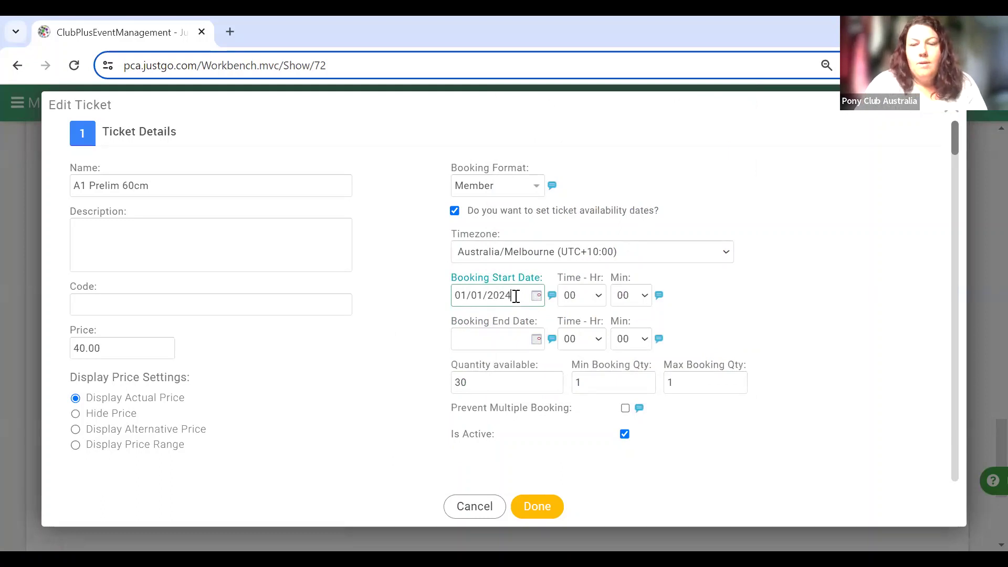
# Pick 11 May 2024 as the booking start date from the calendar.
pyautogui.click(536, 295)
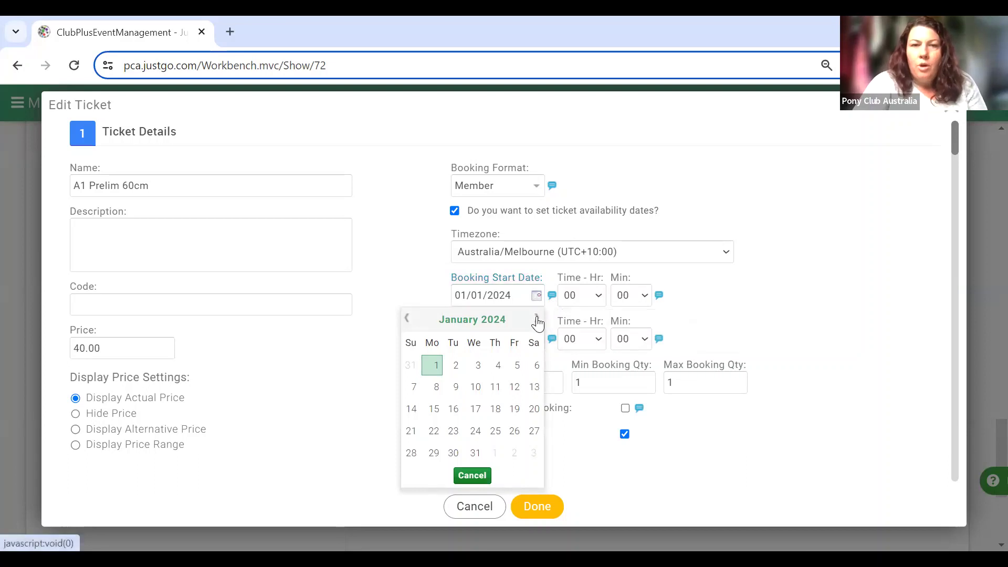
pyautogui.click(537, 319)
pyautogui.click(537, 320)
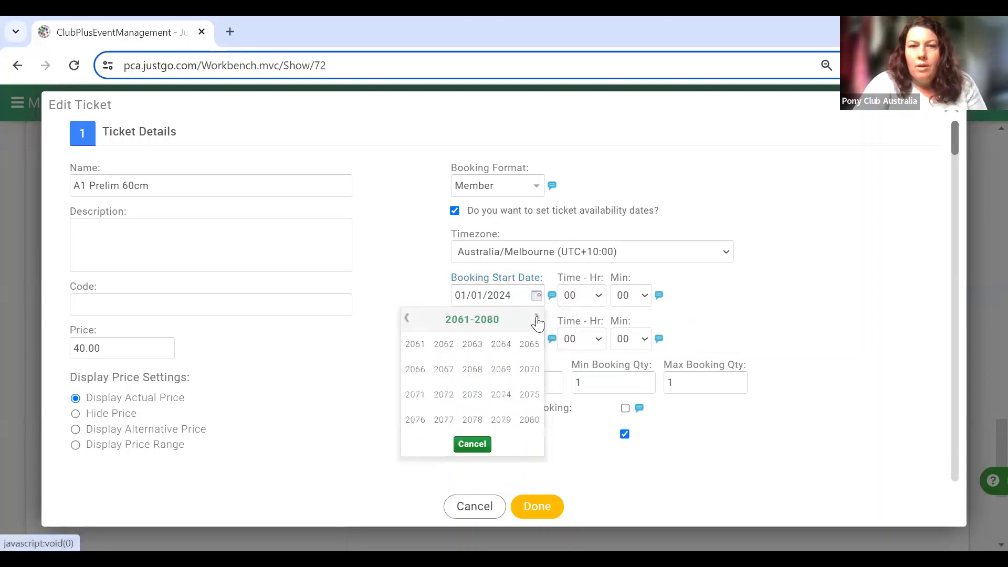
pyautogui.click(408, 320)
pyautogui.click(408, 319)
pyautogui.click(408, 319)
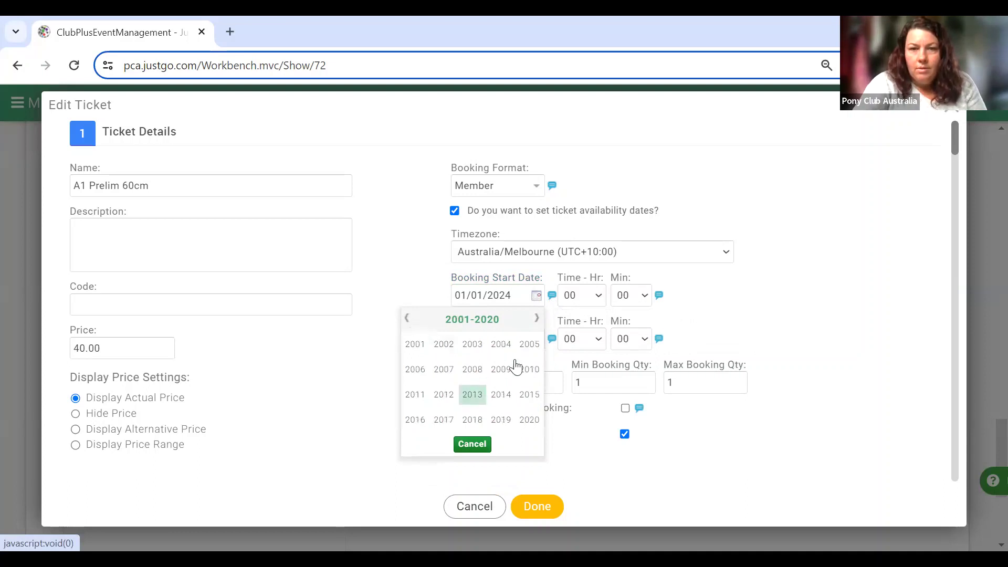
pyautogui.click(536, 319)
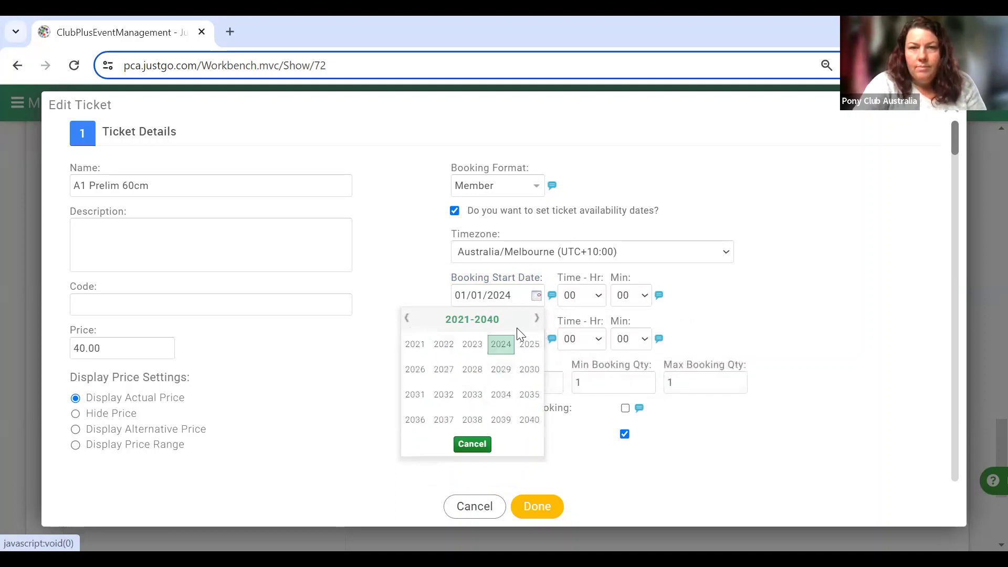
pyautogui.click(501, 345)
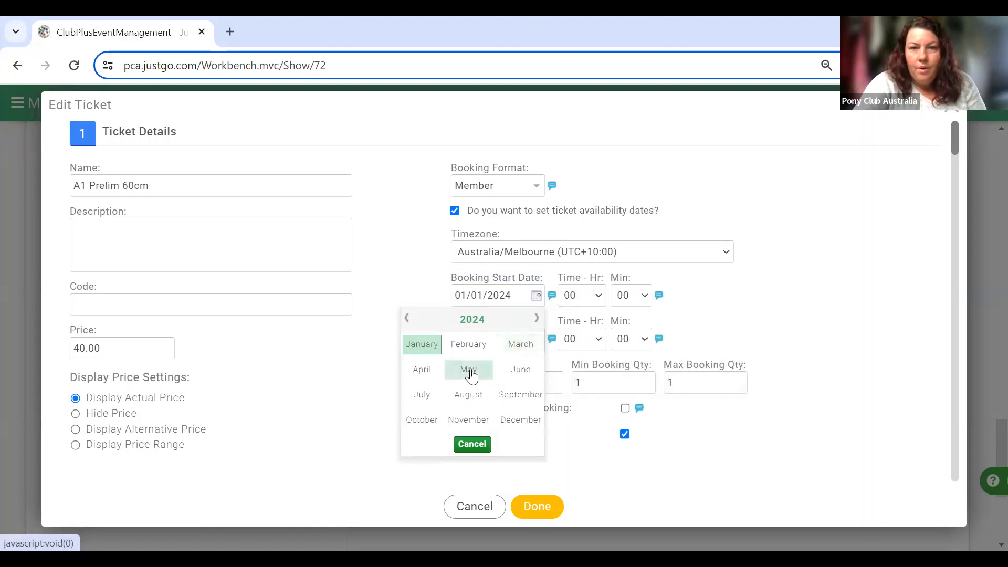
pyautogui.click(470, 371)
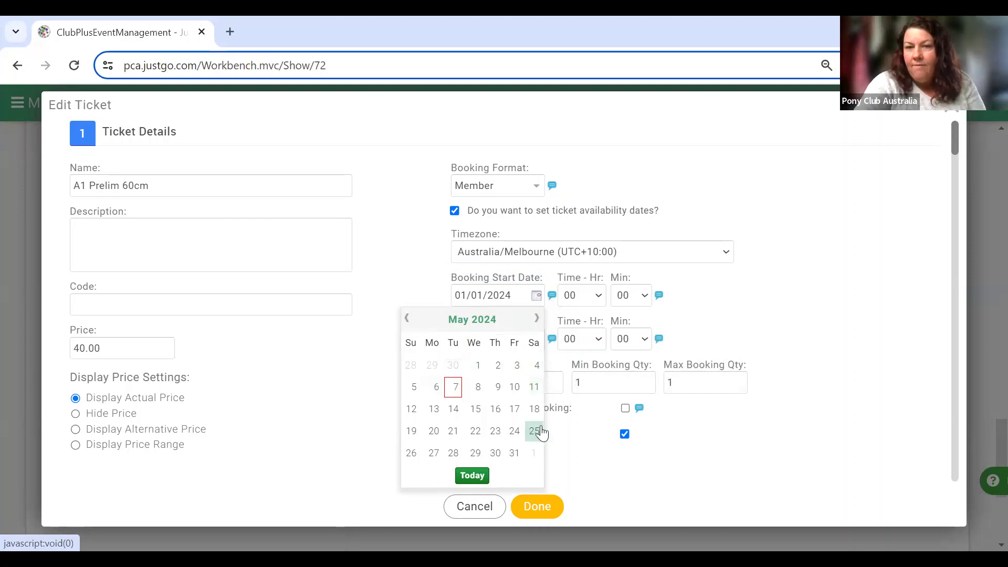
pyautogui.click(534, 387)
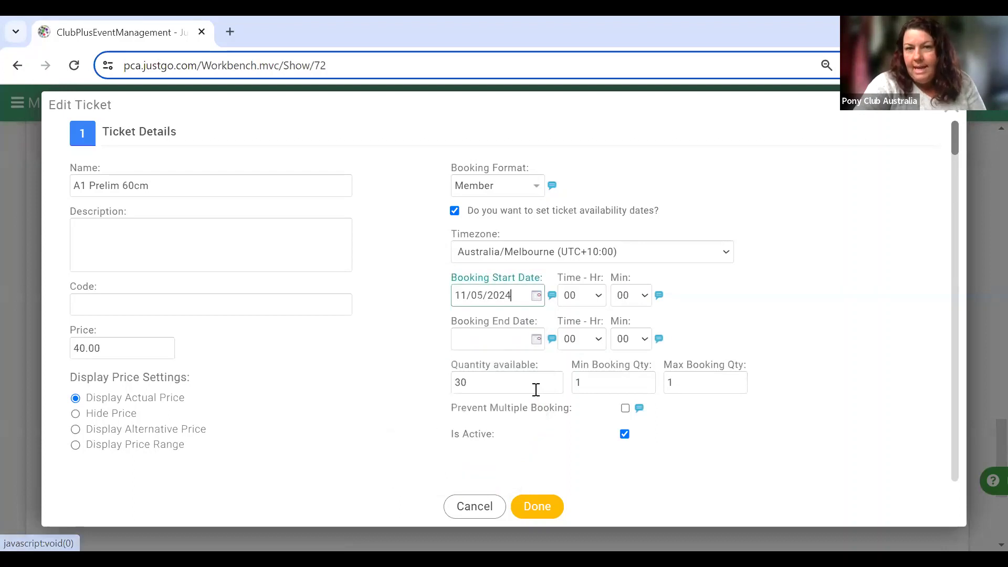
# Set the booking end date to 21 May 2024, start hour 06 and end hour 23.
pyautogui.click(536, 340)
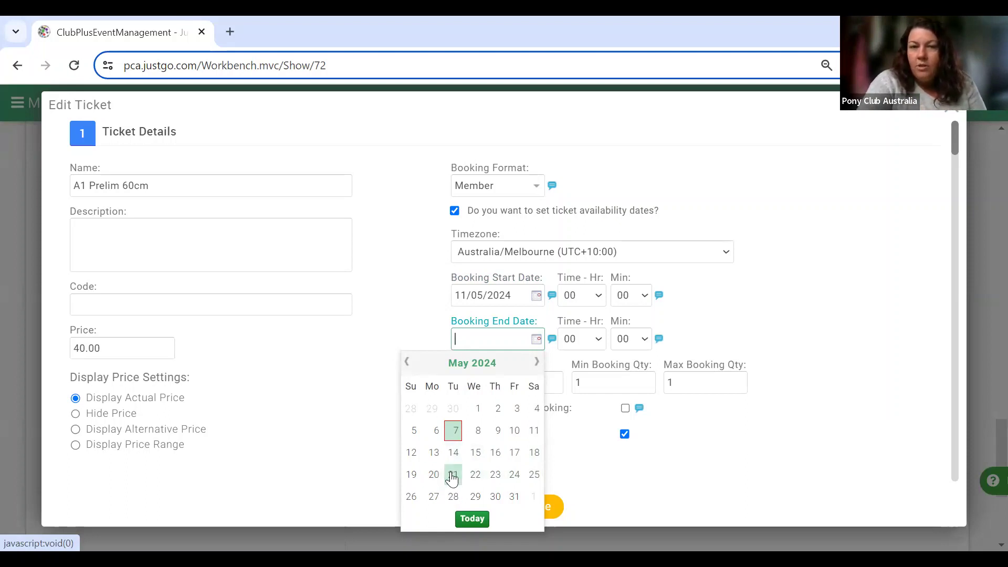
pyautogui.click(452, 475)
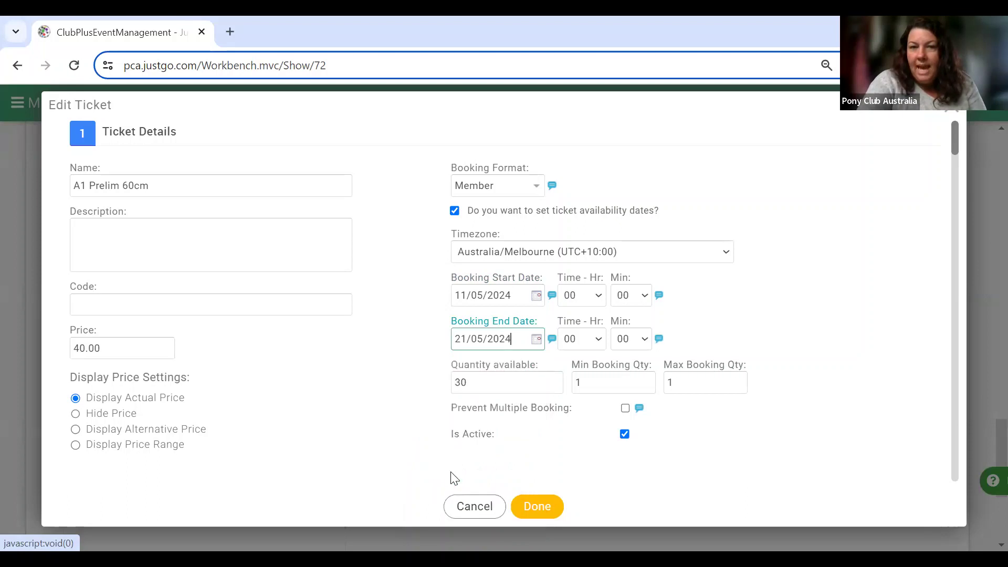
pyautogui.click(598, 296)
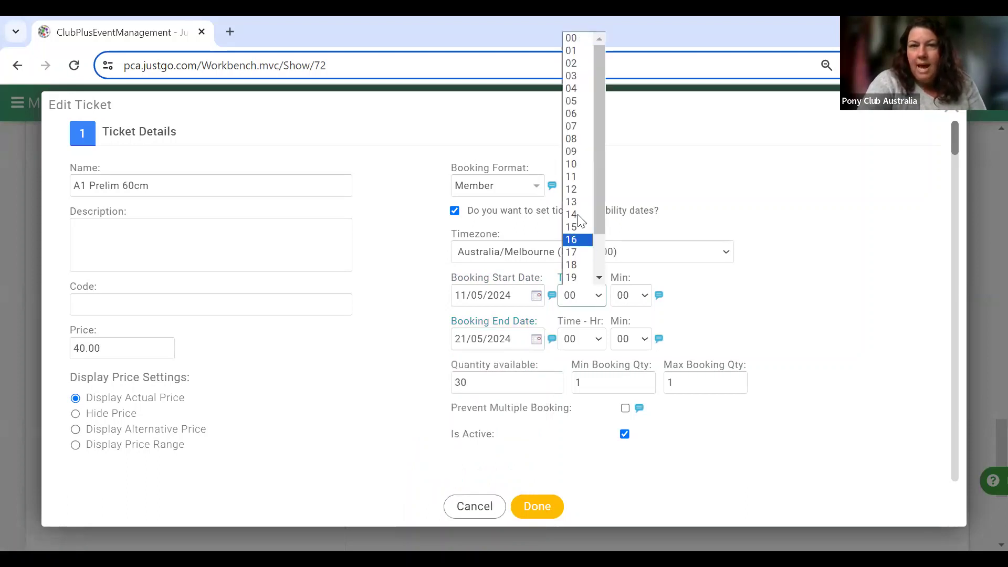
pyautogui.click(580, 114)
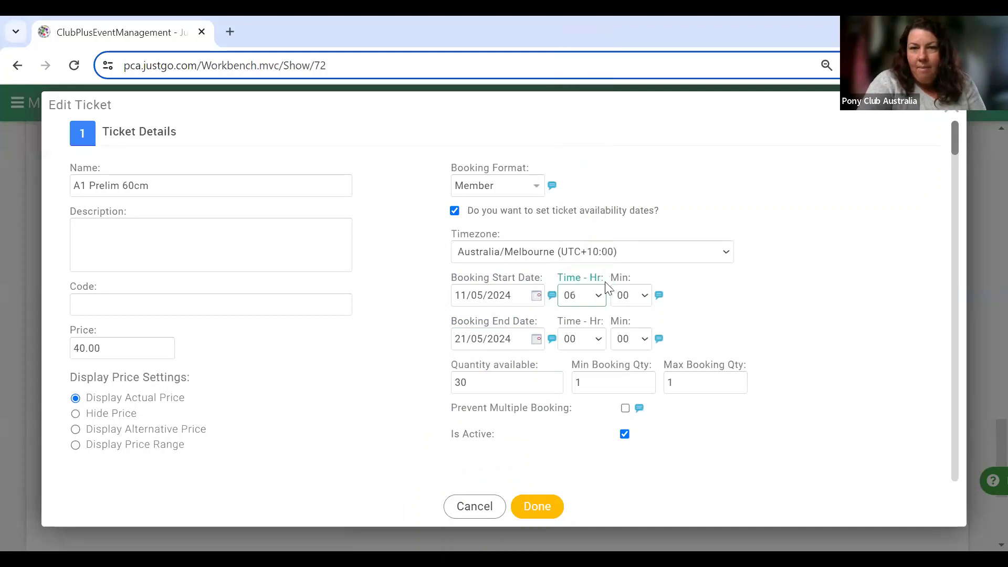
pyautogui.click(601, 342)
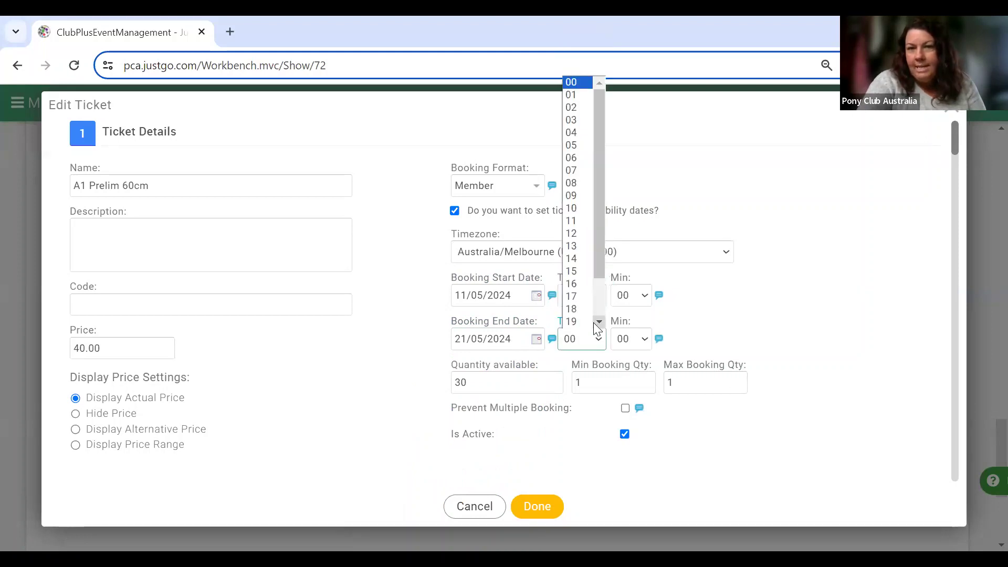
pyautogui.scroll(-2, 594, 322)
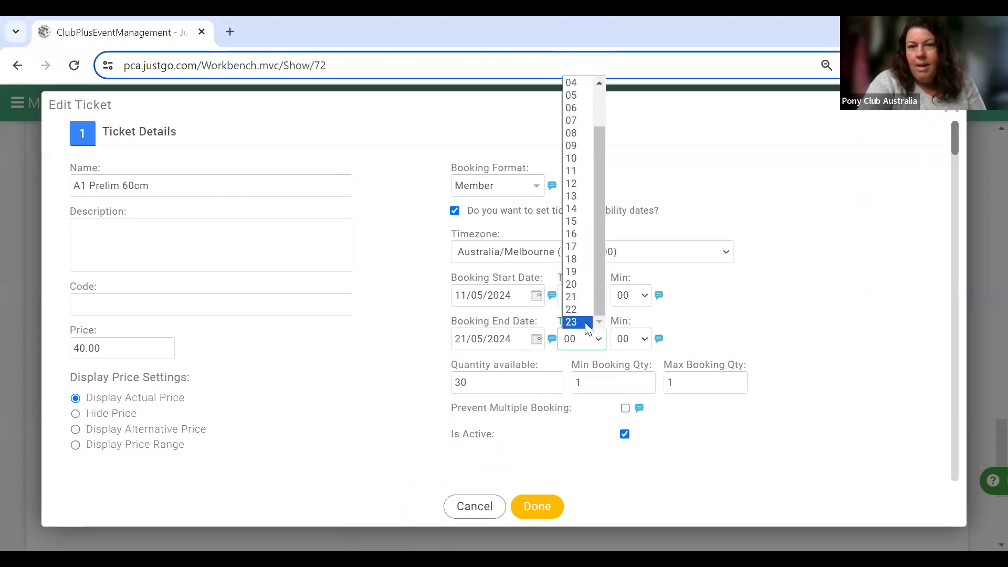
pyautogui.click(585, 322)
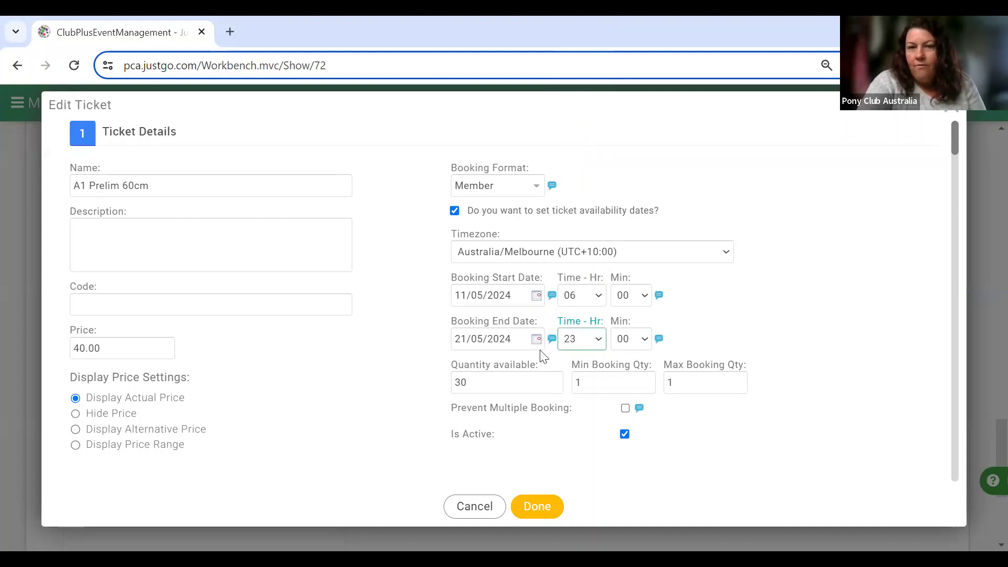
# Leave the maximum booking quantity at 1.
pyautogui.click(687, 386)
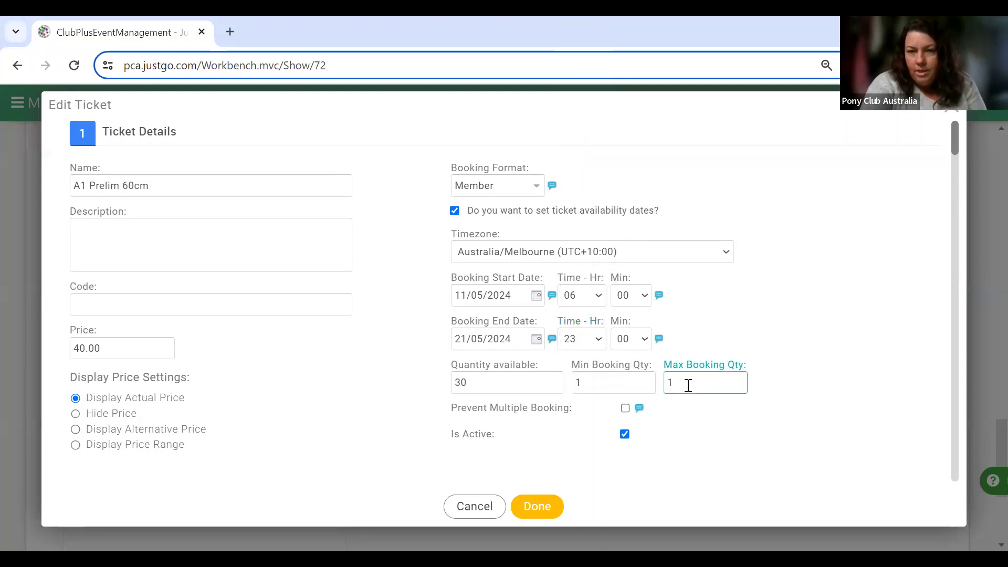
pyautogui.press('BackSpace')
pyautogui.write('2')
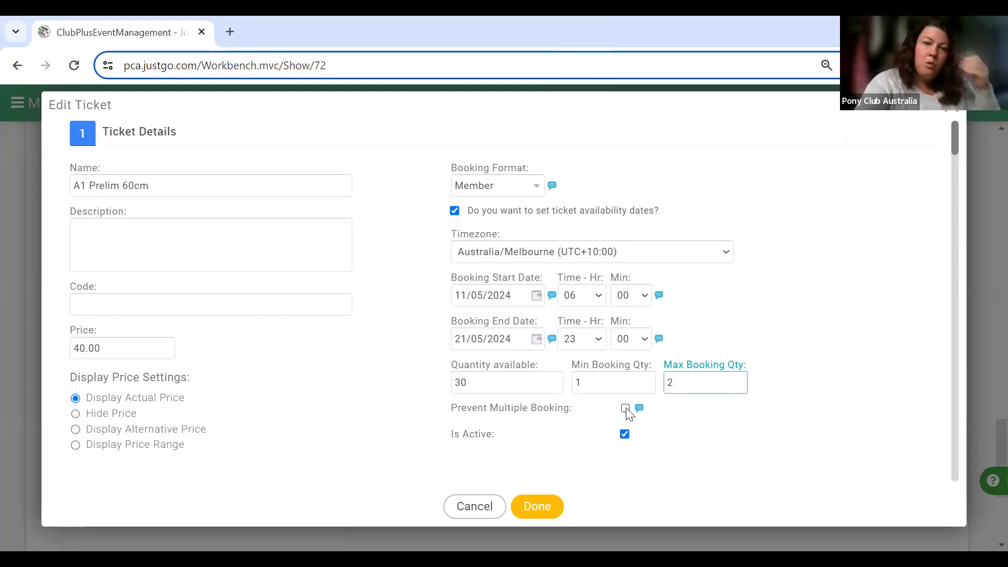
pyautogui.press('BackSpace')
pyautogui.write('1')
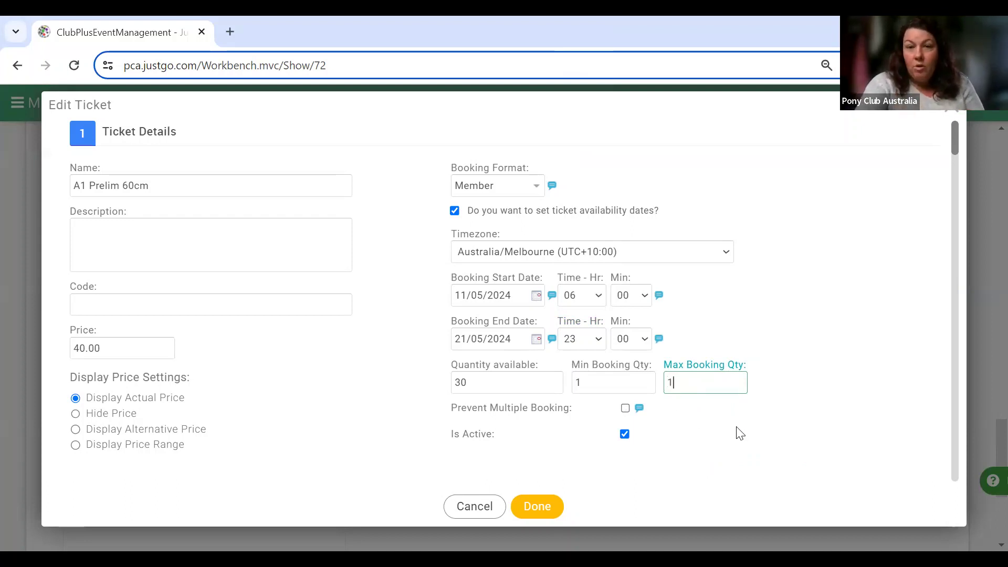
pyautogui.scroll(-6, 741, 434)
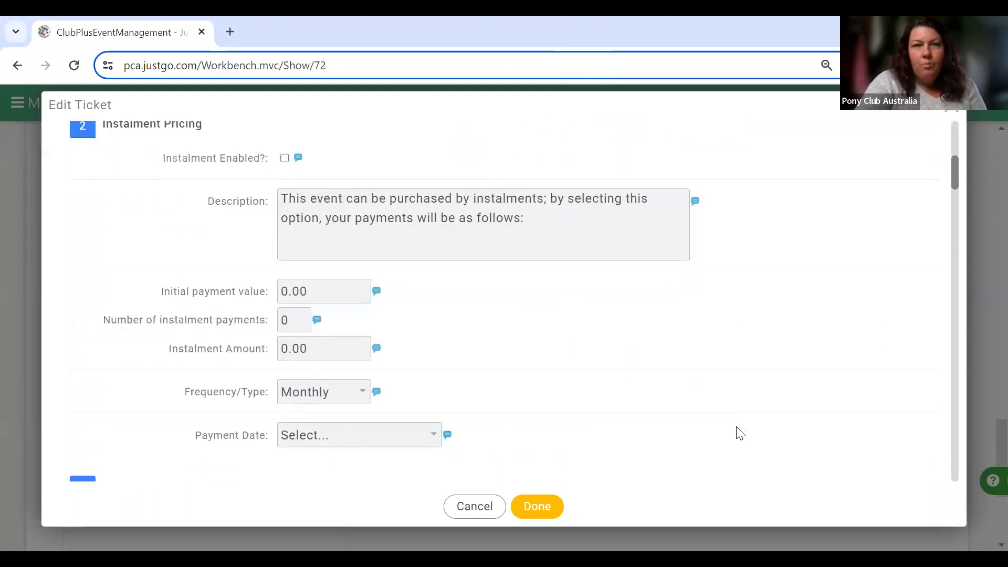
# Scroll the Edit Ticket dialog down to the Restrictions, Discounts & Surcharges section.
pyautogui.scroll(2, 740, 434)
pyautogui.scroll(-2, 741, 434)
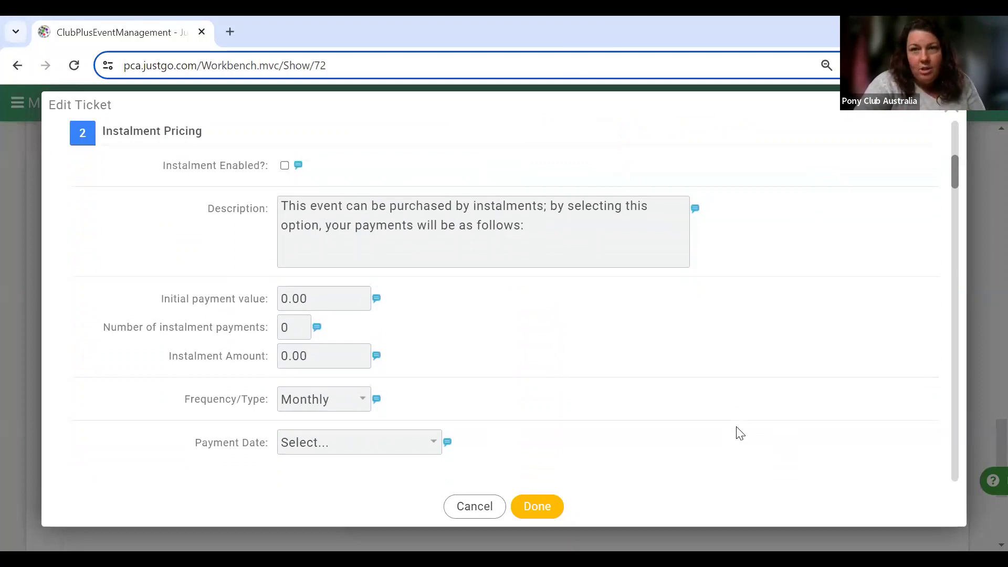
pyautogui.scroll(-6, 740, 434)
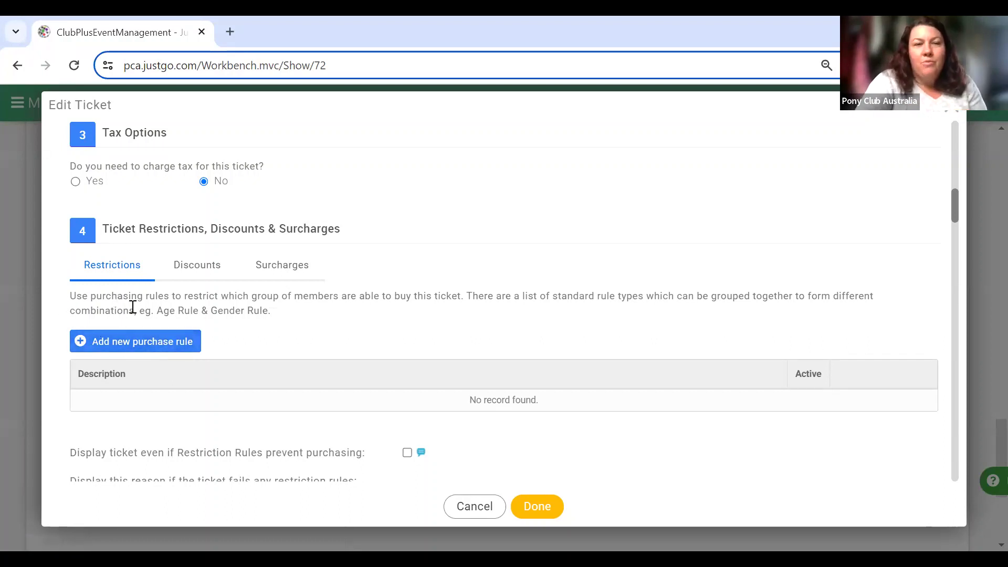
# Start a new purchase rule described 'Financial Members Only'.
pyautogui.click(120, 342)
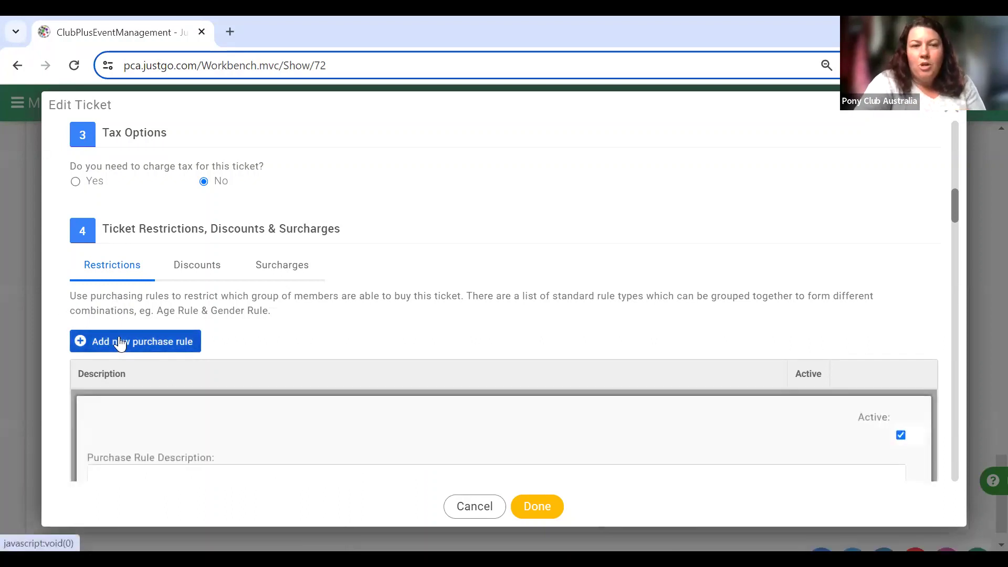
pyautogui.scroll(-4, 358, 349)
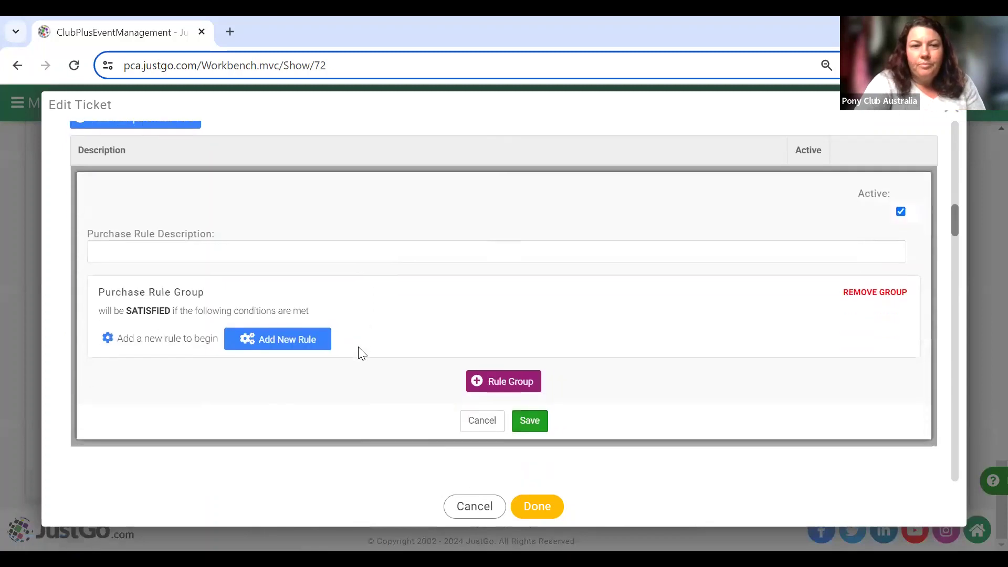
pyautogui.click(381, 253)
pyautogui.write('Finan')
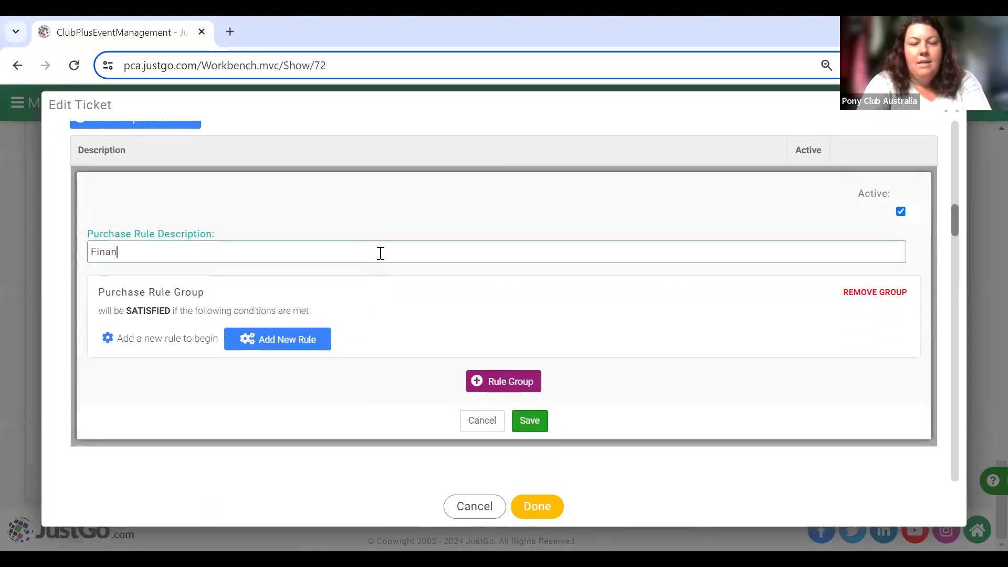
pyautogui.write('cial Meme')
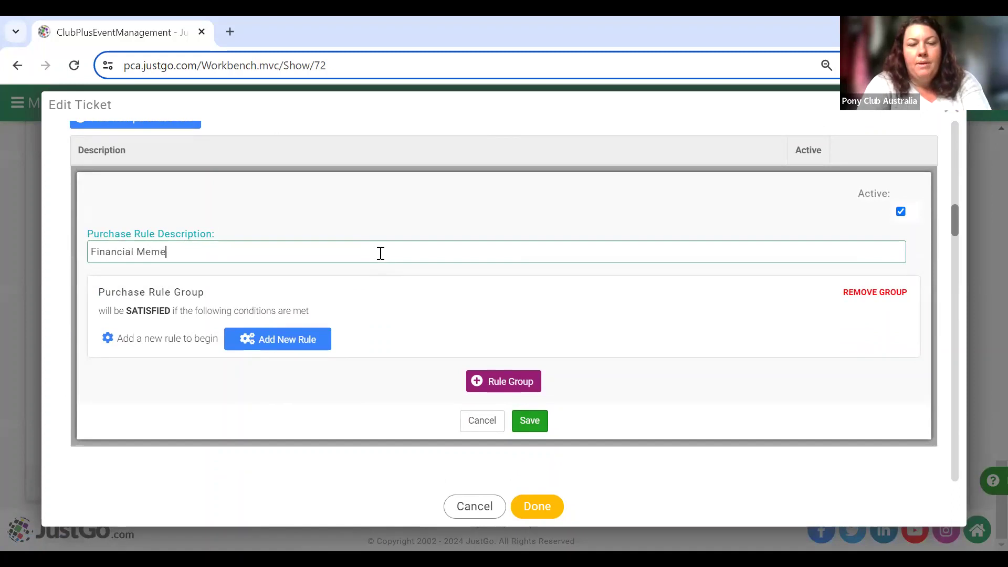
pyautogui.press('BackSpace')
pyautogui.write('bers Only')
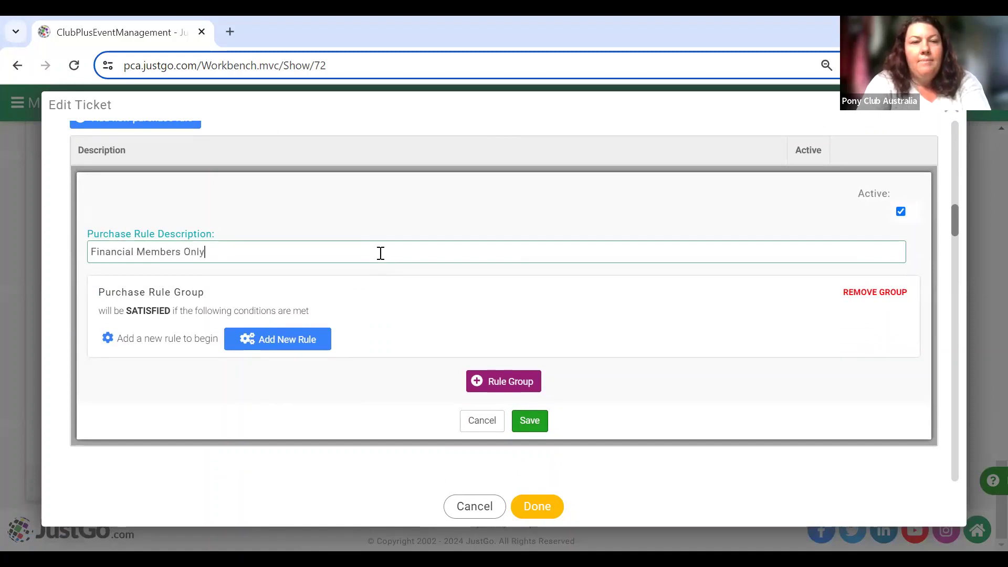
# Add the 'Member has any of the following memberships' condition to the rule.
pyautogui.click(300, 342)
pyautogui.scroll(-8, 300, 344)
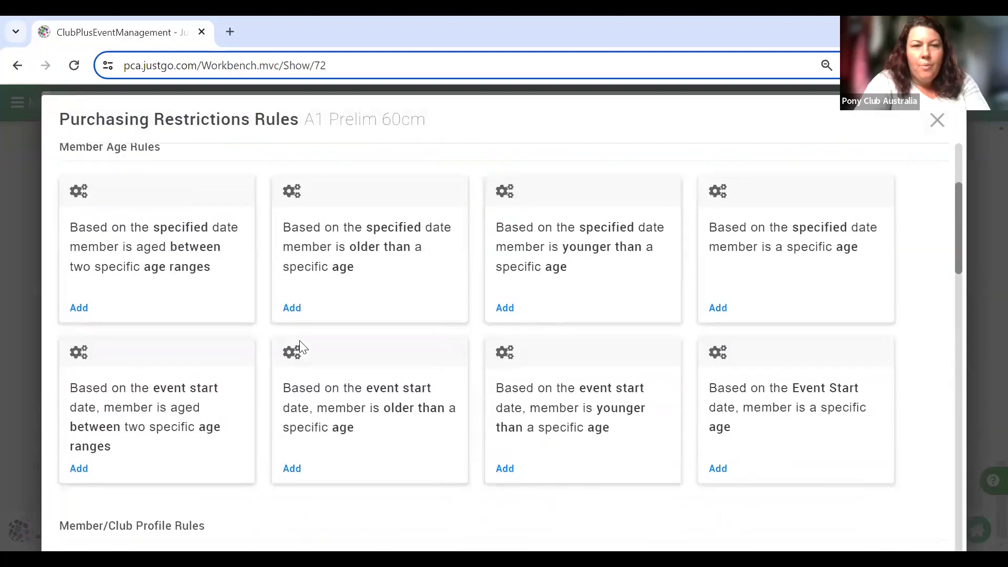
pyautogui.scroll(-8, 301, 346)
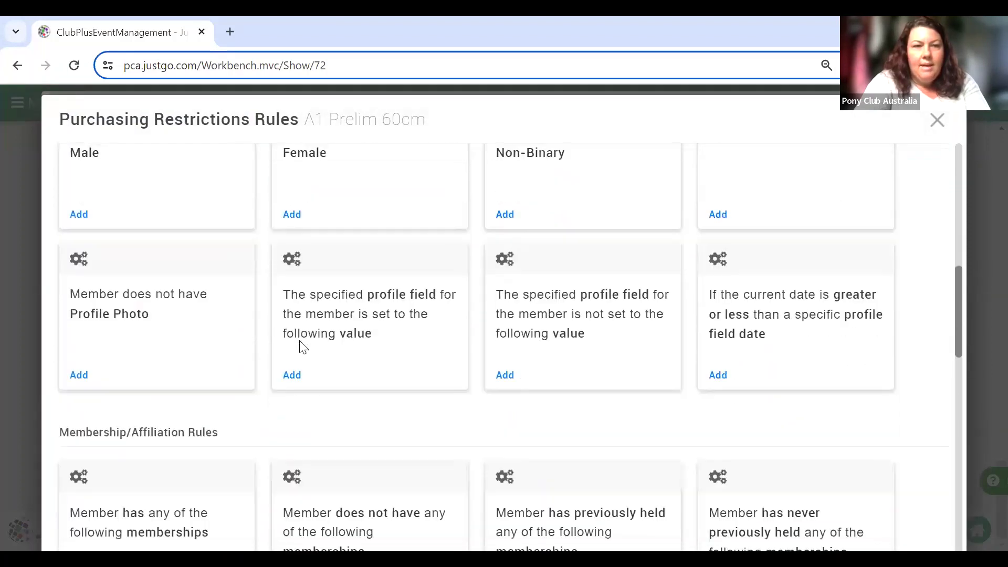
pyautogui.click(80, 407)
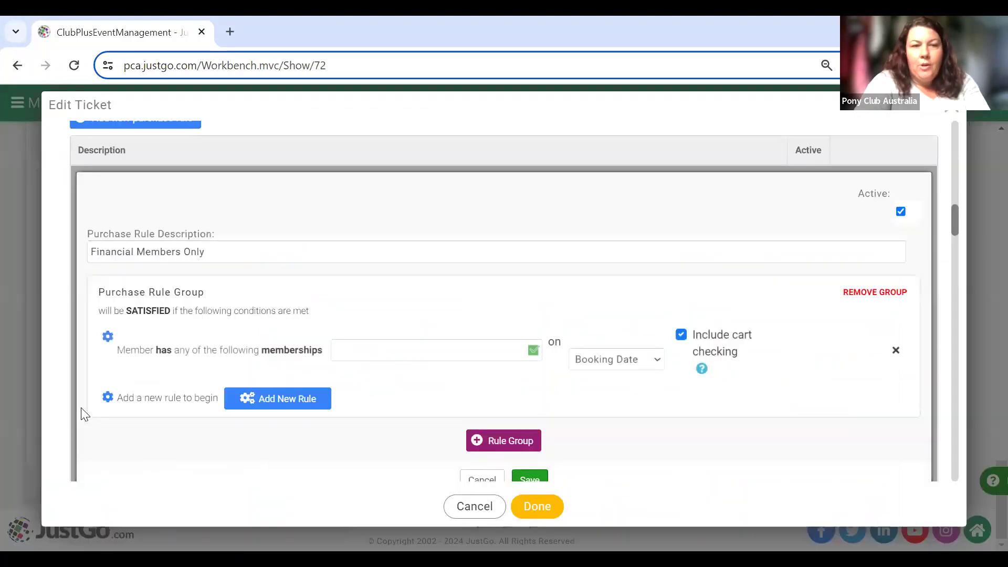
# Choose Any Club Membership and Any NGB Membership for the rule's membership condition.
pyautogui.click(471, 344)
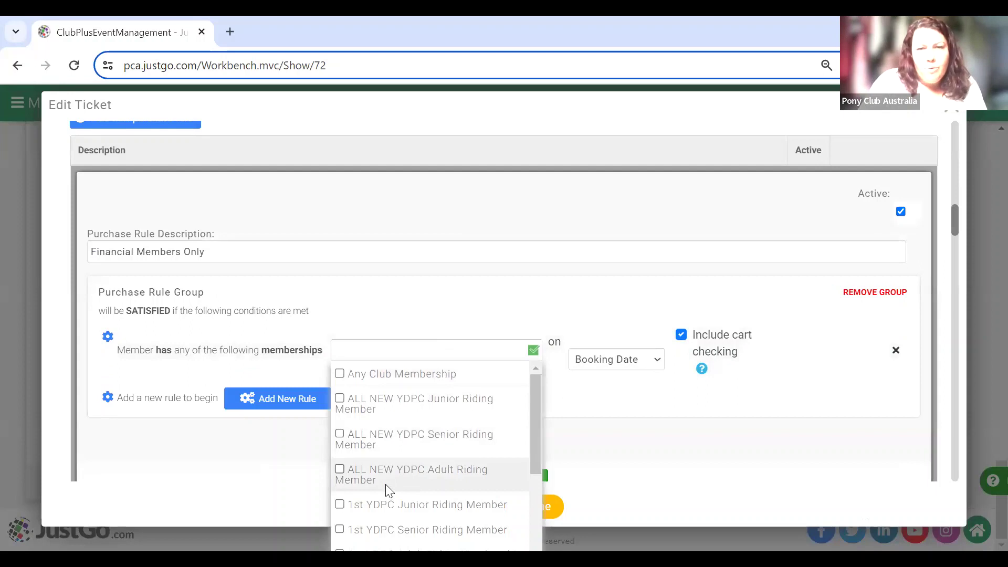
pyautogui.click(340, 374)
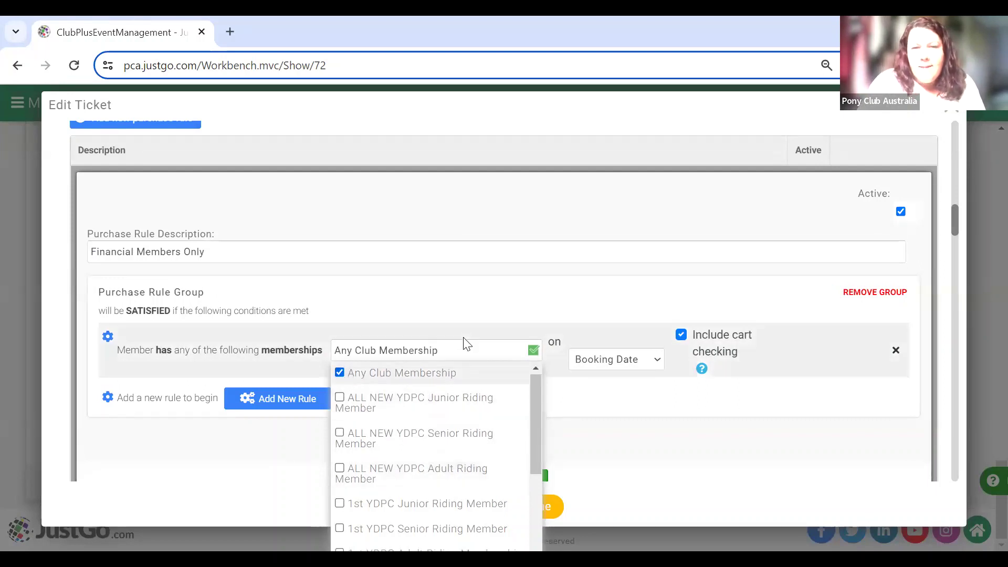
pyautogui.scroll(-10, 406, 467)
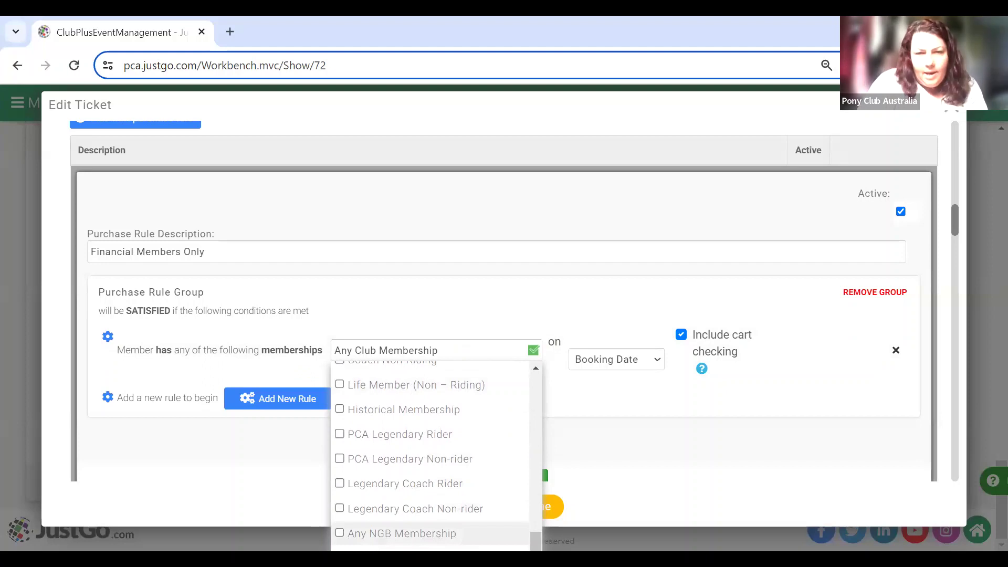
pyautogui.click(401, 534)
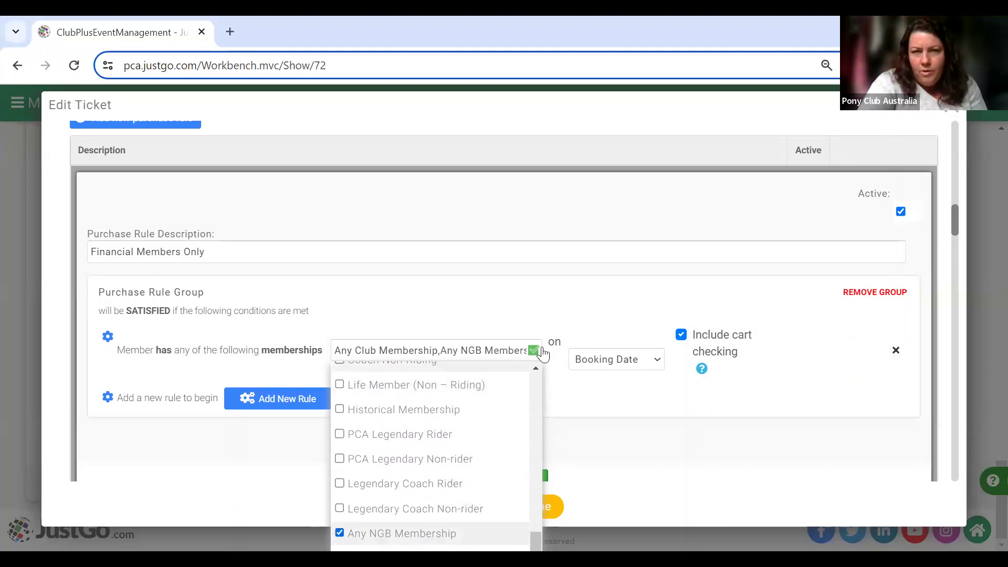
pyautogui.click(556, 292)
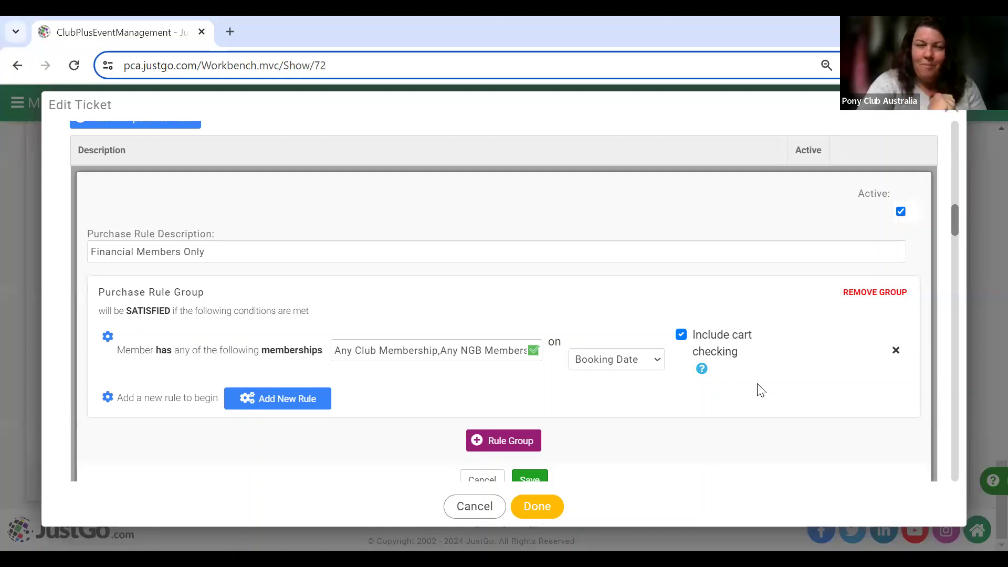
# Save the Financial Members Only purchase rule.
pyautogui.scroll(-2, 758, 390)
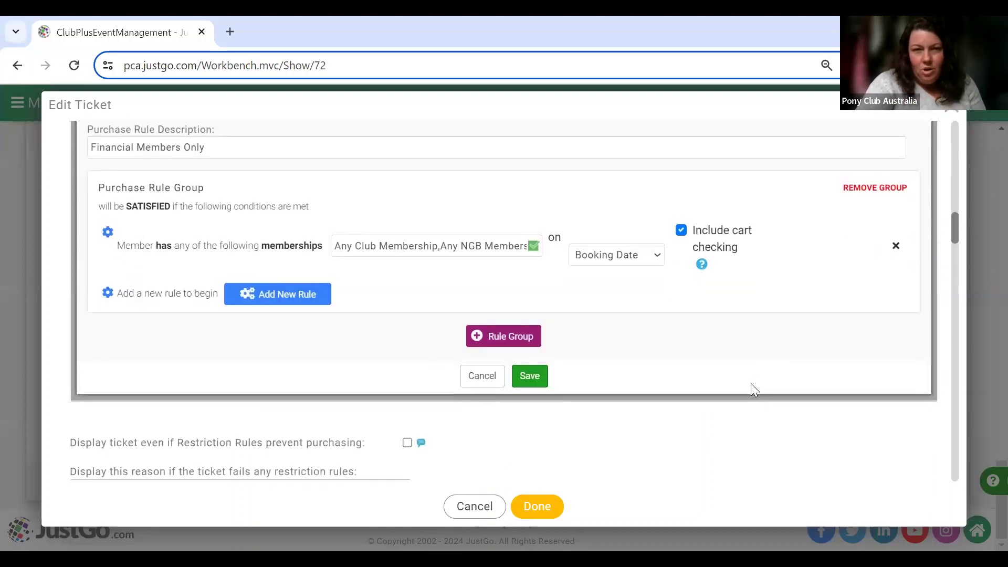
pyautogui.scroll(3, 603, 383)
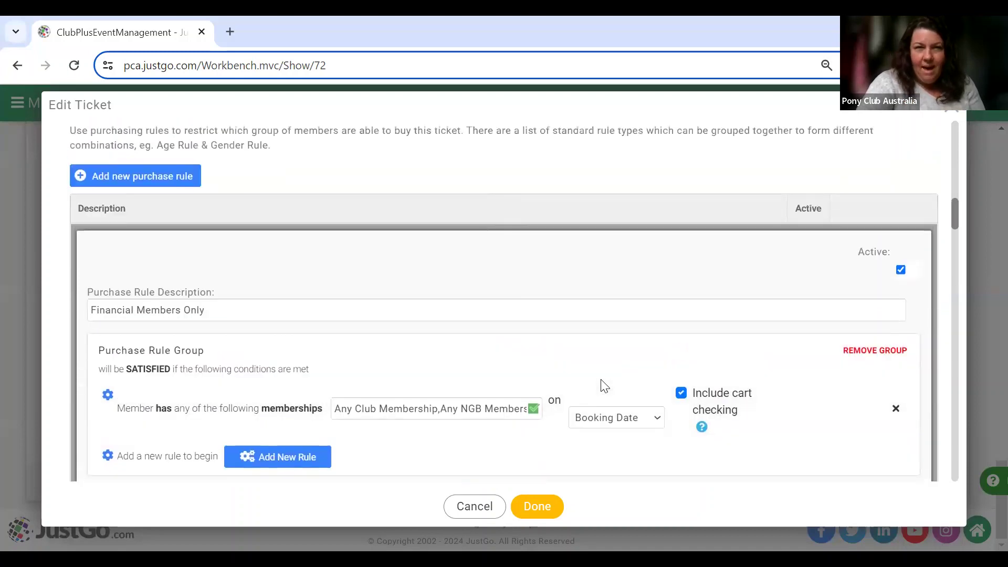
pyautogui.scroll(2, 604, 386)
pyautogui.scroll(-3, 602, 386)
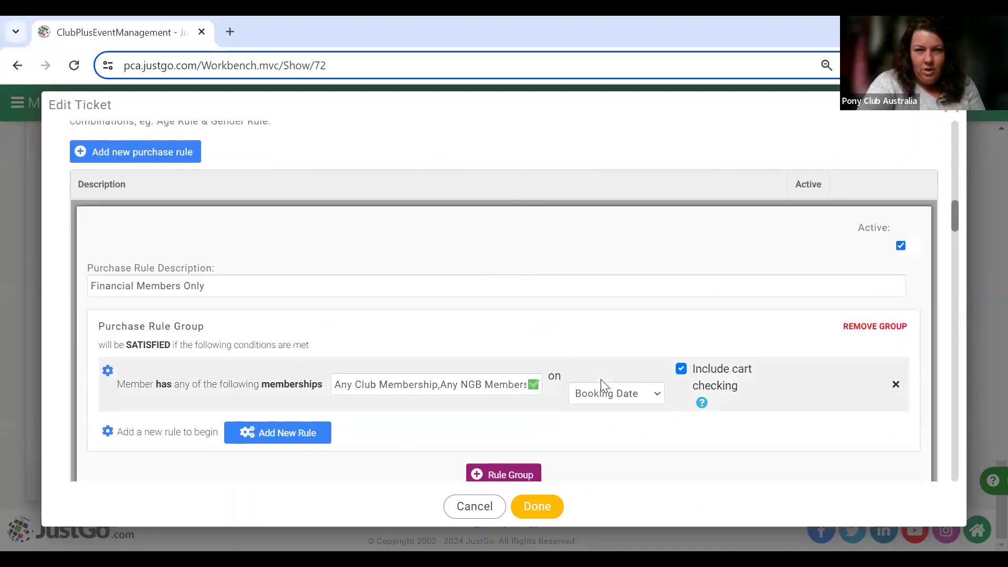
pyautogui.scroll(-2, 567, 315)
pyautogui.click(530, 409)
pyautogui.scroll(-4, 491, 283)
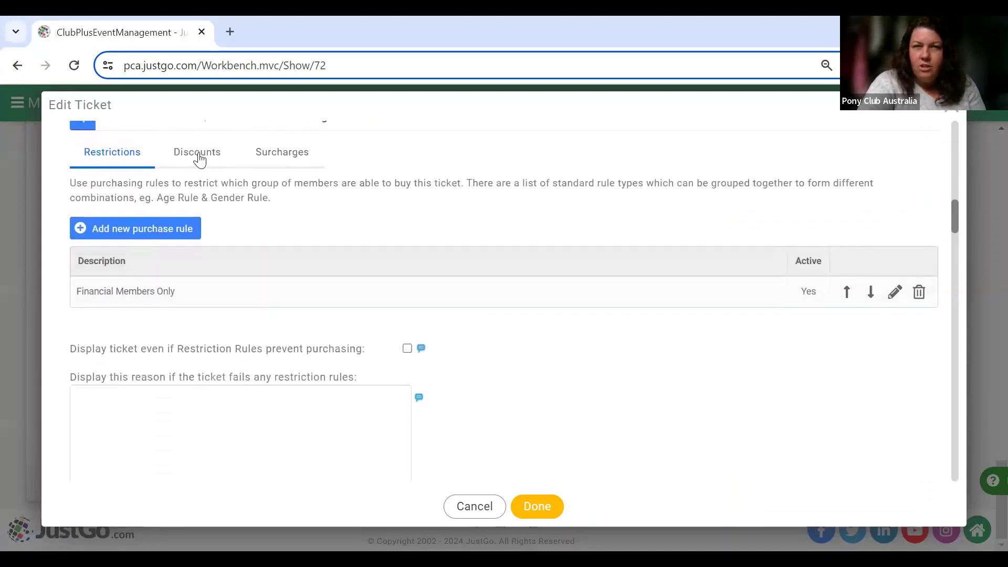
# On the Discounts tab, start a new discount rule described 'YDPC Member discount'.
pyautogui.click(199, 159)
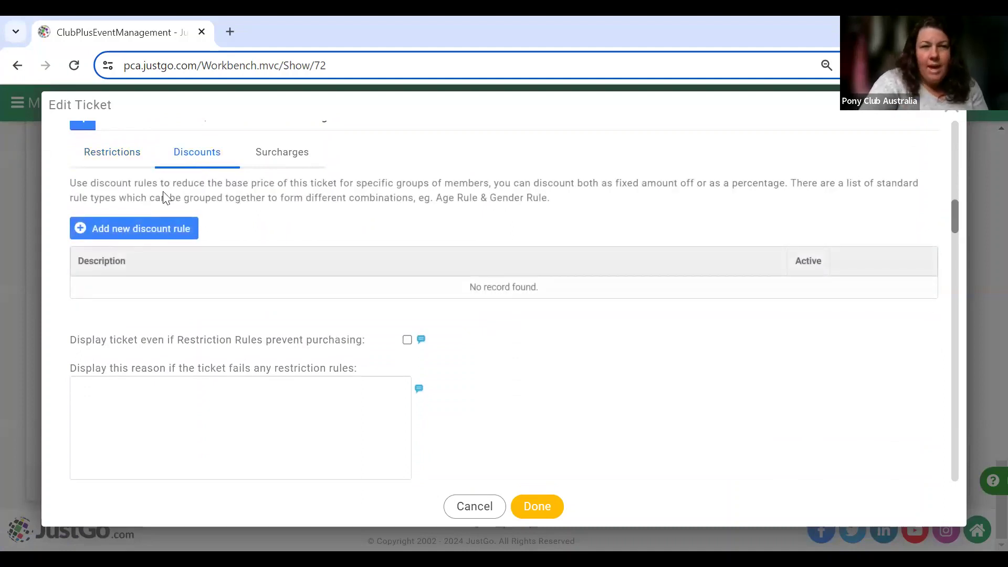
pyautogui.click(161, 228)
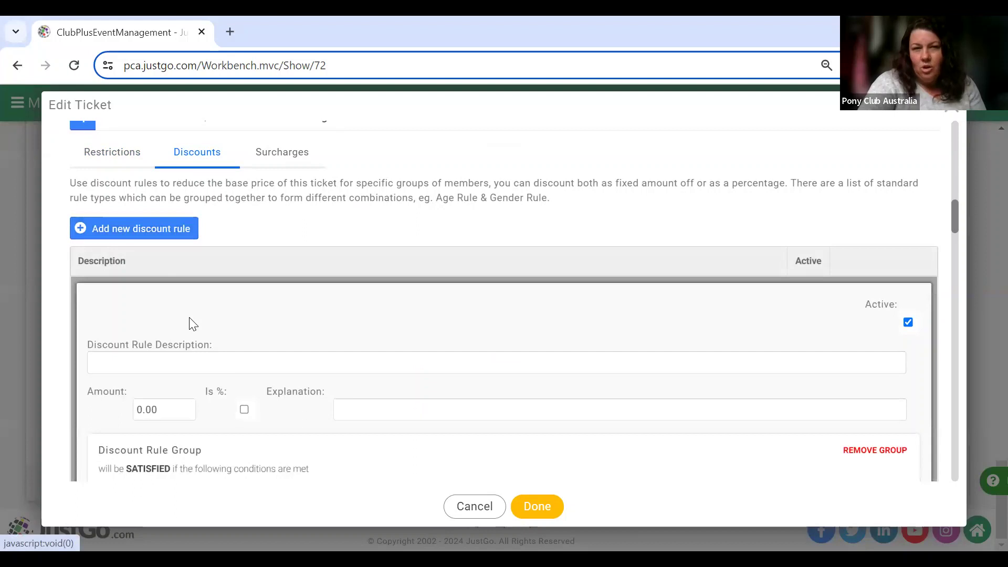
pyautogui.scroll(-3, 203, 322)
pyautogui.click(229, 194)
pyautogui.write('YDPC Memeber ')
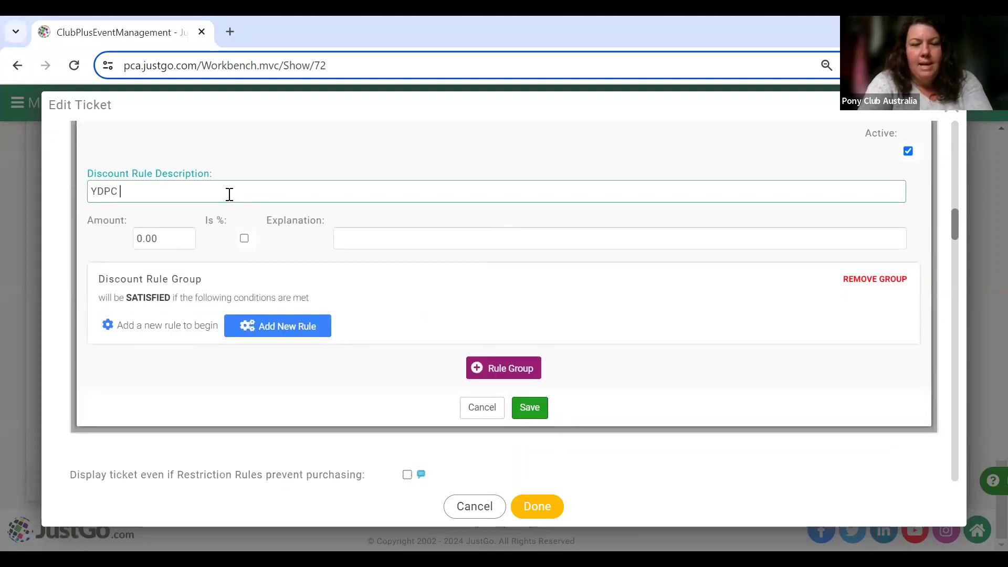
pyautogui.write('discount')
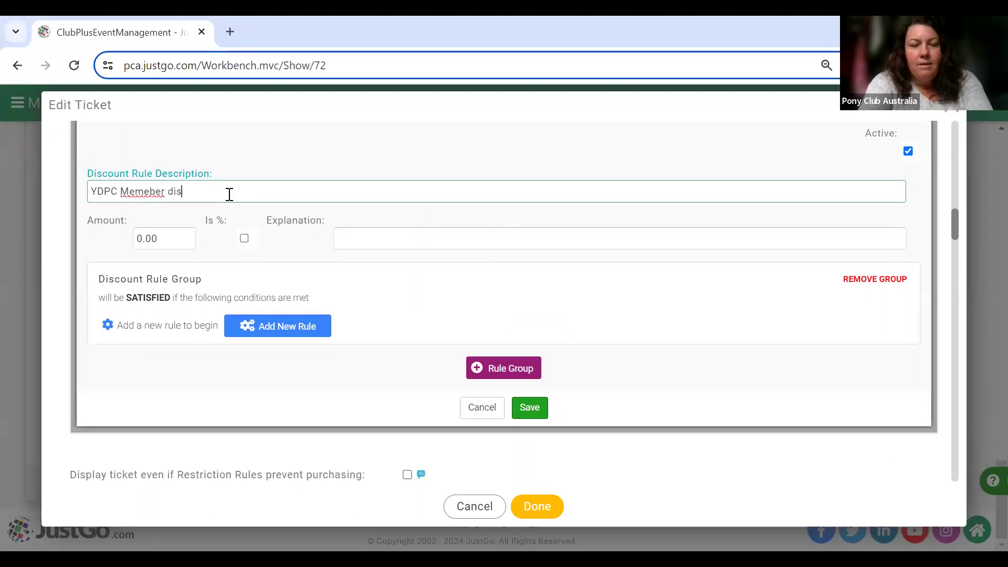
pyautogui.click(149, 194)
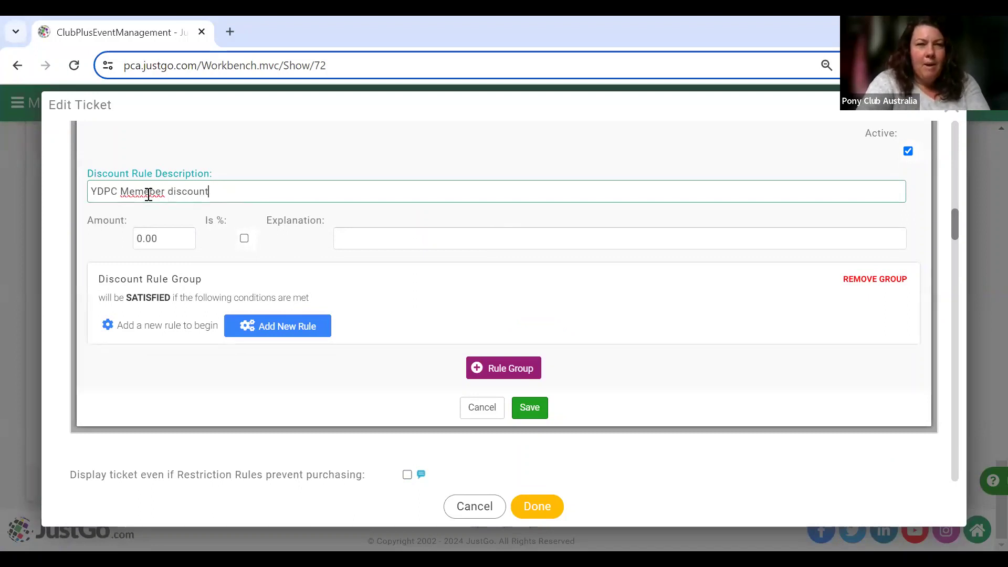
pyautogui.press('BackSpace')
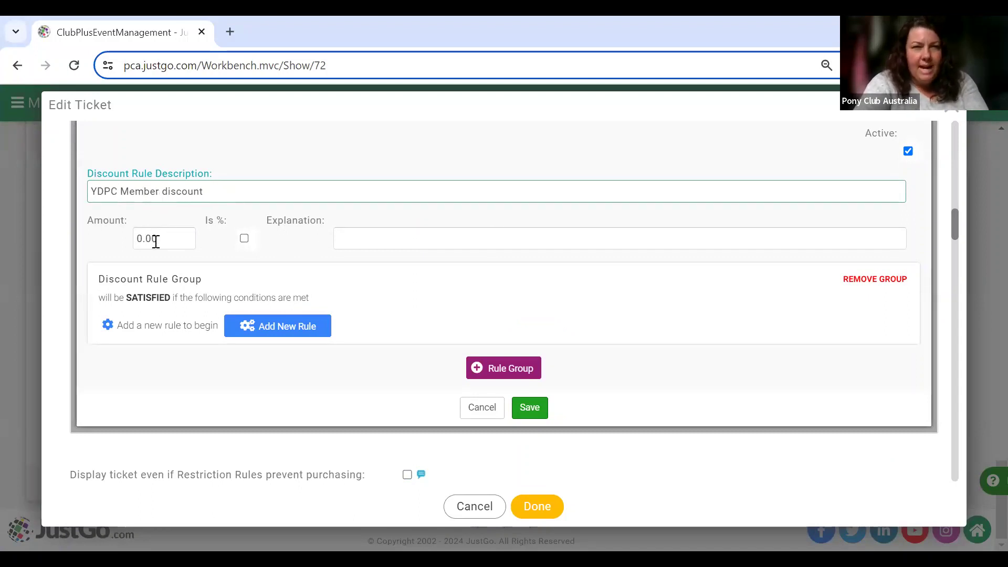
# Give the discount an amount of 10.00 and the explanation 'member'.
pyautogui.click(138, 239)
pyautogui.write('1')
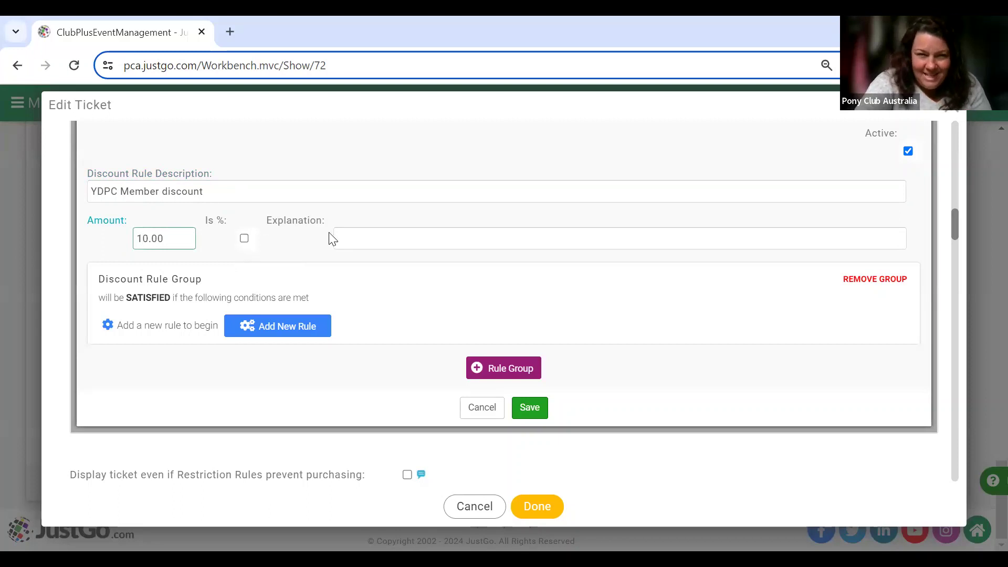
pyautogui.click(348, 238)
pyautogui.write('member')
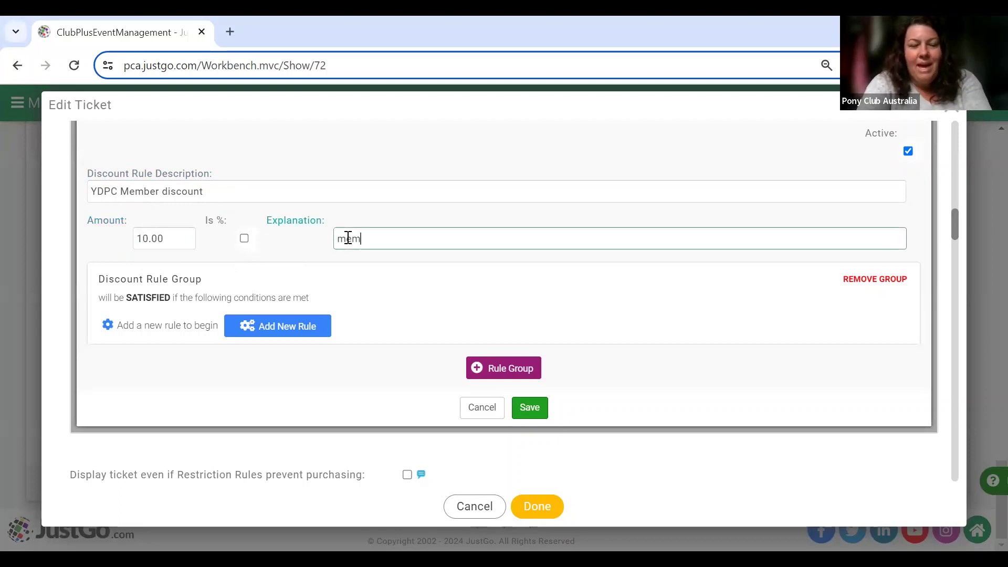
pyautogui.click(300, 327)
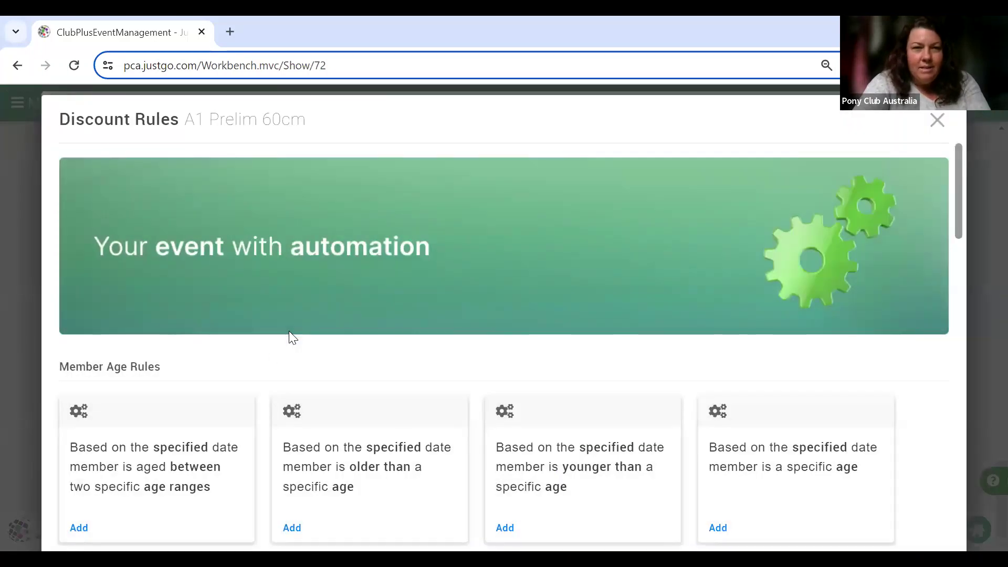
# Add a held-memberships condition to the YDPC Member discount and open its membership list.
pyautogui.scroll(-7, 151, 425)
pyautogui.scroll(-9, 150, 422)
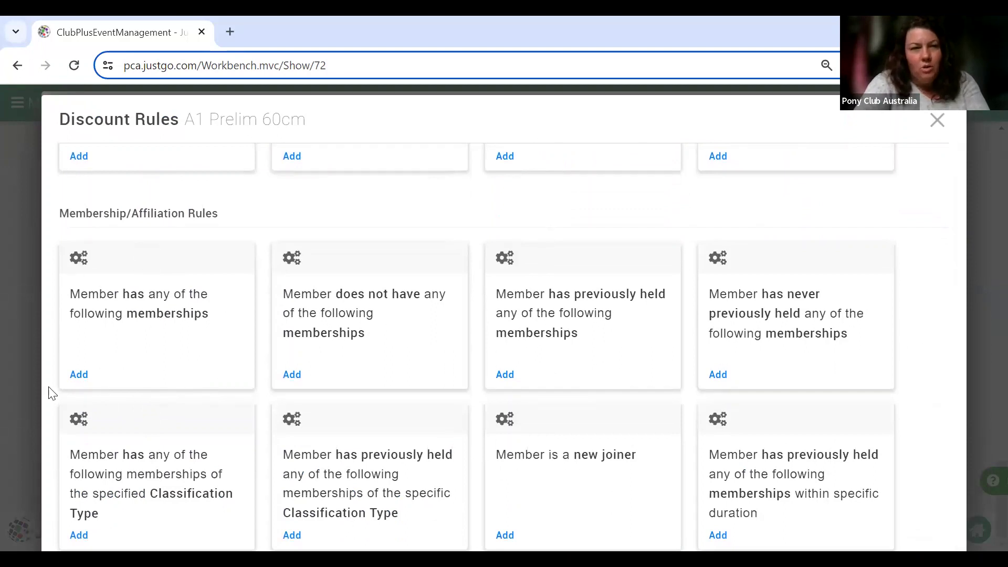
pyautogui.click(78, 376)
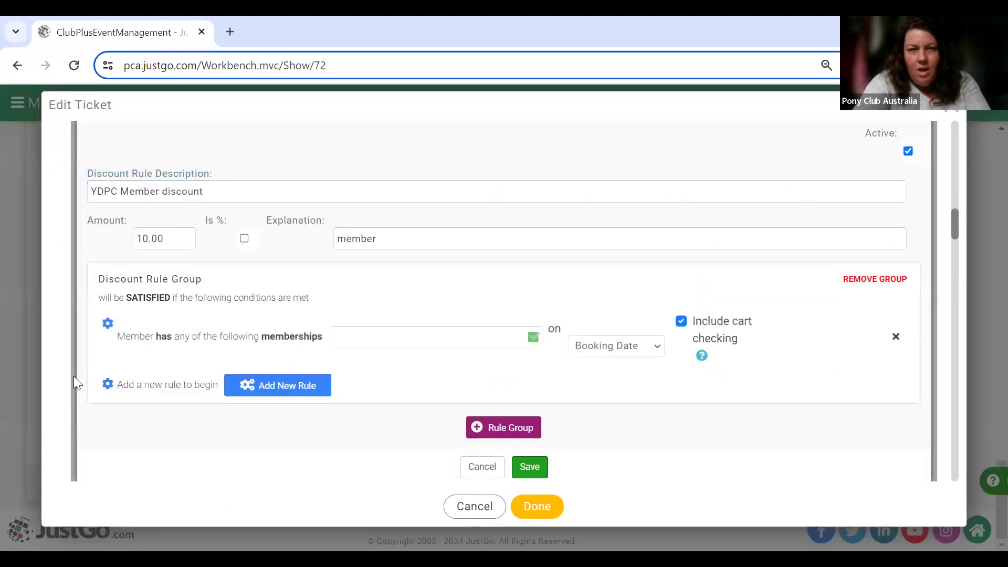
pyautogui.click(487, 337)
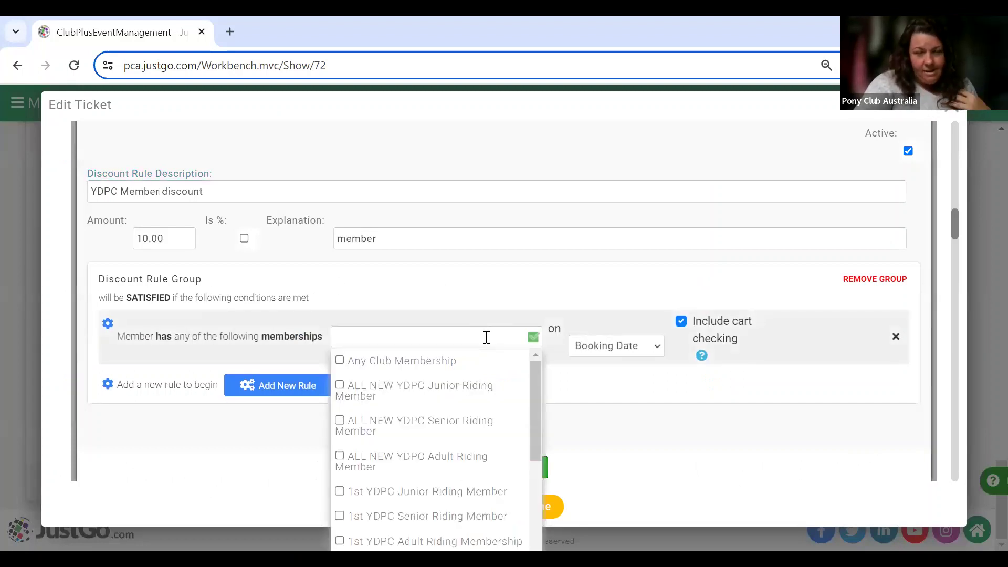
pyautogui.scroll(-3, 487, 337)
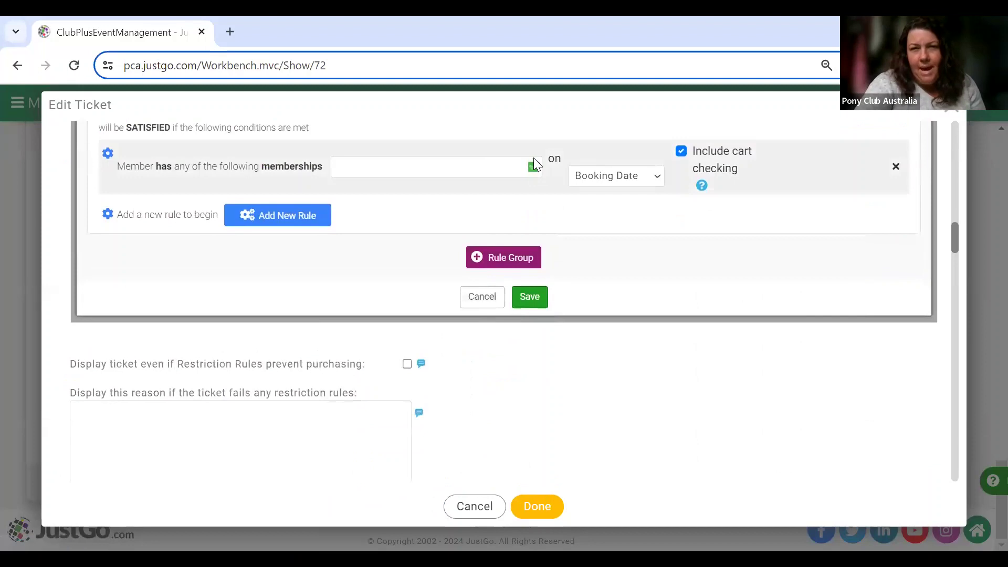
pyautogui.click(522, 159)
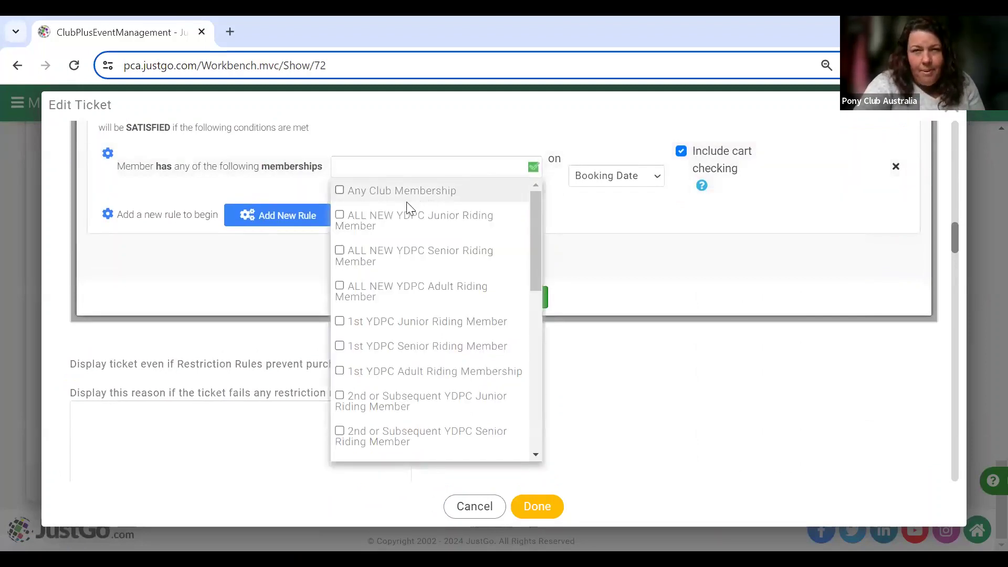
# Select the ALL NEW, 1st and 2nd YDPC riding memberships plus Riding Coach, and save.
pyautogui.click(348, 228)
pyautogui.click(347, 230)
pyautogui.doubleClick(347, 229)
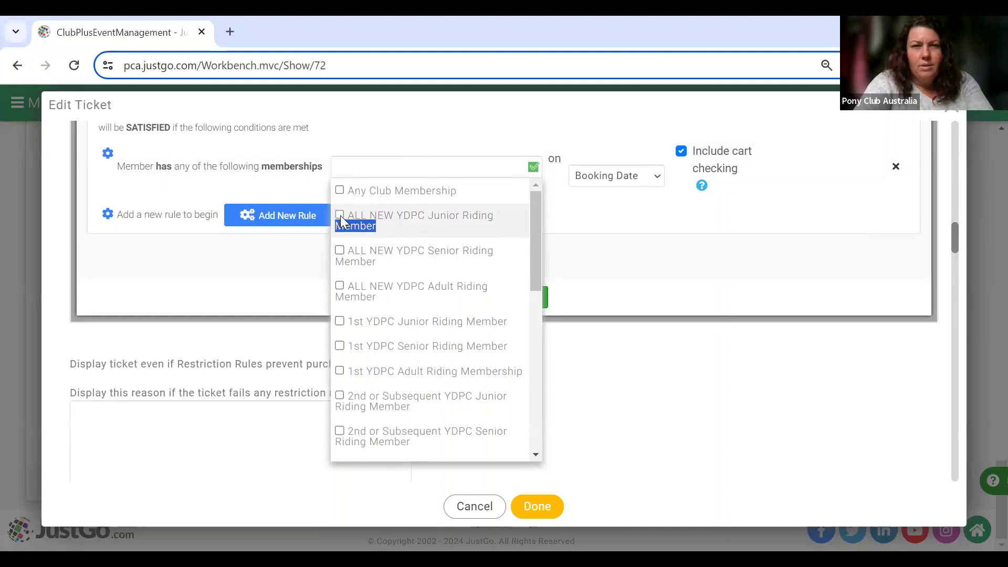
pyautogui.click(340, 215)
pyautogui.click(341, 254)
pyautogui.click(340, 287)
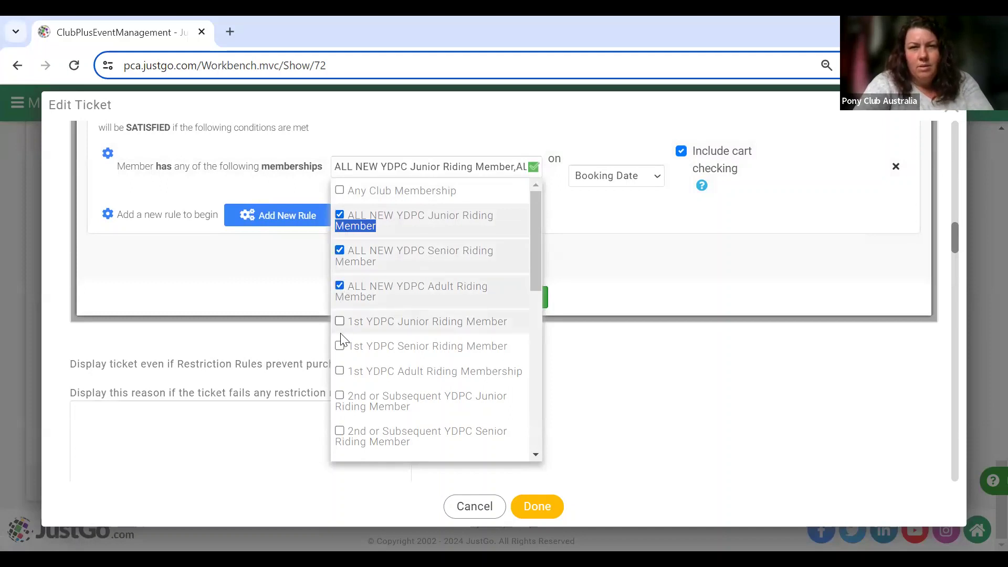
pyautogui.click(341, 321)
pyautogui.click(351, 348)
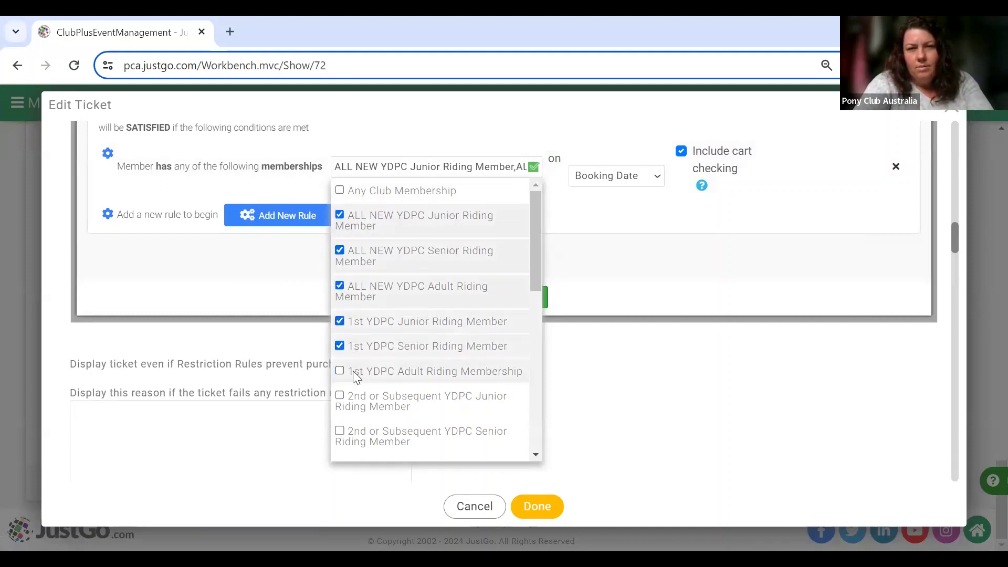
pyautogui.click(353, 373)
pyautogui.click(353, 400)
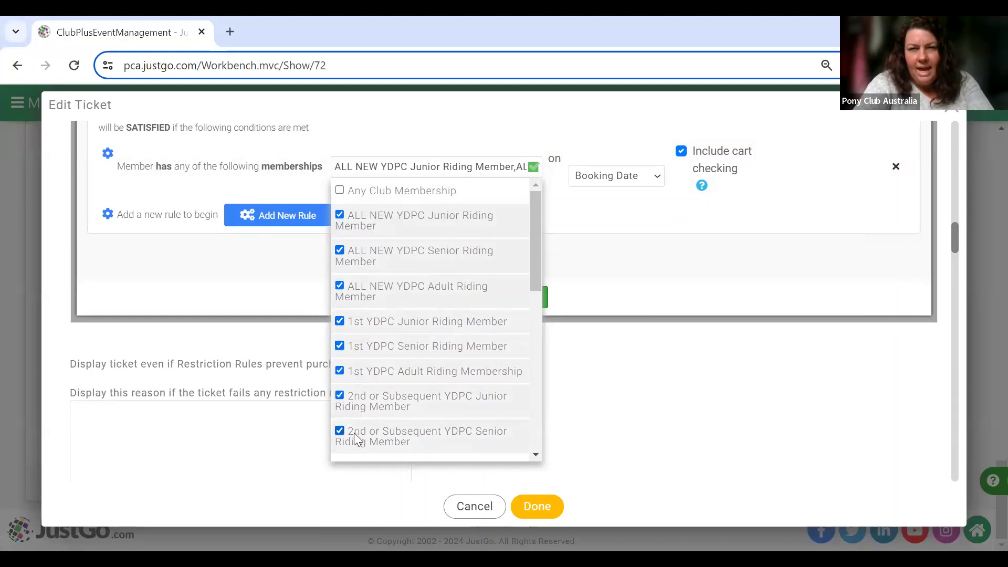
pyautogui.scroll(-3, 354, 432)
pyautogui.click(397, 357)
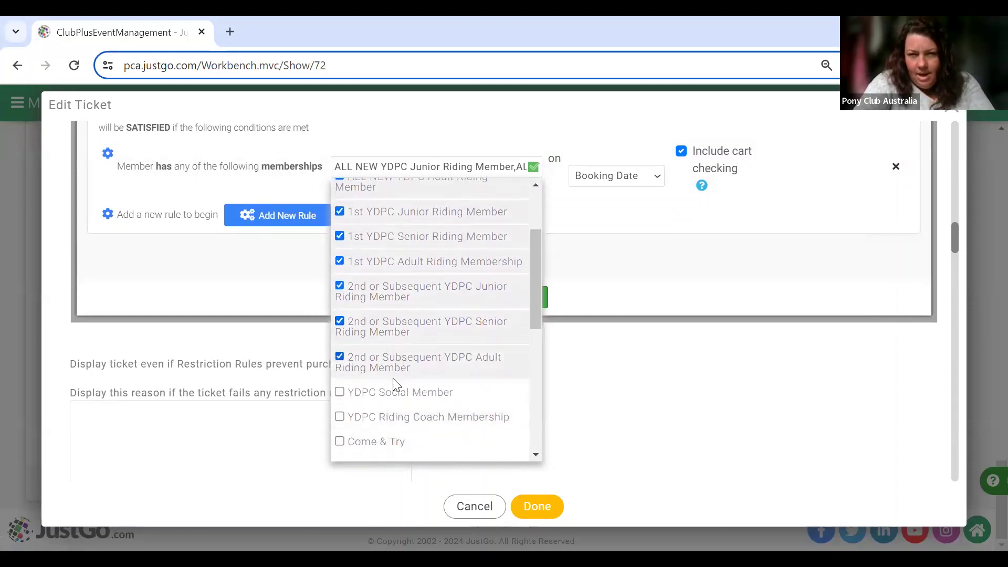
pyautogui.click(391, 411)
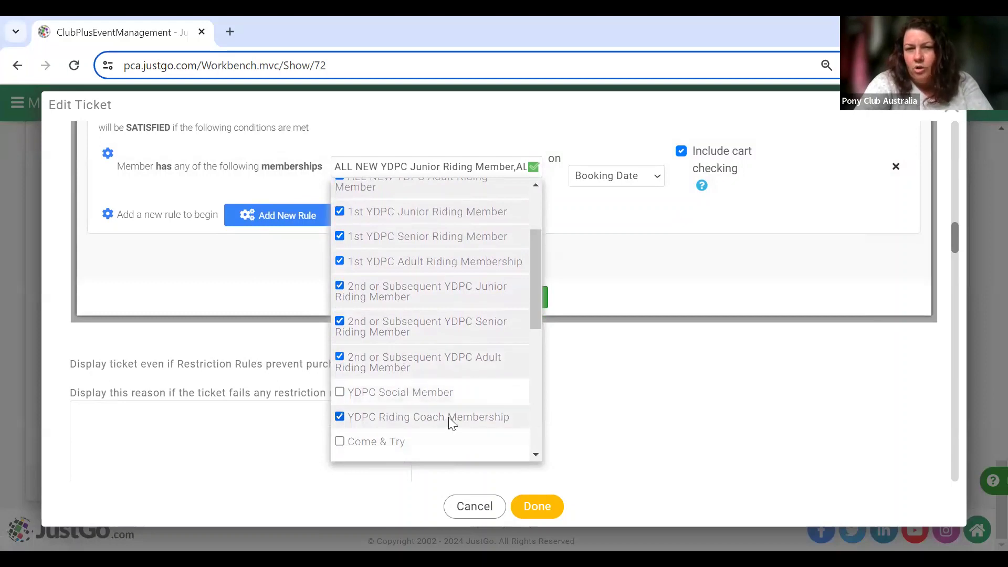
pyautogui.click(586, 295)
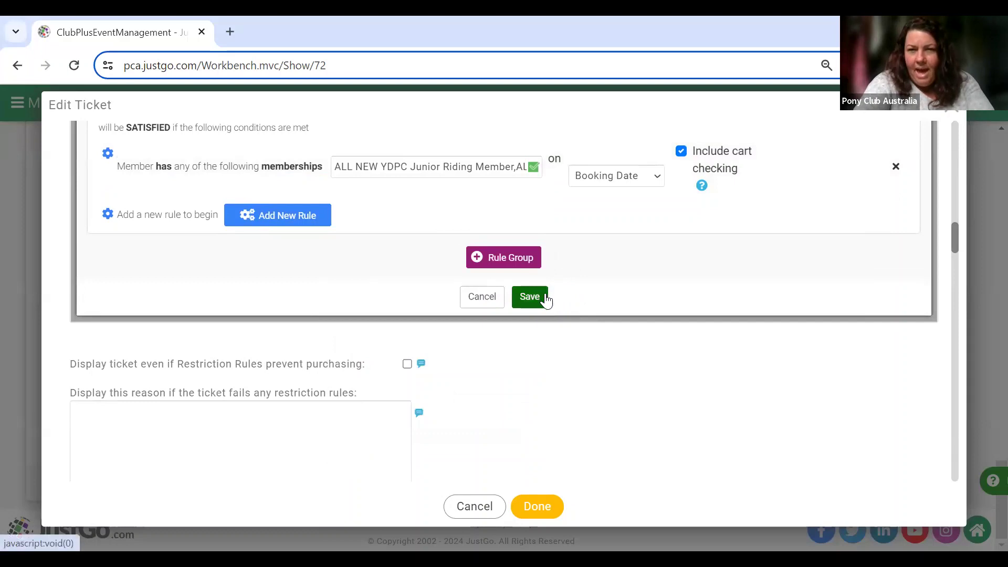
pyautogui.click(529, 297)
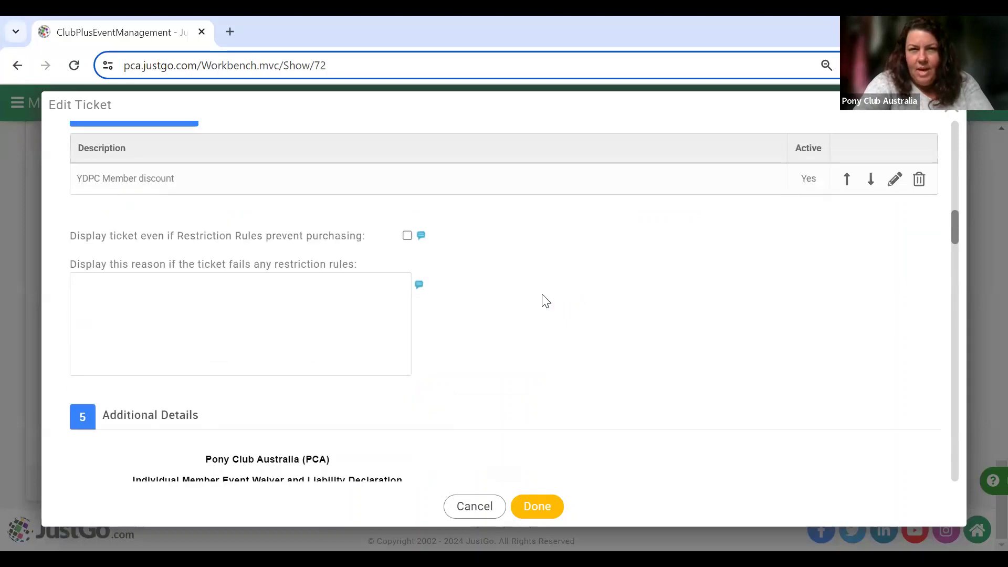
# Switch to the Surcharges tab, which lists no surcharge rules yet.
pyautogui.scroll(4, 545, 300)
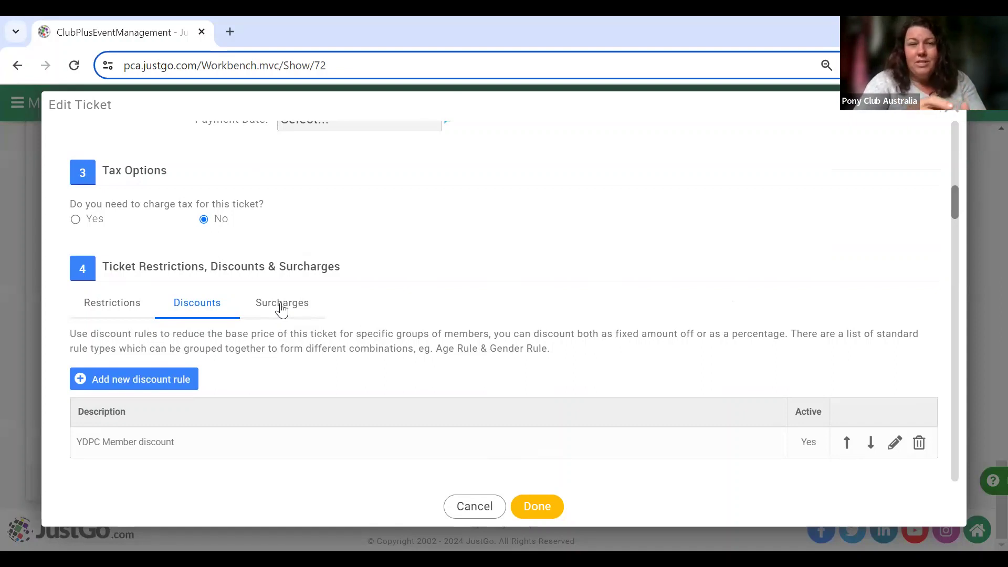
pyautogui.click(282, 310)
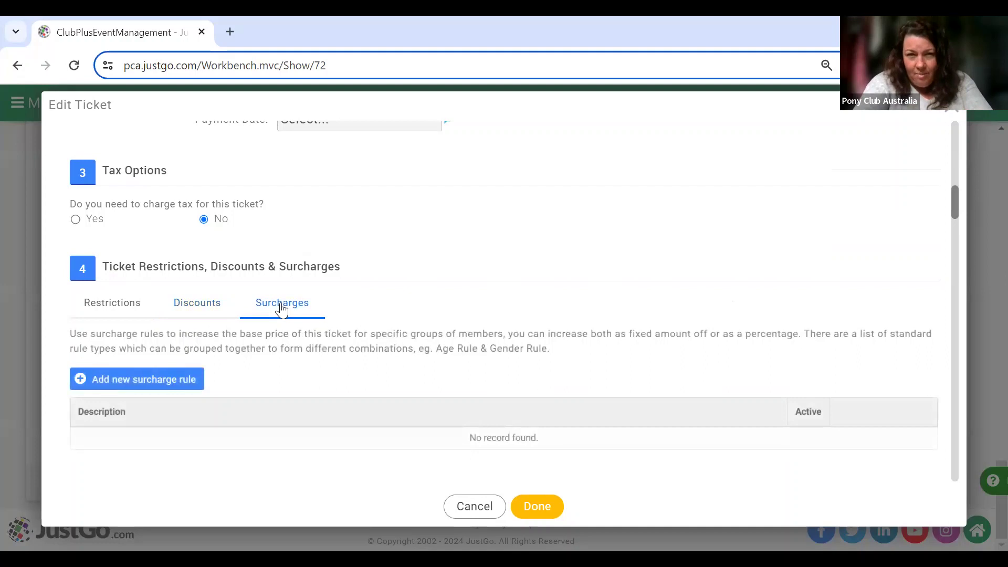
pyautogui.scroll(-2, 281, 311)
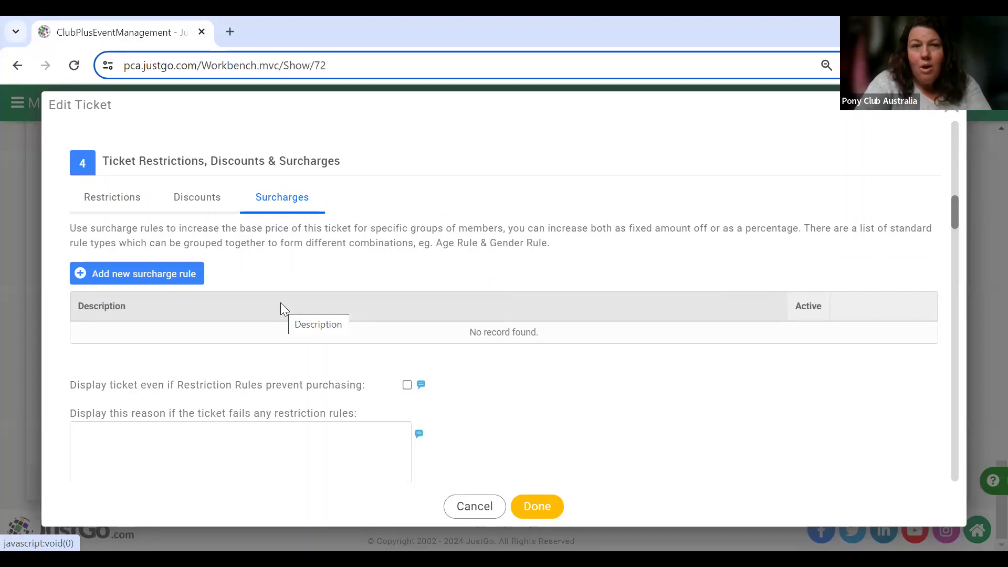
# Start a new surcharge rule described '1st Aid Levy'.
pyautogui.click(175, 279)
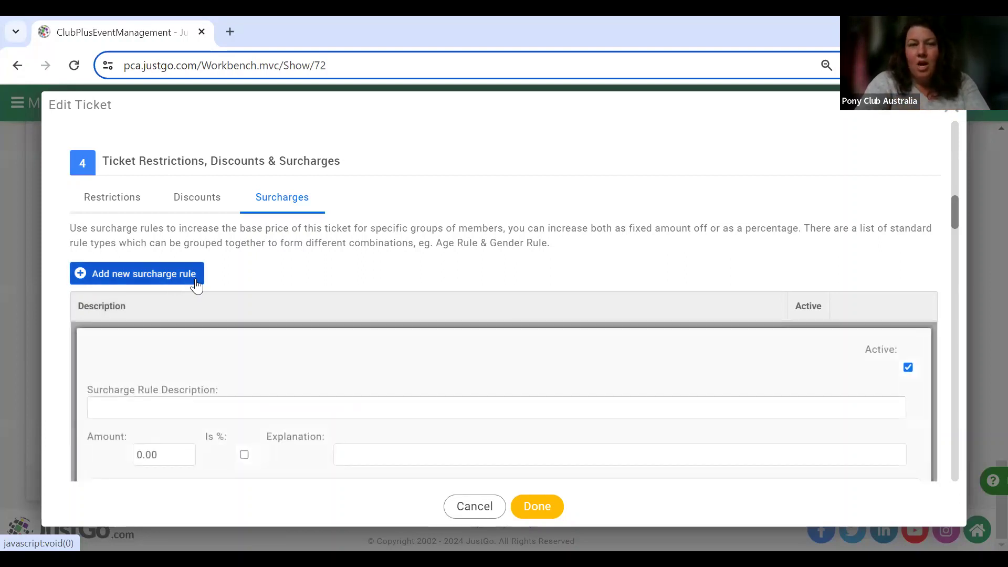
pyautogui.scroll(-3, 252, 347)
pyautogui.click(295, 259)
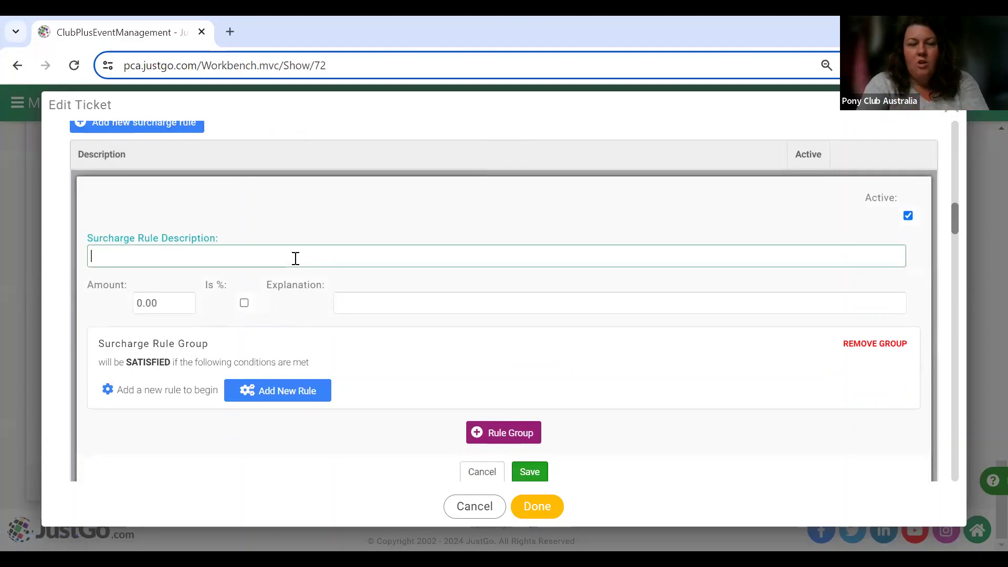
pyautogui.write('1st Aid Levy')
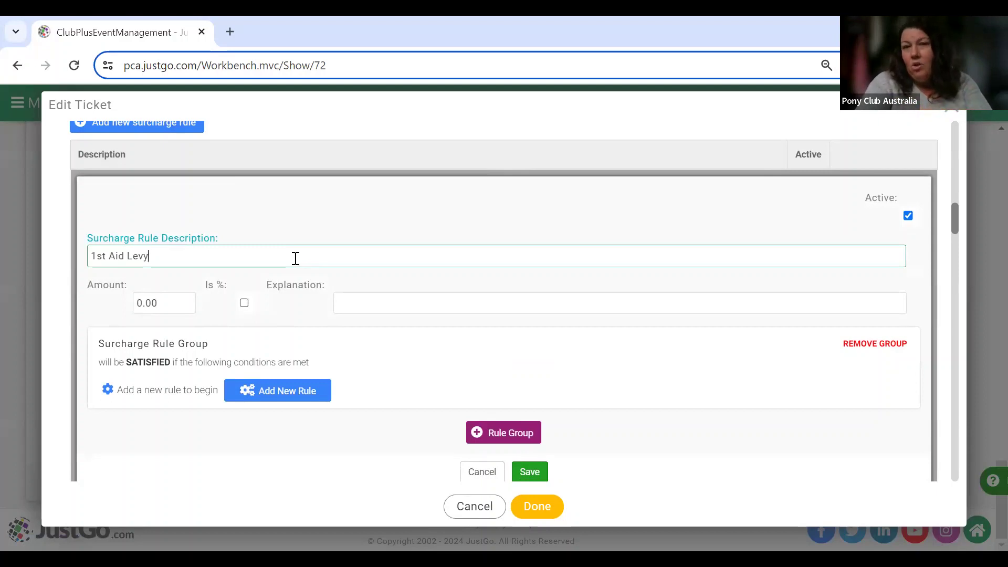
# Set the surcharge amount to 15.00 with the explanation '1st Aid'.
pyautogui.click(140, 300)
pyautogui.moveTo(141, 301); pyautogui.dragTo(142, 299)
pyautogui.write('15')
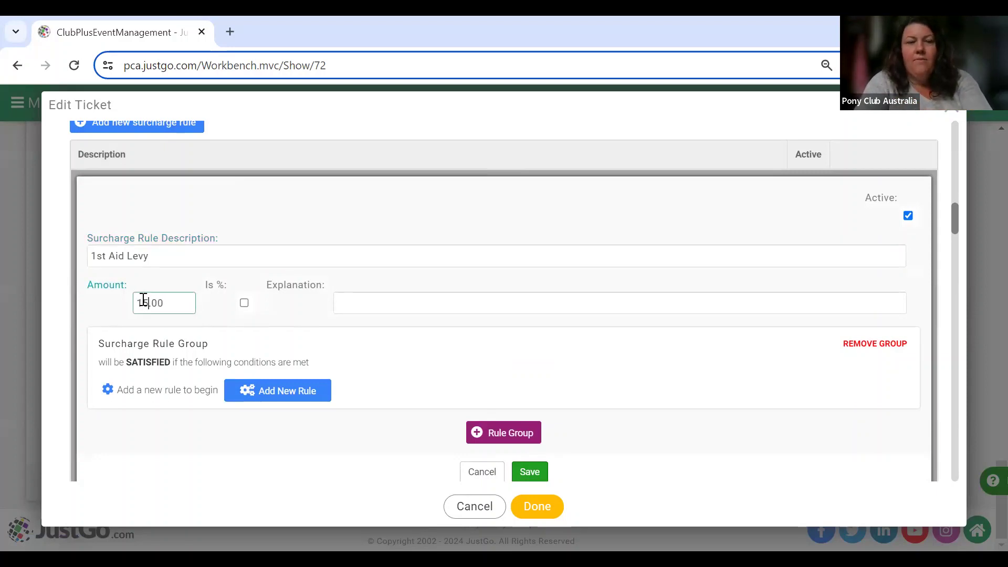
pyautogui.click(389, 295)
pyautogui.write('1s')
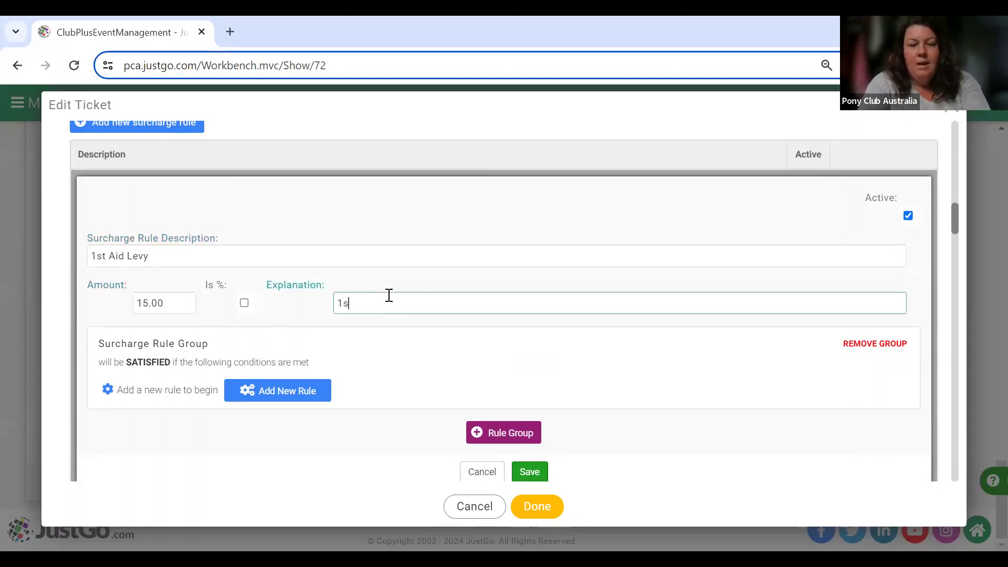
pyautogui.write('t Aid')
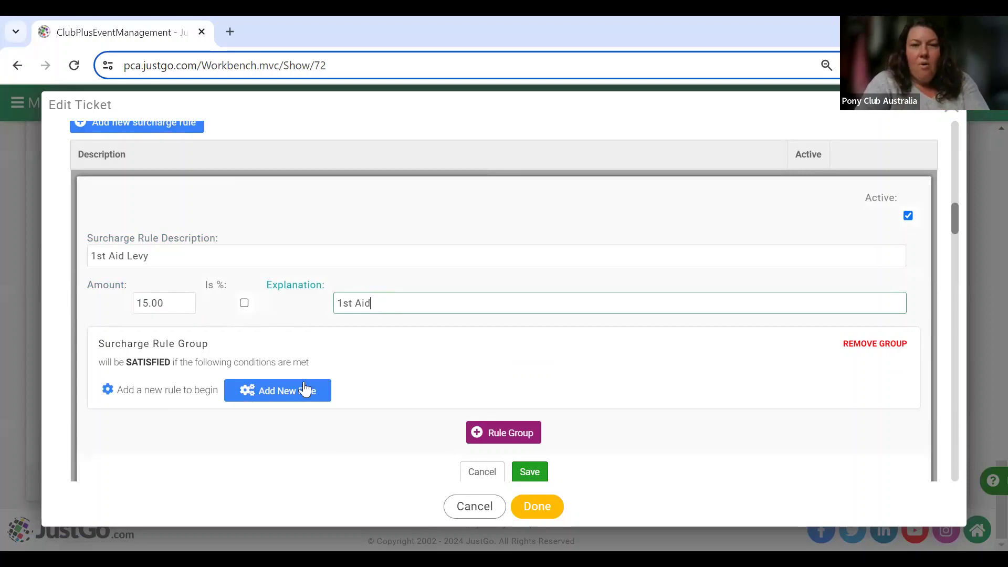
pyautogui.click(303, 392)
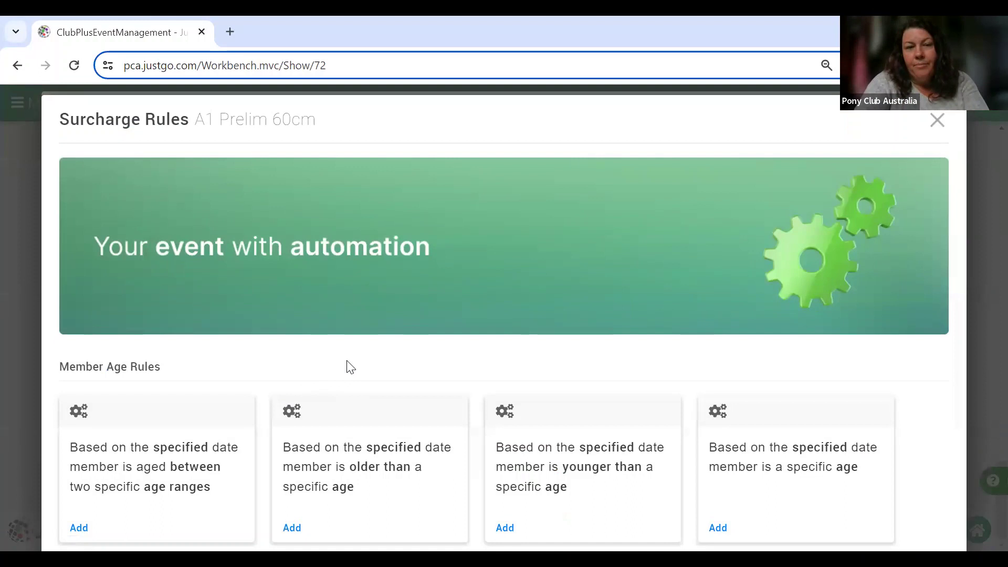
# Skip adding any surcharge condition and save the 1st Aid Levy surcharge.
pyautogui.scroll(-2, 347, 362)
pyautogui.scroll(-8, 347, 361)
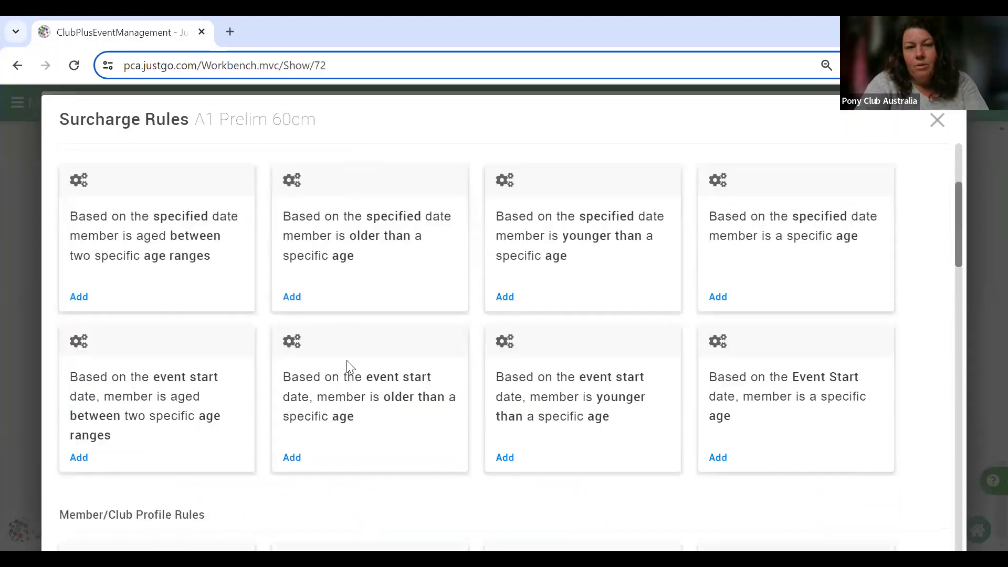
pyautogui.scroll(10, 348, 361)
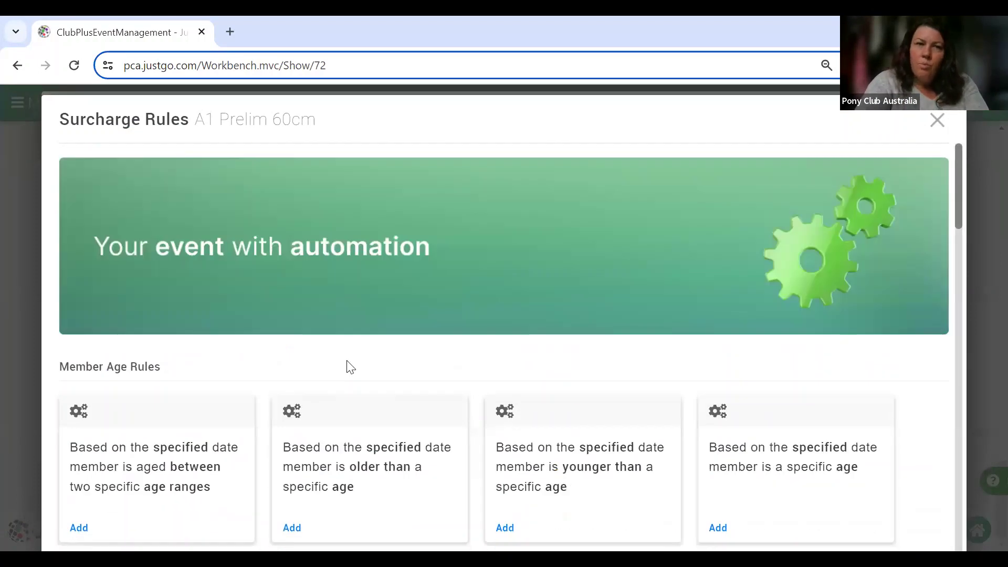
pyautogui.scroll(-20, 348, 363)
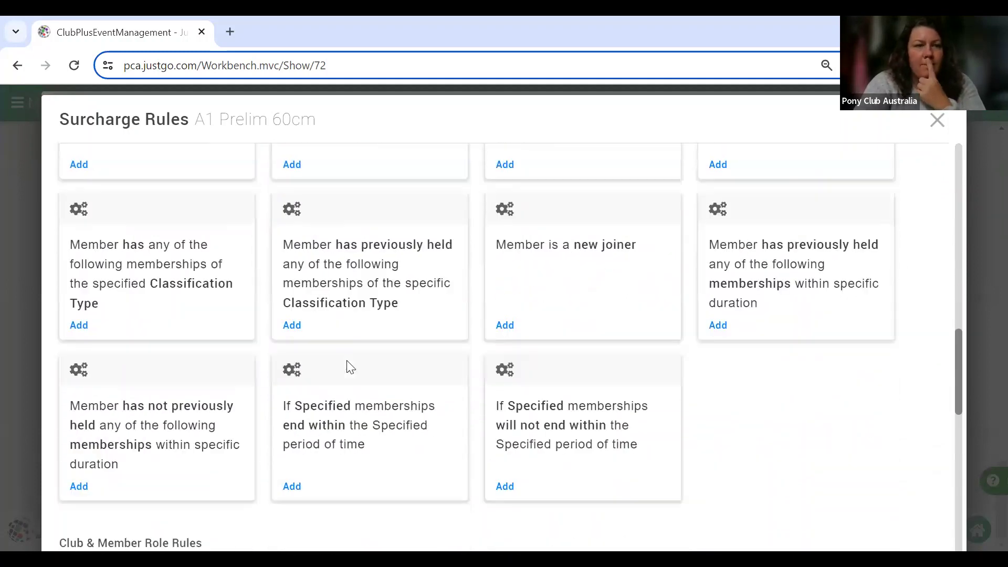
pyautogui.scroll(-5, 348, 366)
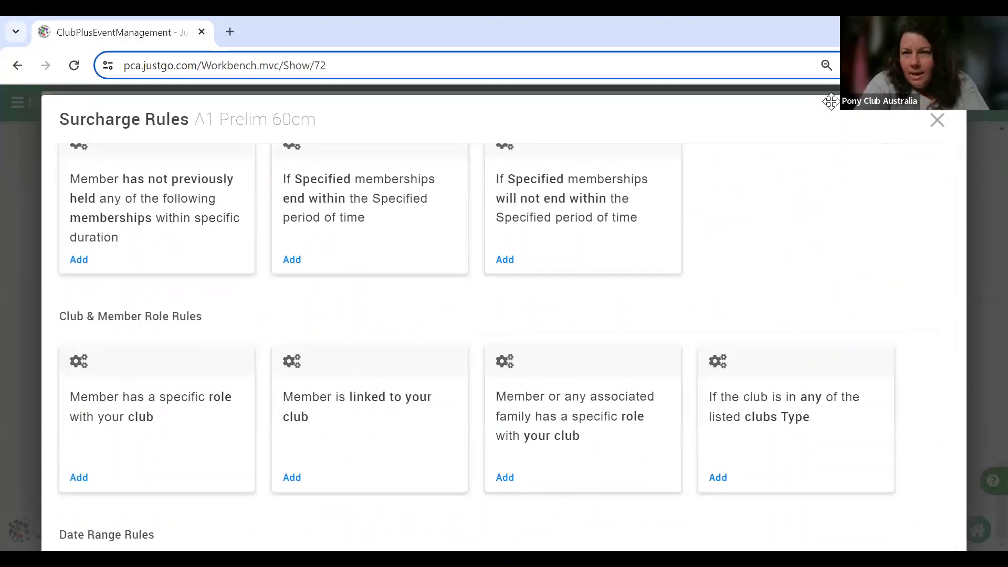
pyautogui.click(937, 120)
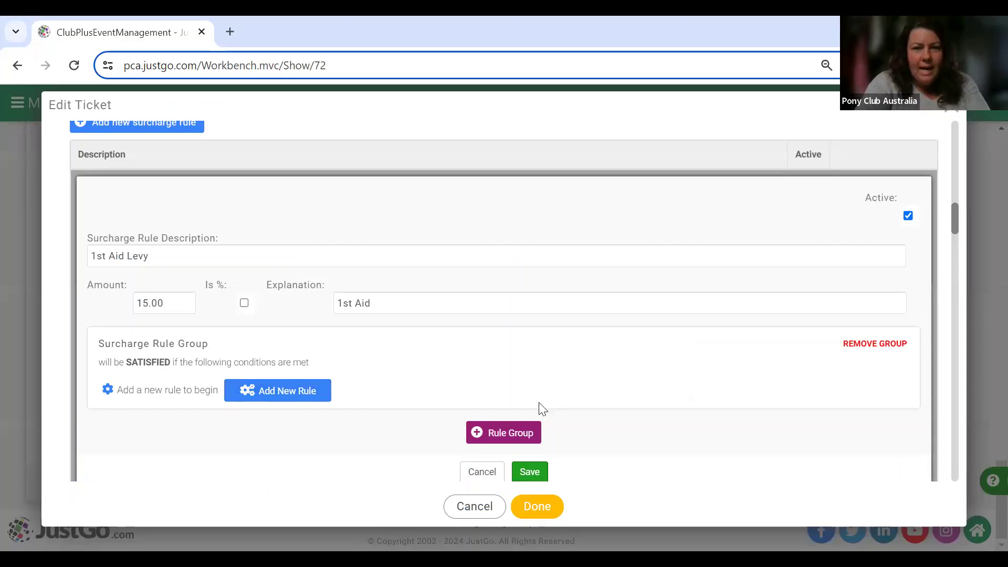
pyautogui.click(530, 471)
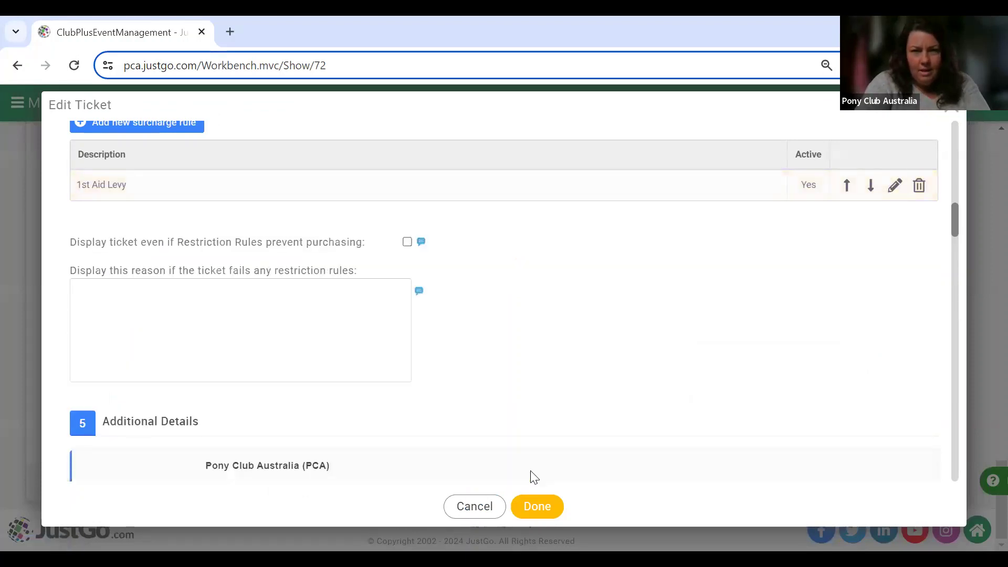
# Turn on 'Display ticket even if Restriction Rules prevent purchasing' for the A1 Prelim 60cm ticket.
pyautogui.scroll(3, 637, 273)
pyautogui.scroll(-1, 638, 272)
pyautogui.scroll(-1, 638, 272)
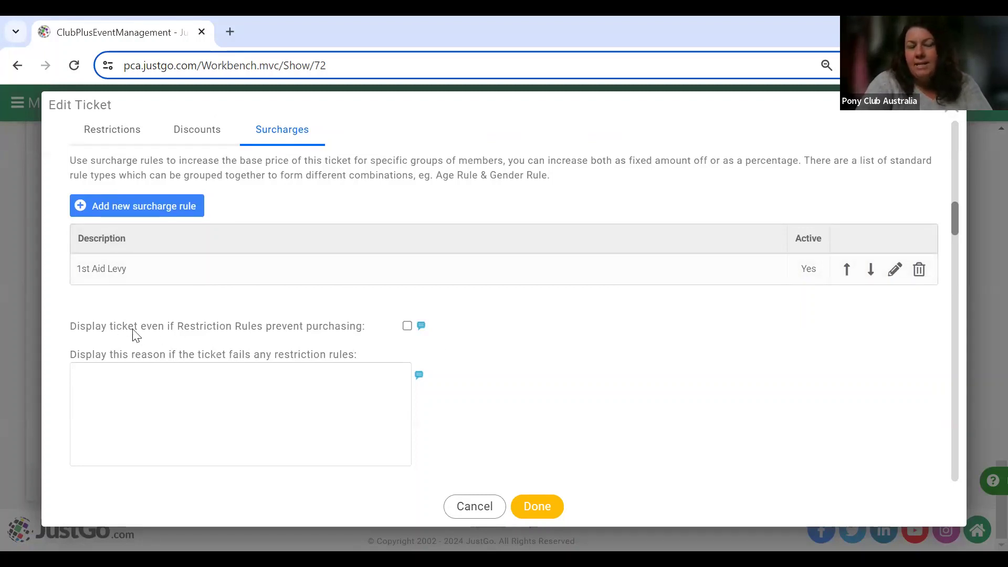
pyautogui.scroll(3, 102, 337)
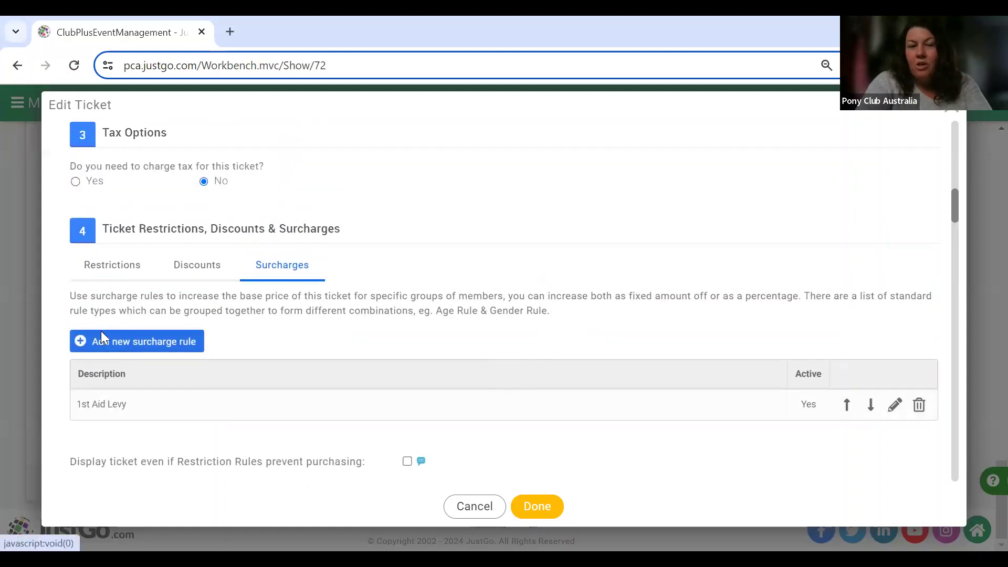
pyautogui.scroll(-3, 102, 337)
pyautogui.click(408, 343)
pyautogui.click(326, 400)
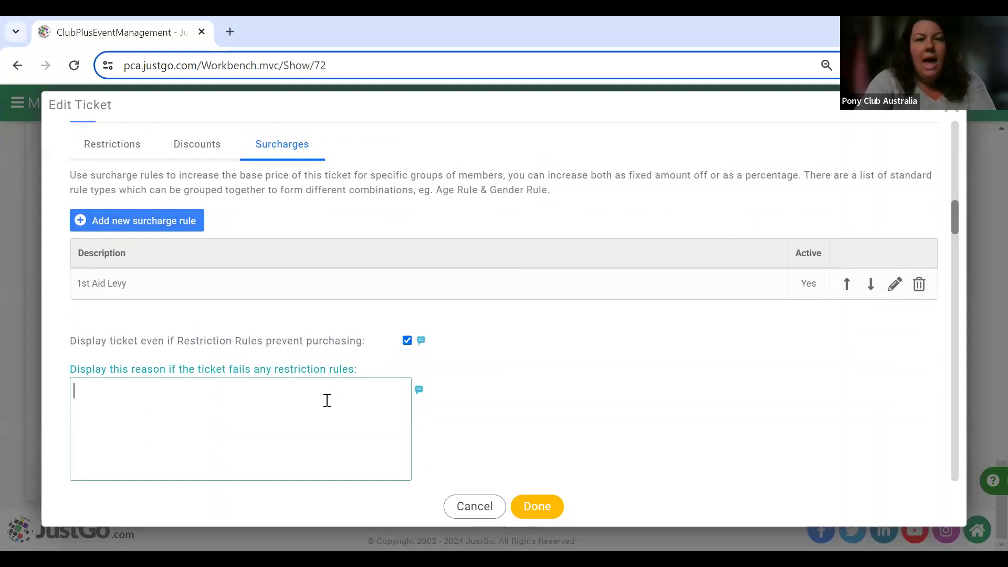
# Enter the restriction reason 'You must be a financial PC member to nominate', correcting 'finacial'.
pyautogui.click(89, 147)
pyautogui.click(162, 385)
pyautogui.write('You must be a finac')
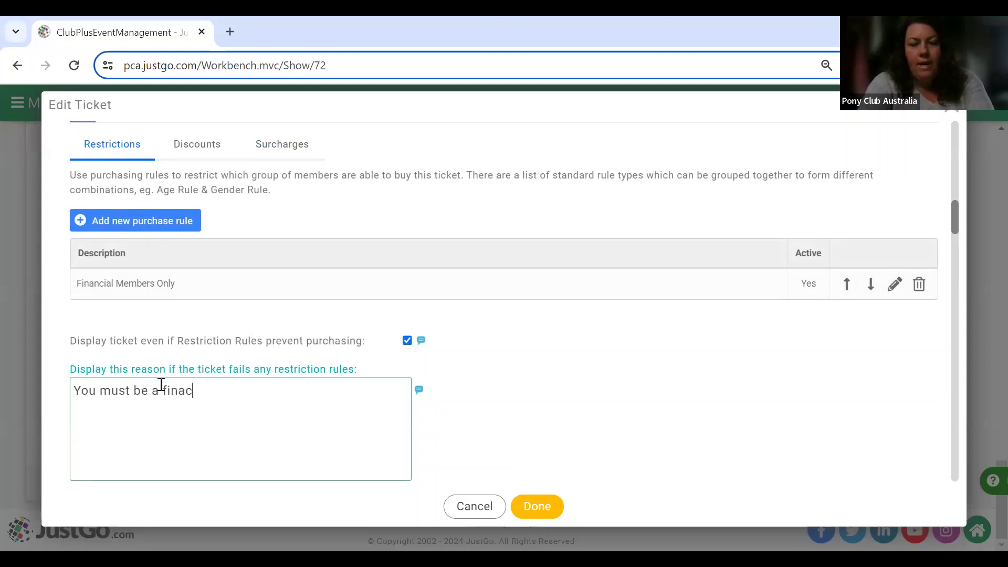
pyautogui.write('ial PC')
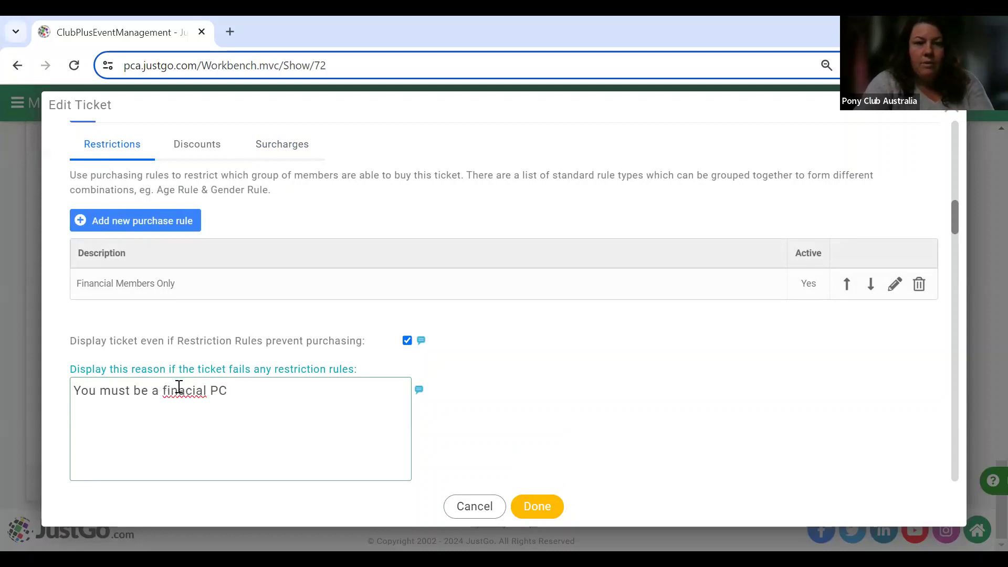
pyautogui.click(186, 389)
pyautogui.write('n')
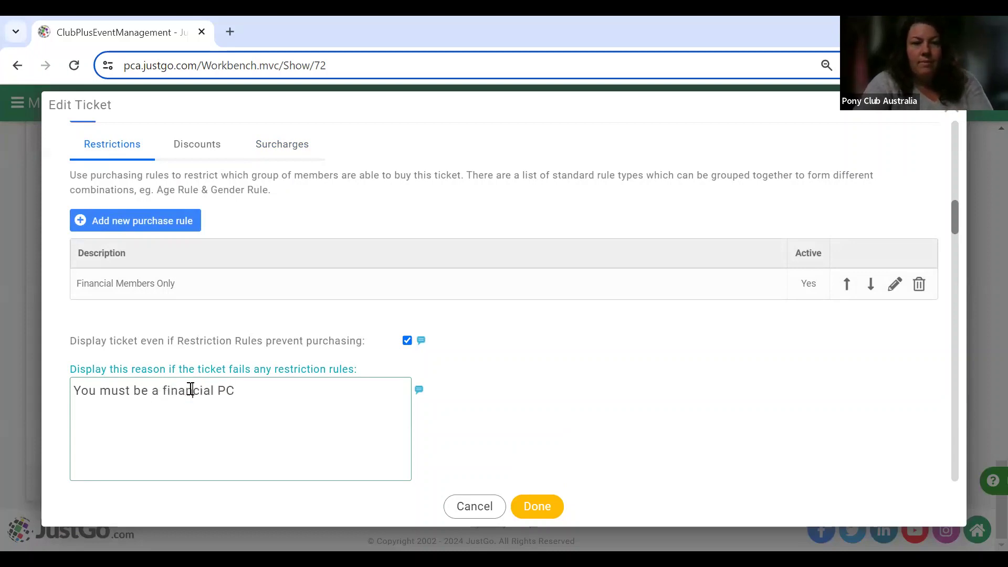
pyautogui.click(241, 387)
pyautogui.write('member')
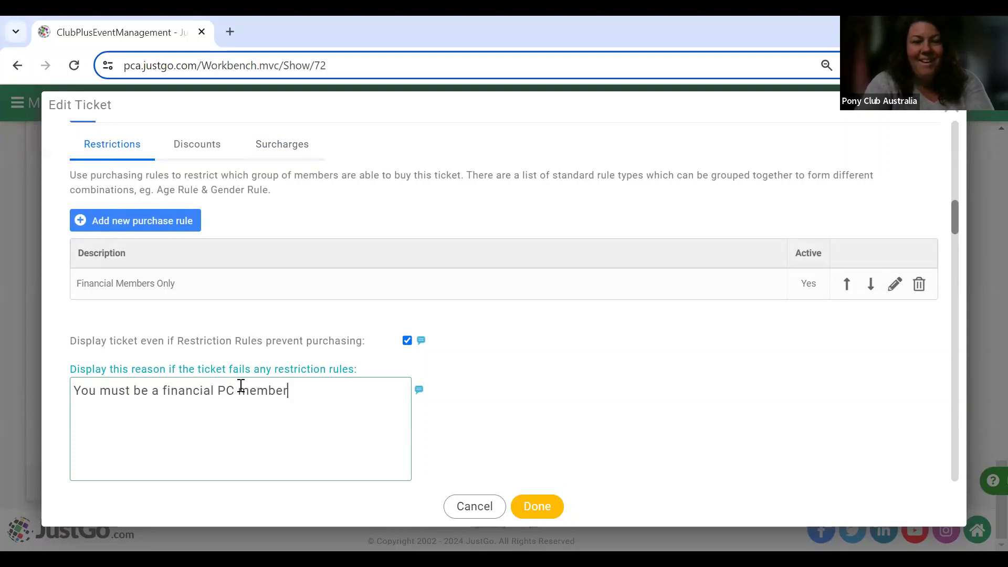
pyautogui.write(' to ')
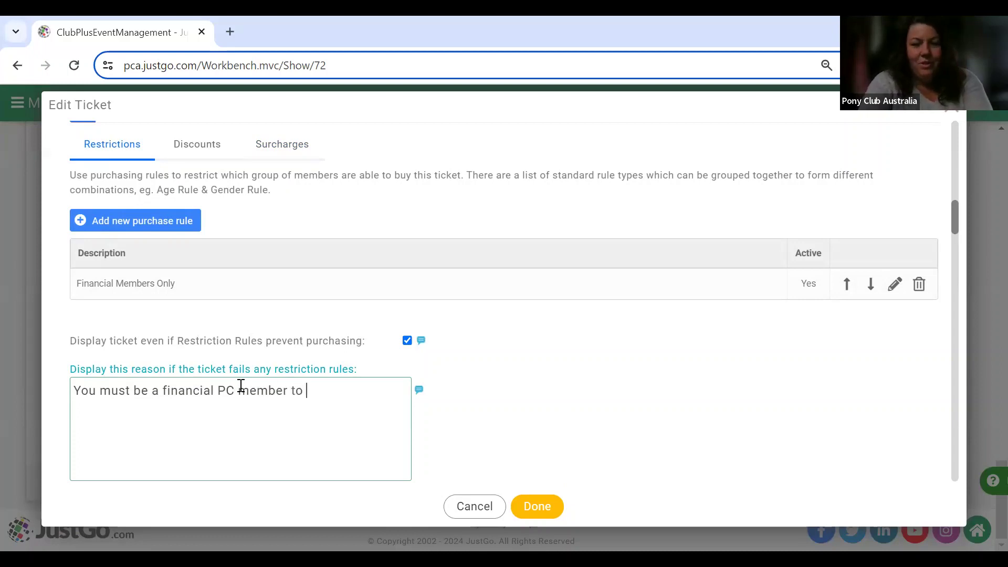
pyautogui.write('nominate')
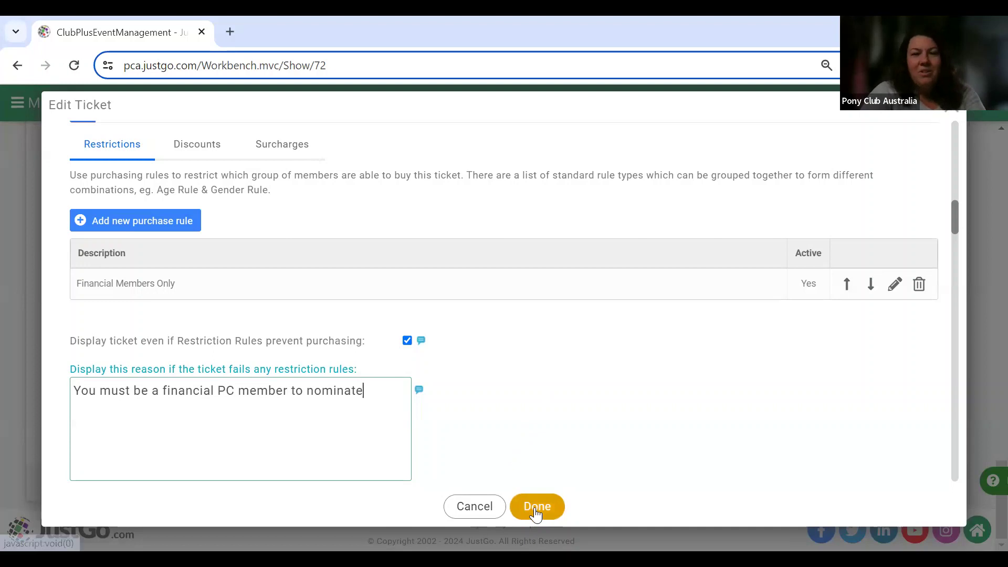
pyautogui.scroll(-4, 581, 419)
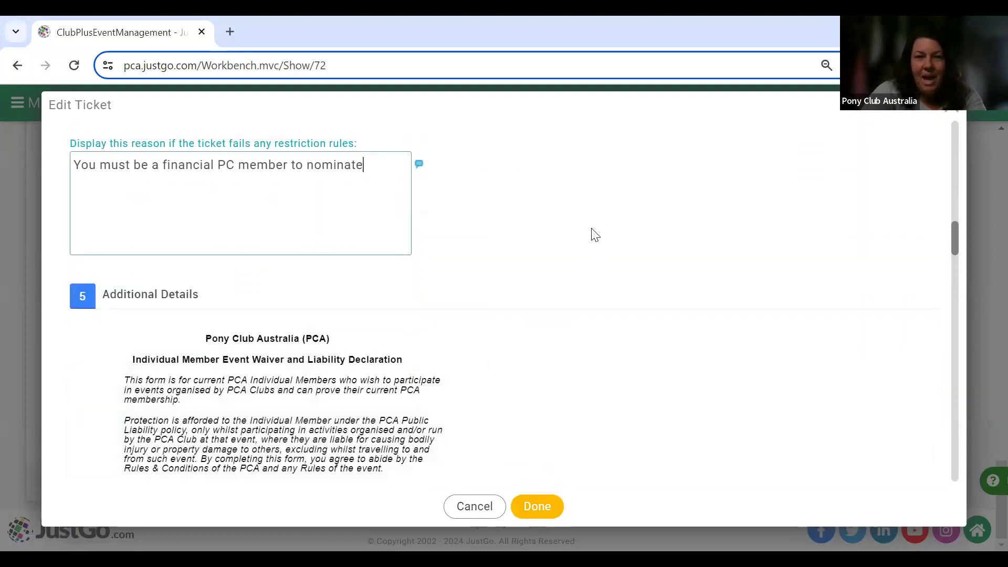
pyautogui.scroll(-4, 595, 235)
pyautogui.scroll(2, 595, 235)
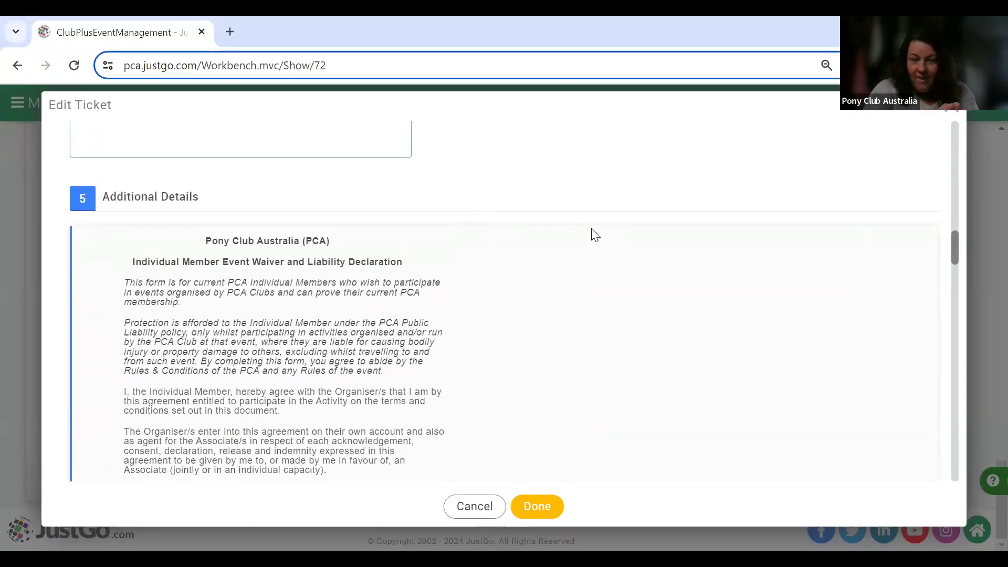
pyautogui.click(595, 234)
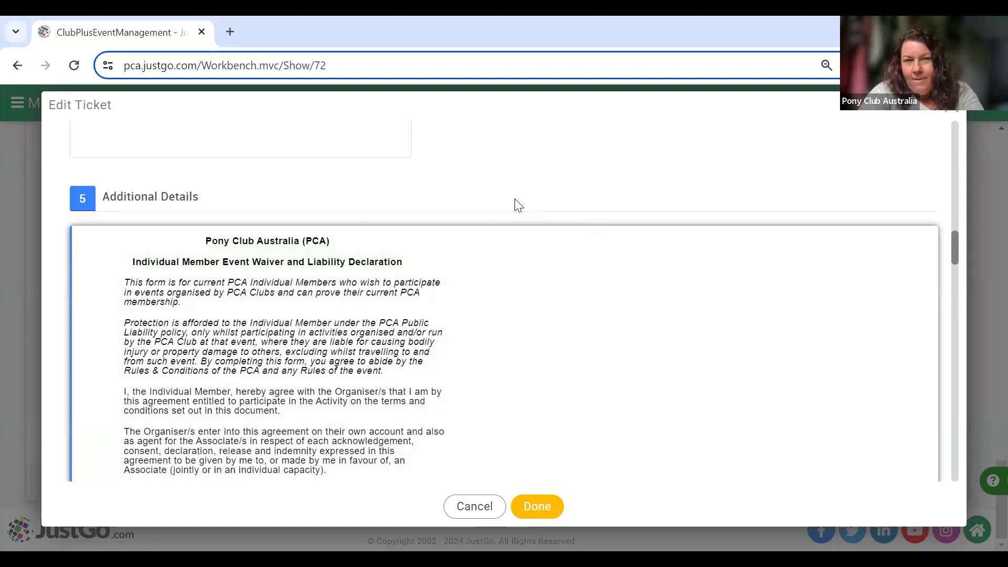
pyautogui.scroll(-18, 519, 205)
pyautogui.scroll(-18, 518, 204)
pyautogui.scroll(-15, 519, 205)
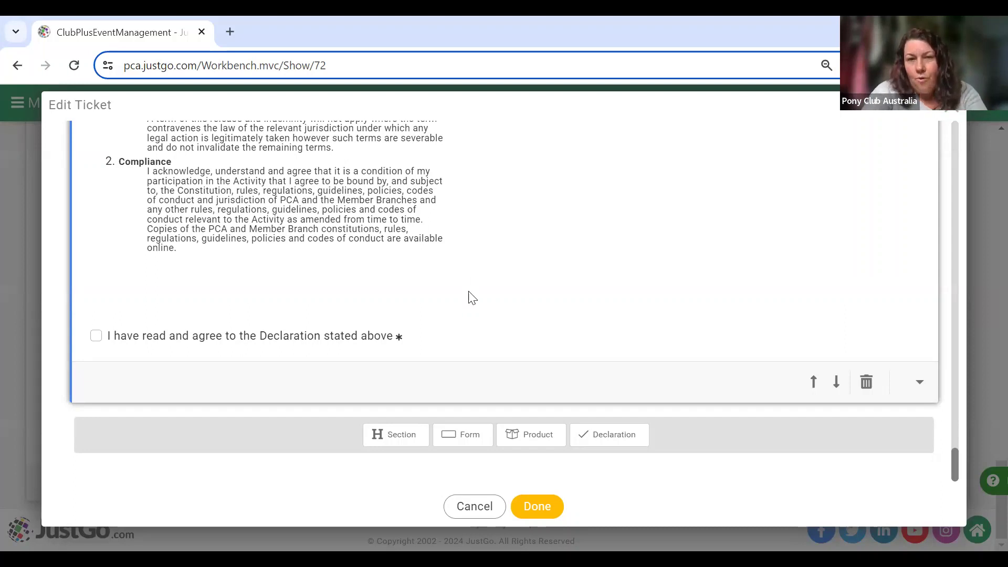
pyautogui.click(460, 433)
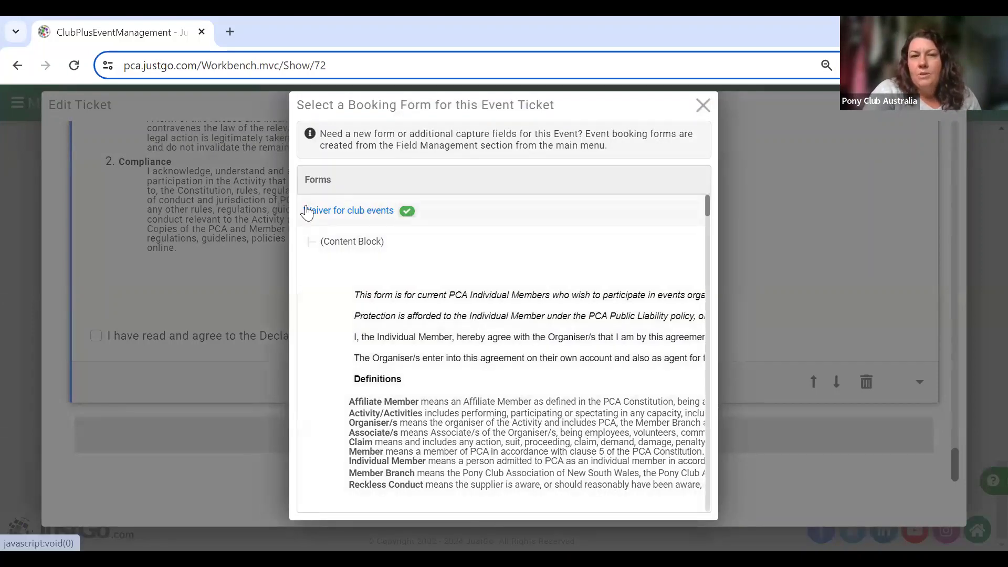
pyautogui.scroll(-3, 469, 359)
pyautogui.scroll(-7, 469, 360)
pyautogui.scroll(11, 469, 360)
pyautogui.scroll(-9, 469, 360)
pyautogui.scroll(10, 469, 360)
pyautogui.scroll(-3, 468, 361)
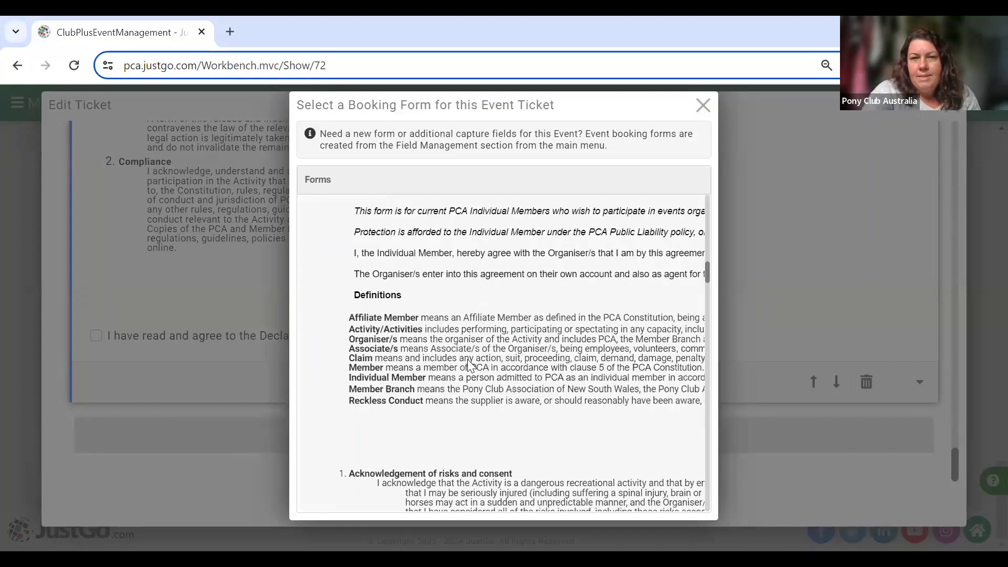
pyautogui.scroll(-1, 468, 362)
pyautogui.scroll(1, 469, 362)
pyautogui.scroll(-3, 468, 362)
pyautogui.scroll(-8, 467, 359)
pyautogui.scroll(3, 467, 359)
pyautogui.scroll(-1, 467, 359)
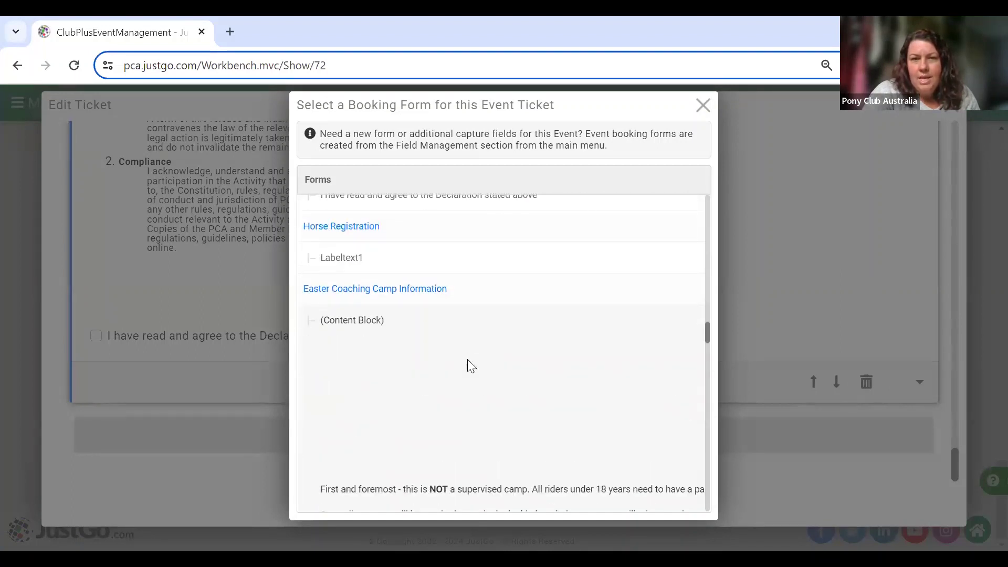
pyautogui.scroll(-10, 467, 359)
pyautogui.scroll(-6, 469, 363)
pyautogui.scroll(-7, 467, 360)
pyautogui.scroll(-1, 469, 364)
pyautogui.scroll(-15, 402, 378)
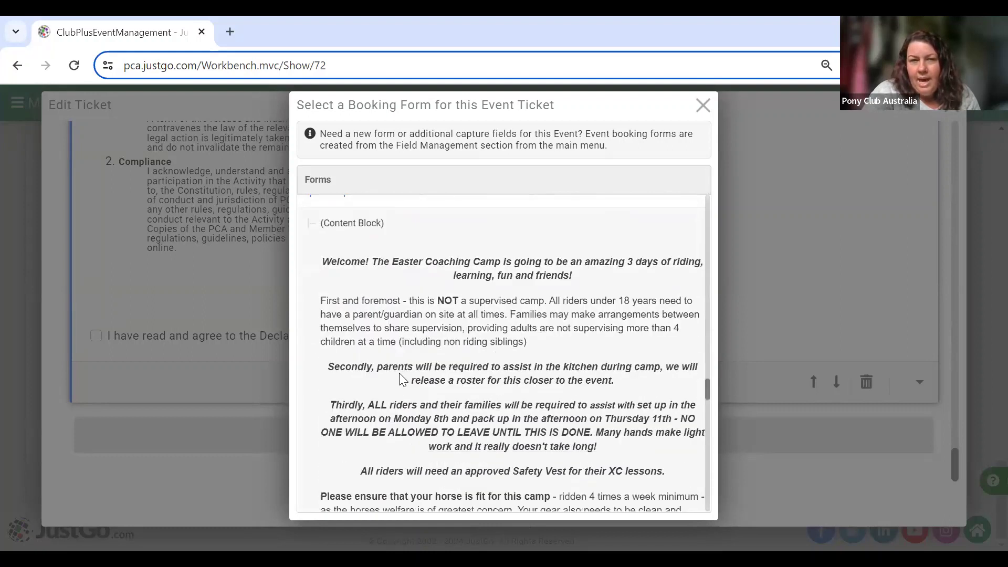
pyautogui.scroll(2, 399, 373)
pyautogui.scroll(-15, 399, 373)
pyautogui.scroll(-10, 399, 377)
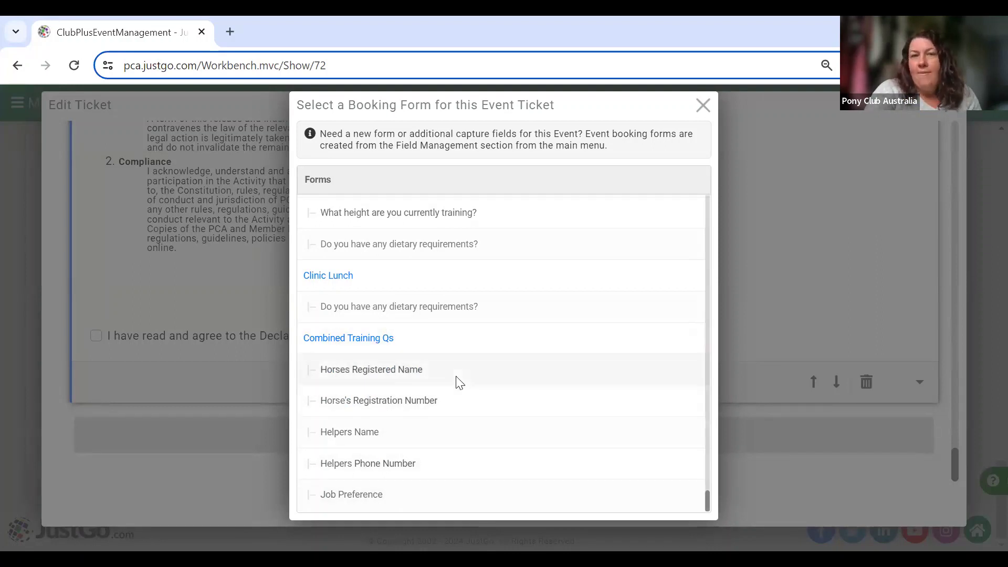
pyautogui.click(703, 105)
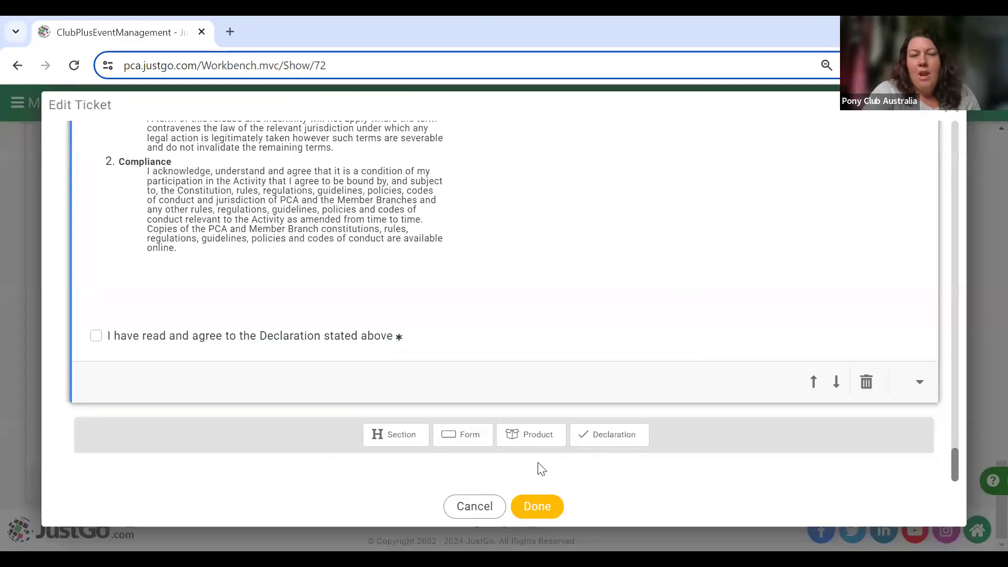
pyautogui.click(534, 507)
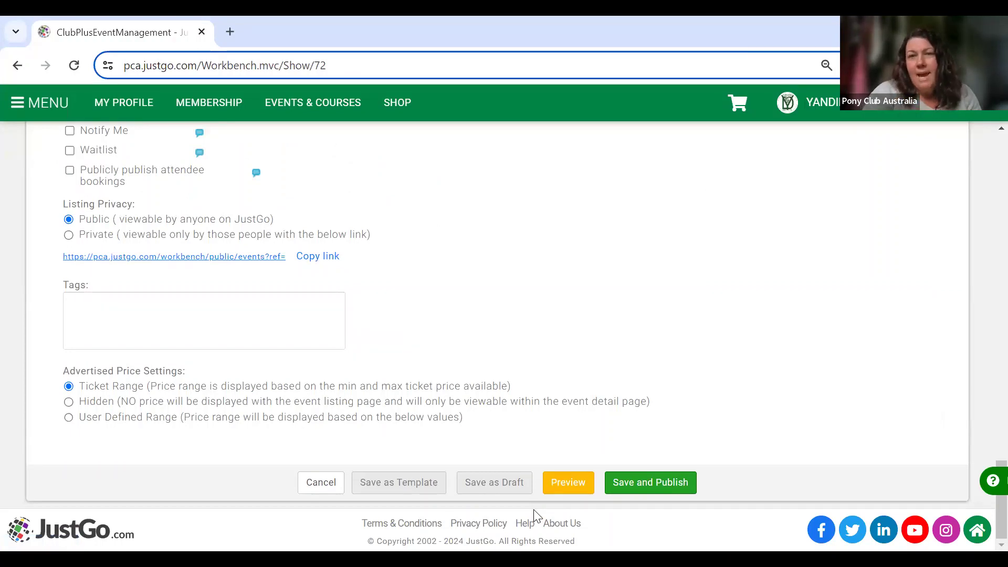
# Scroll the event page down to the Event Settings section and action buttons.
pyautogui.scroll(5, 711, 358)
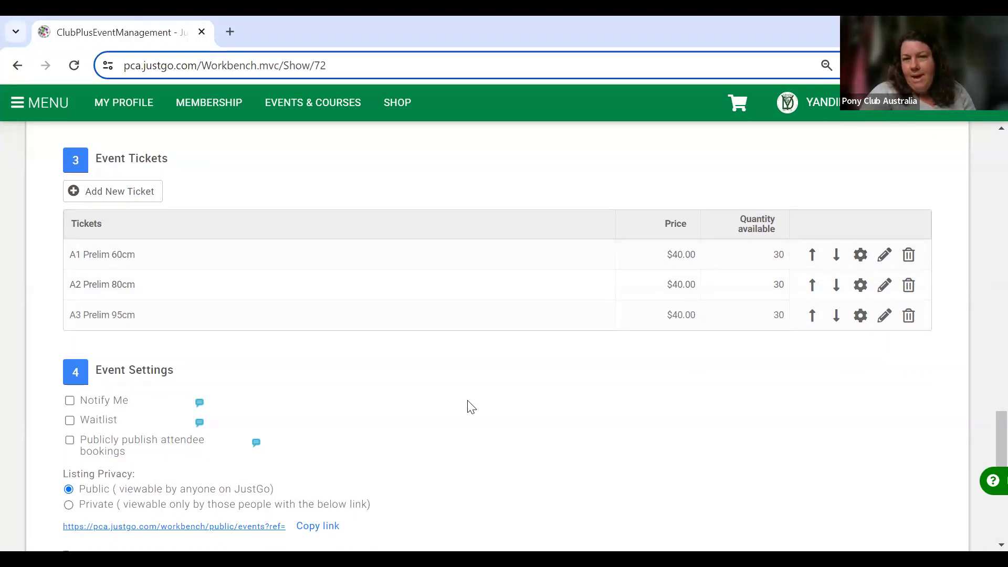
pyautogui.scroll(-3, 471, 407)
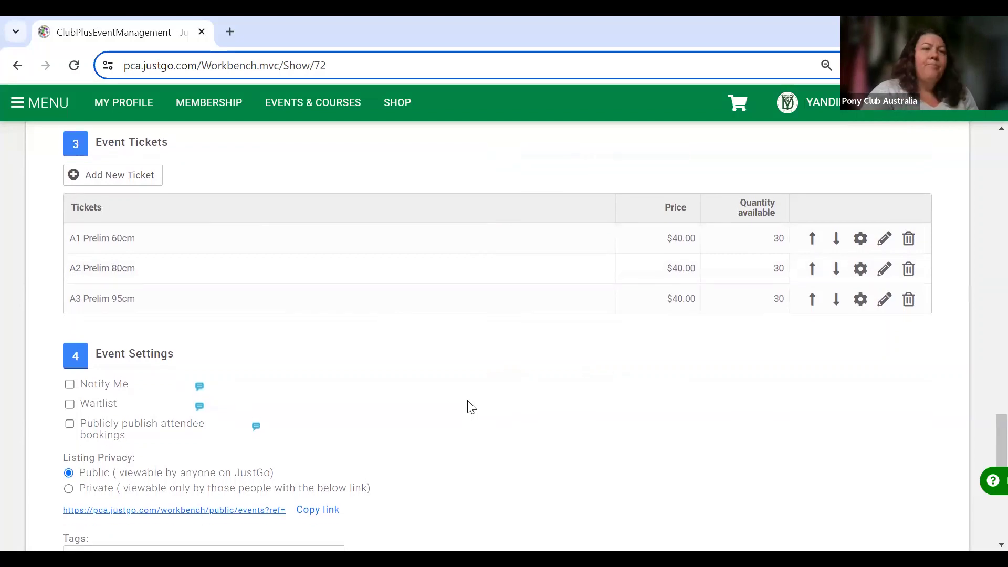
pyautogui.scroll(-1, 471, 407)
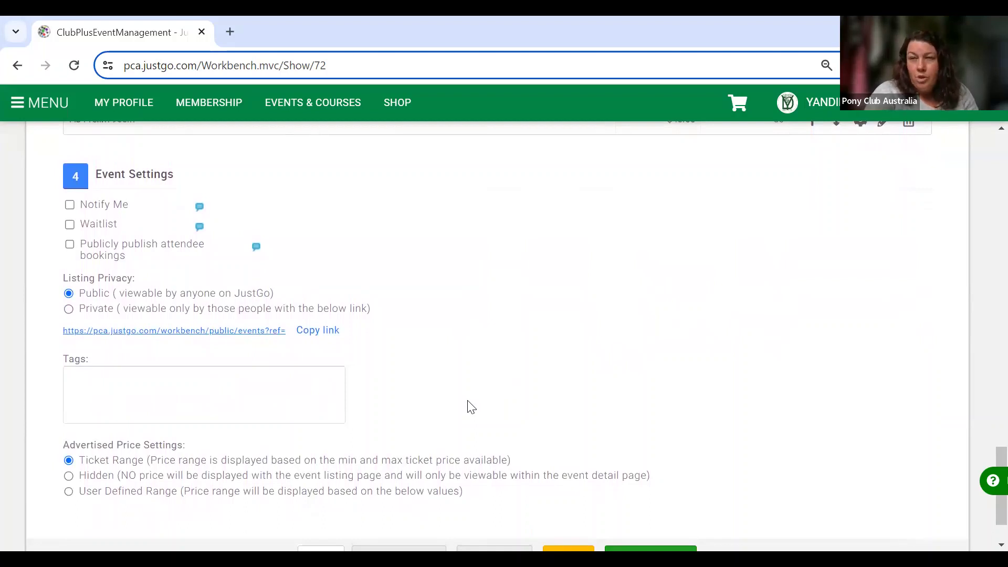
pyautogui.scroll(-1, 471, 407)
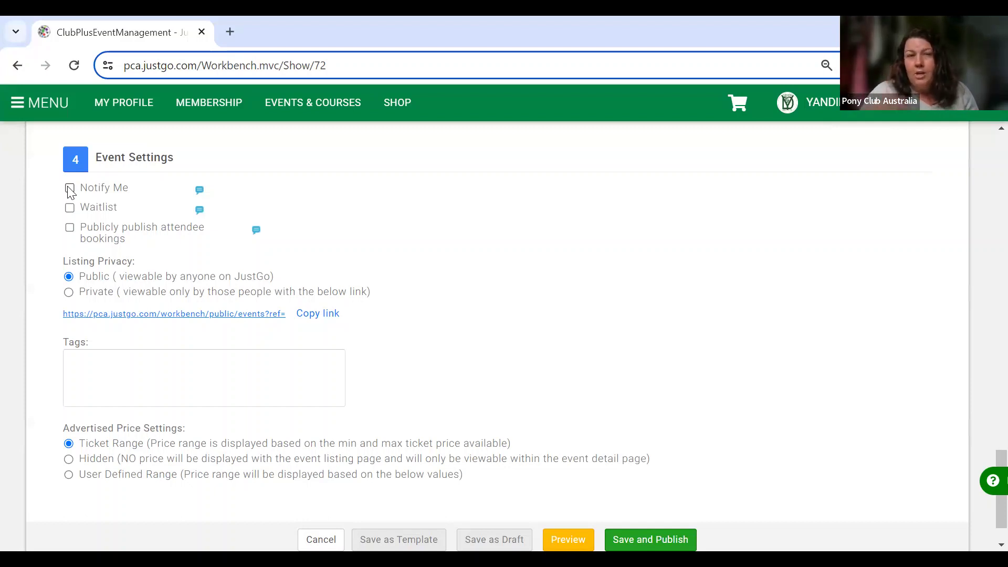
# Switch on Notify Me and Waitlist under Event Settings, keeping listing privacy Public.
pyautogui.click(69, 189)
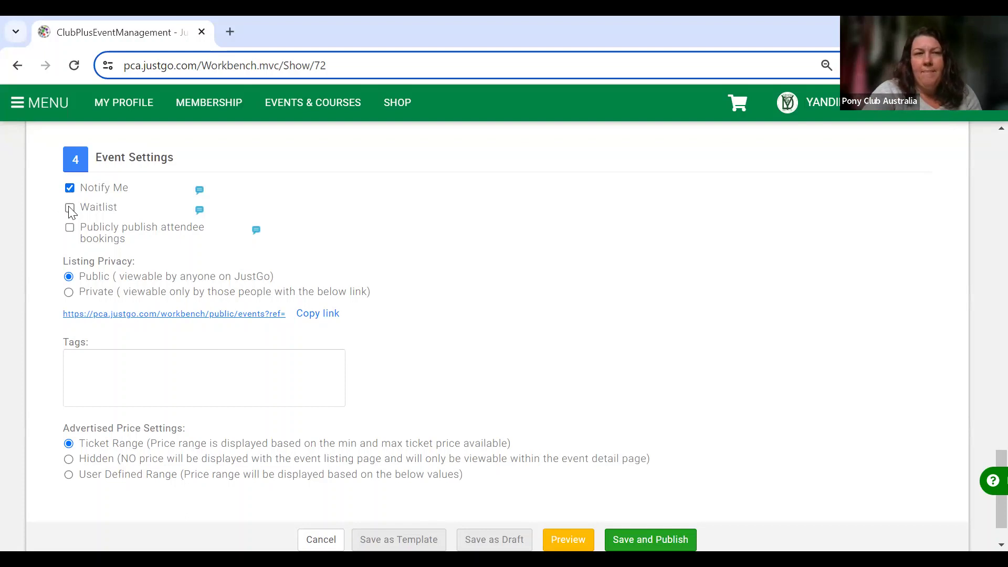
pyautogui.click(68, 187)
pyautogui.click(68, 187)
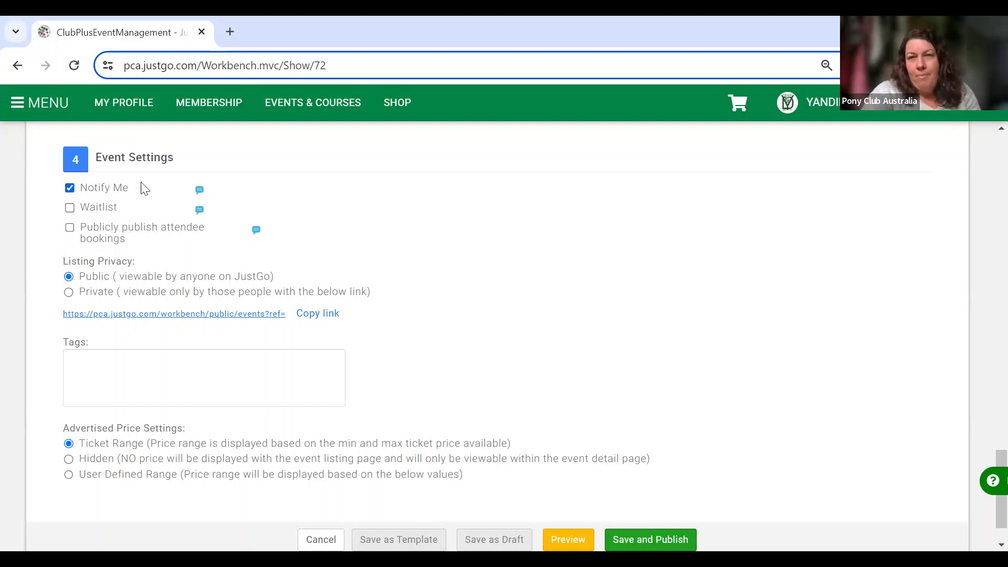
pyautogui.click(72, 215)
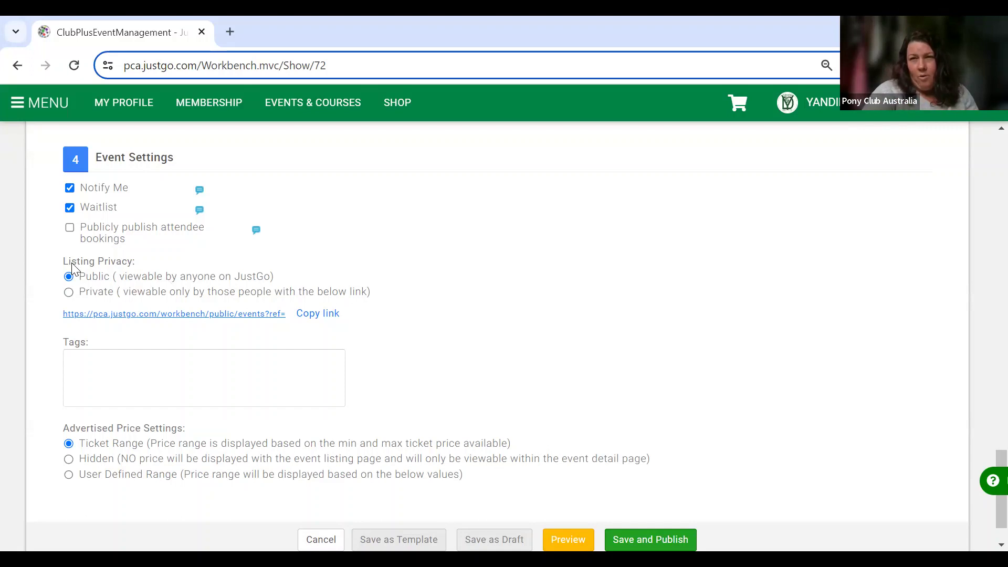
pyautogui.click(69, 293)
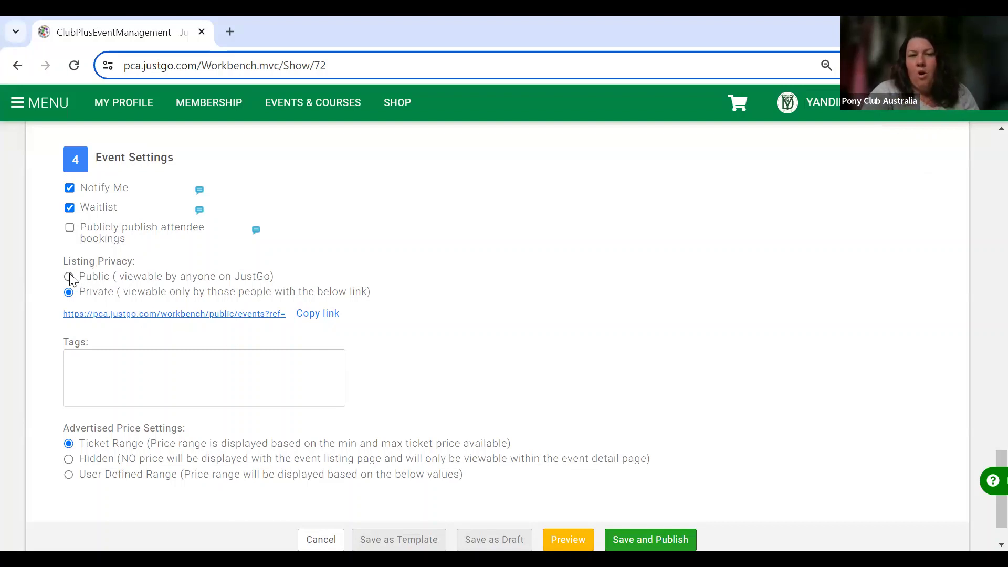
pyautogui.scroll(-1, 522, 312)
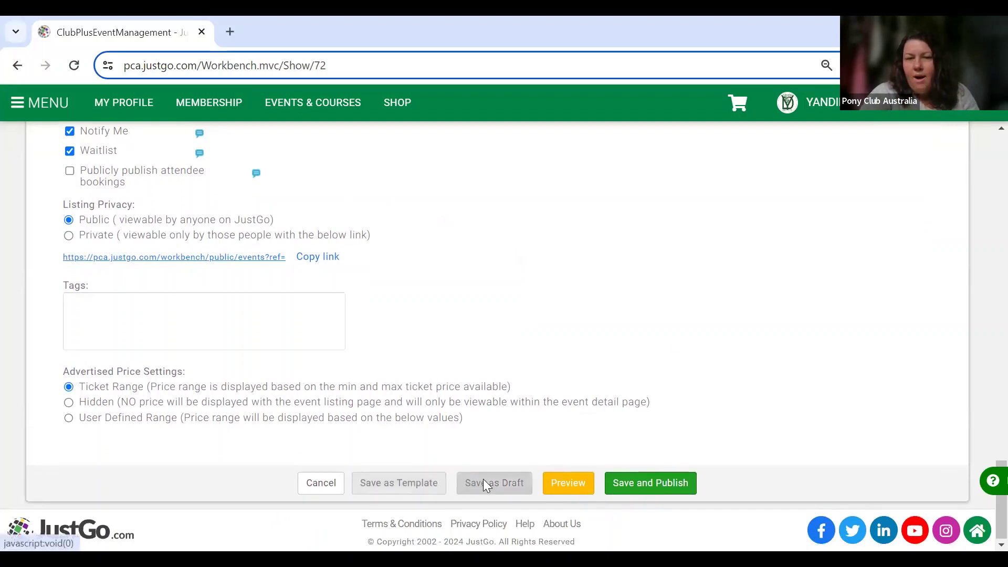
# Save PCA Combined Training as a draft and go back to the Events Overview list.
pyautogui.click(484, 480)
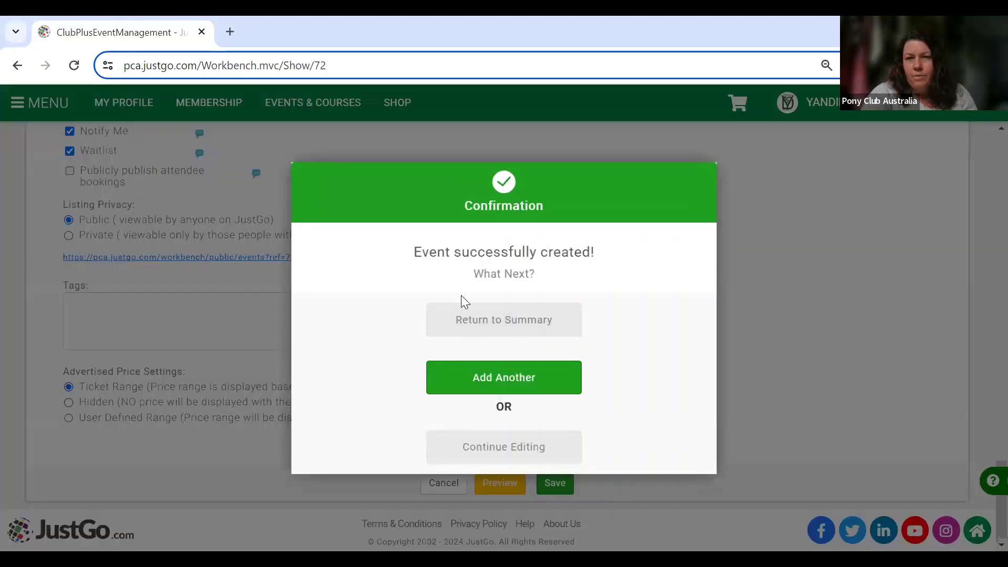
pyautogui.click(504, 320)
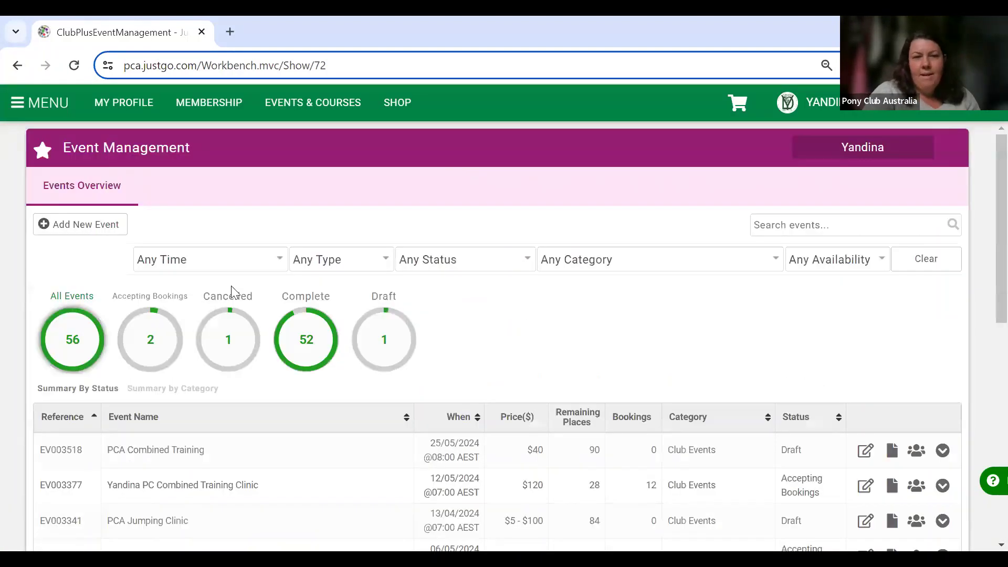
pyautogui.scroll(-3, 231, 287)
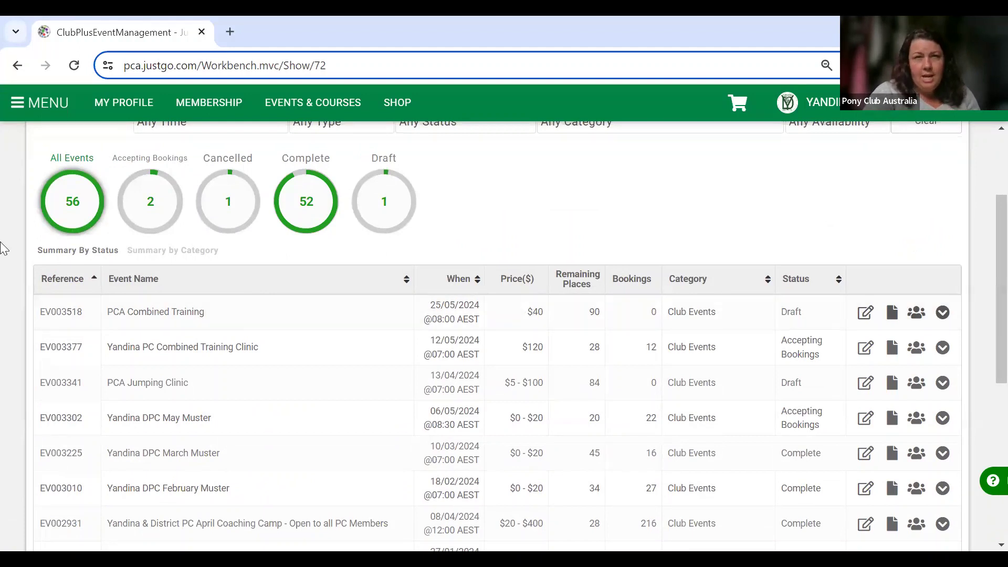
# Open Field Management's Event Booking Overview and scroll the forms list down to Combined Training Qs.
pyautogui.click(31, 106)
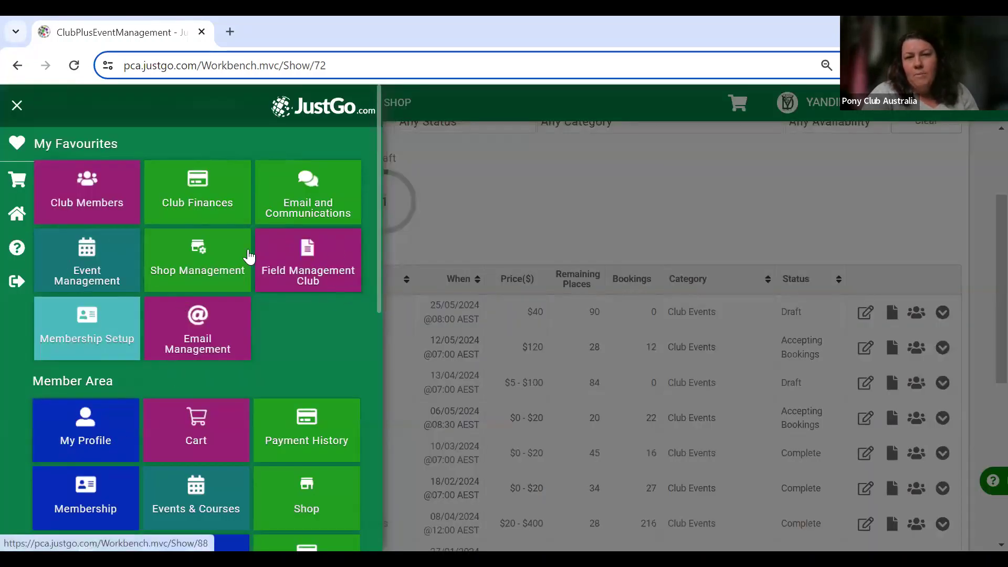
pyautogui.click(311, 267)
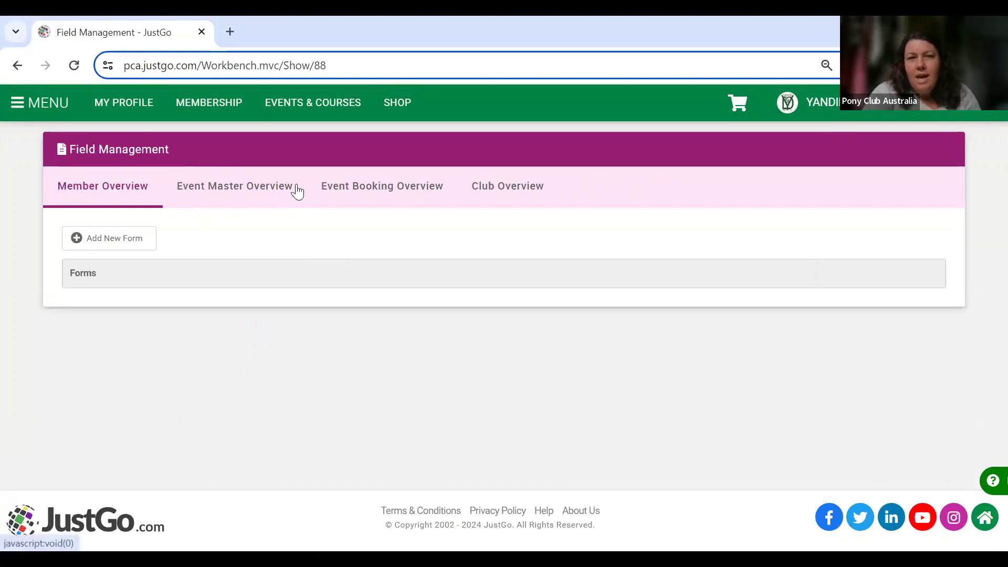
pyautogui.click(408, 196)
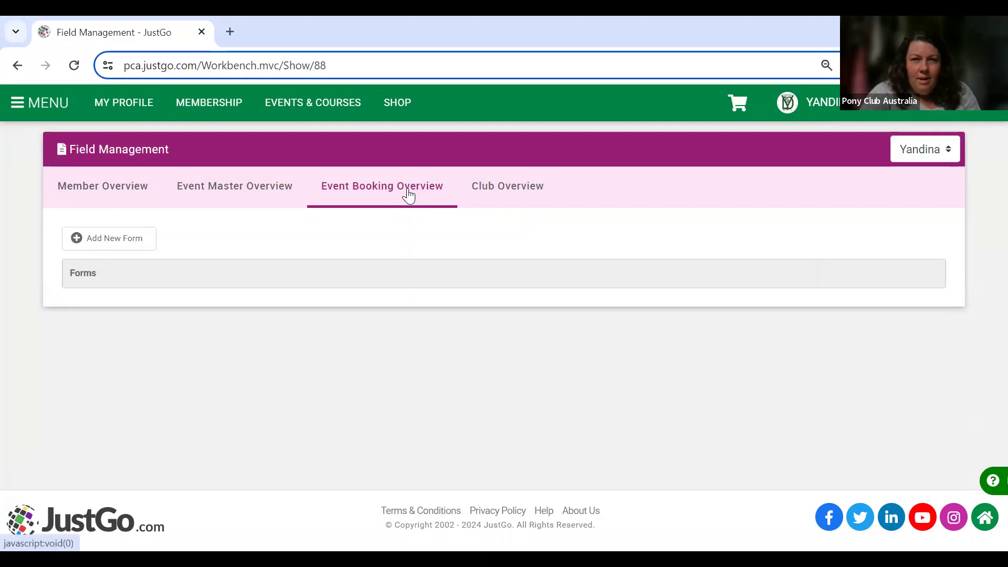
pyautogui.click(240, 187)
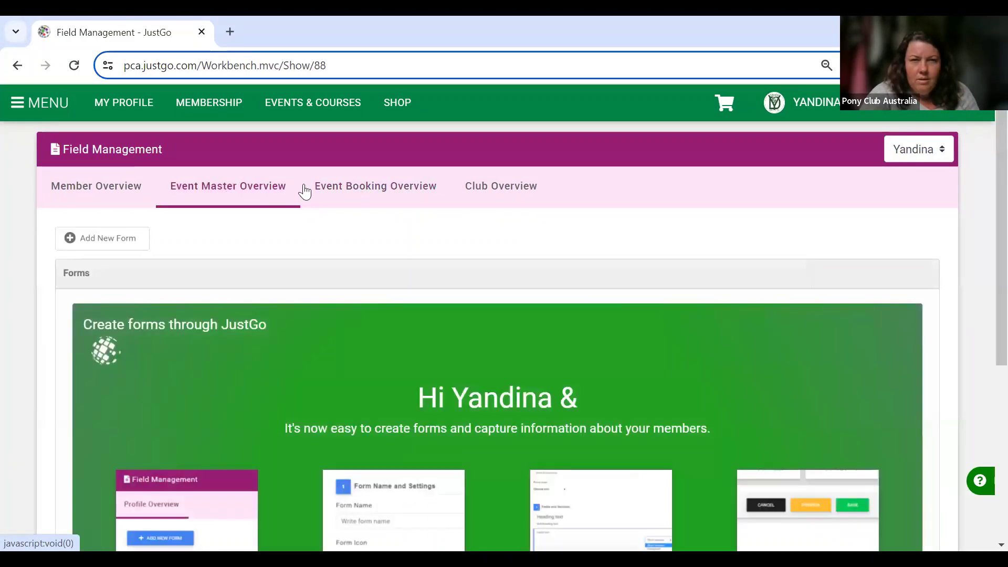
pyautogui.click(364, 191)
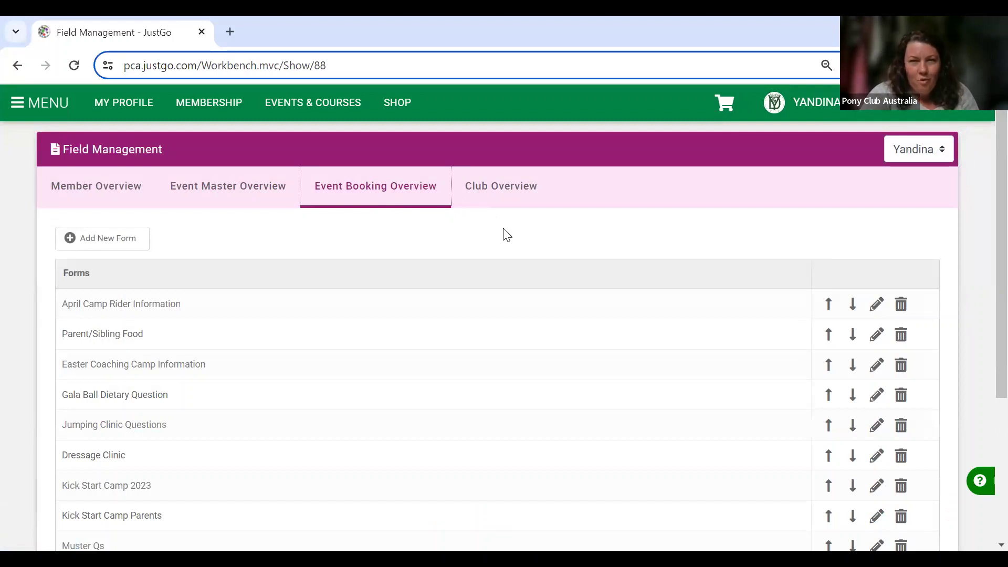
pyautogui.scroll(-2, 505, 233)
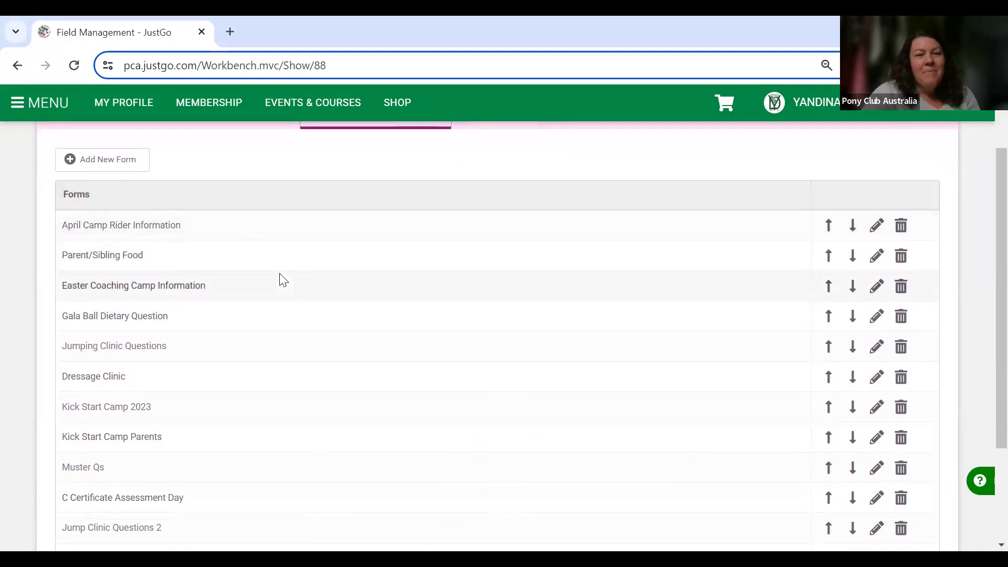
pyautogui.scroll(-2, 284, 280)
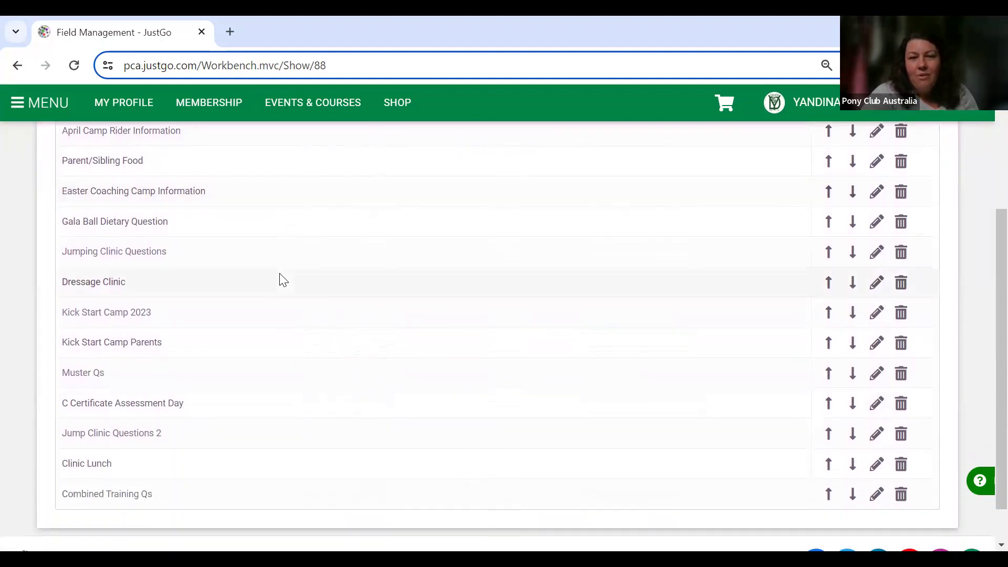
pyautogui.scroll(-1, 280, 279)
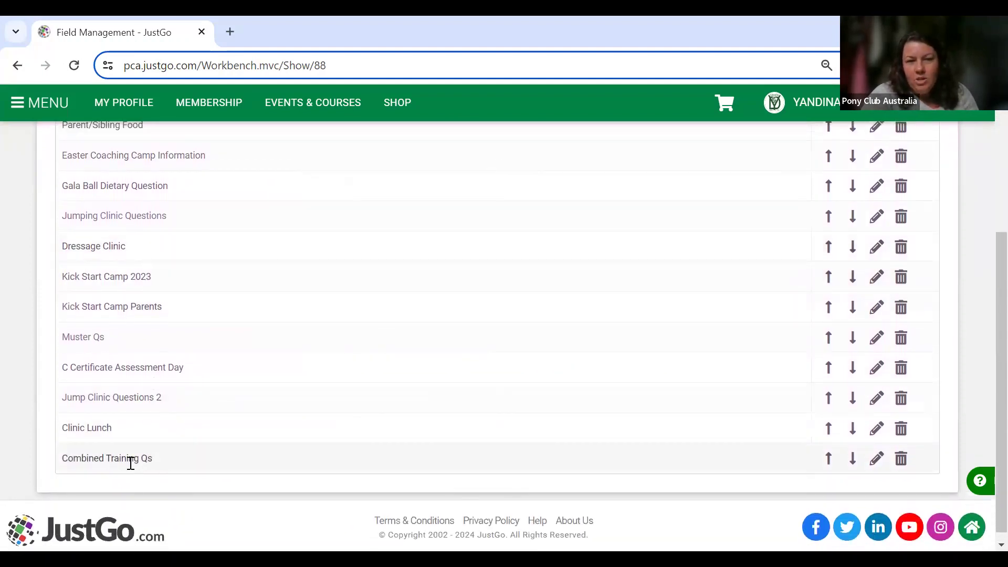
pyautogui.scroll(1, 196, 466)
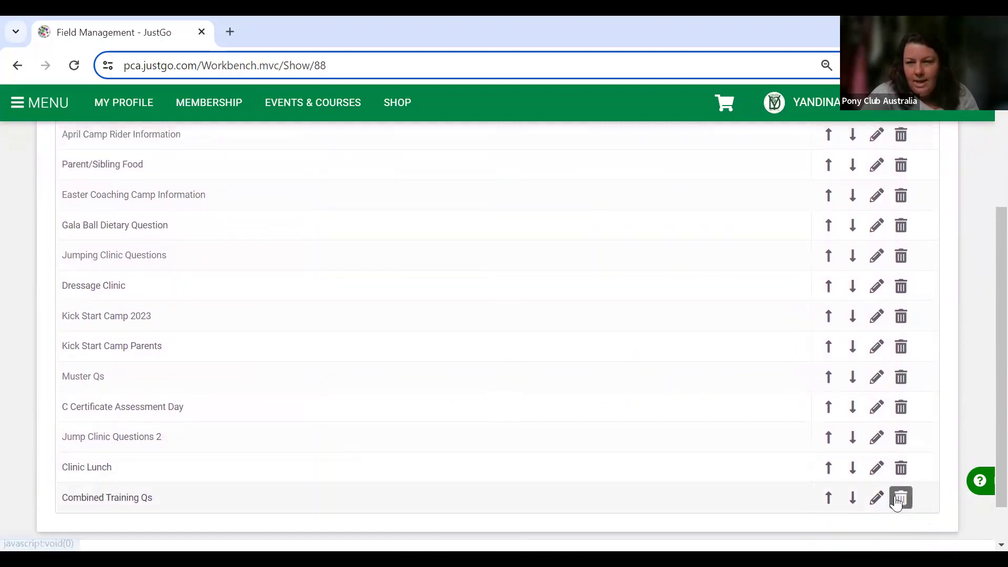
pyautogui.click(899, 502)
pyautogui.click(464, 374)
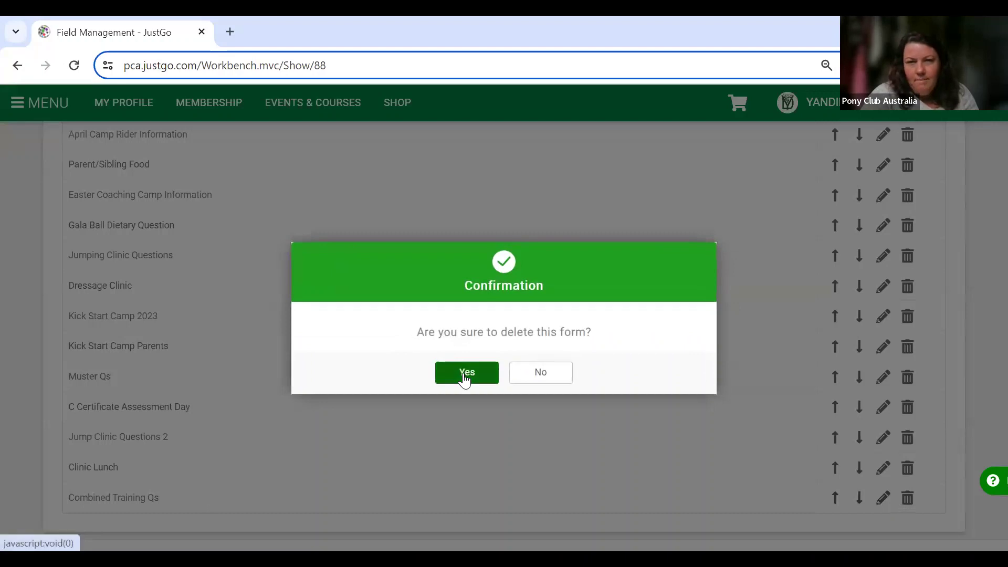
pyautogui.click(492, 386)
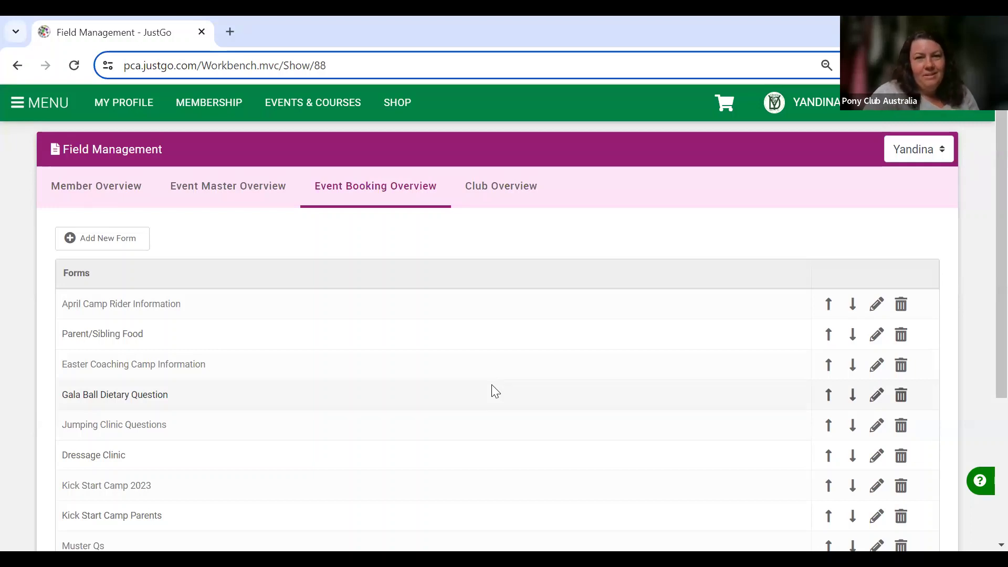
pyautogui.click(84, 247)
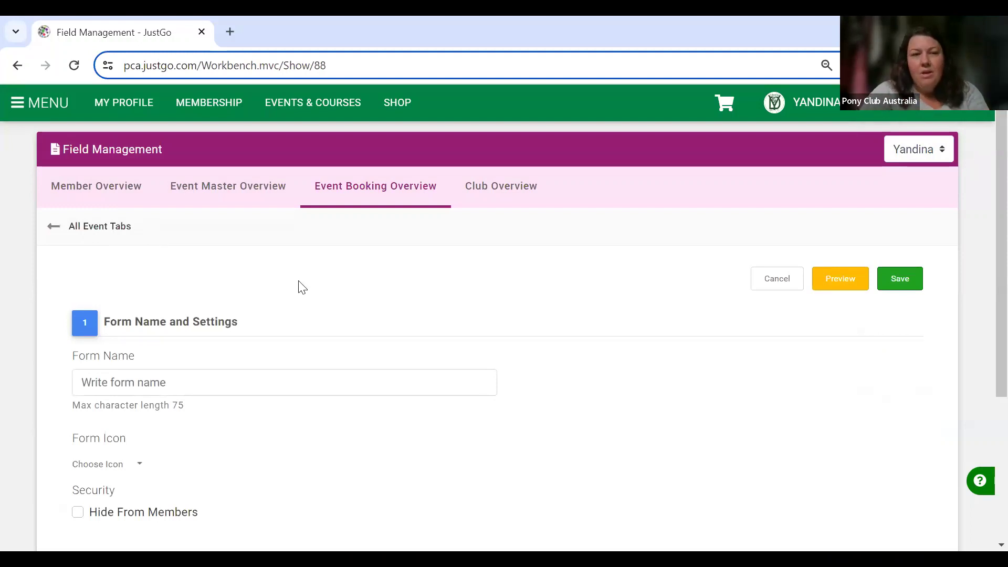
# Name the new booking form 'PCA CT Questions'.
pyautogui.scroll(-3, 302, 287)
pyautogui.click(293, 261)
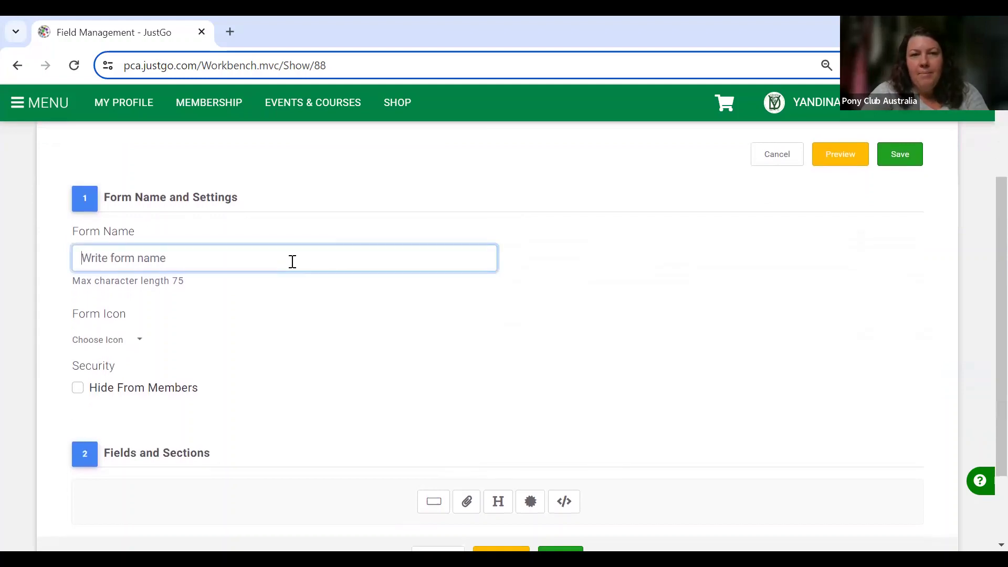
pyautogui.write('PC')
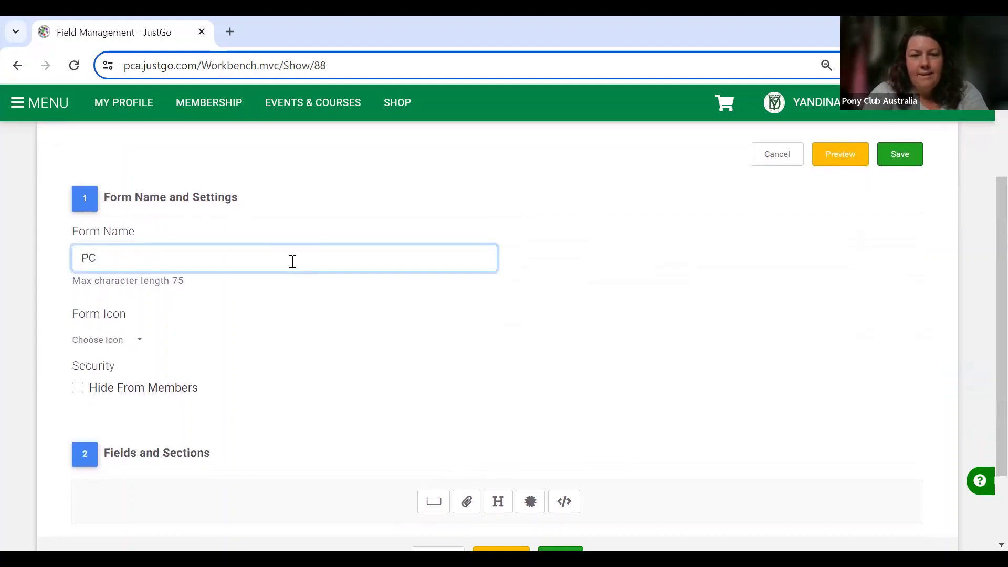
pyautogui.write('A CT')
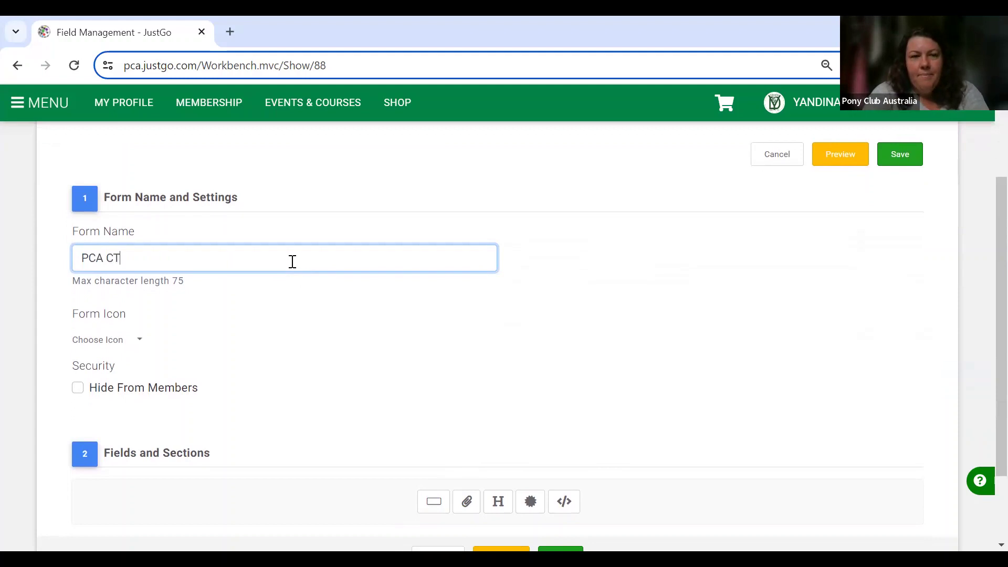
pyautogui.write(' Ques')
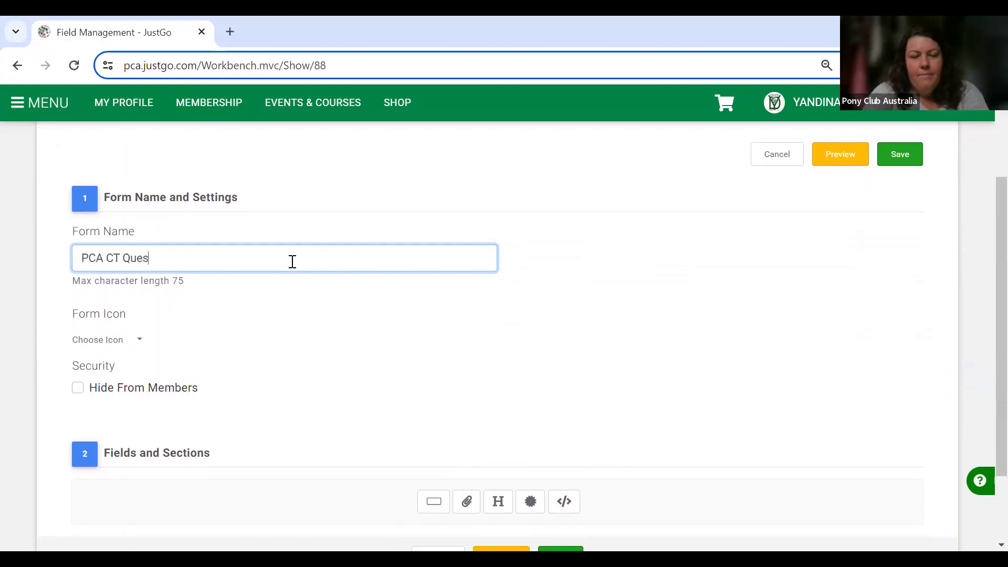
pyautogui.write('tions')
pyautogui.click(292, 297)
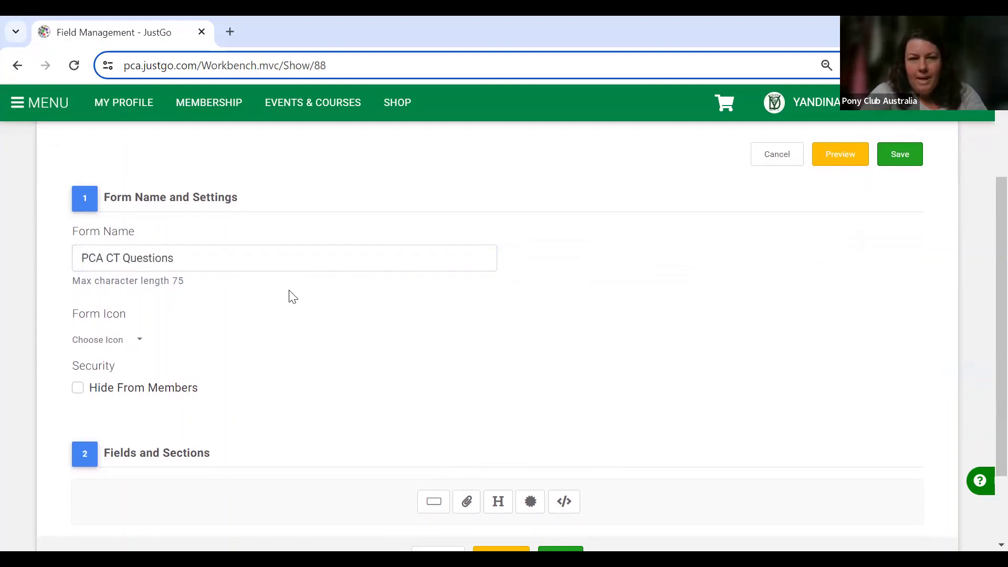
# Set the form icon to the horse found by searching 'horse', and add a first question.
pyautogui.click(139, 341)
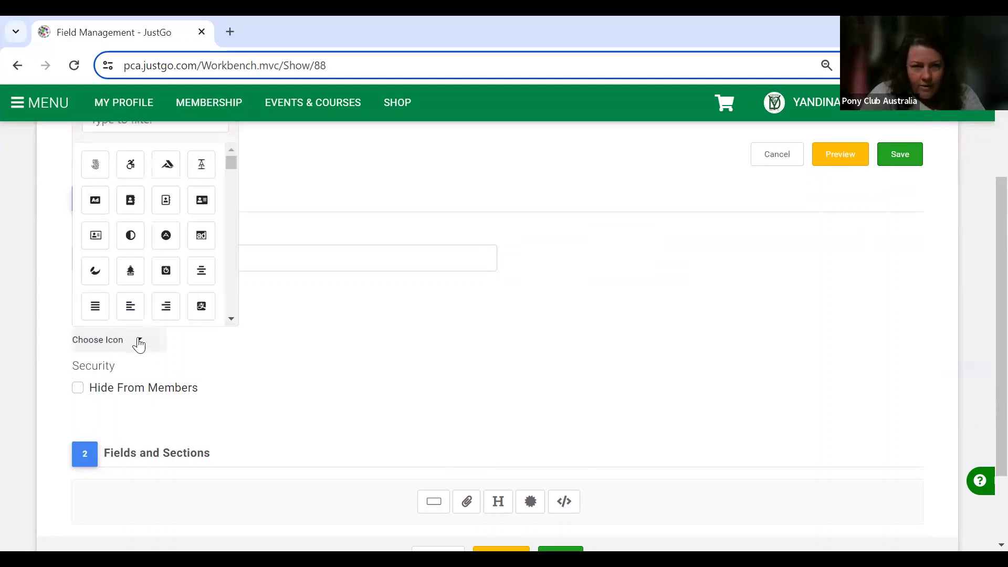
pyautogui.click(183, 128)
pyautogui.write('horse')
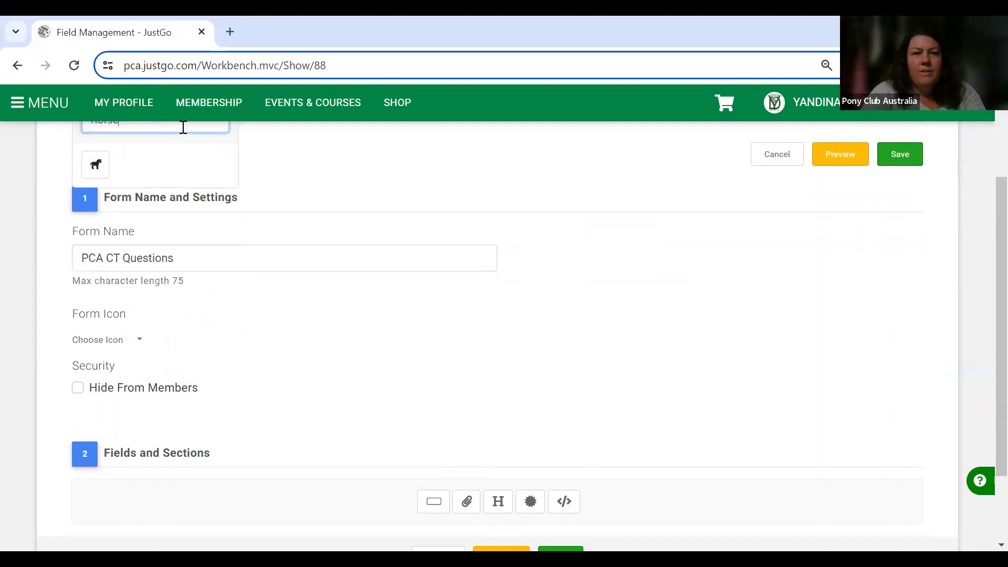
pyautogui.click(96, 167)
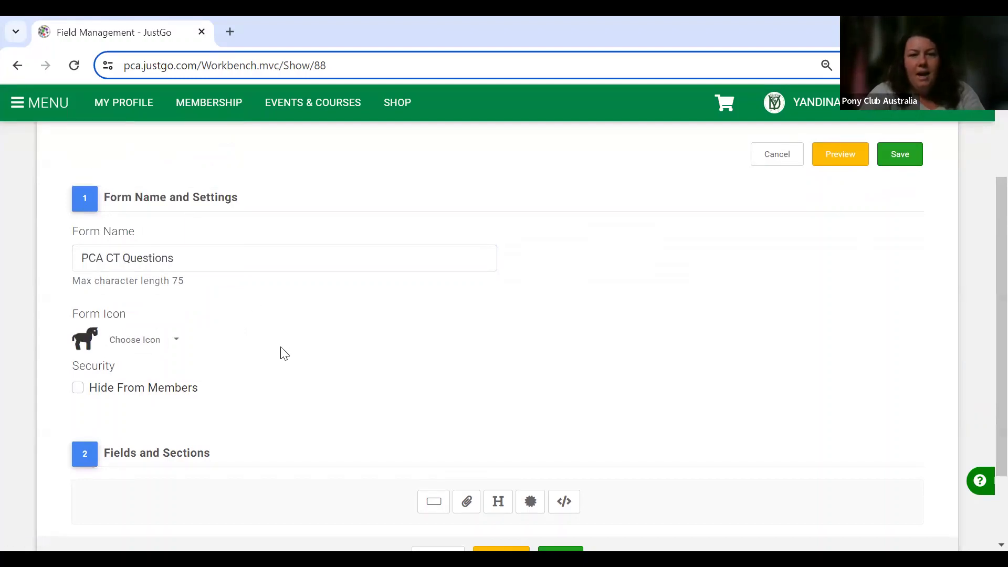
pyautogui.scroll(-2, 284, 353)
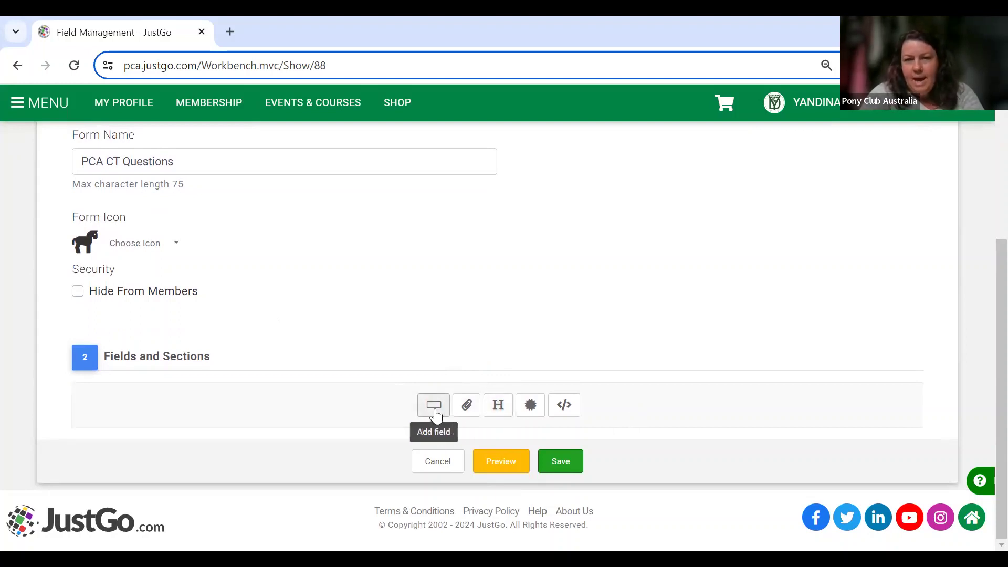
pyautogui.click(433, 406)
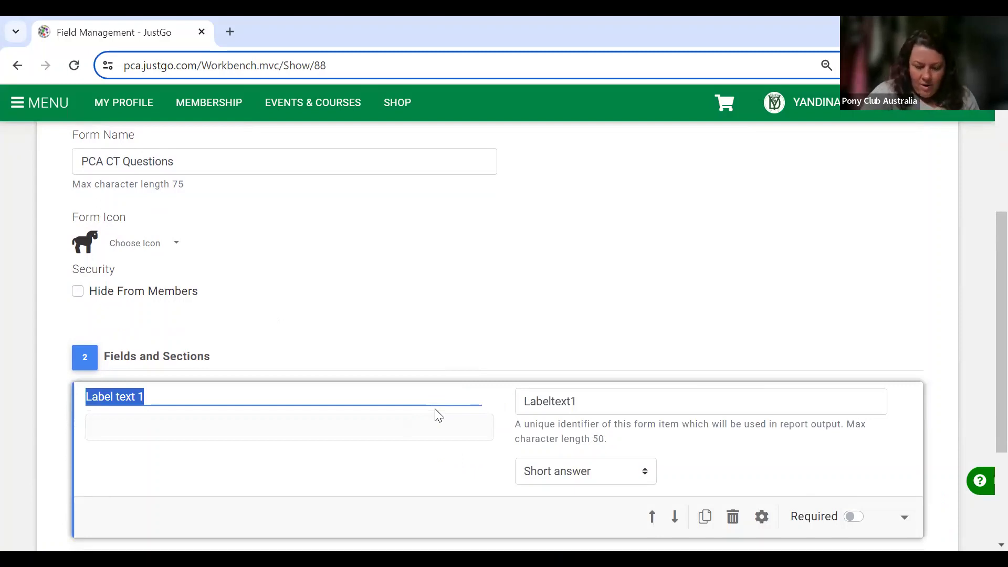
# Label the first two questions Horse Name and Horse Registration, both required.
pyautogui.write('H')
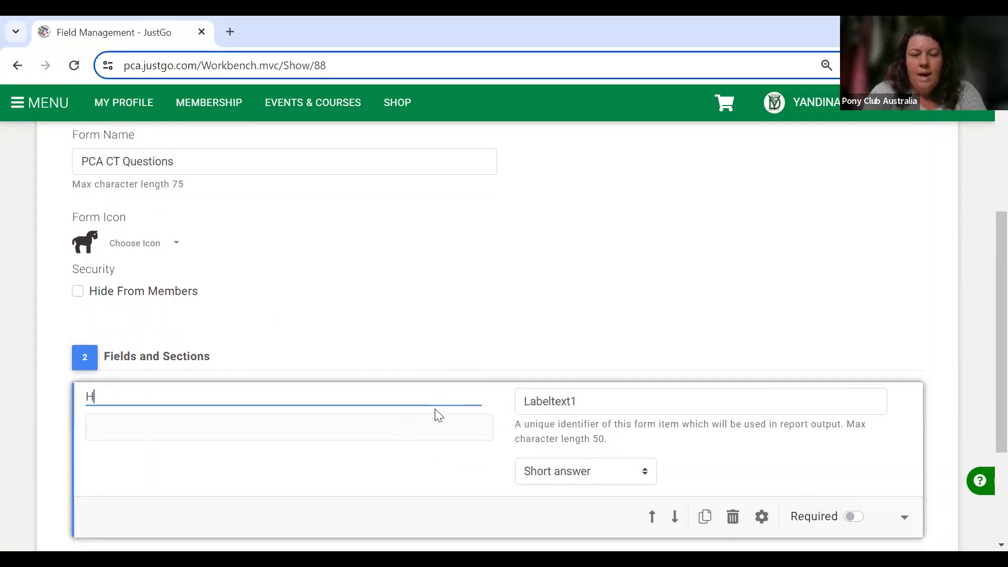
pyautogui.write('orse Name')
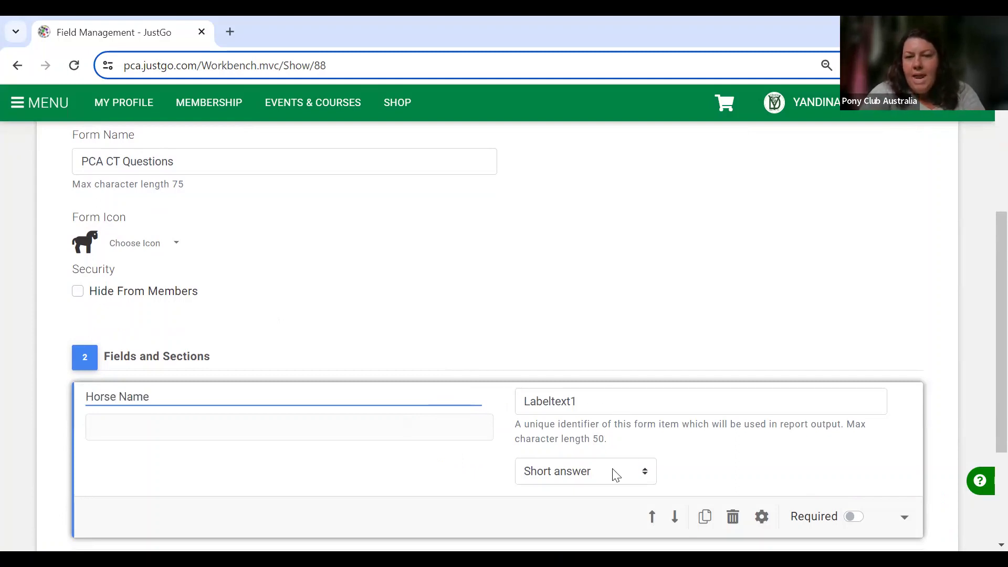
pyautogui.click(851, 517)
pyautogui.scroll(-3, 868, 339)
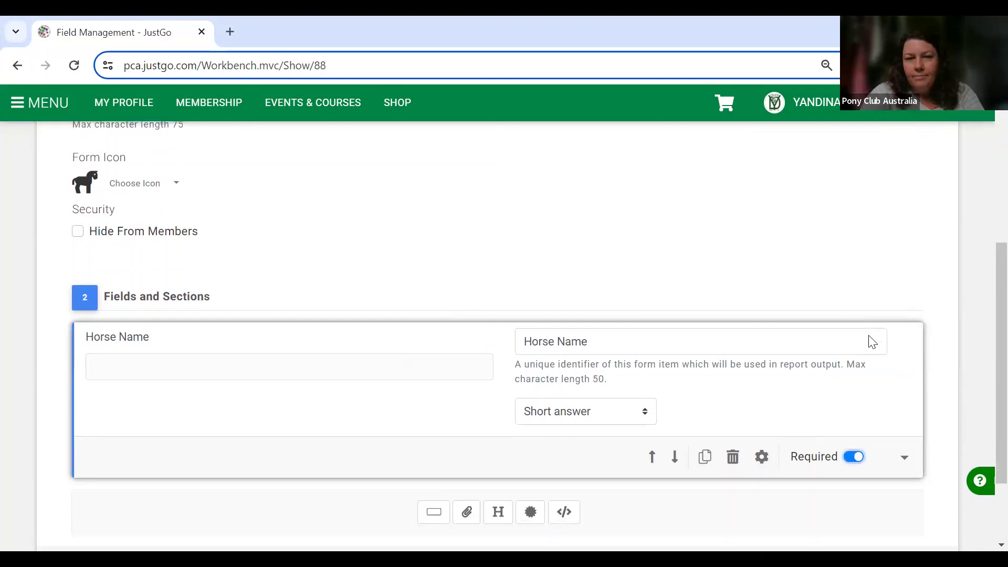
pyautogui.click(444, 408)
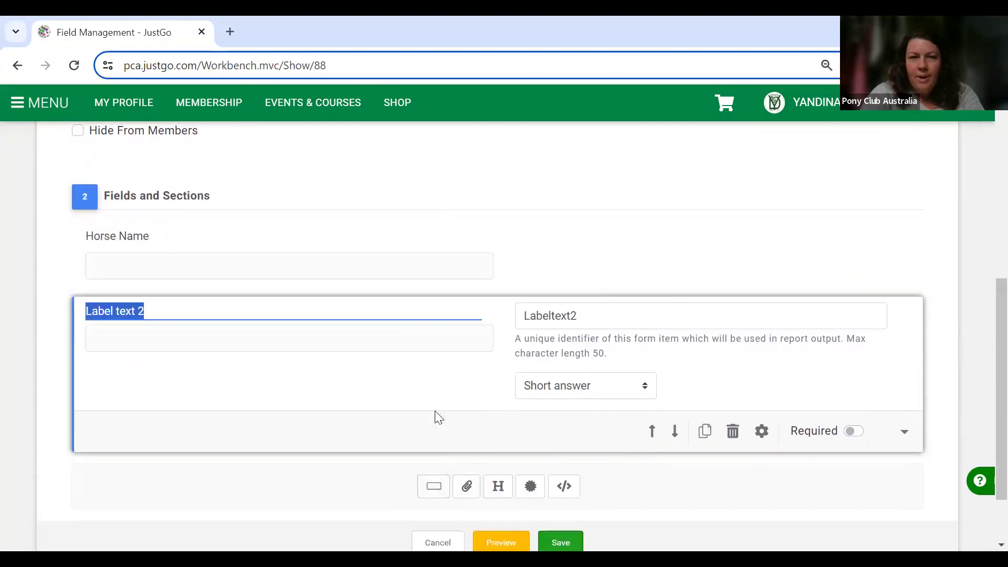
pyautogui.write('Horse')
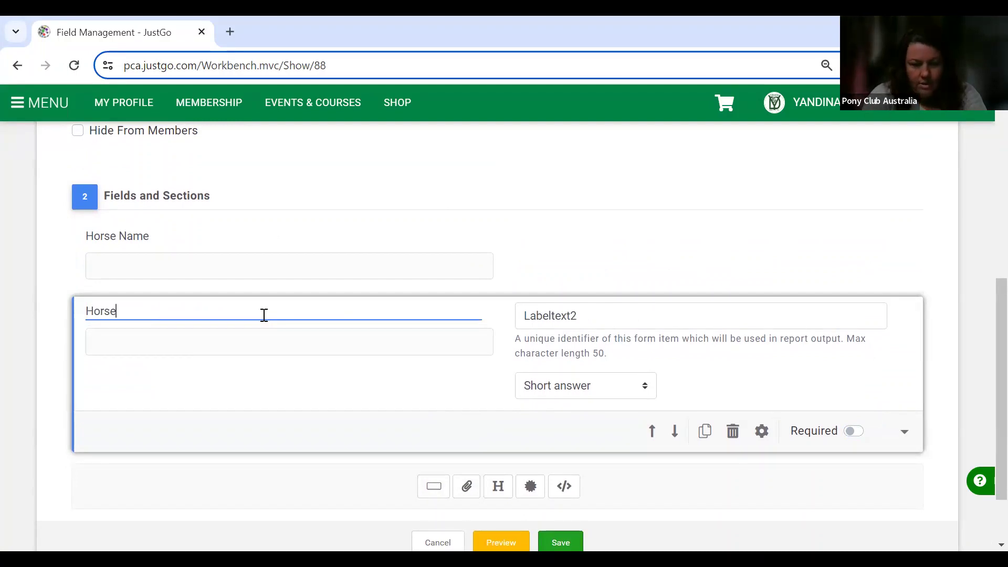
pyautogui.write(' Registration')
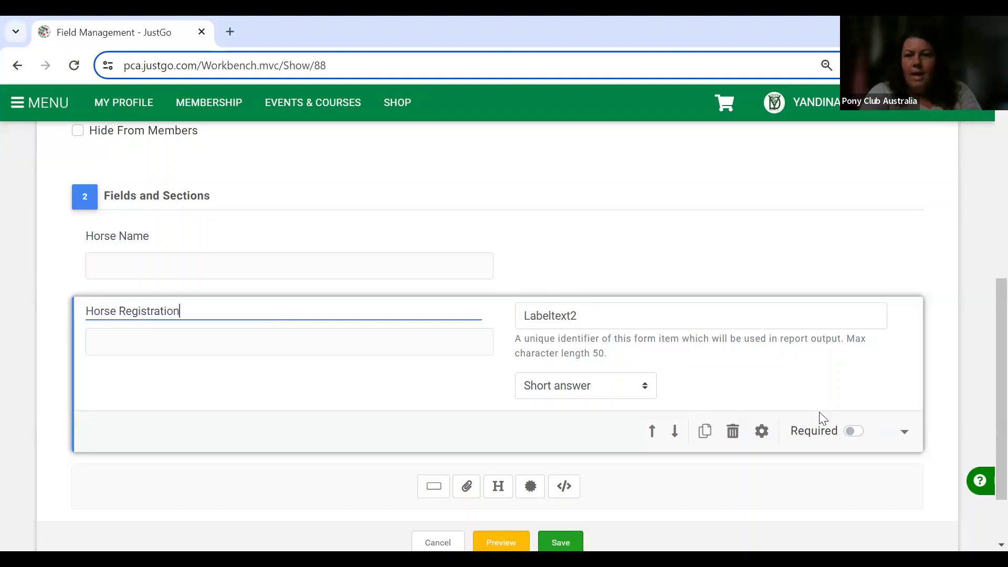
pyautogui.click(853, 431)
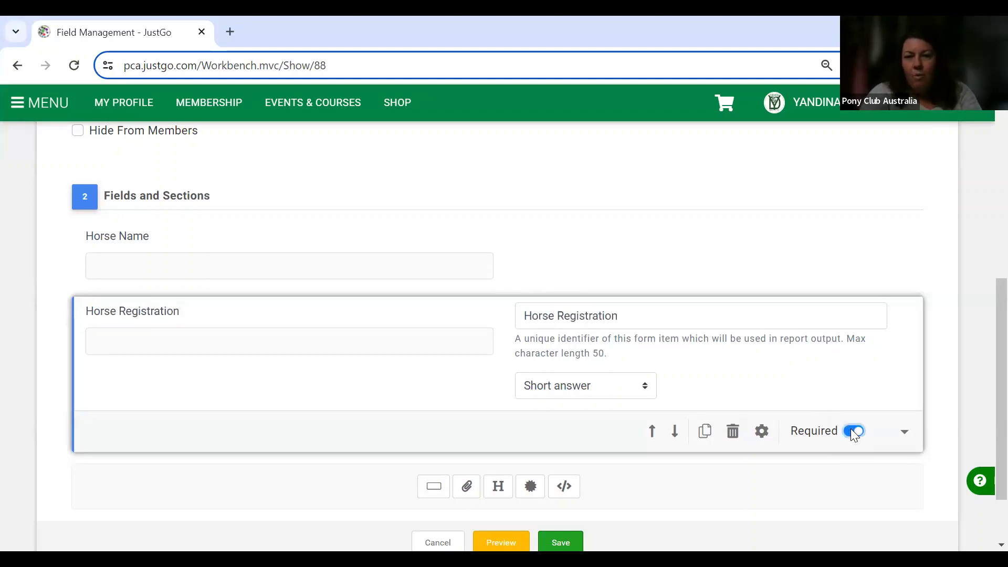
pyautogui.scroll(-3, 851, 428)
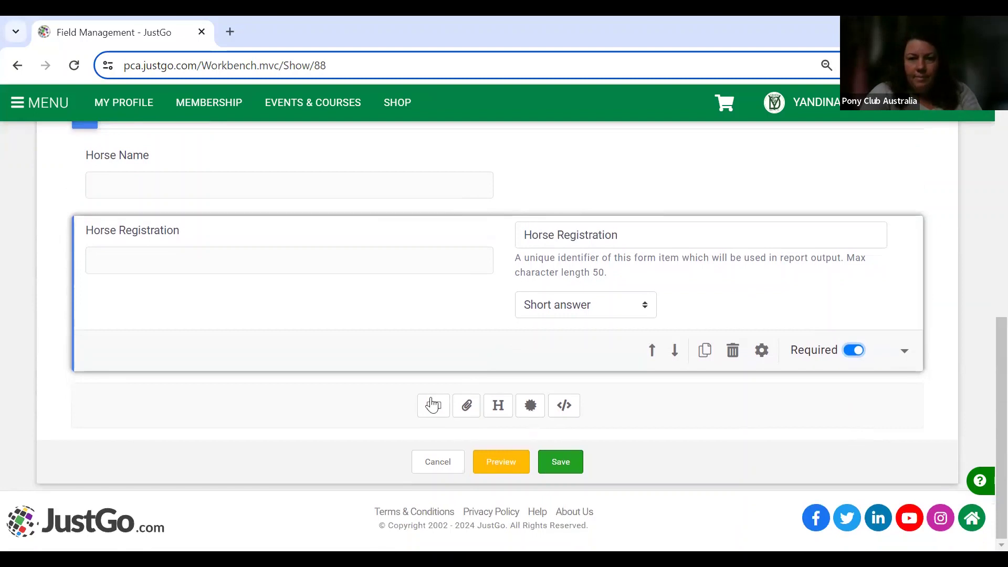
# Add required short-answer questions Helpers Name and Helpers Number.
pyautogui.click(431, 407)
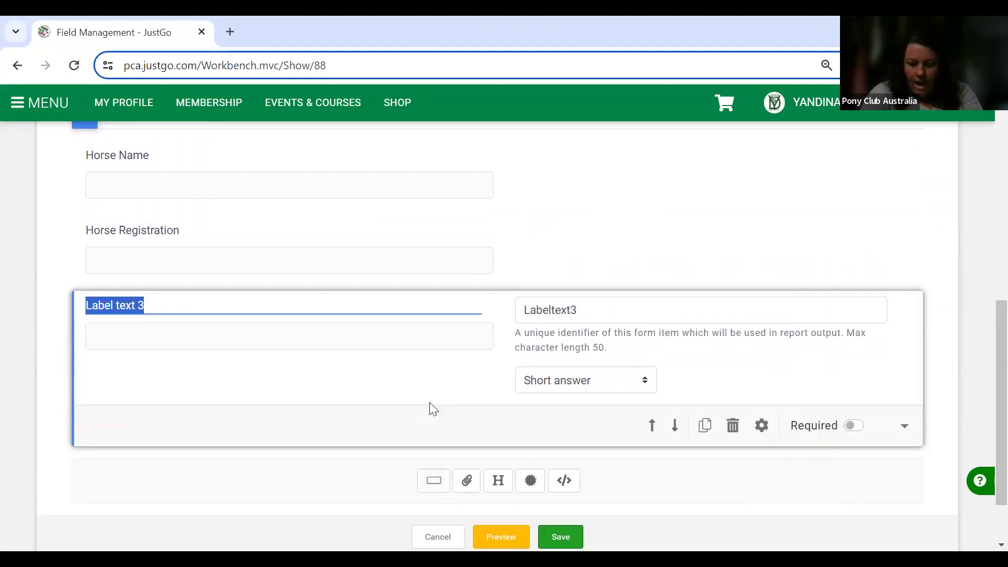
pyautogui.write('Hel')
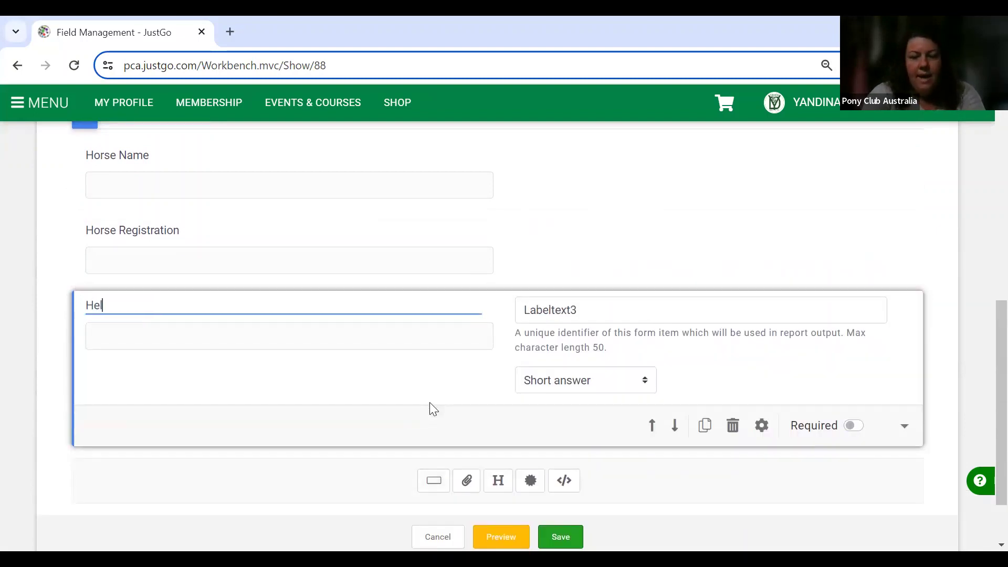
pyautogui.write('pers Name')
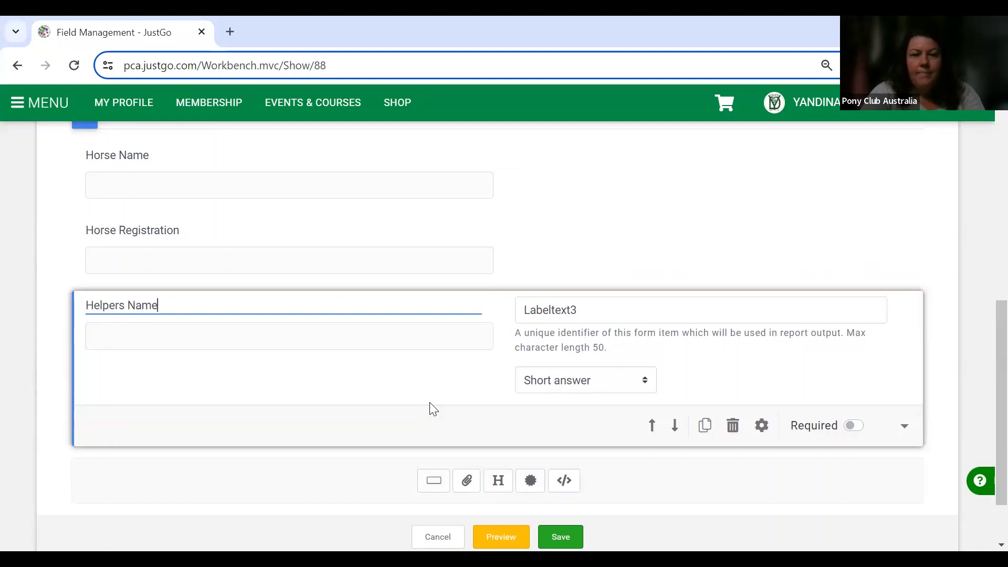
pyautogui.click(851, 425)
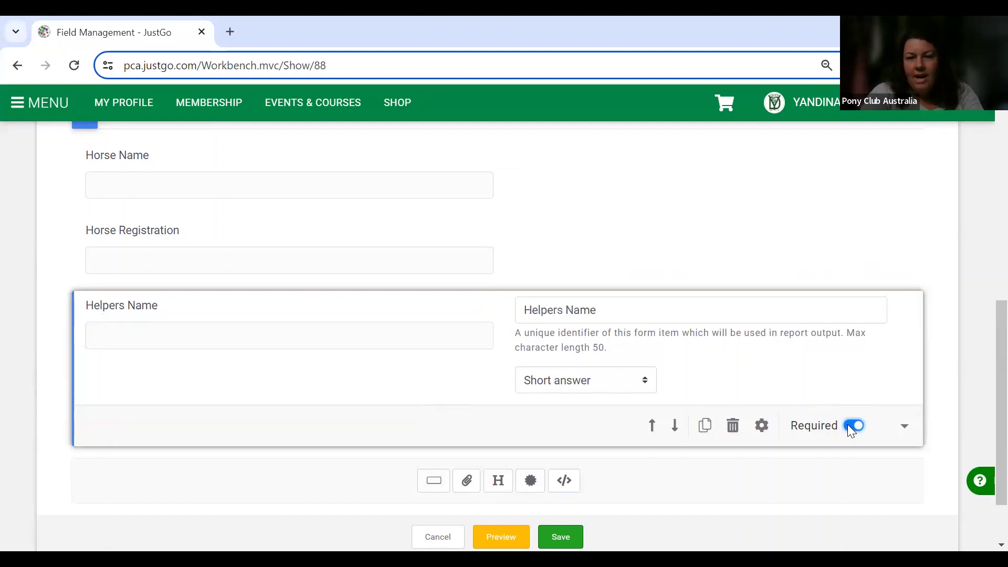
pyautogui.click(440, 490)
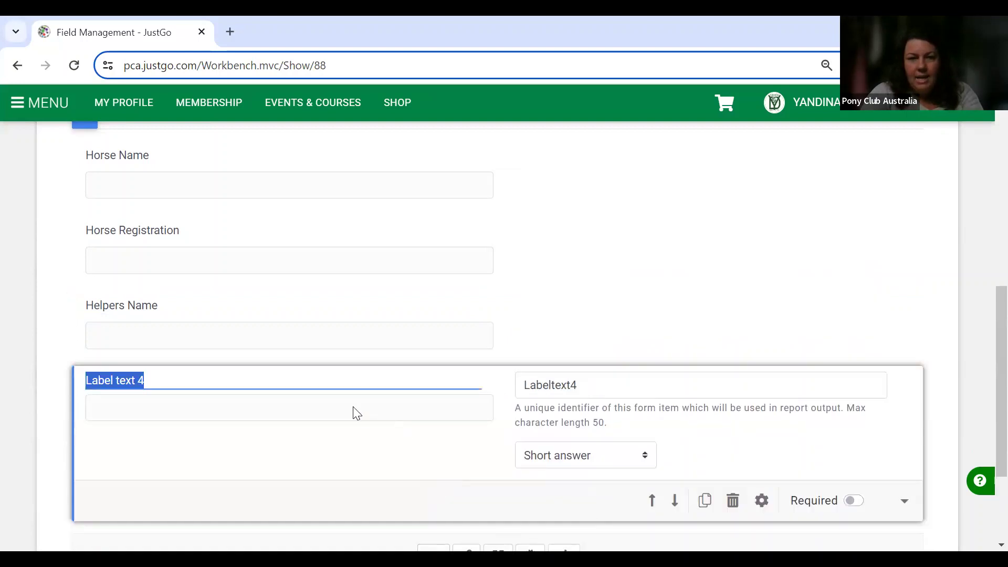
pyautogui.click(357, 414)
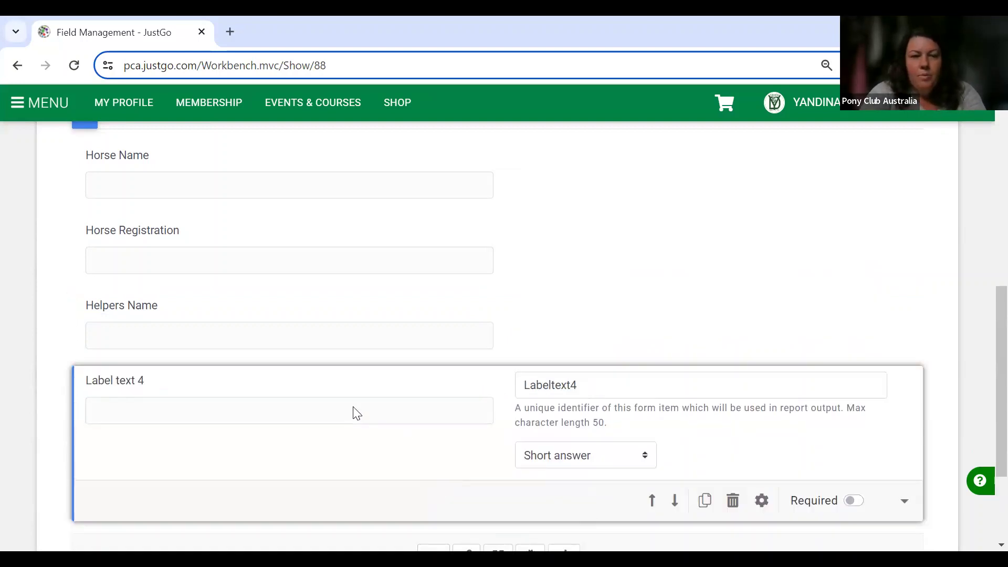
pyautogui.click(307, 377)
pyautogui.tripleClick(307, 378)
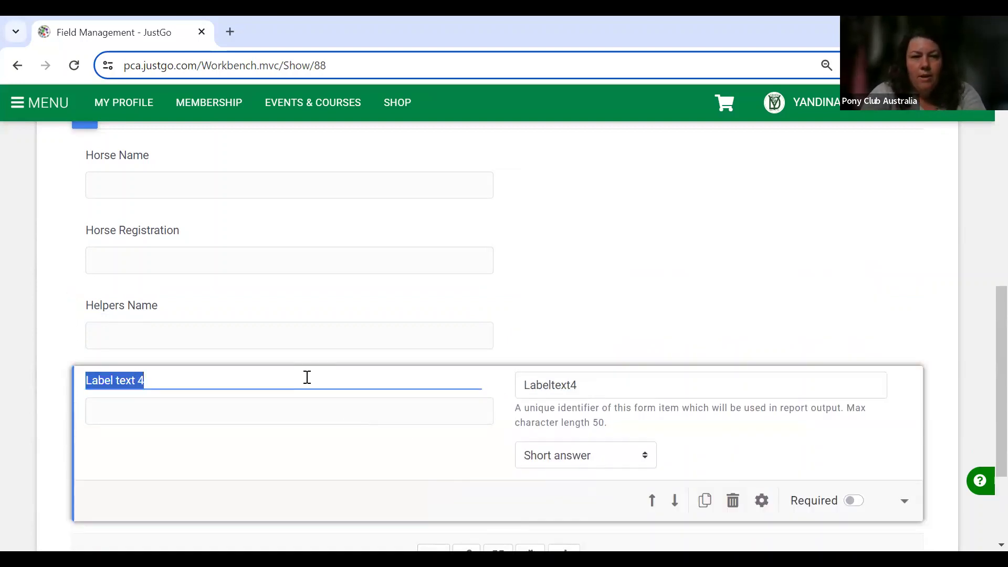
pyautogui.write('Helper')
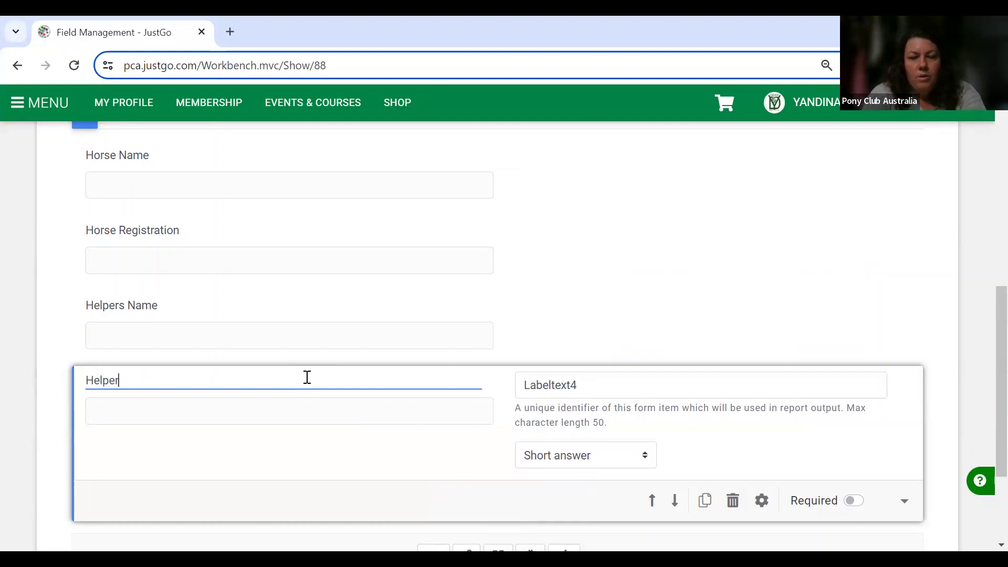
pyautogui.write('s Number')
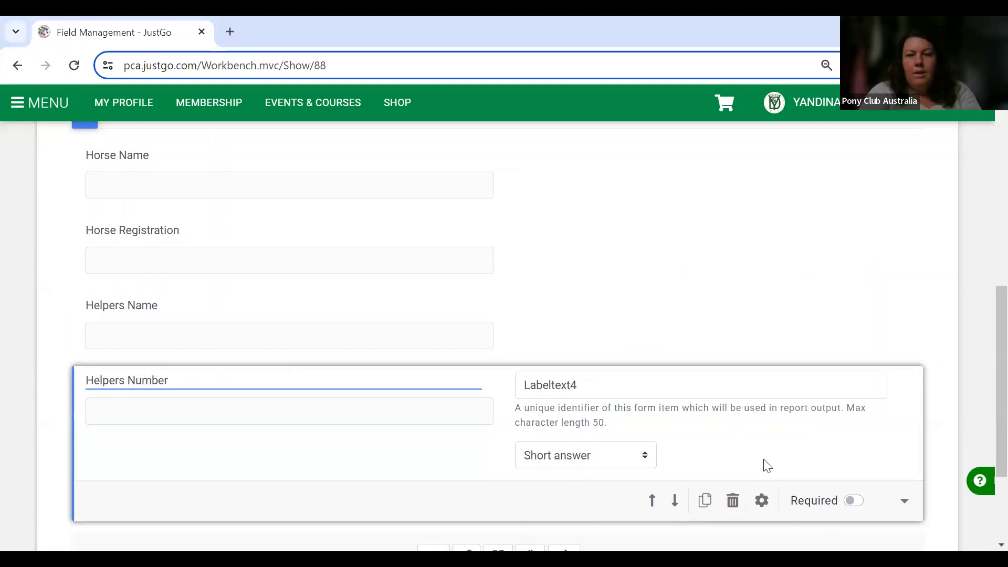
pyautogui.click(852, 500)
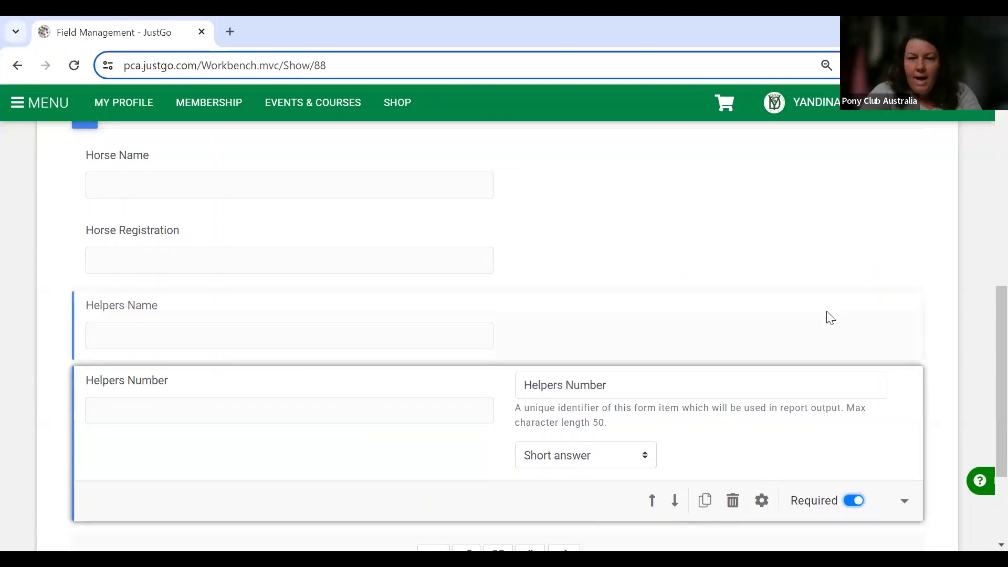
pyautogui.scroll(-2, 829, 318)
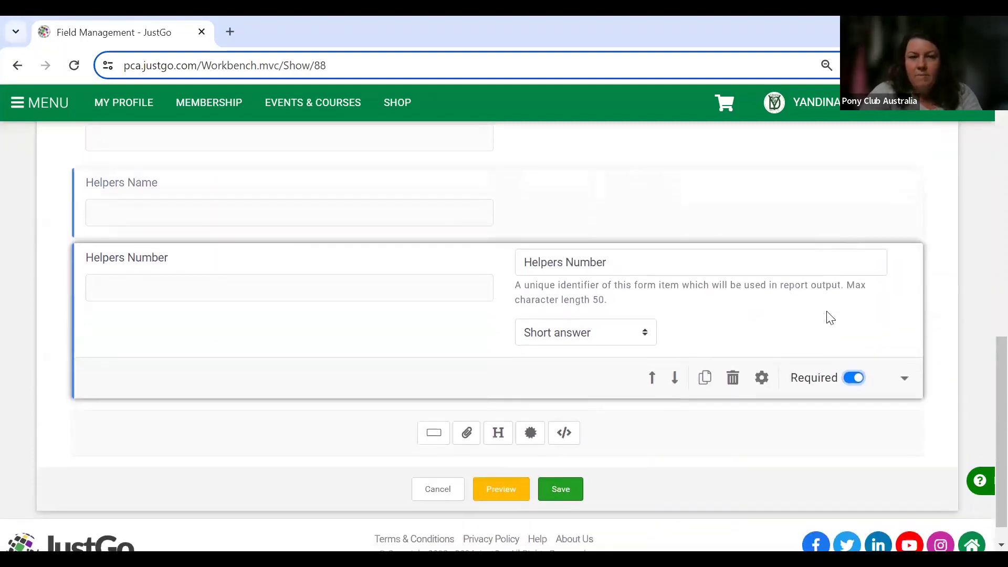
# Add a fifth question labelled 'Job Preference' and bring up its answer type list.
pyautogui.click(435, 436)
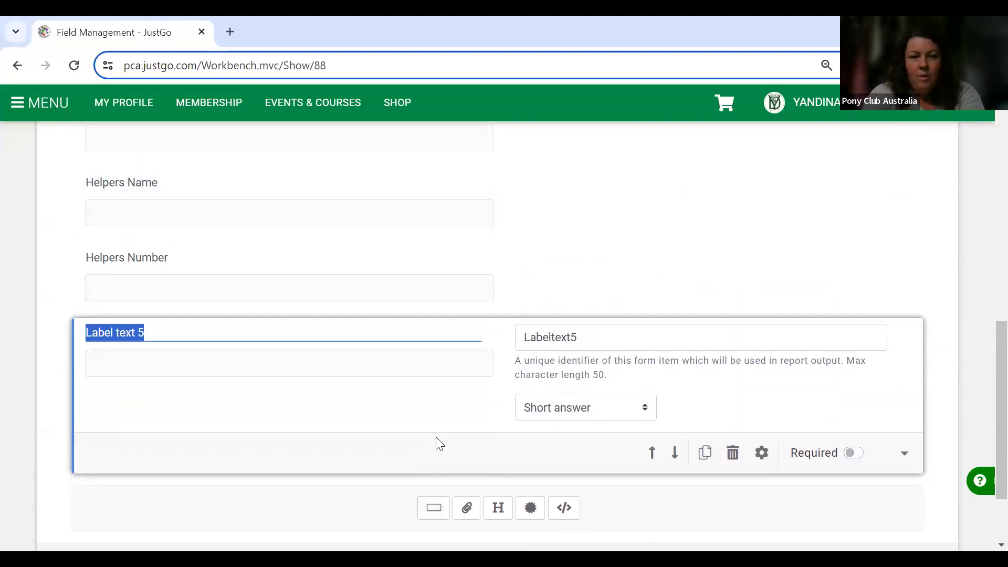
pyautogui.write('Job Preference')
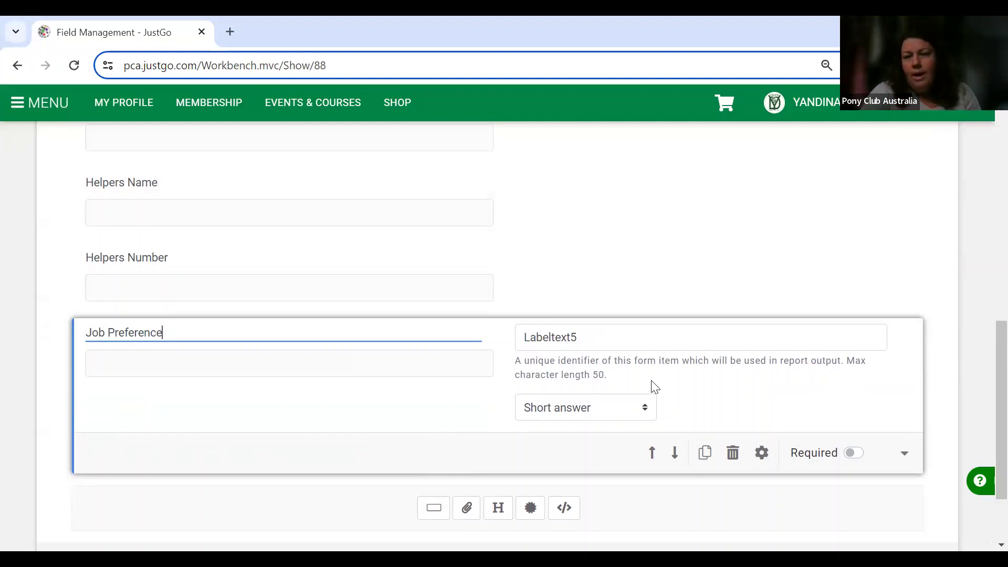
pyautogui.click(649, 411)
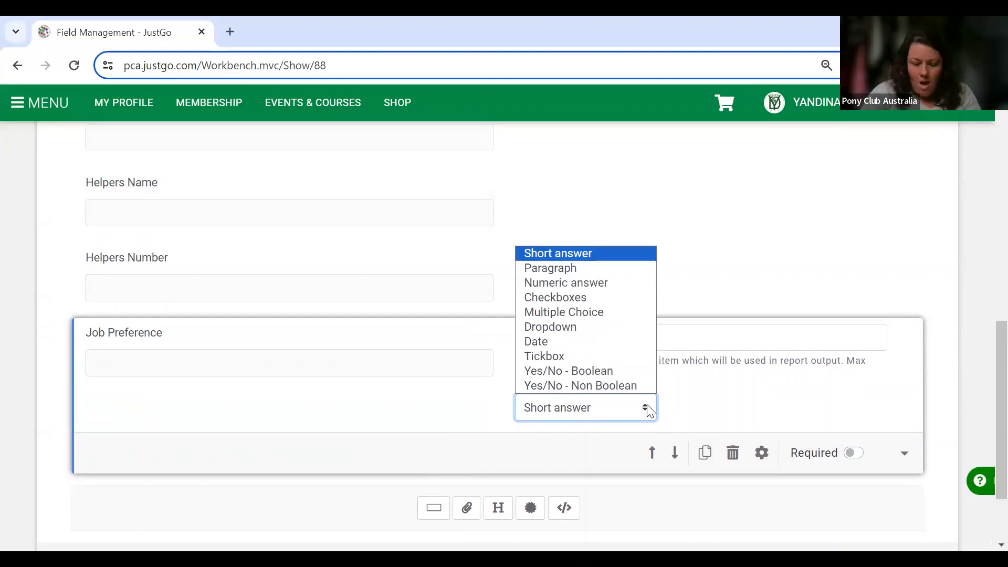
# Make Job Preference a checkboxes question with first option 'Dressage Penciling'.
pyautogui.click(587, 297)
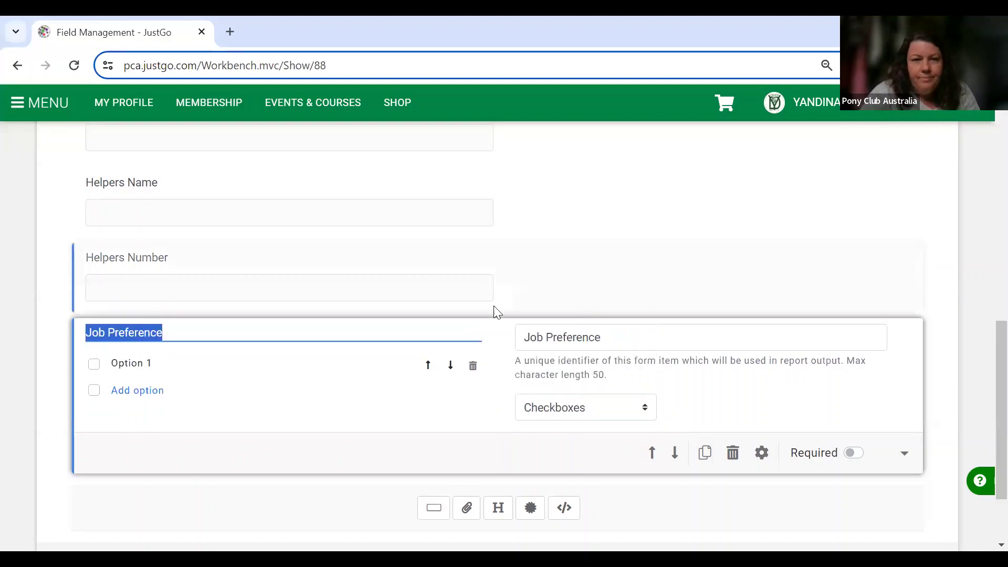
pyautogui.click(144, 362)
pyautogui.write('Dre')
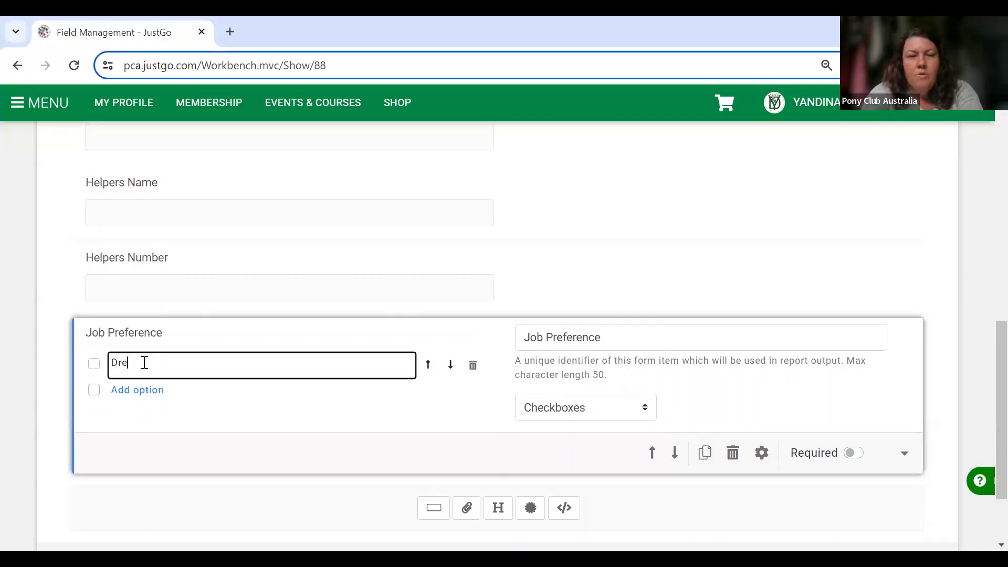
pyautogui.write('ssage Pencilling')
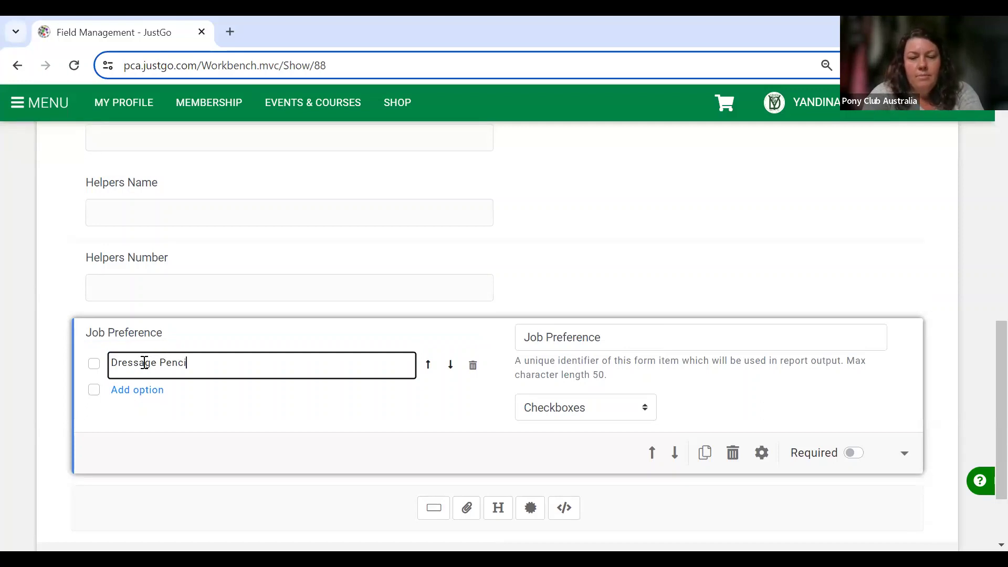
pyautogui.click(135, 391)
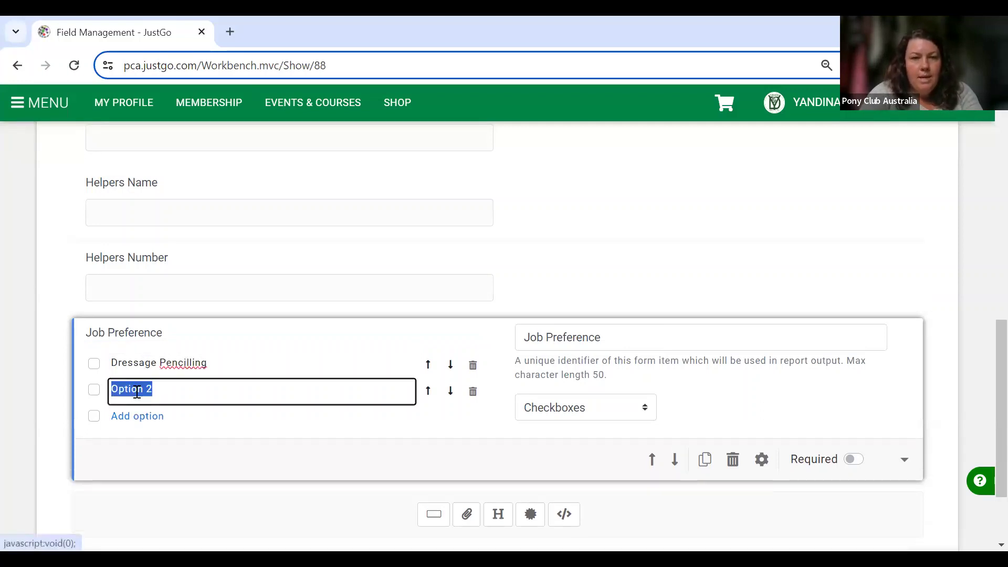
pyautogui.click(192, 364)
pyautogui.rightClick(193, 366)
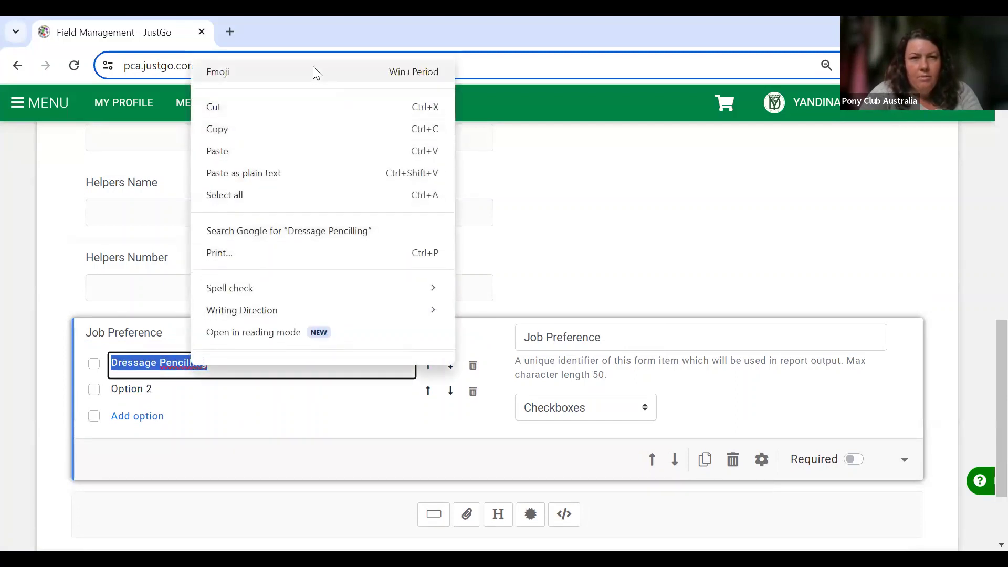
pyautogui.click(170, 383)
pyautogui.click(191, 363)
pyautogui.click(191, 364)
pyautogui.press('BackSpace')
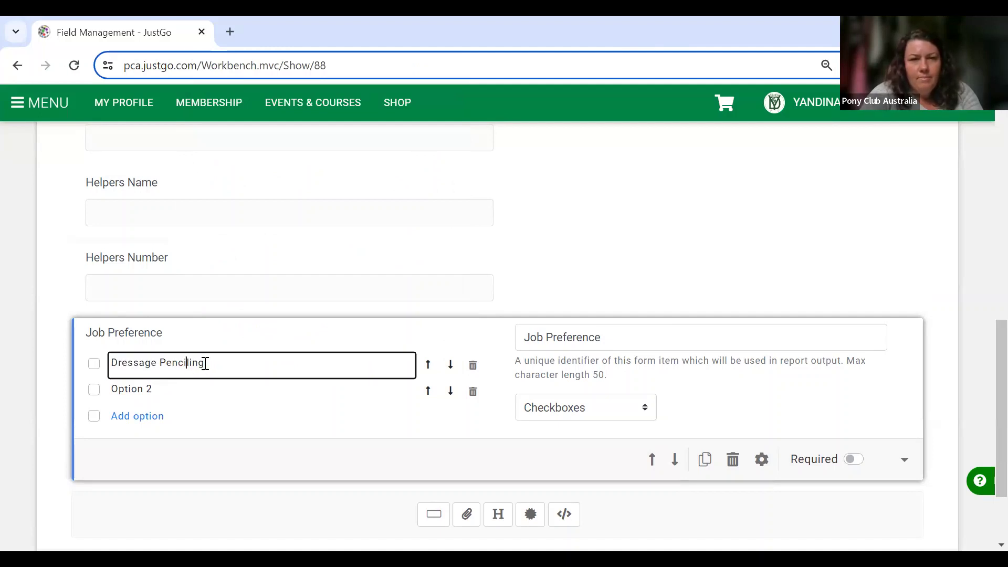
# Add checkbox options Show Jump Penciling, Show Jump Rails, Set Up and Pack Up.
pyautogui.click(199, 400)
pyautogui.write('Show Jump')
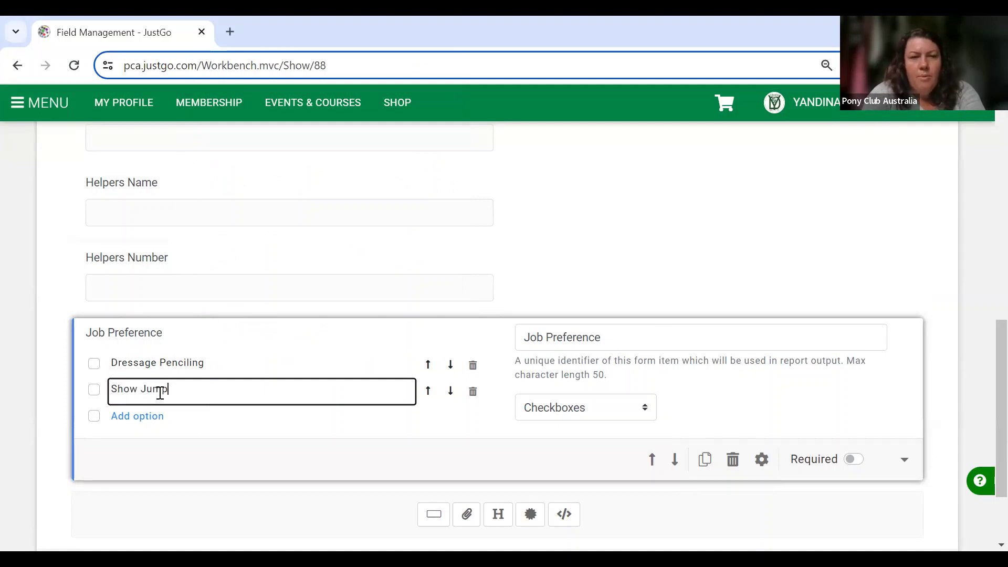
pyautogui.write(' Penciling')
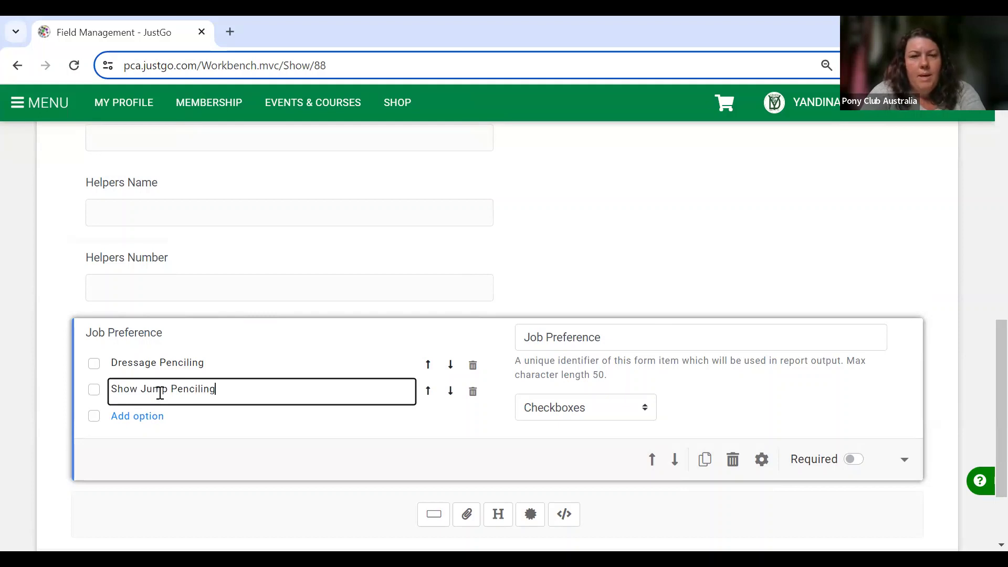
pyautogui.click(138, 420)
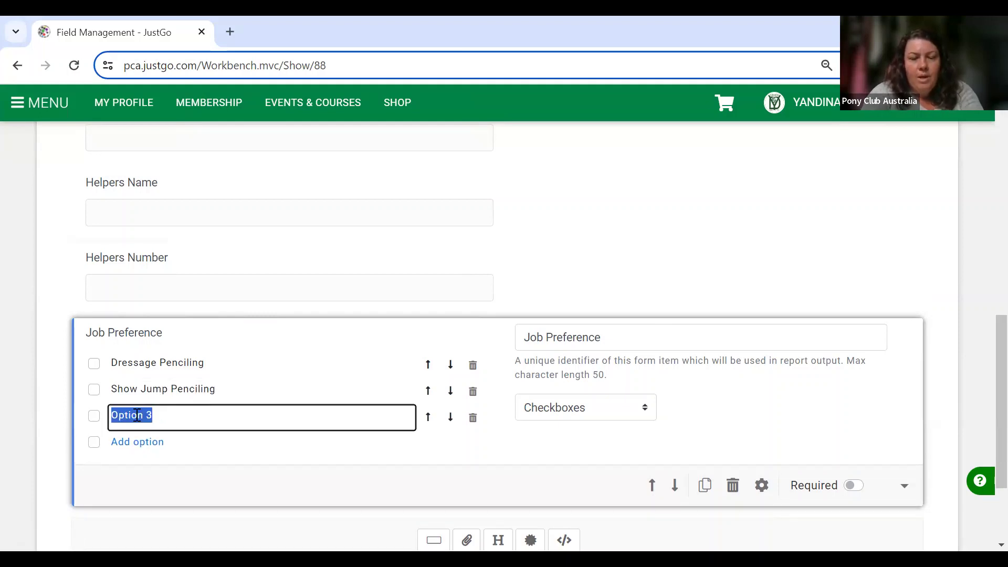
pyautogui.write('Show Jump Rails')
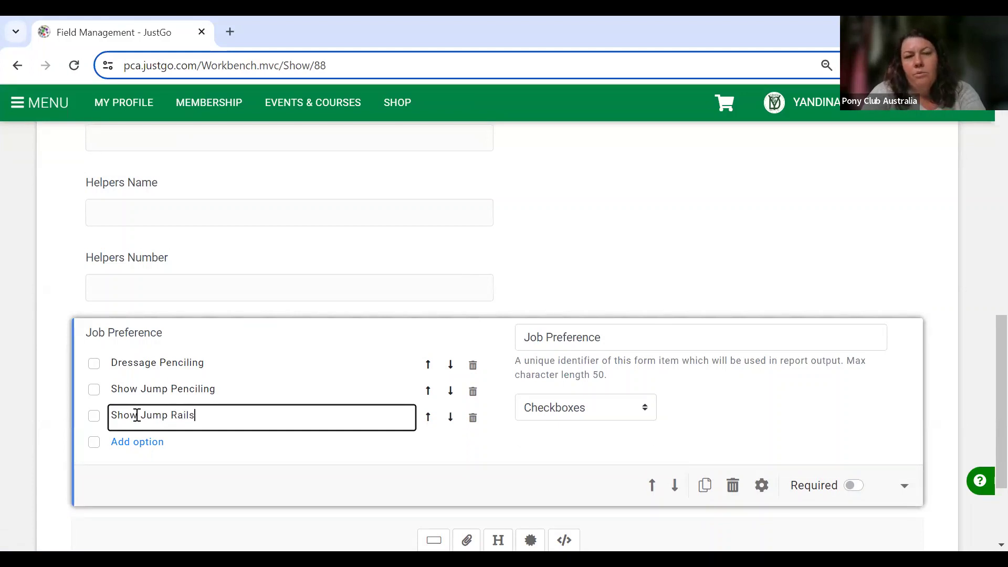
pyautogui.click(139, 442)
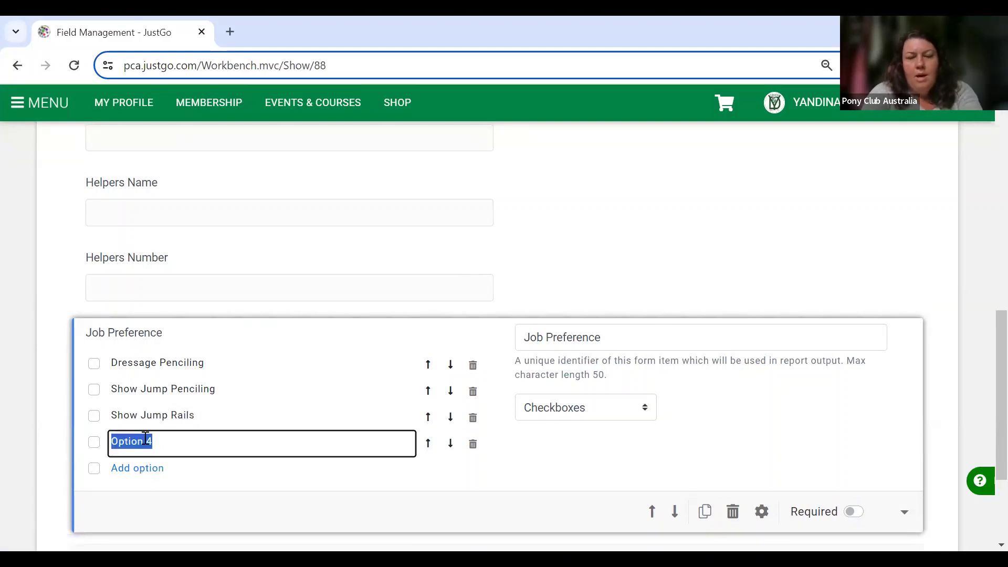
pyautogui.write('Set U')
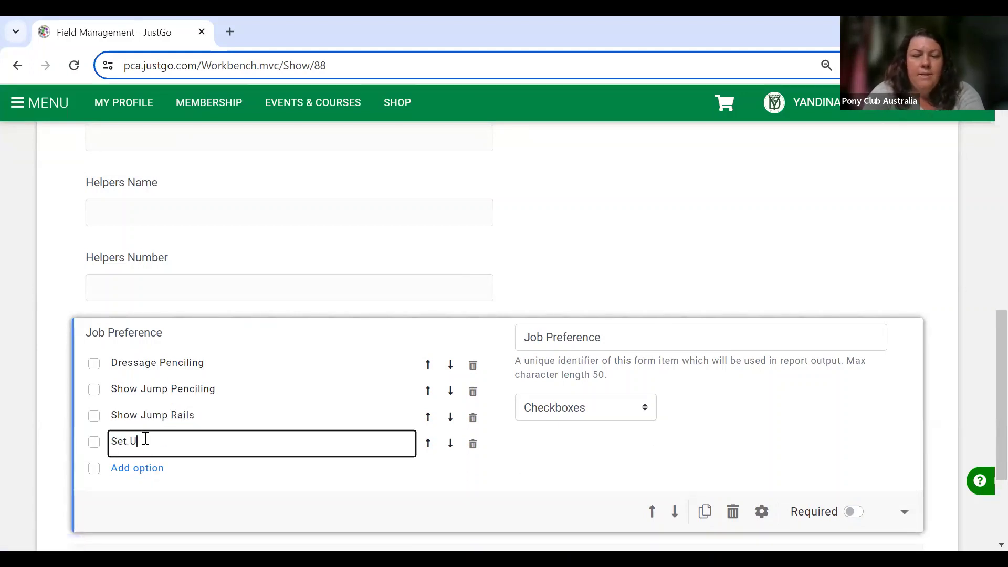
pyautogui.write('p')
pyautogui.click(144, 468)
pyautogui.write('Pa')
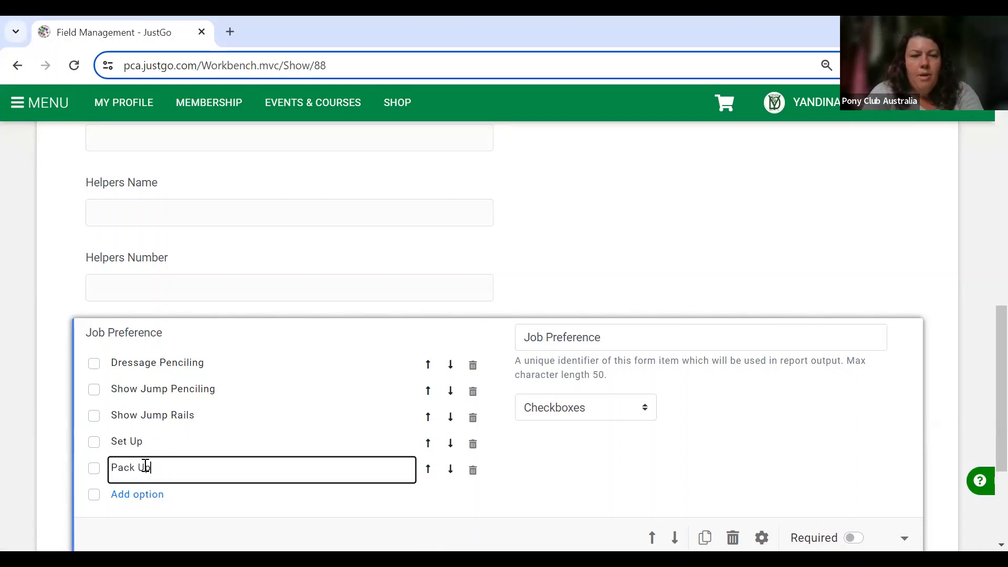
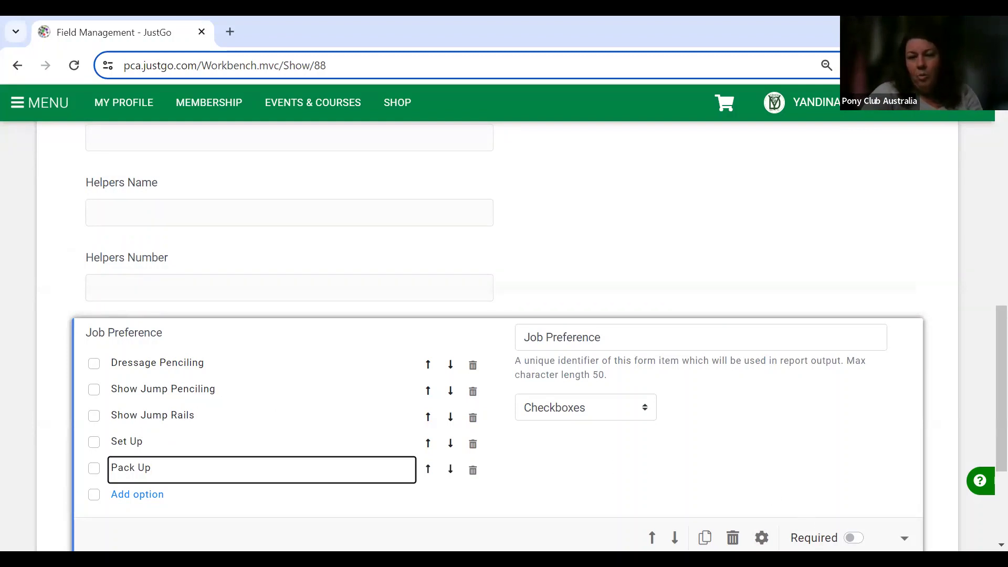
# Make the Job Preference checkbox question required and save the PCA CT Questions booking form.
pyautogui.click(853, 538)
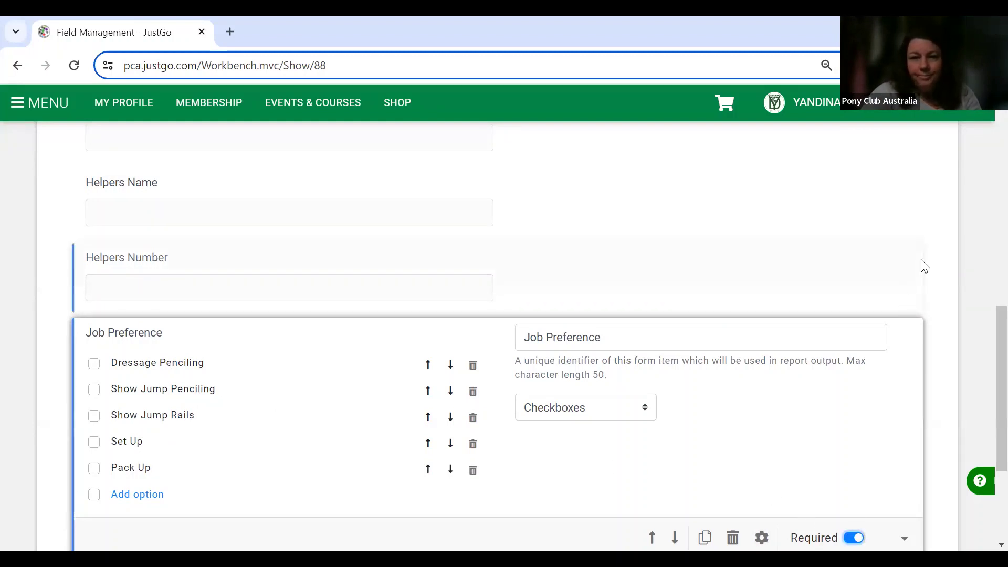
pyautogui.scroll(-2, 921, 266)
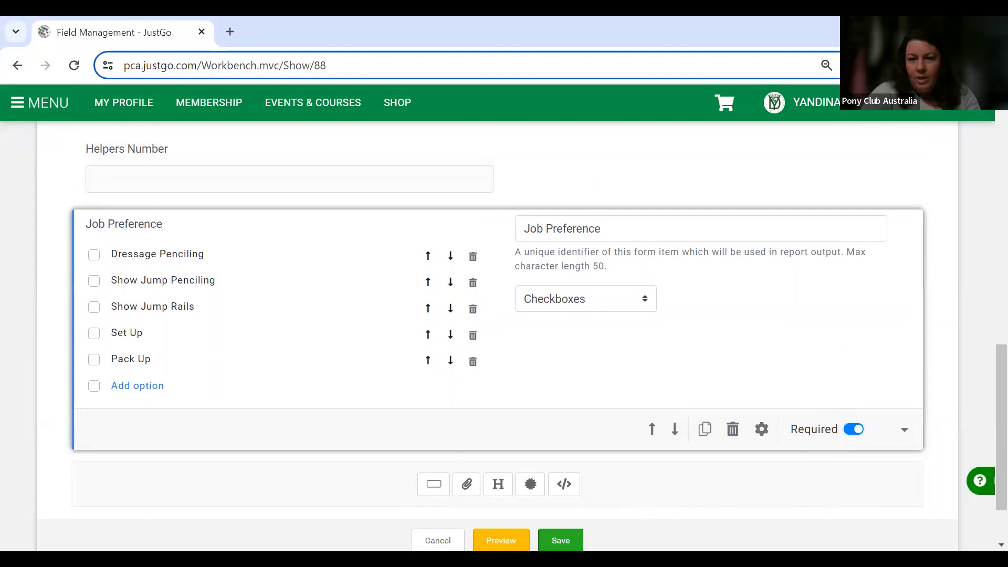
pyautogui.click(560, 540)
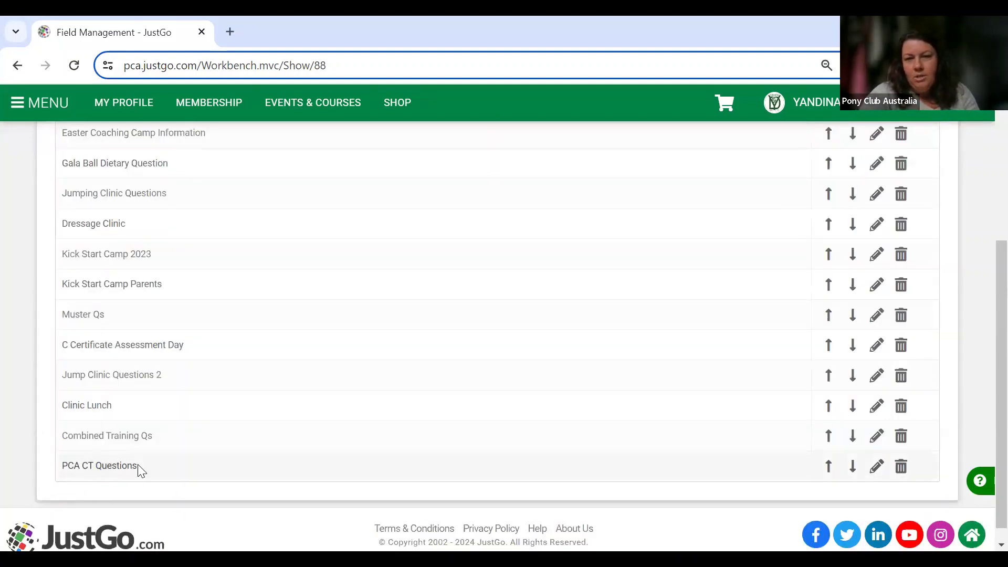
# Go to Event Management from the main menu and open PCA Combined Training for editing.
pyautogui.scroll(5, 141, 470)
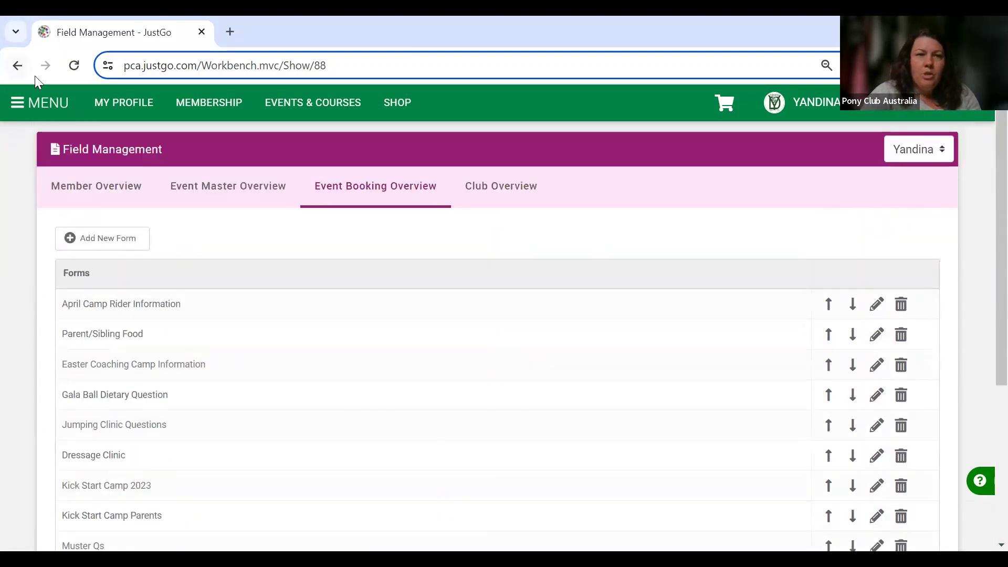
pyautogui.click(36, 111)
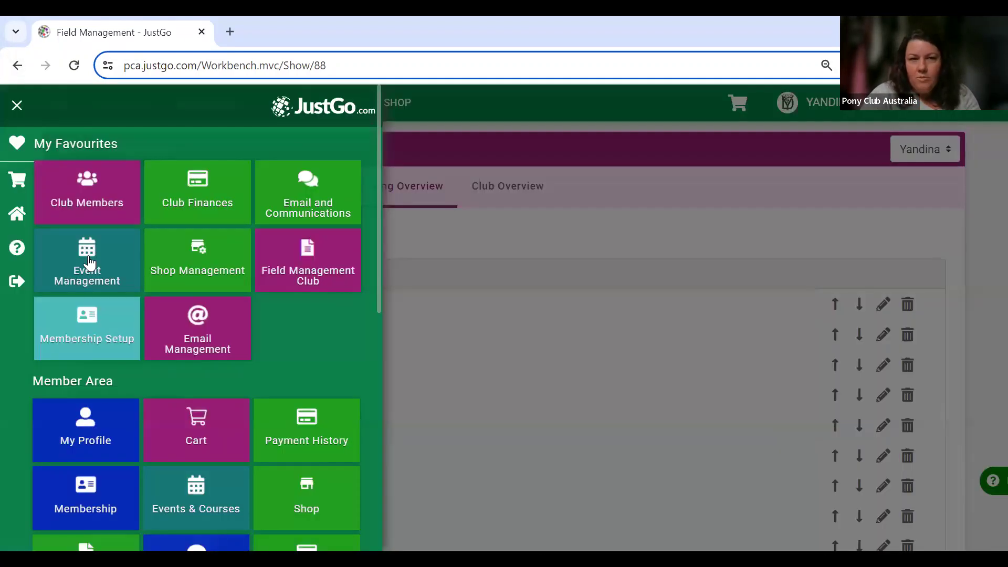
pyautogui.click(89, 261)
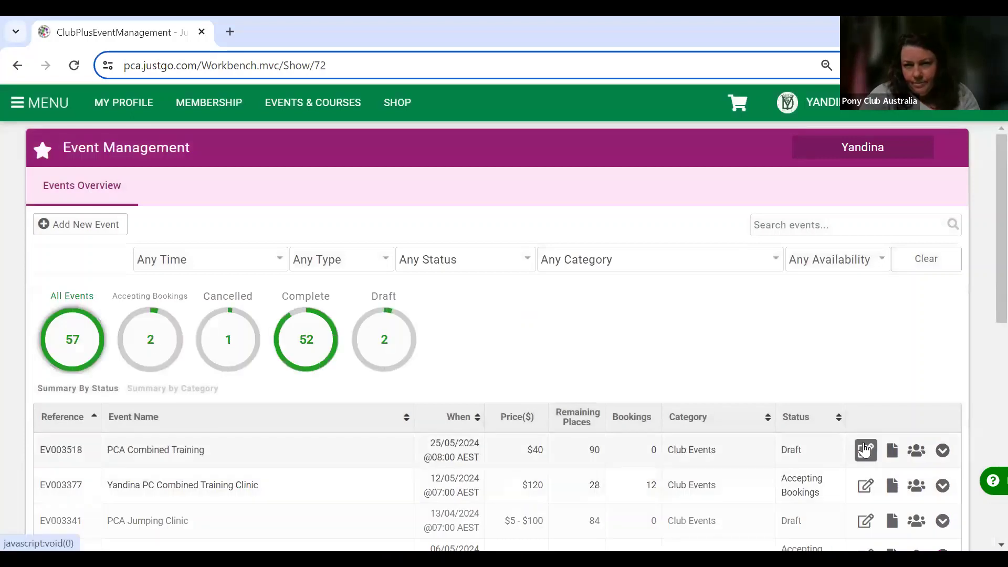
pyautogui.click(864, 450)
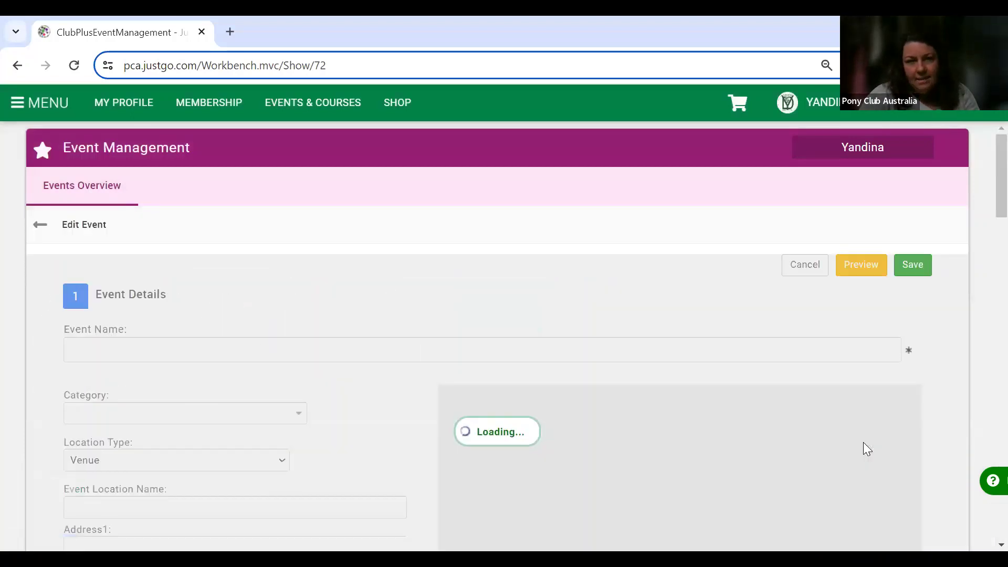
# Open the A1 Prelim 60cm ticket's settings and start adding a booking form.
pyautogui.scroll(-20, 431, 356)
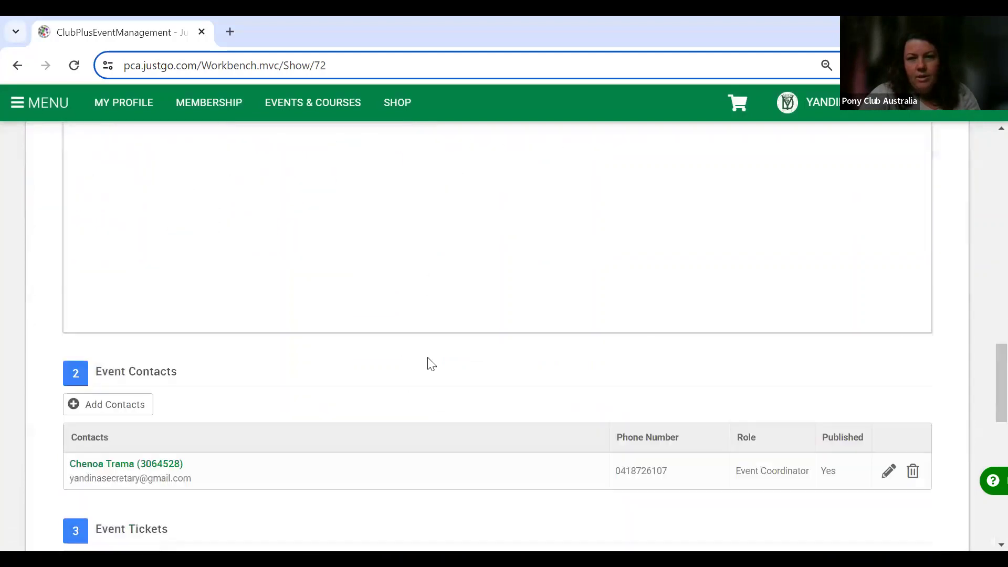
pyautogui.scroll(-1, 432, 363)
pyautogui.scroll(1, 431, 363)
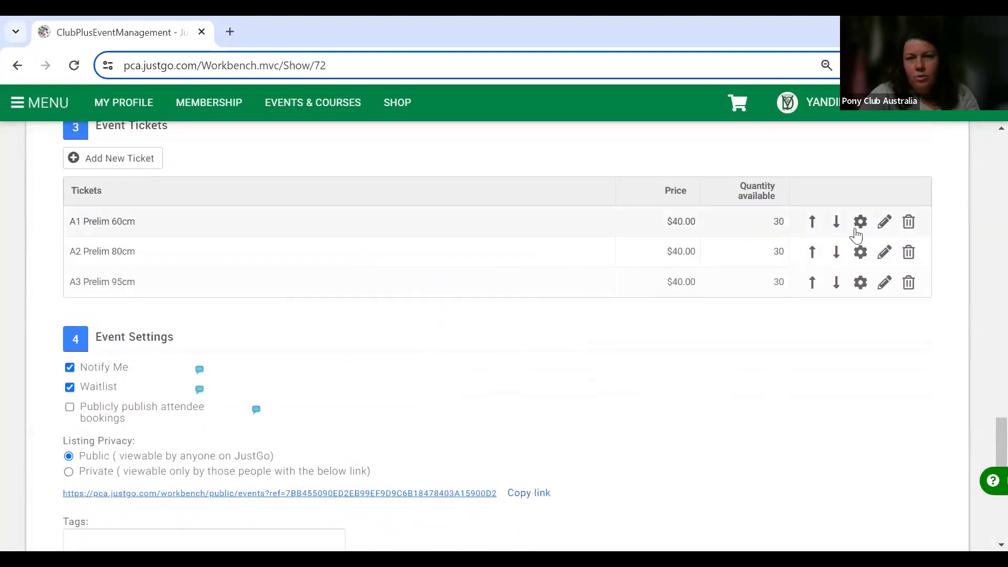
pyautogui.click(859, 226)
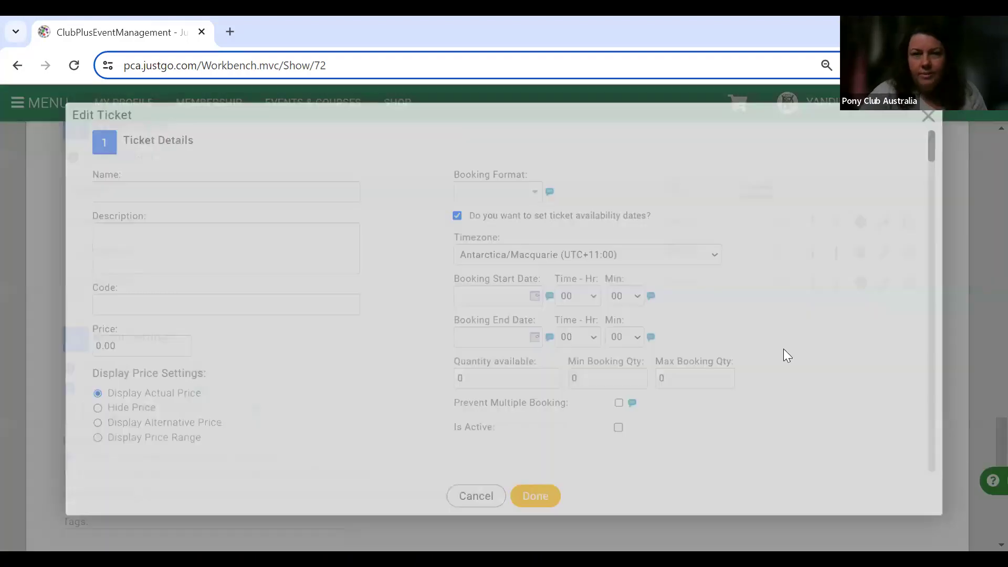
pyautogui.scroll(-15, 782, 393)
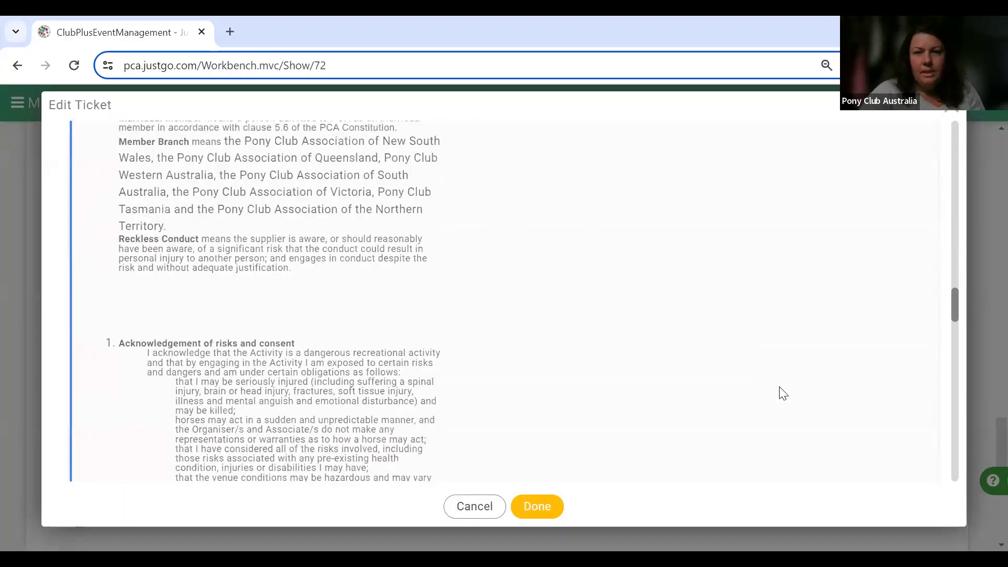
pyautogui.scroll(-15, 782, 393)
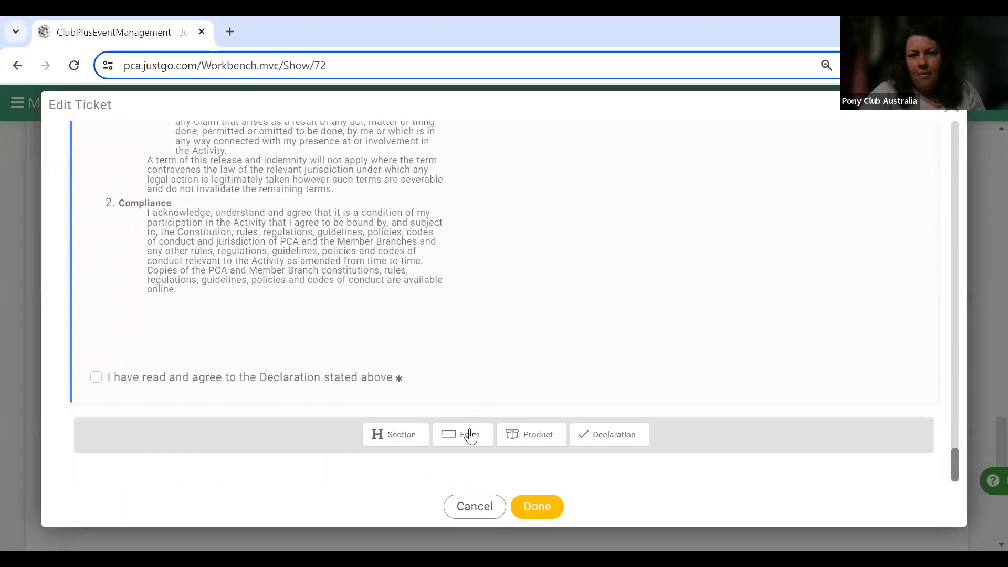
pyautogui.click(470, 436)
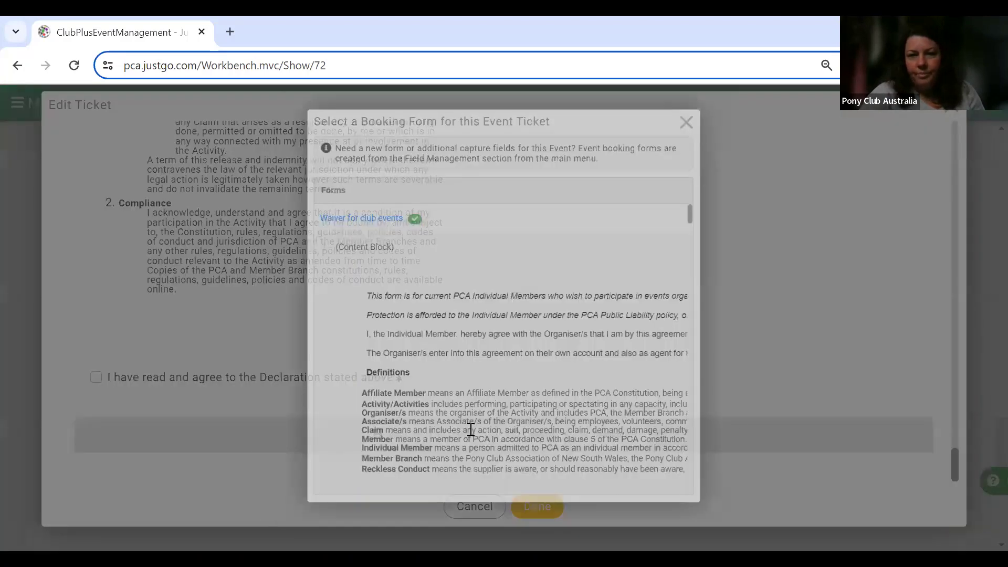
# Attach the PCA CT Questions form to the ticket and finish editing it.
pyautogui.scroll(-5, 470, 428)
pyautogui.scroll(-15, 469, 428)
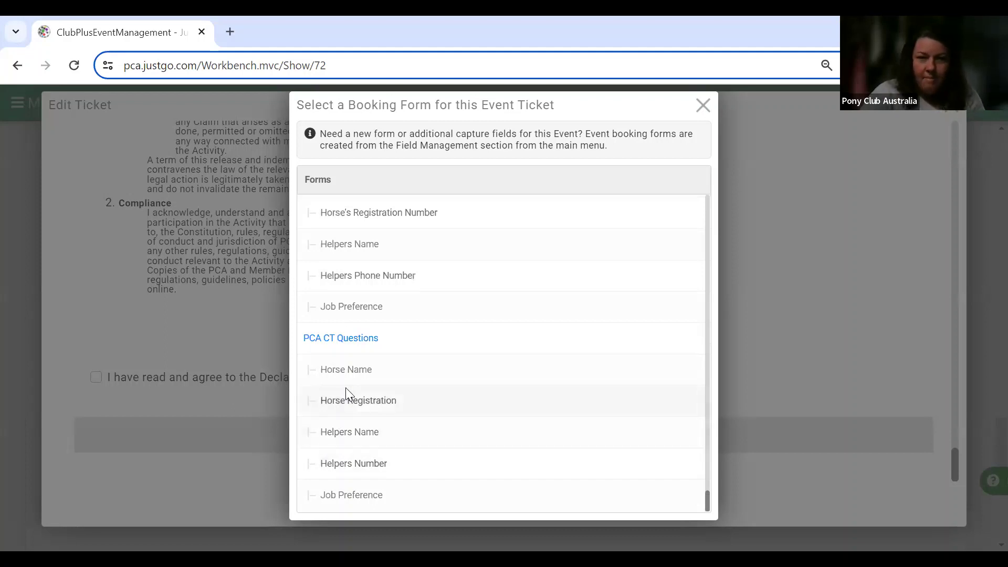
pyautogui.click(313, 348)
pyautogui.scroll(-8, 475, 398)
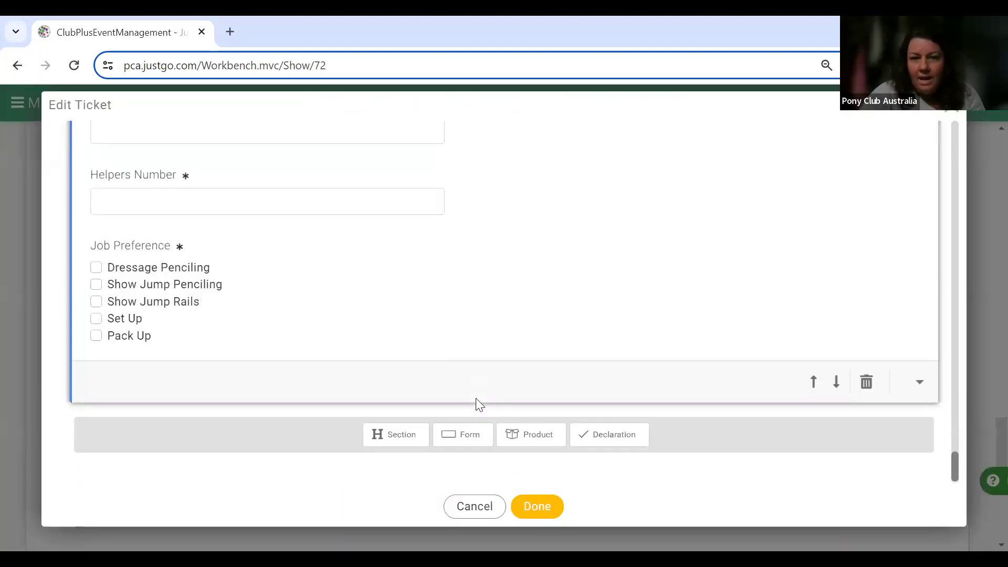
pyautogui.scroll(6, 476, 398)
pyautogui.scroll(-6, 476, 398)
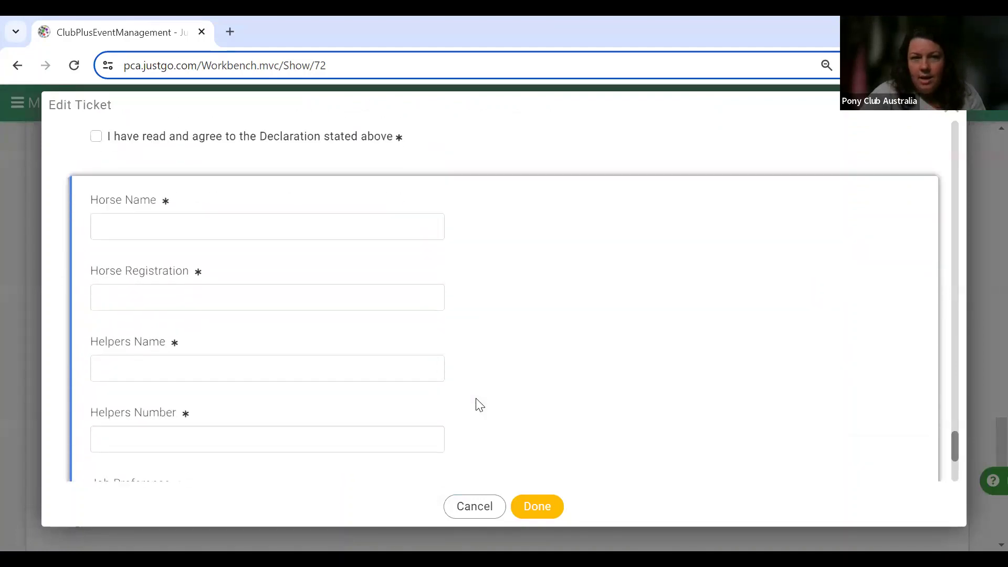
pyautogui.scroll(4, 475, 397)
pyautogui.scroll(-3, 476, 398)
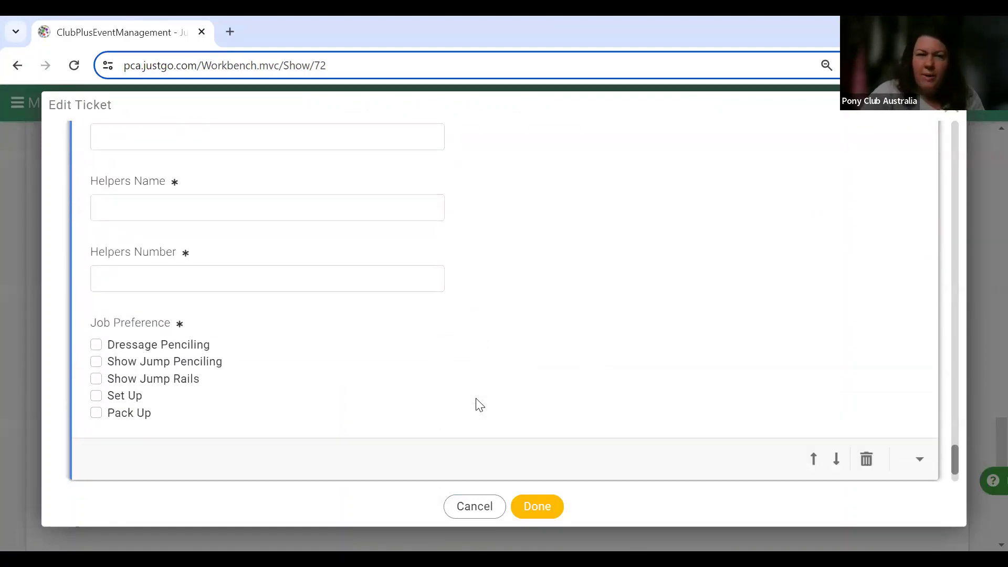
pyautogui.scroll(3, 477, 401)
pyautogui.scroll(-3, 476, 400)
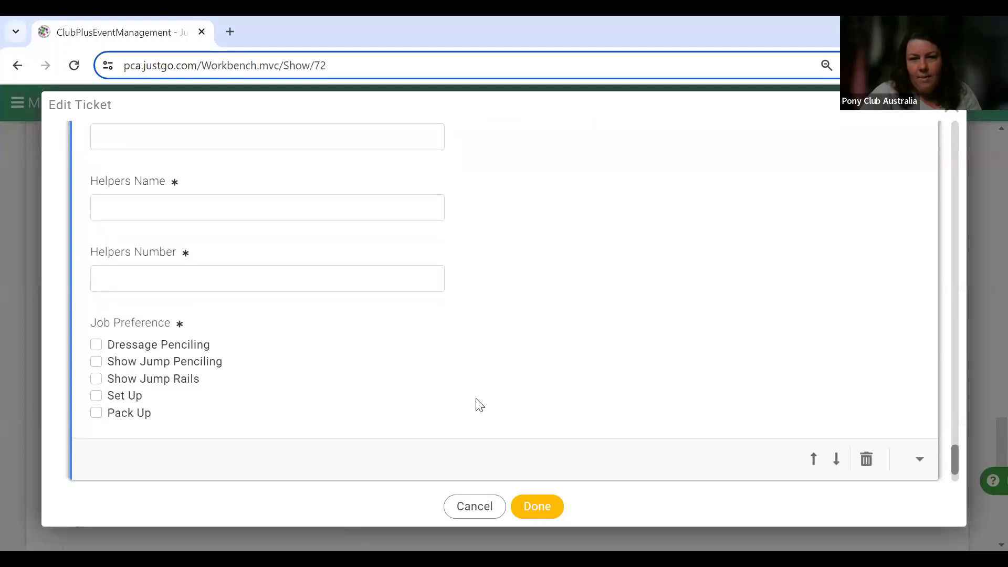
pyautogui.scroll(2, 480, 405)
pyautogui.scroll(-1, 479, 405)
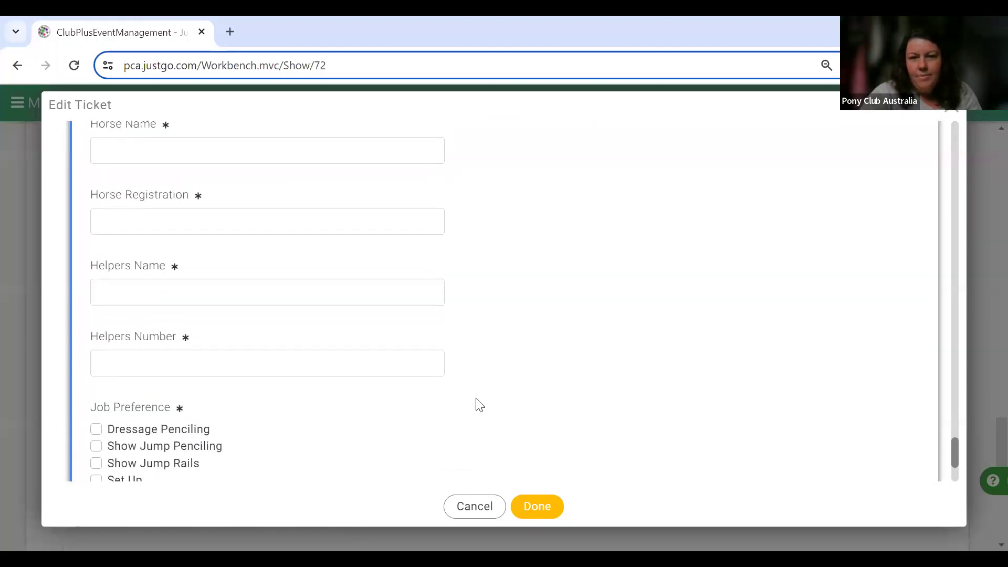
pyautogui.click(531, 506)
pyautogui.scroll(-2, 531, 504)
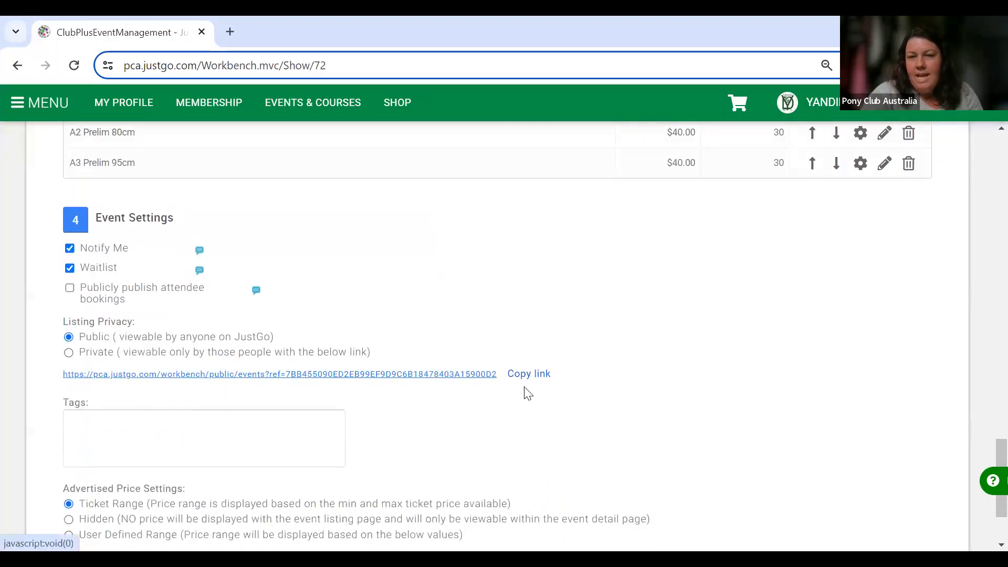
# Save the PCA Combined Training event changes, leaving it in Draft.
pyautogui.scroll(-2, 634, 414)
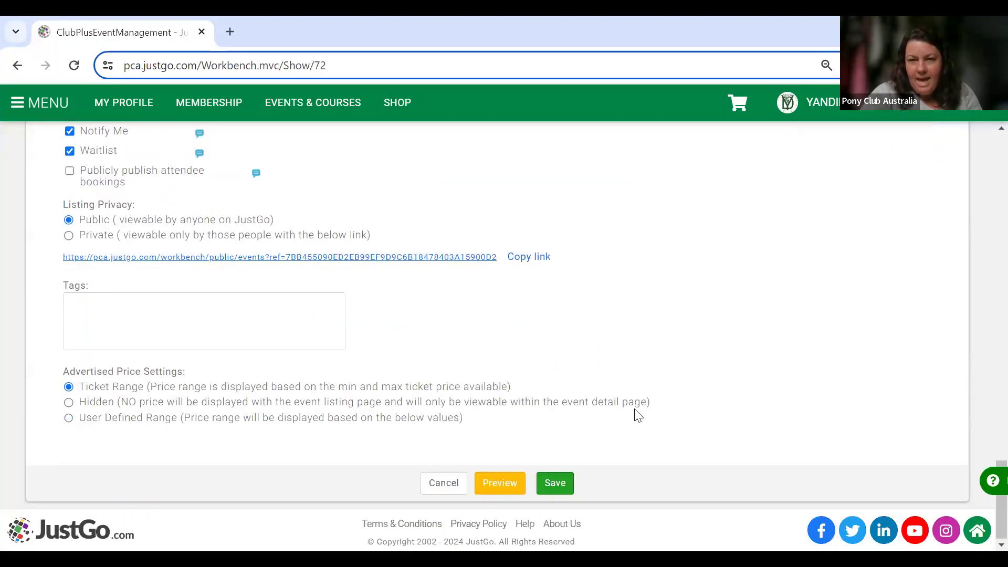
pyautogui.click(563, 486)
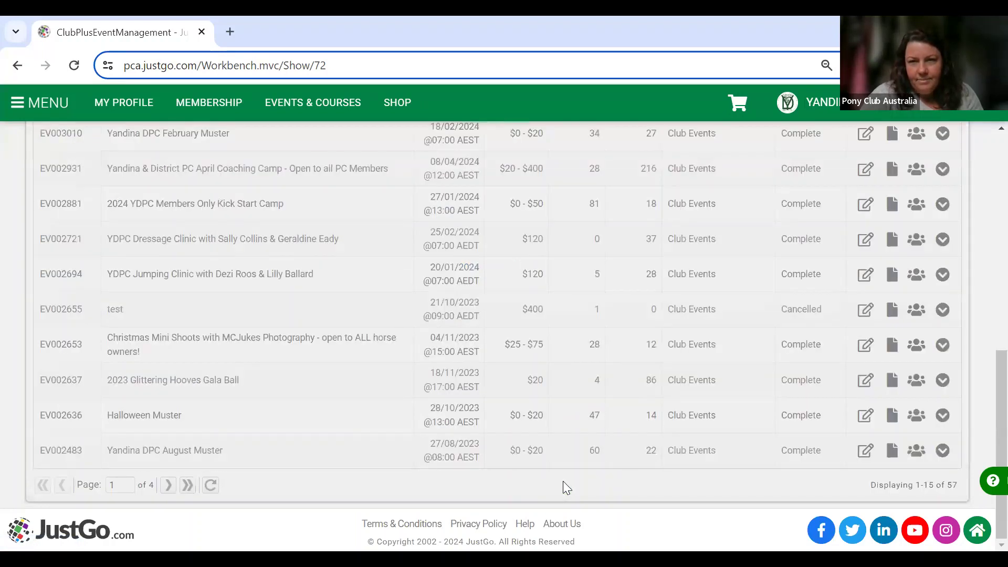
pyautogui.scroll(5, 566, 487)
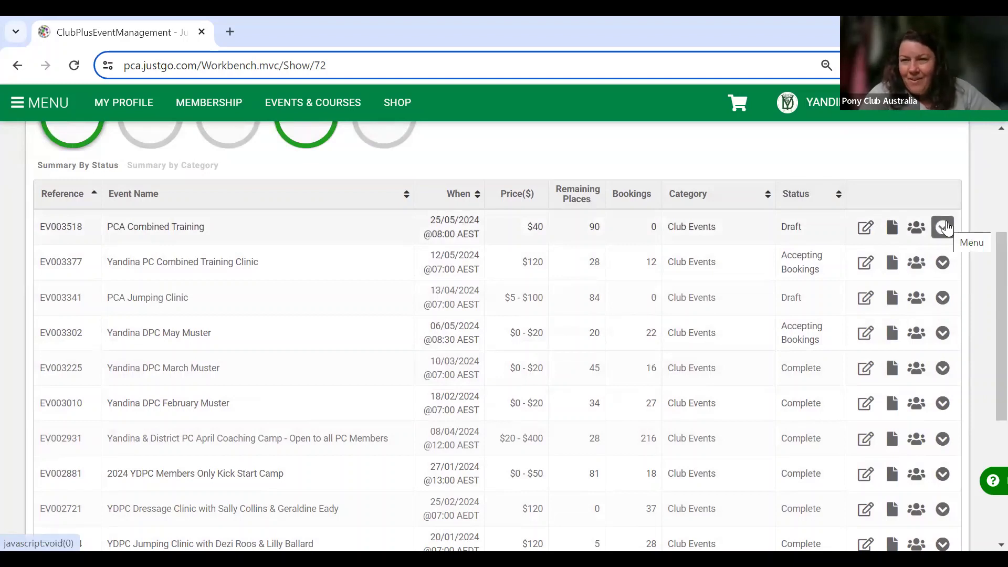
# Skip publishing and open the Yandina PC Combined Training Clinic (EV003377) bookings.
pyautogui.click(945, 227)
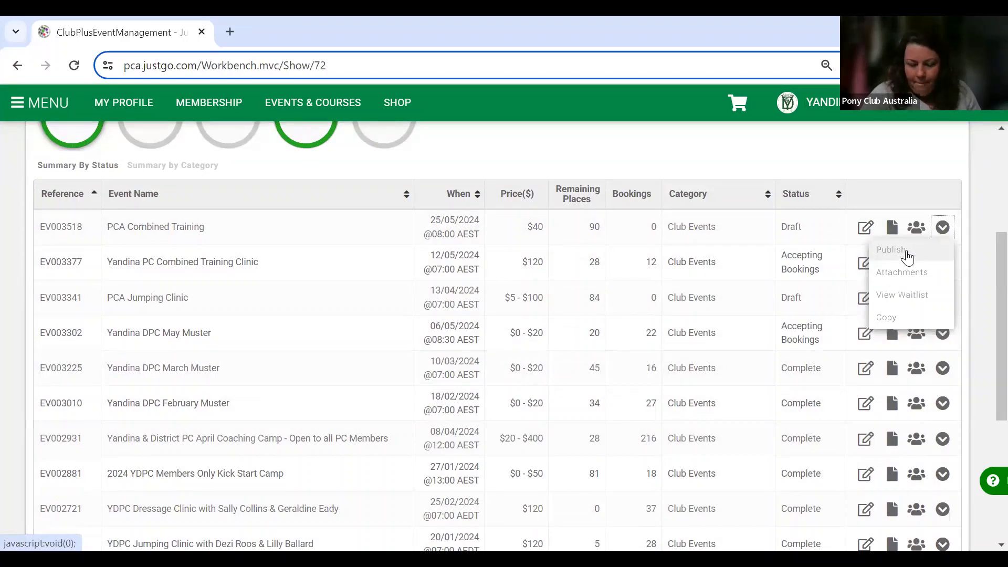
pyautogui.click(939, 171)
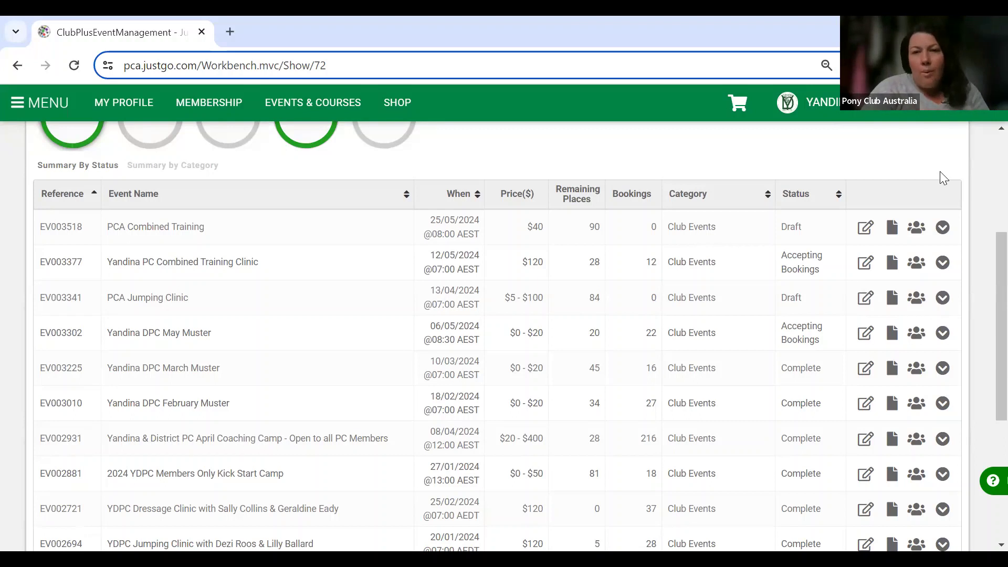
pyautogui.click(916, 264)
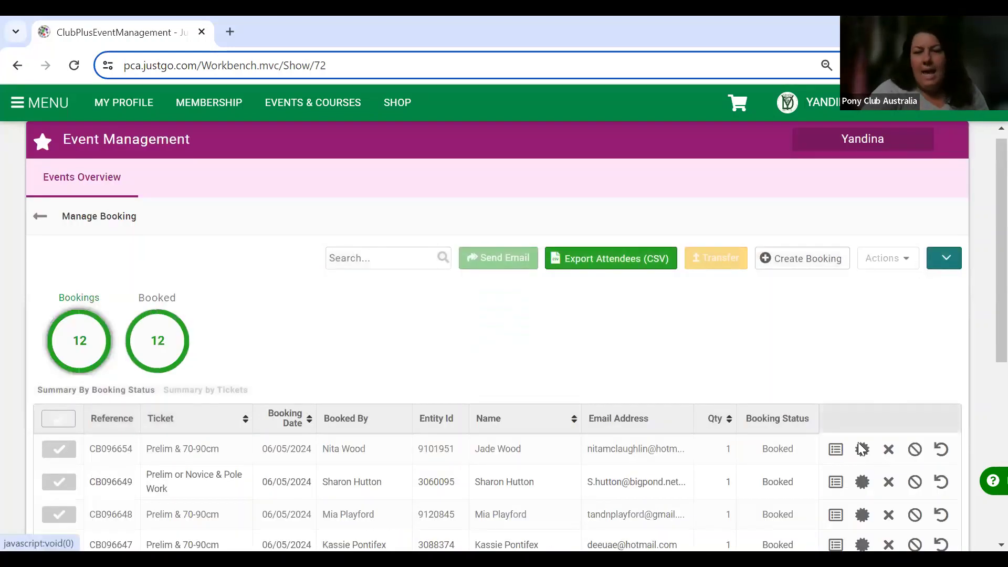
# Sort the clinic's 12 bookings by Ticket, then return to the Events Overview list.
pyautogui.scroll(-7, 817, 518)
pyautogui.scroll(8, 816, 515)
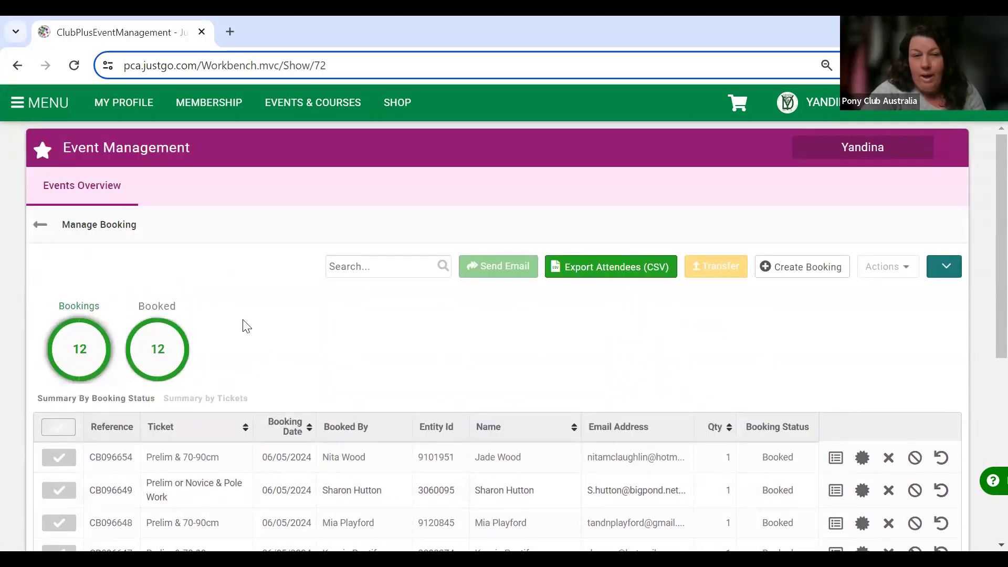
pyautogui.scroll(-3, 205, 274)
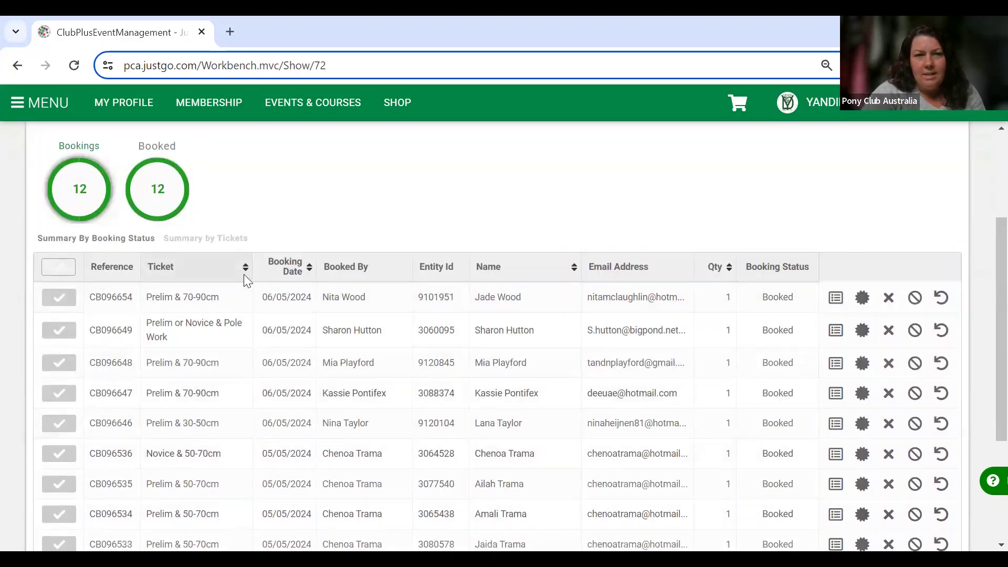
pyautogui.click(178, 273)
pyautogui.scroll(-3, 199, 473)
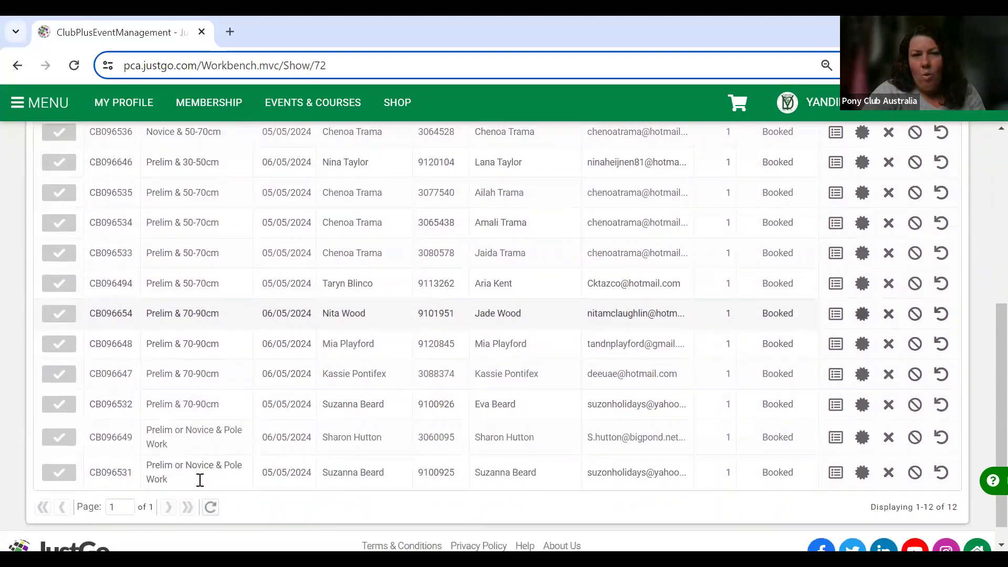
pyautogui.scroll(6, 200, 480)
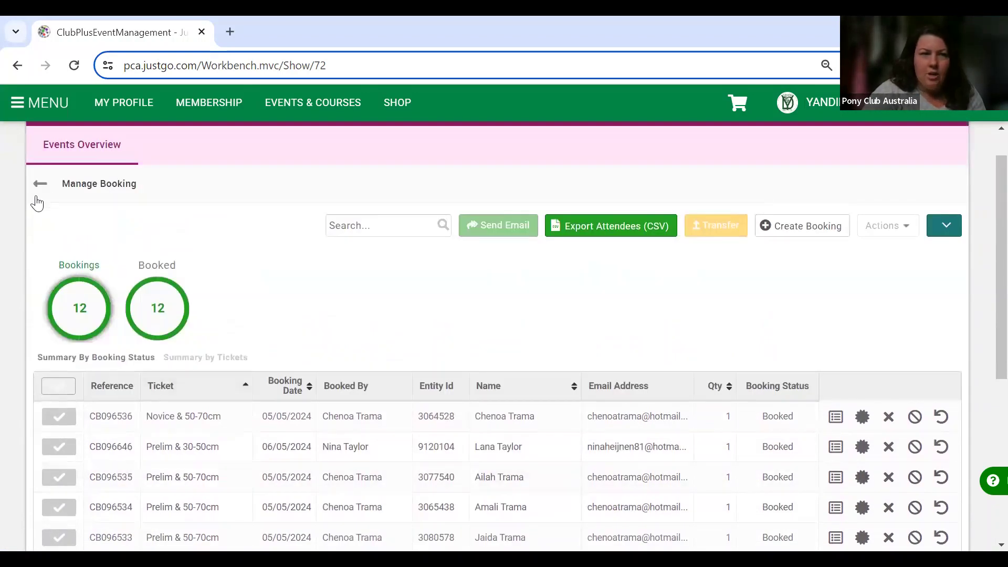
pyautogui.click(41, 185)
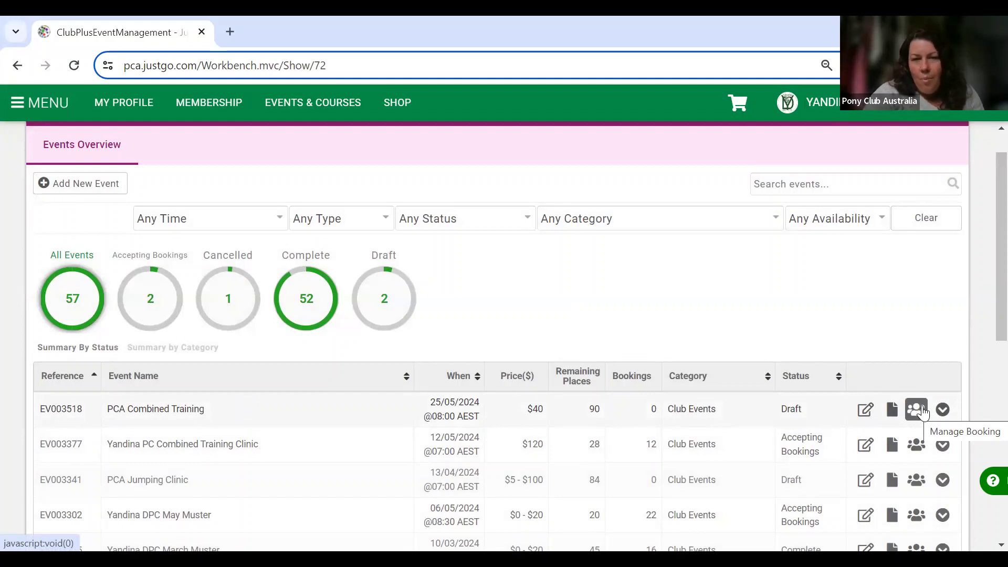
pyautogui.scroll(-2, 735, 428)
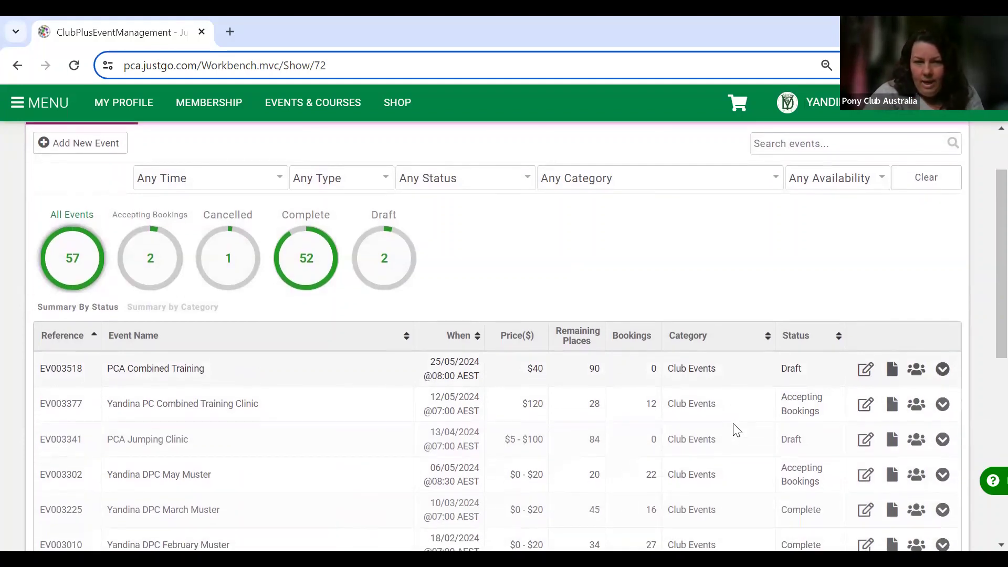
# Open the Manage Booking list for the April Coaching Camp (EV002931).
pyautogui.scroll(-3, 735, 428)
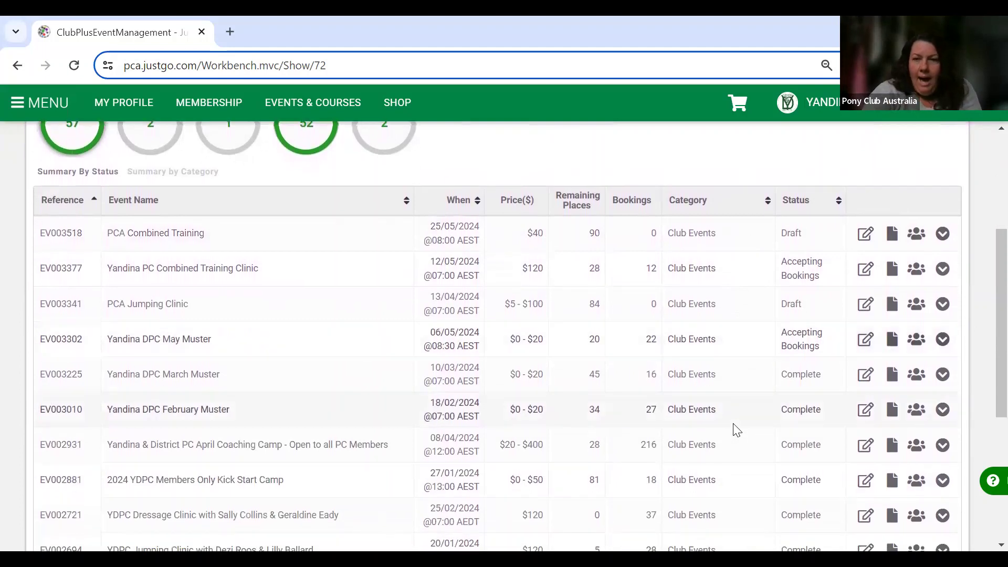
pyautogui.click(915, 452)
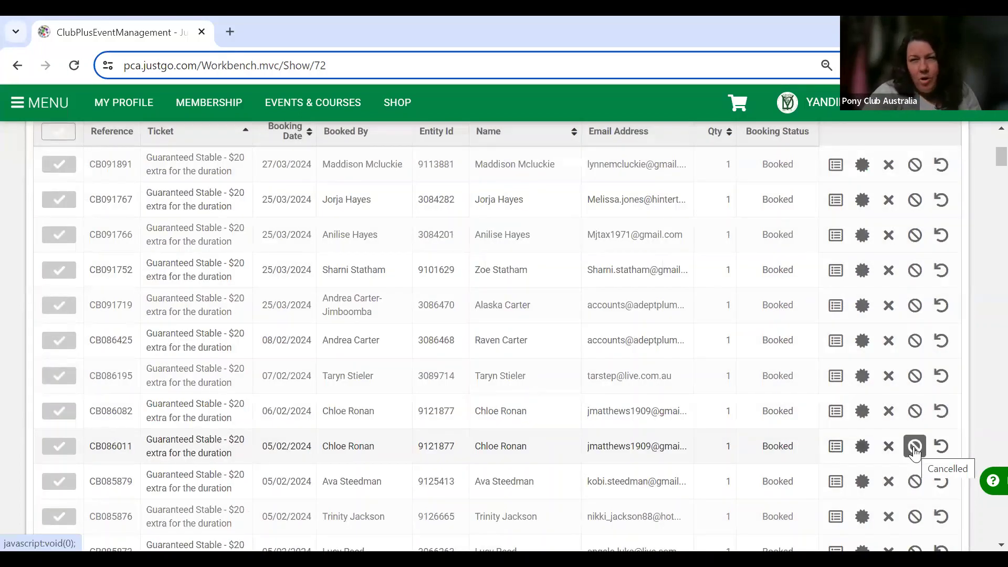
pyautogui.scroll(1, 916, 452)
pyautogui.scroll(5, 913, 449)
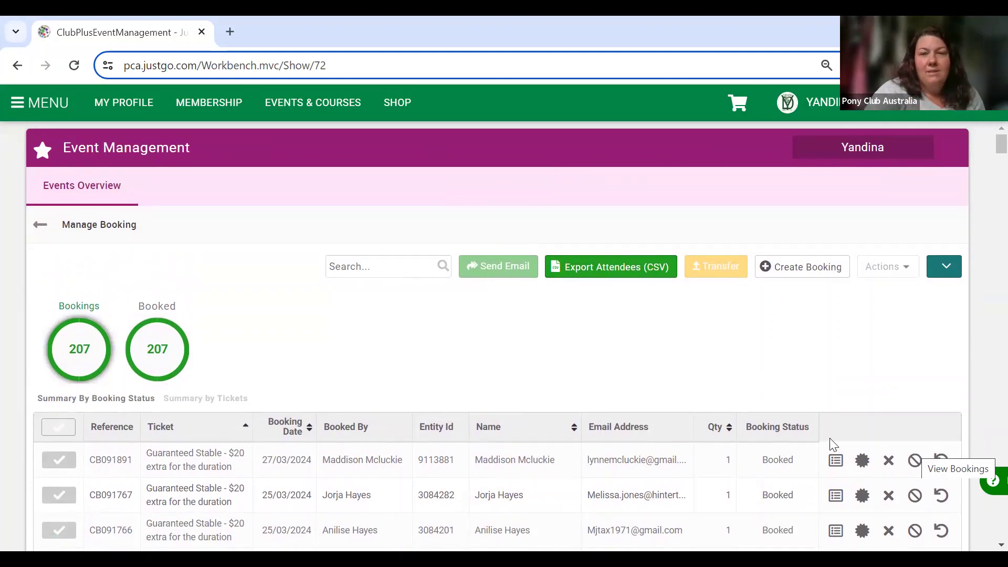
pyautogui.click(55, 432)
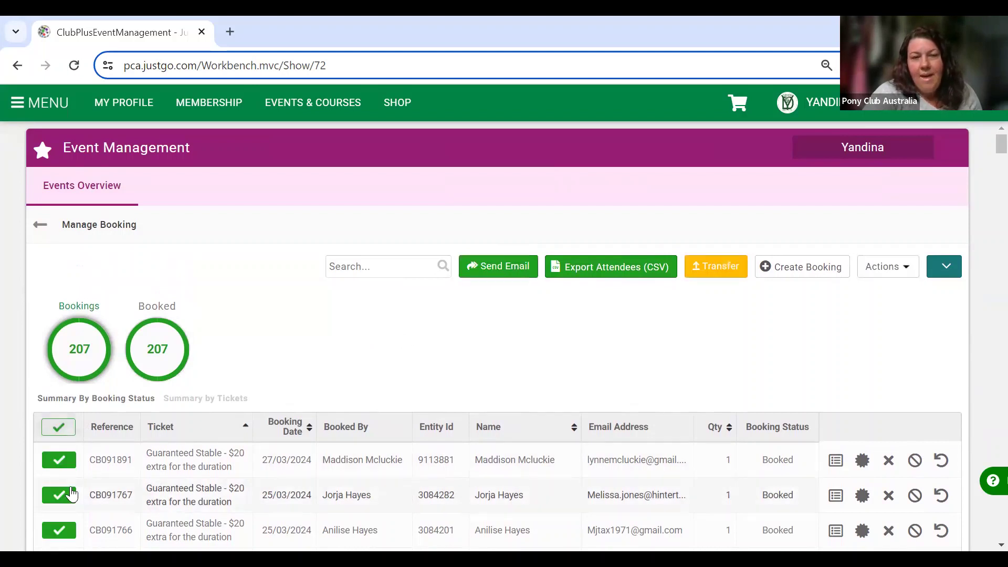
pyautogui.scroll(-10, 68, 491)
pyautogui.scroll(-10, 72, 494)
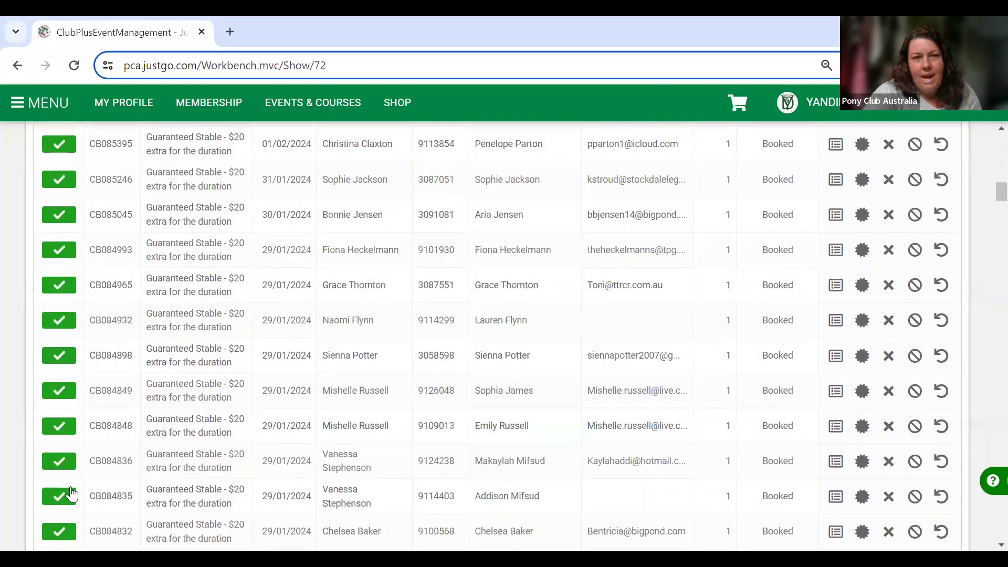
pyautogui.scroll(20, 72, 494)
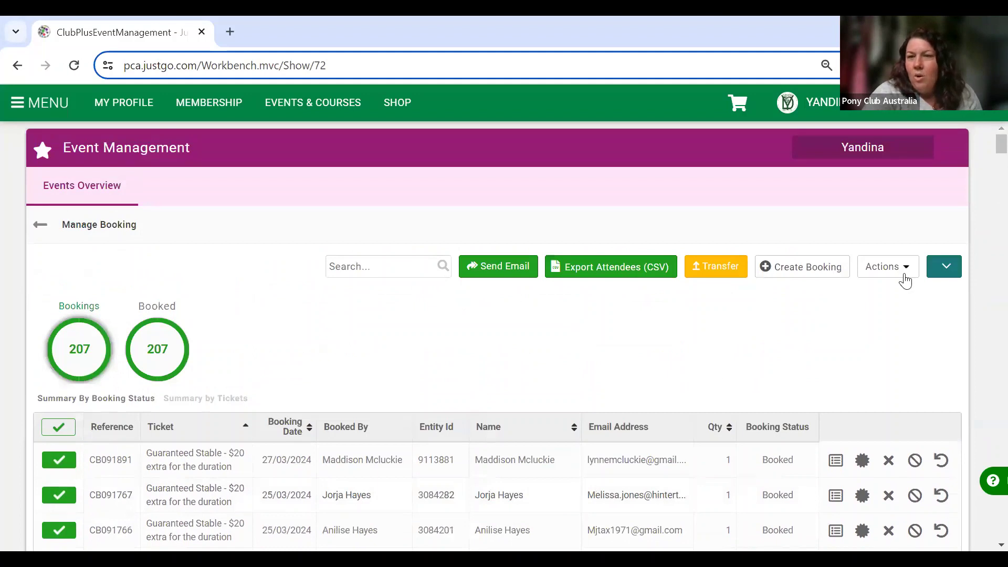
pyautogui.click(890, 267)
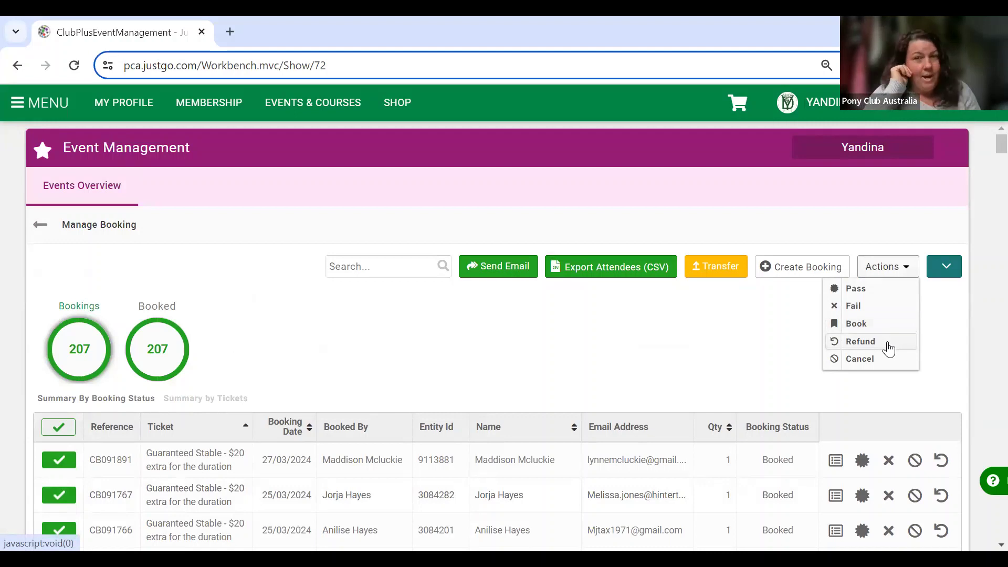
pyautogui.click(671, 364)
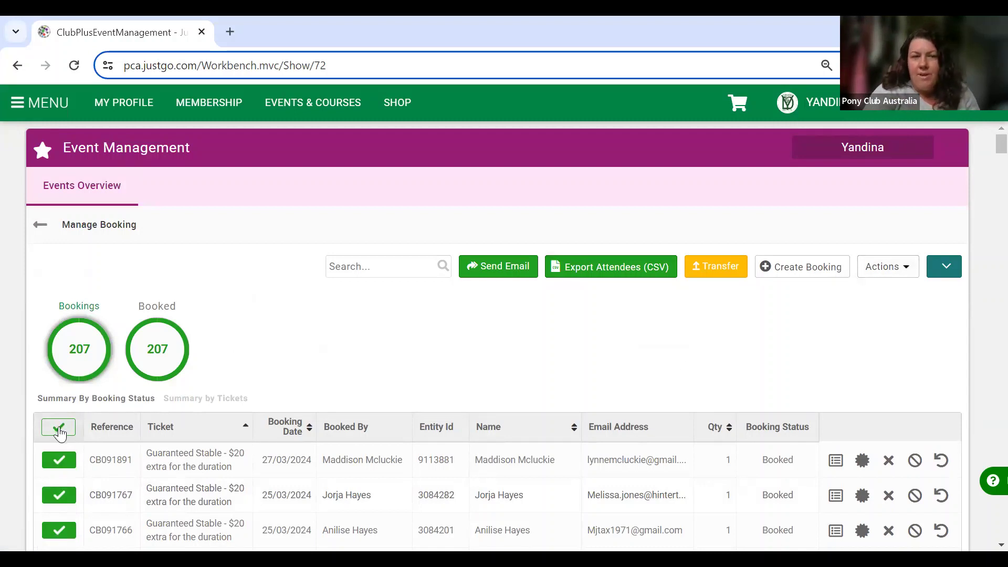
pyautogui.click(60, 429)
pyautogui.scroll(-3, 717, 372)
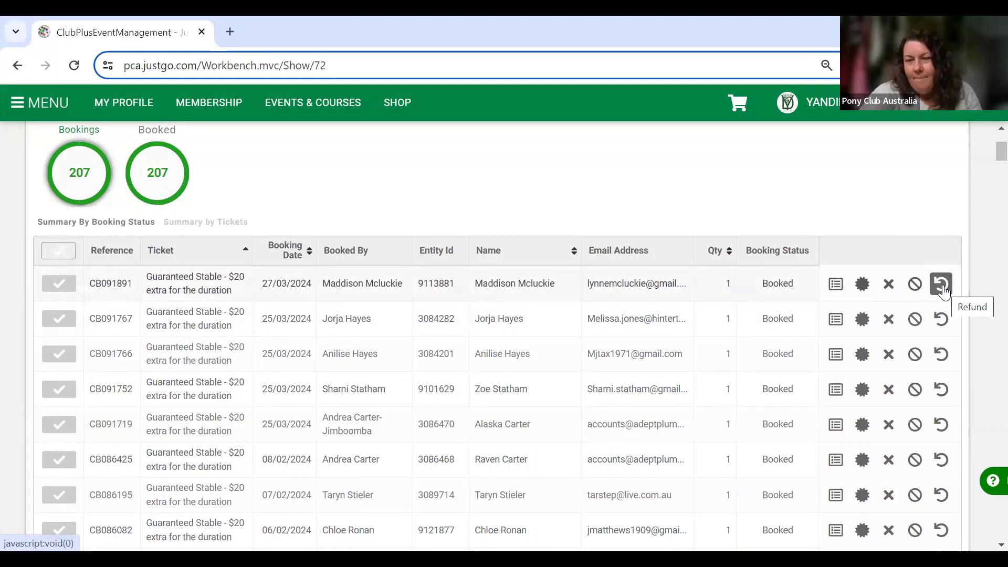
pyautogui.scroll(3, 944, 291)
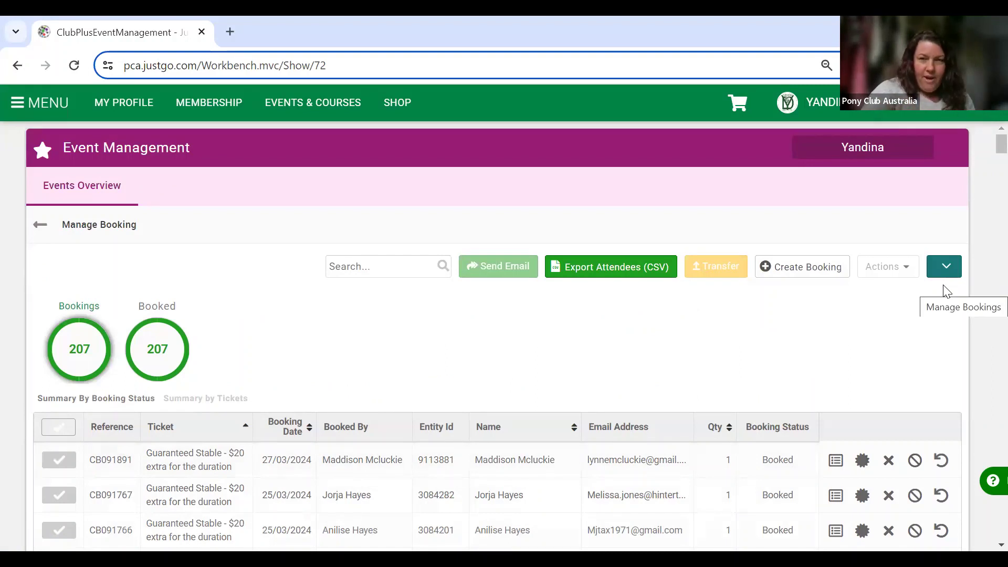
pyautogui.click(36, 226)
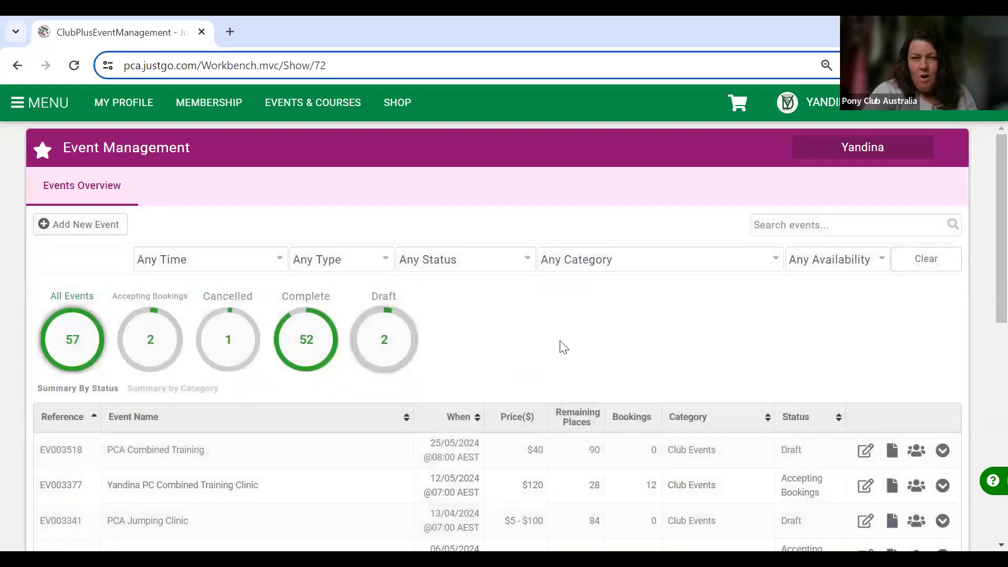
# Expand the extra options on the April Coaching Camp (EV002931) row.
pyautogui.scroll(-4, 564, 347)
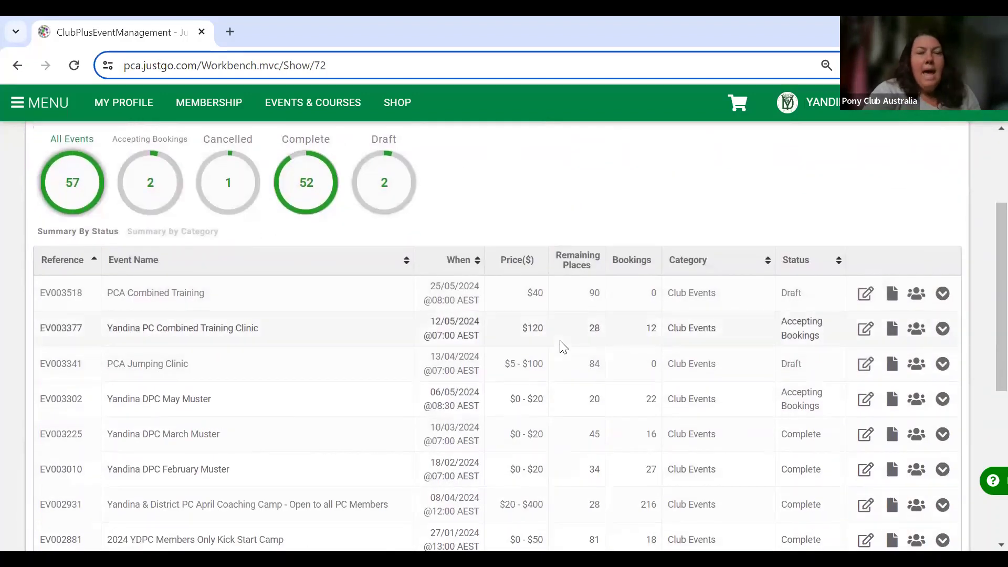
pyautogui.scroll(-2, 563, 346)
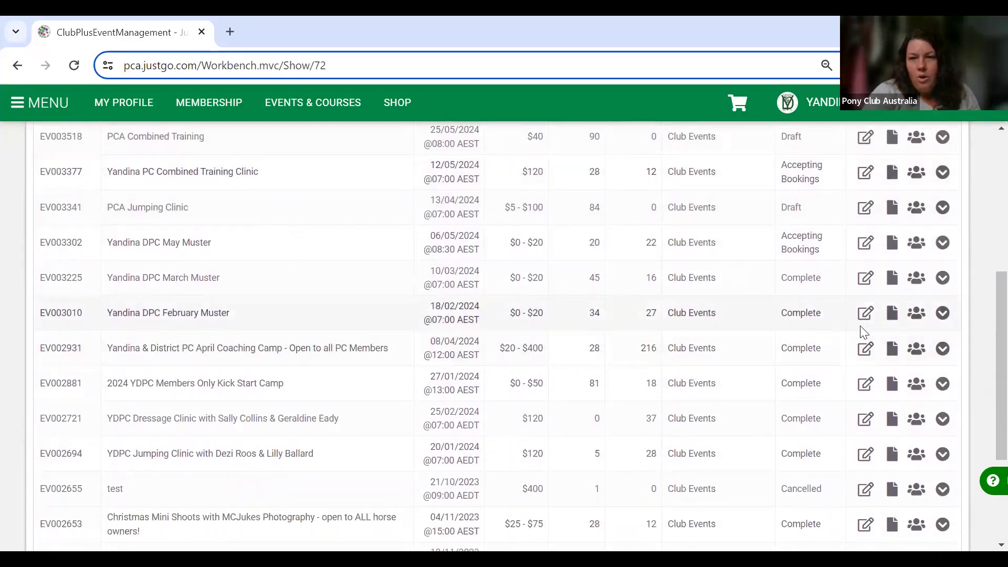
pyautogui.click(943, 349)
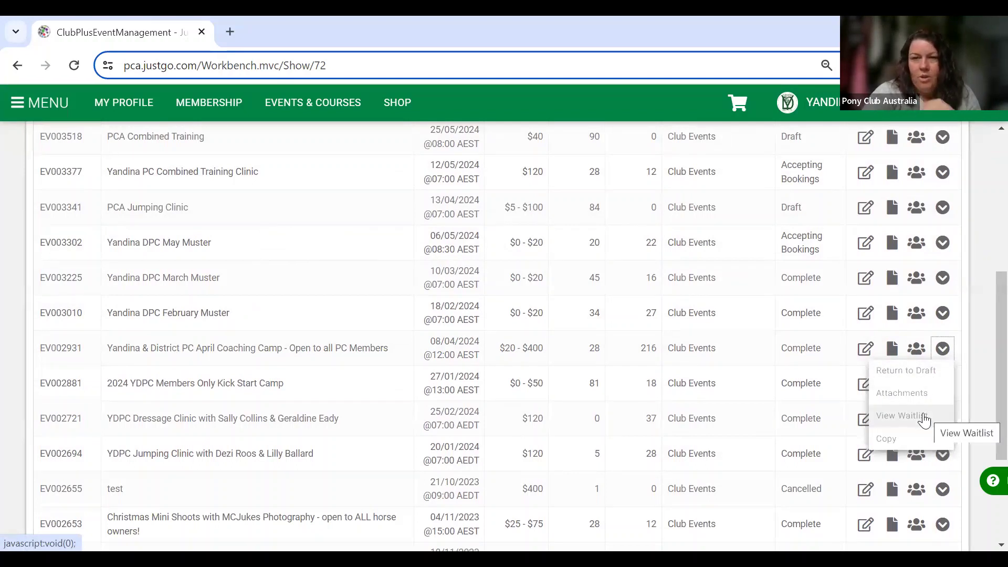
pyautogui.click(923, 415)
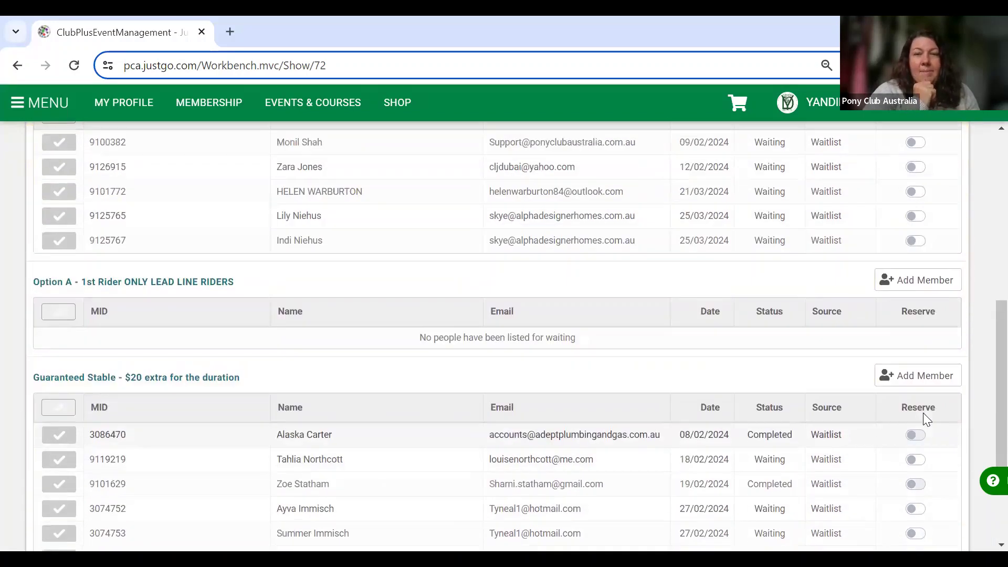
pyautogui.scroll(7, 877, 427)
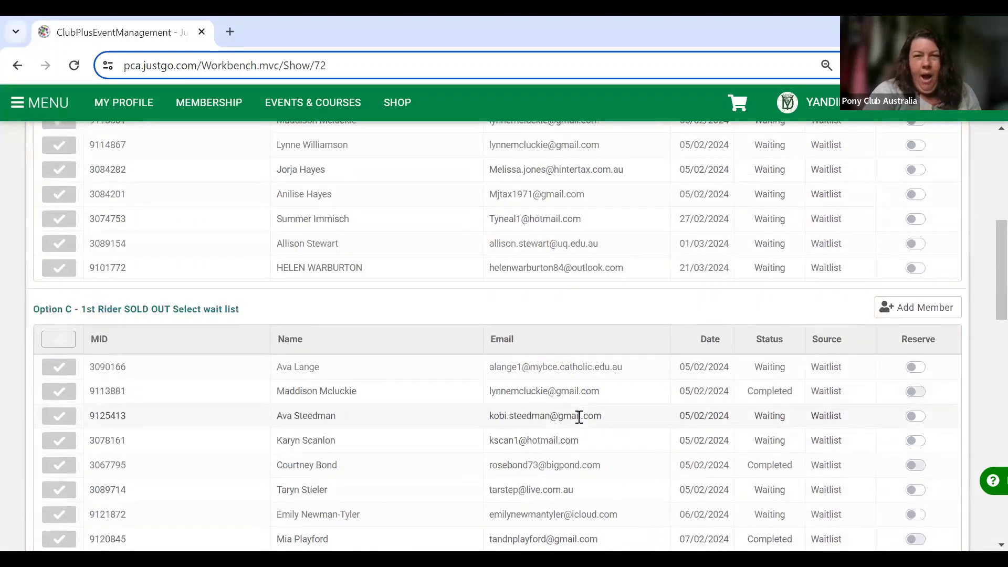
pyautogui.scroll(5, 580, 417)
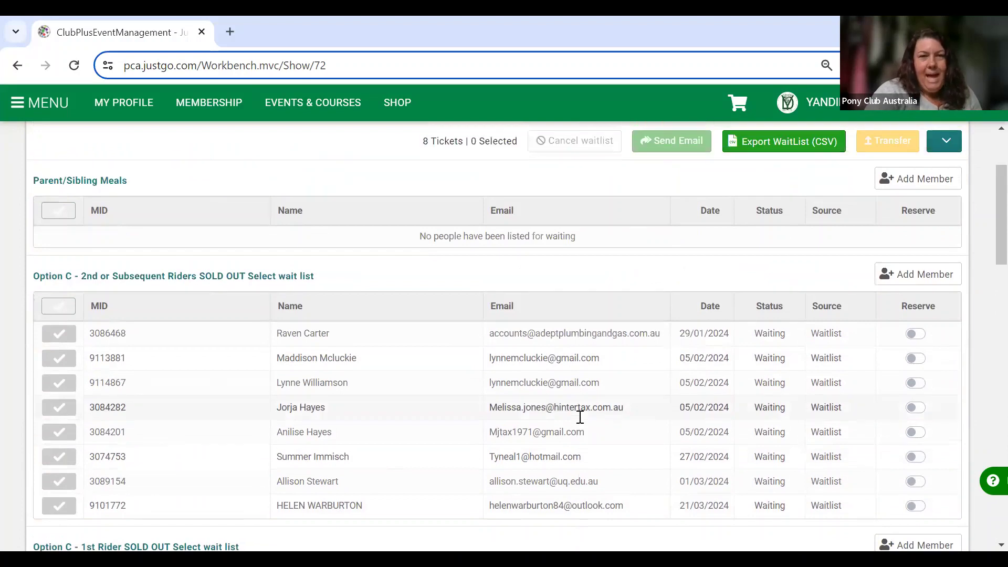
pyautogui.scroll(3, 580, 417)
pyautogui.scroll(-1, 580, 417)
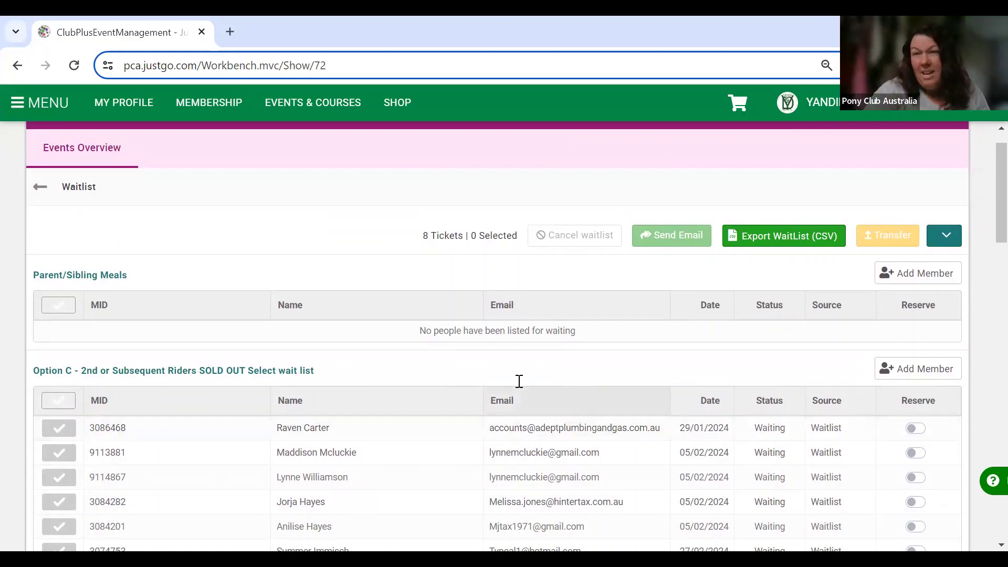
pyautogui.scroll(-3, 482, 425)
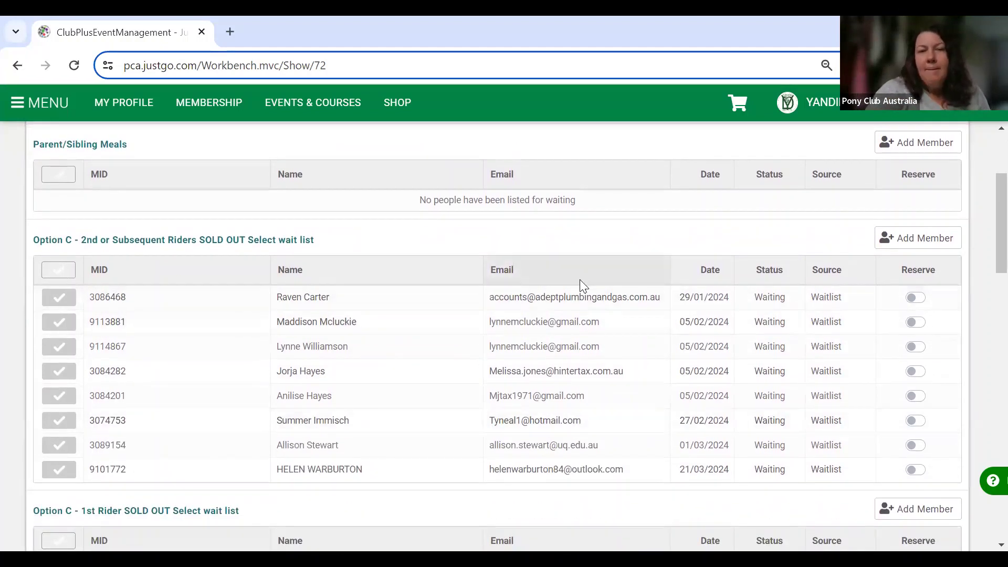
pyautogui.scroll(3, 581, 287)
pyautogui.scroll(-15, 583, 286)
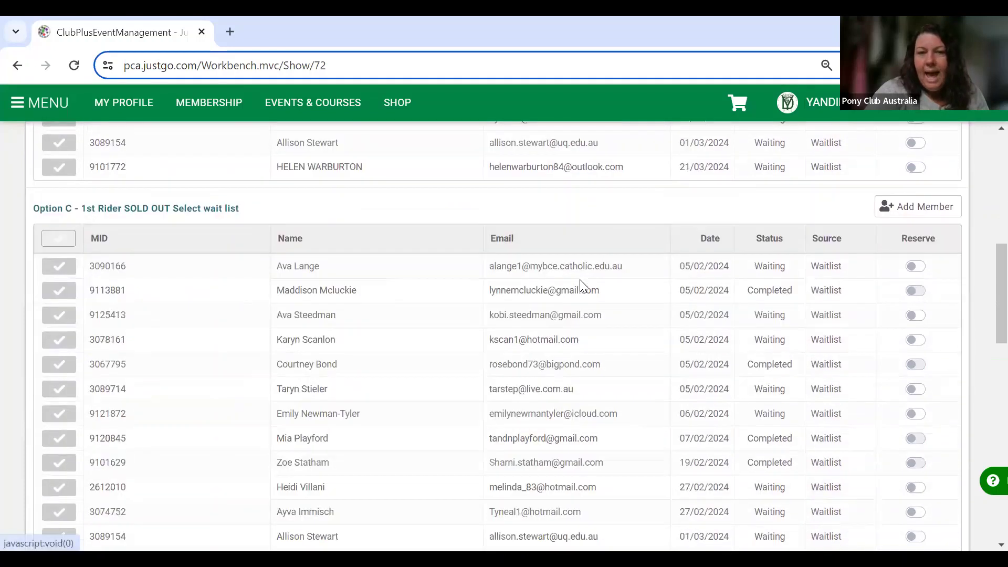
pyautogui.scroll(-4, 580, 279)
pyautogui.scroll(3, 579, 279)
pyautogui.scroll(10, 581, 286)
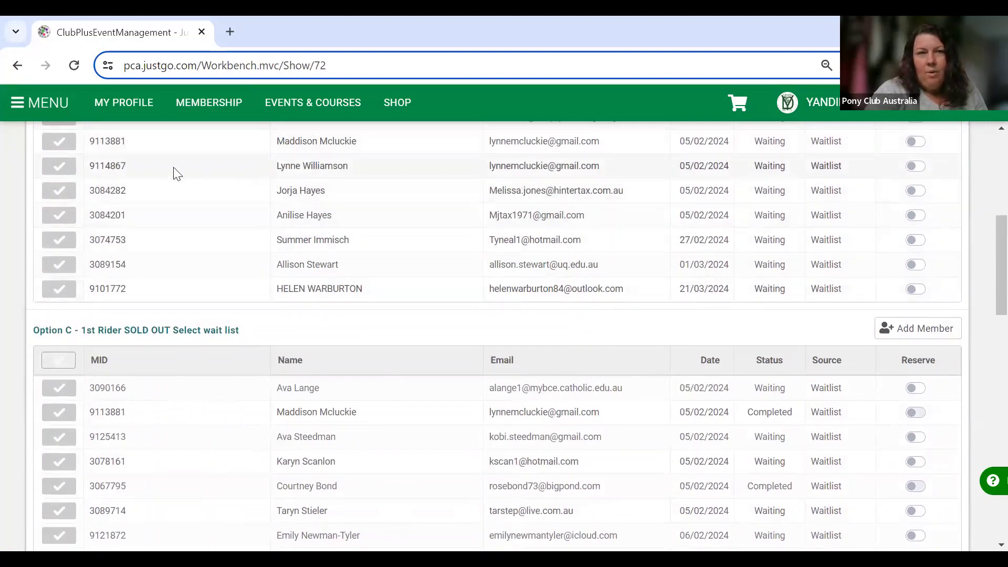
pyautogui.scroll(6, 367, 273)
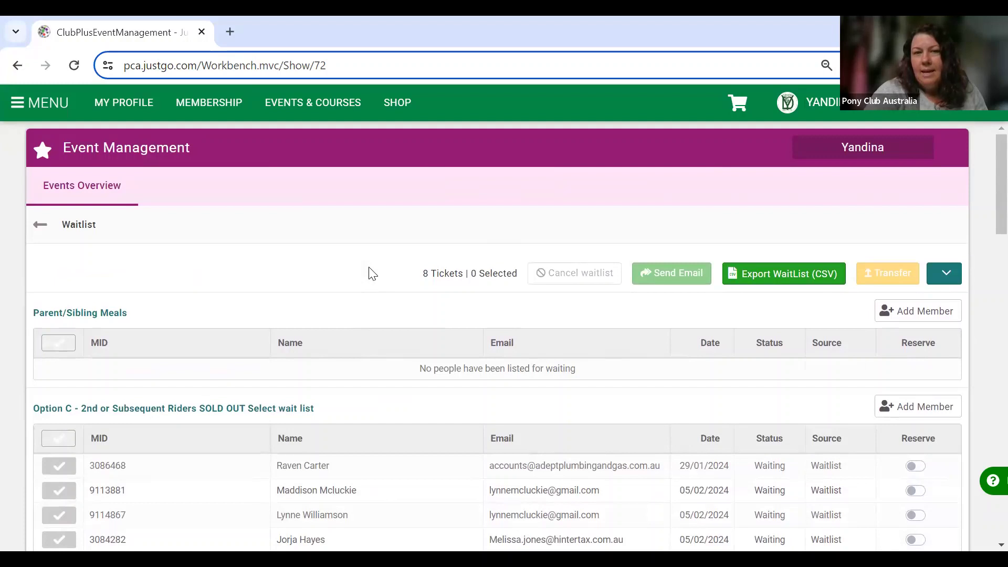
pyautogui.scroll(-4, 524, 420)
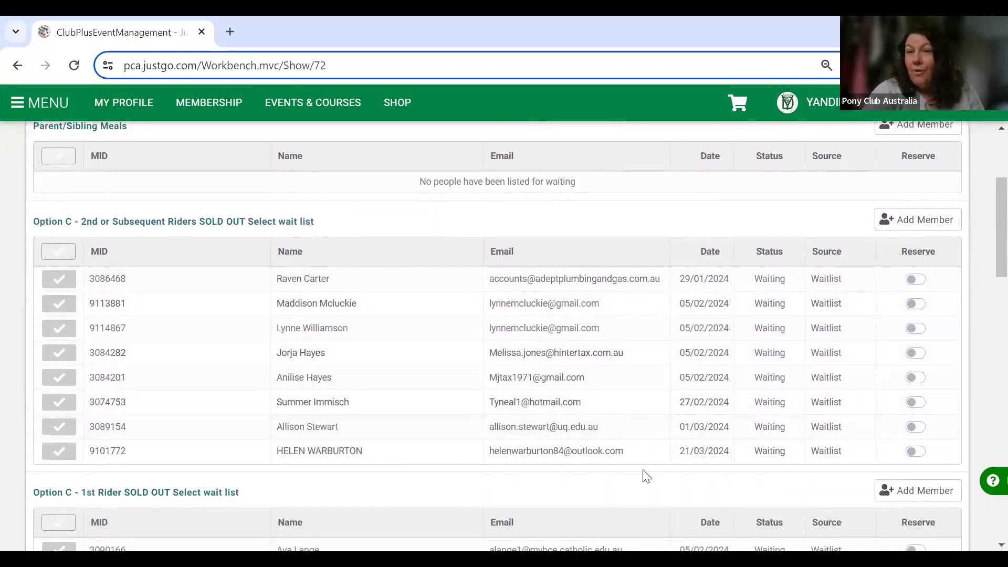
pyautogui.scroll(4, 504, 336)
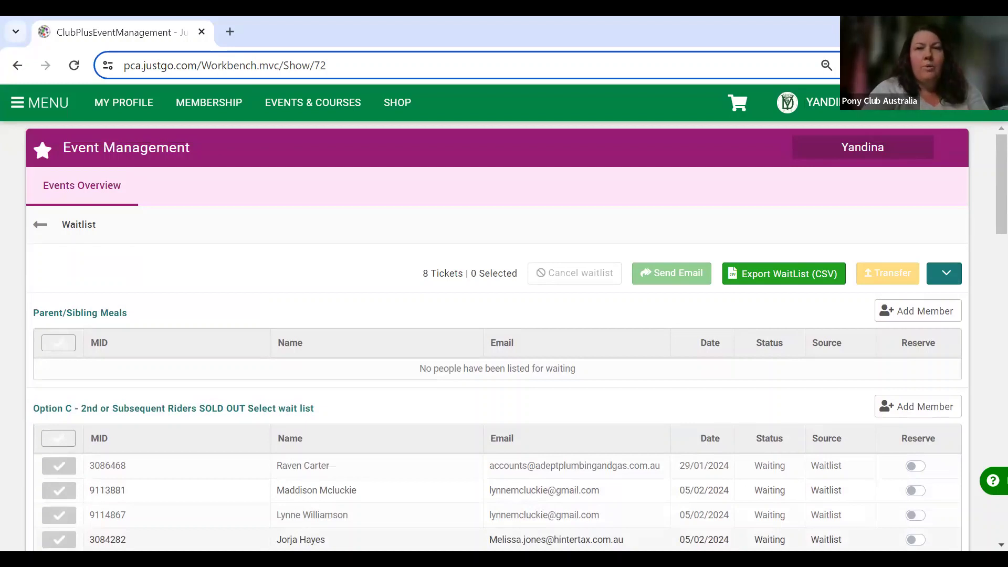
# Return from the waitlist to Events Overview and reopen the April Coaching Camp's bookings.
pyautogui.click(40, 225)
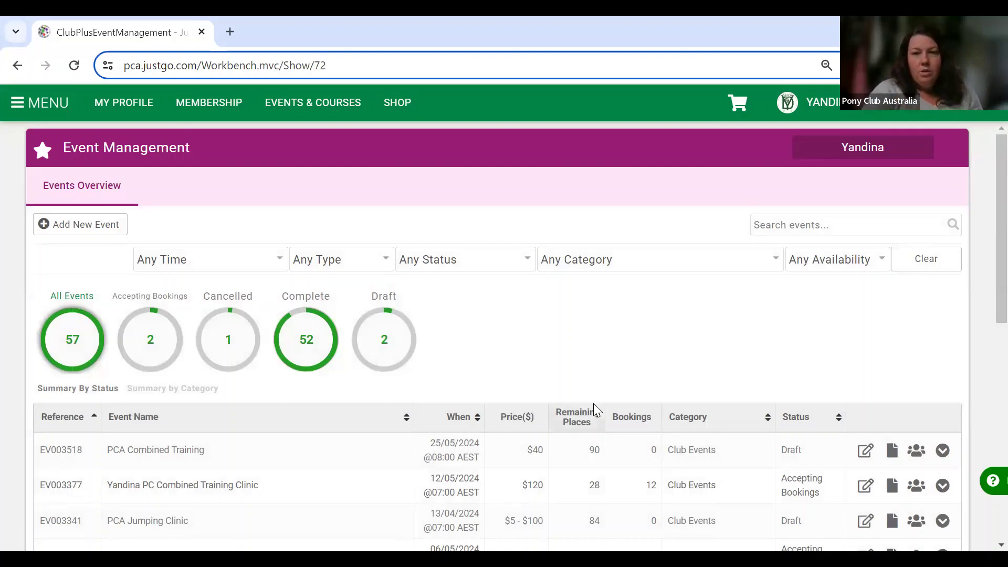
pyautogui.scroll(-3, 594, 403)
pyautogui.scroll(-1, 593, 403)
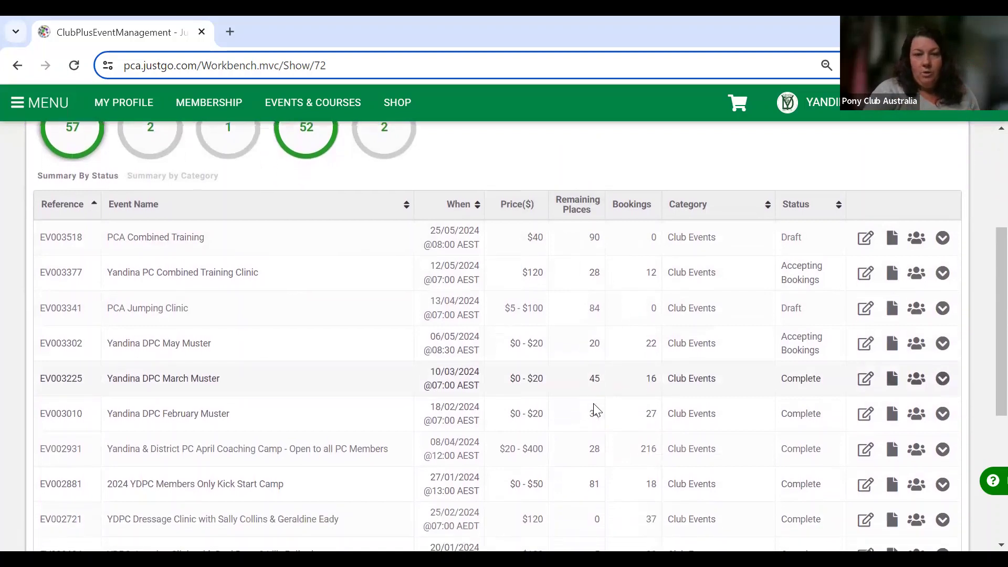
pyautogui.click(915, 421)
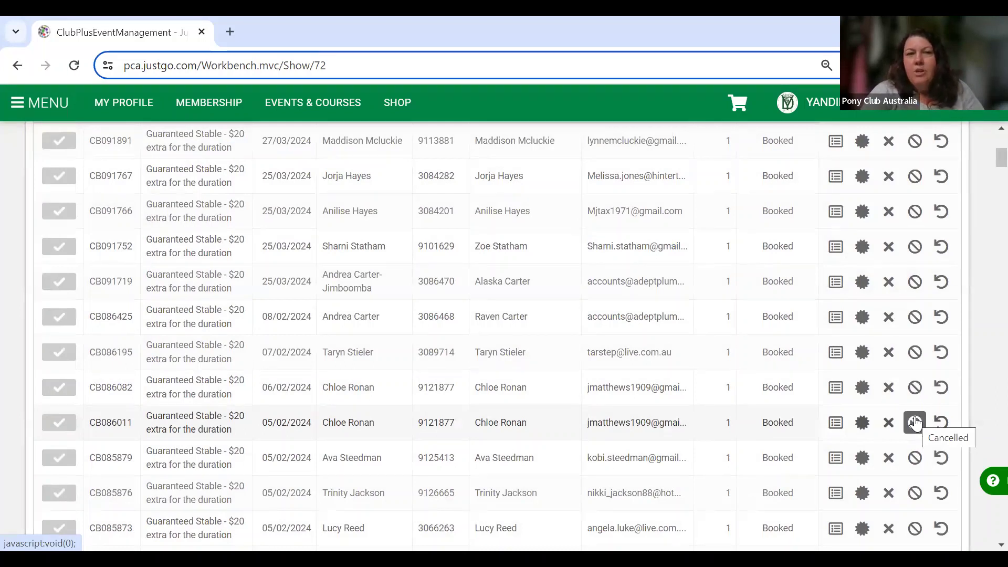
pyautogui.scroll(6, 914, 421)
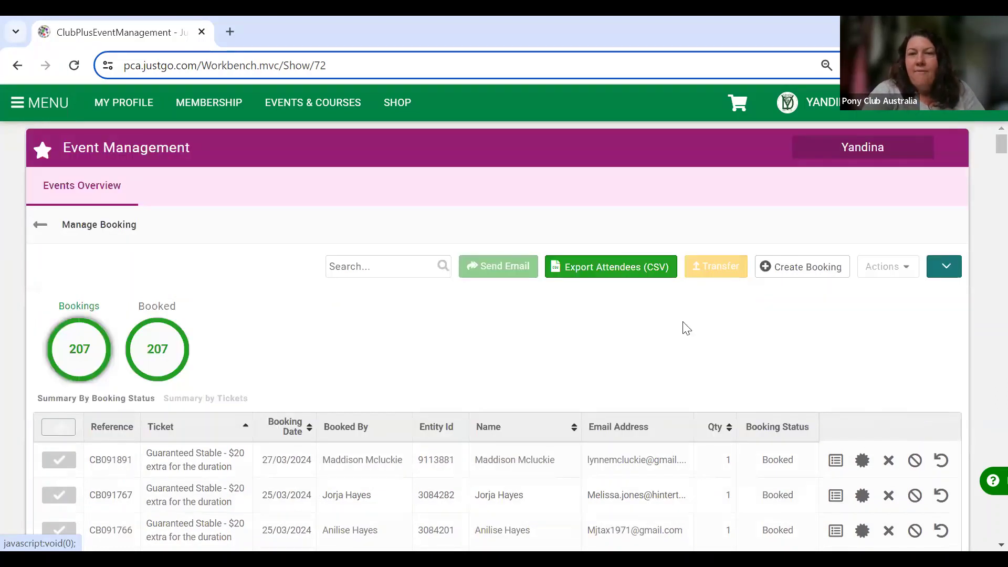
pyautogui.click(609, 270)
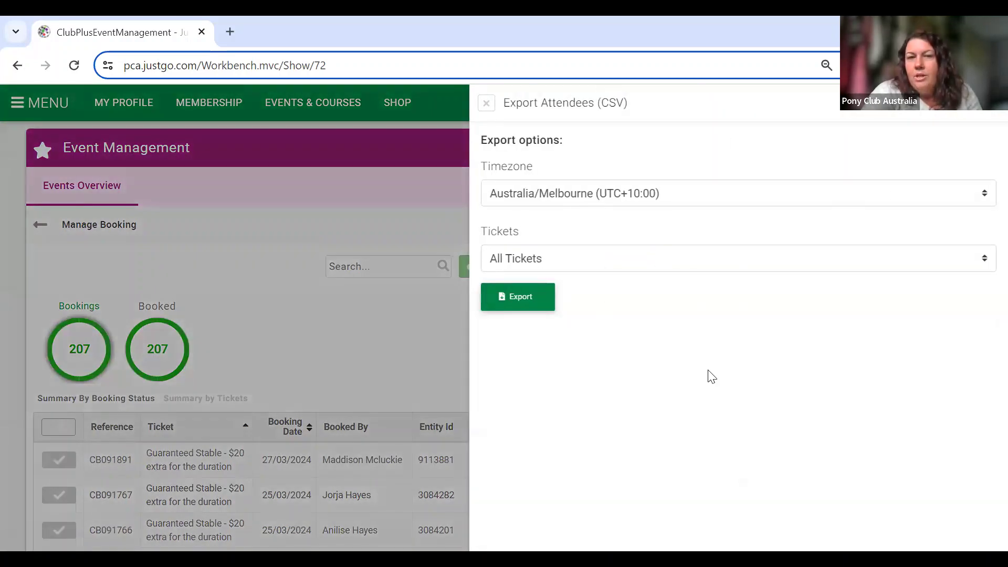
pyautogui.click(517, 296)
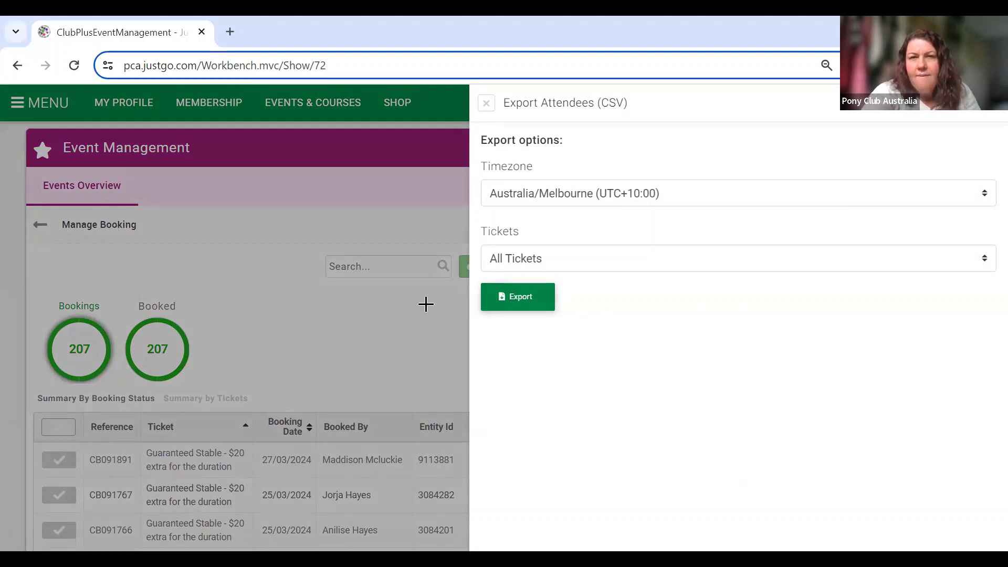
pyautogui.click(487, 103)
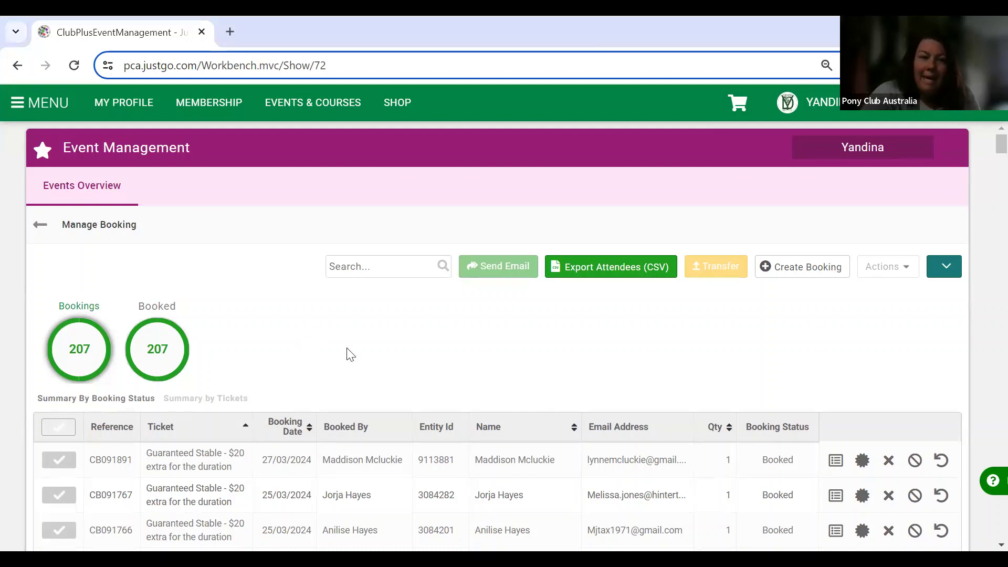
# Return from the April Coaching Camp bookings to the Events Overview list.
pyautogui.click(44, 225)
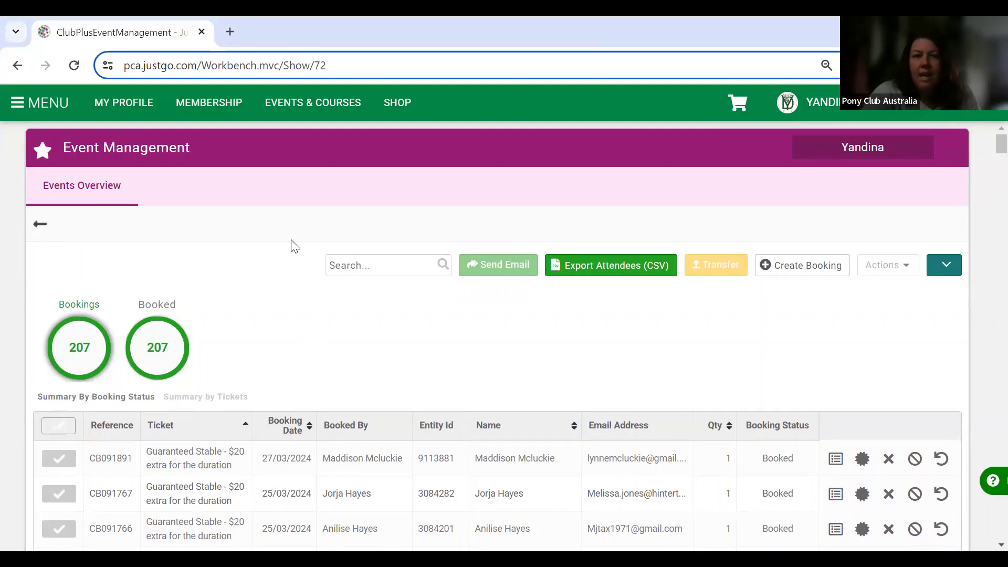
# Open the Manage Booking list for the completed dressage clinic.
pyautogui.scroll(-1, 626, 415)
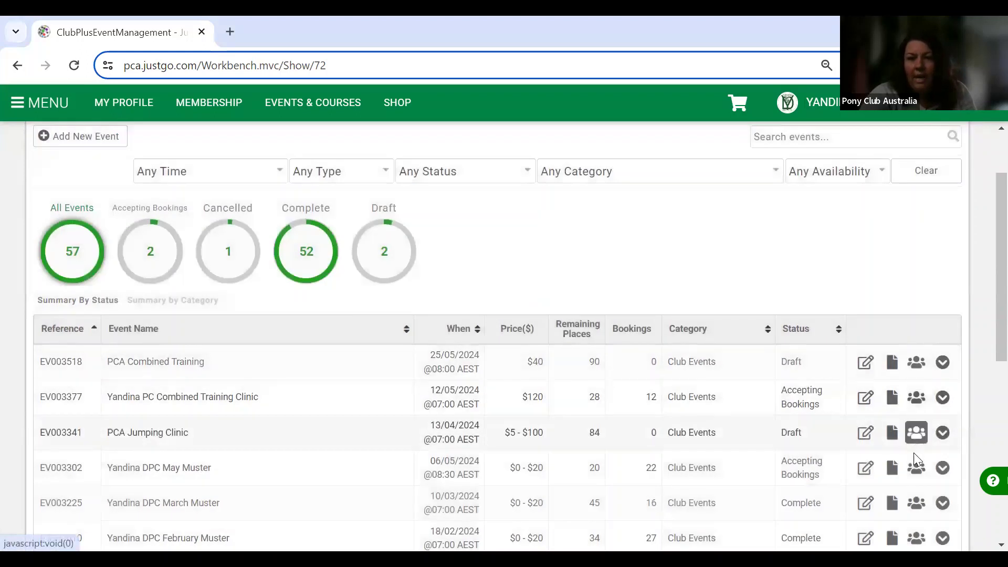
pyautogui.scroll(-1, 913, 491)
pyautogui.scroll(-3, 911, 489)
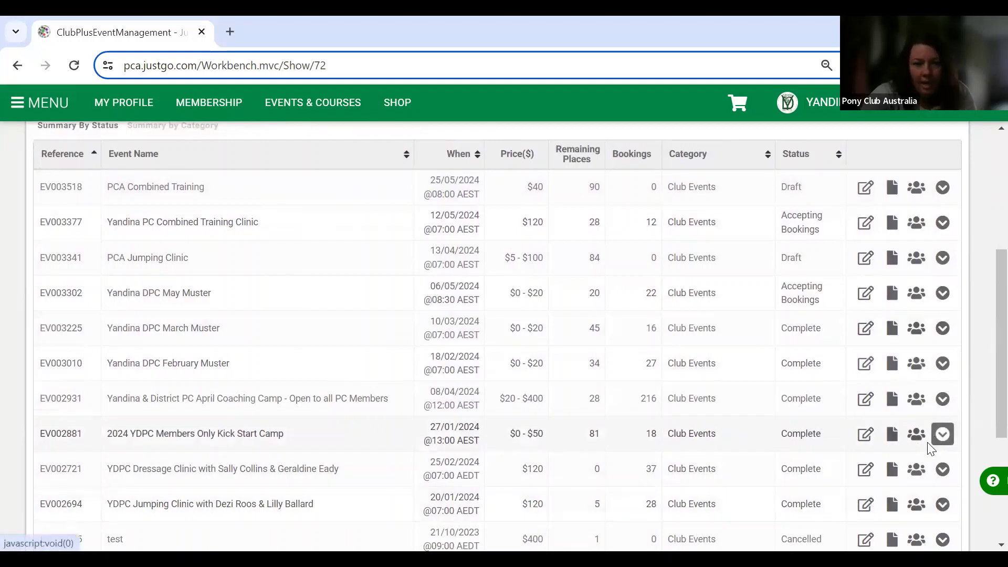
pyautogui.click(914, 471)
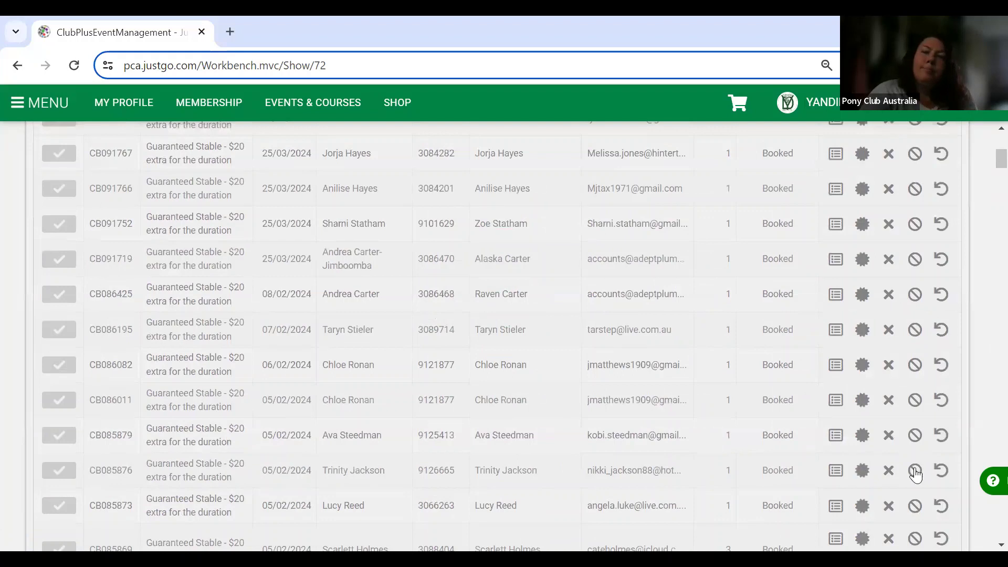
# Browse the 37 SUNDAY Lessons bookings and view one rider's registration form answers.
pyautogui.scroll(2, 618, 341)
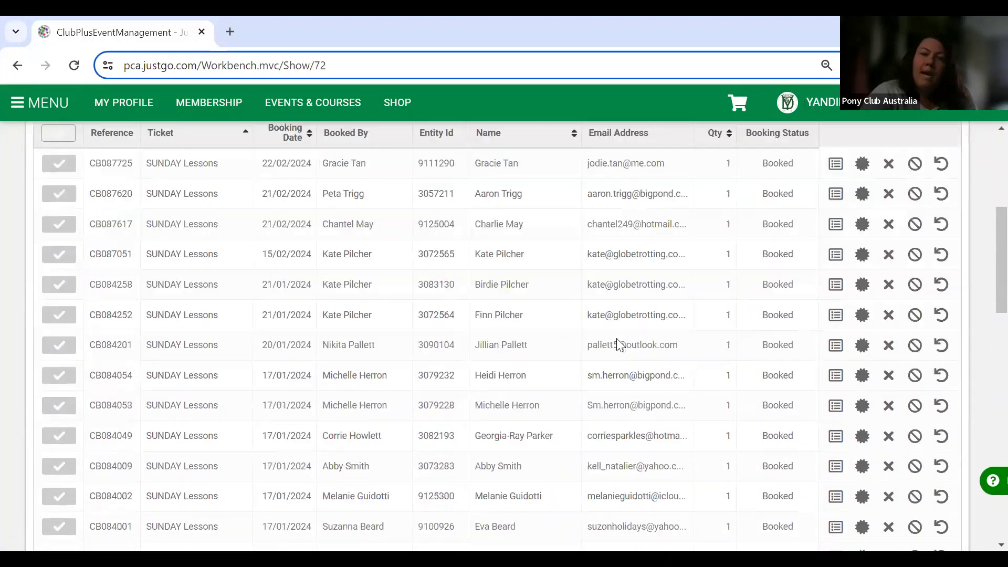
pyautogui.scroll(-4, 618, 342)
pyautogui.scroll(-15, 617, 342)
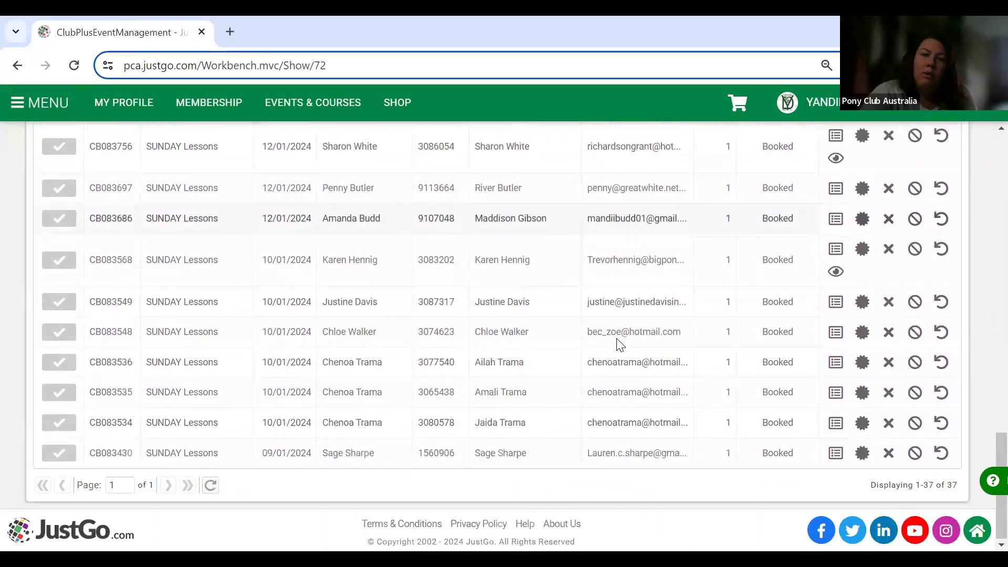
pyautogui.scroll(15, 618, 342)
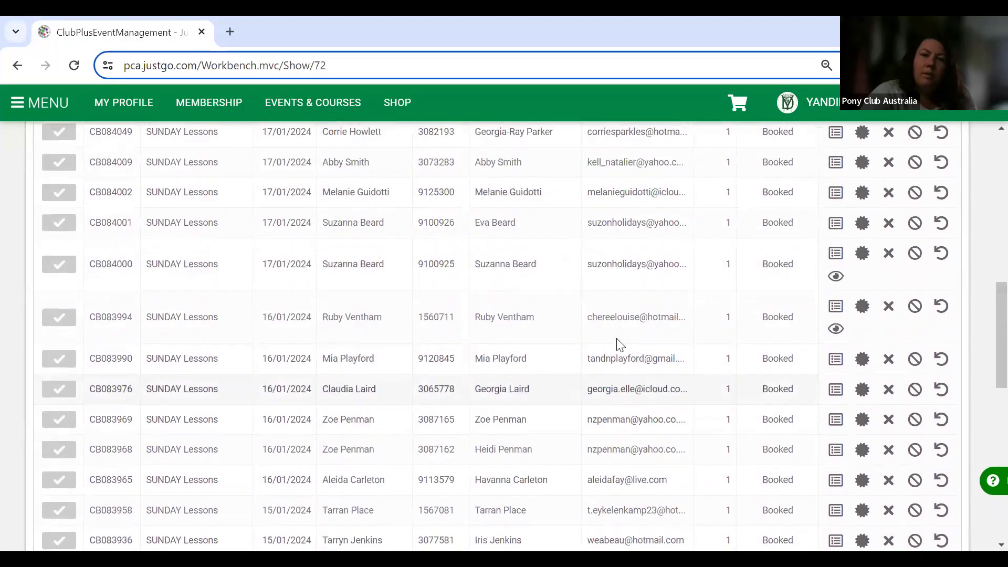
pyautogui.scroll(4, 616, 338)
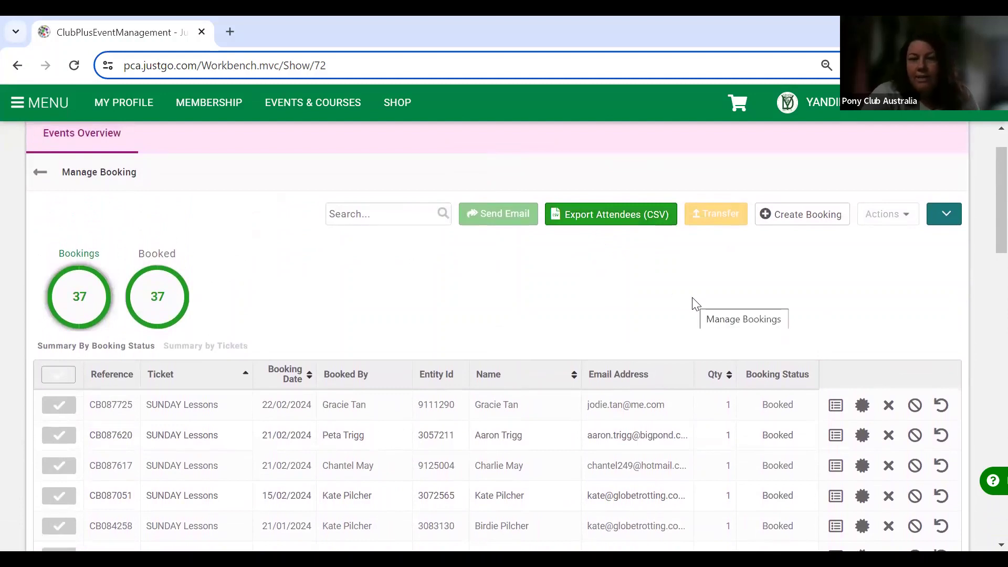
pyautogui.scroll(-4, 696, 304)
pyautogui.scroll(-7, 697, 304)
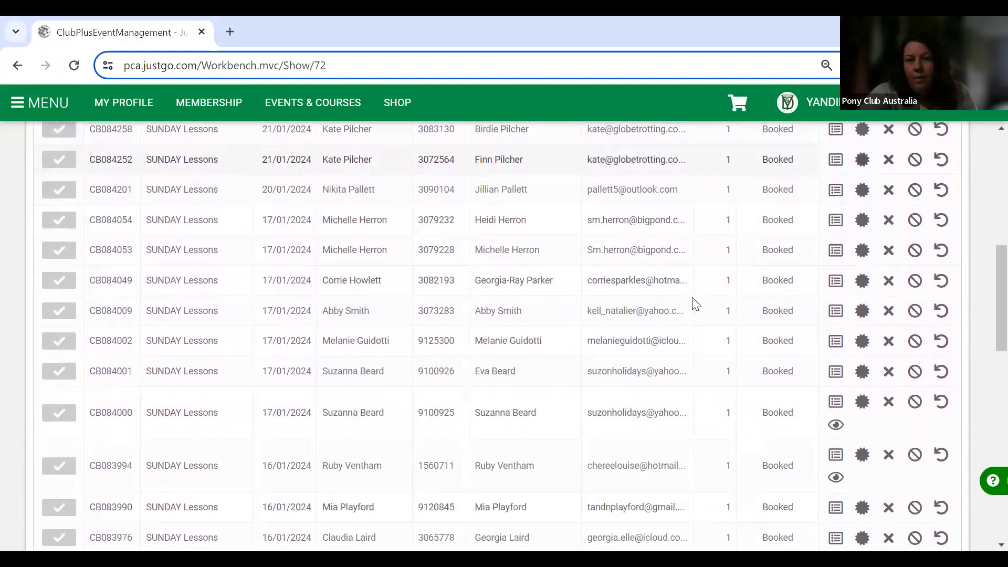
pyautogui.scroll(-8, 696, 304)
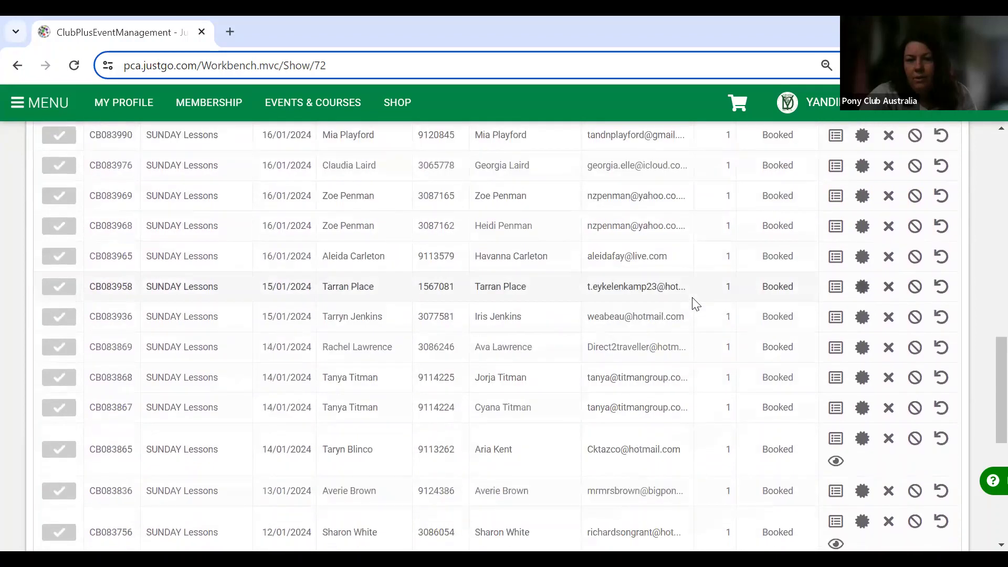
pyautogui.scroll(-2, 696, 305)
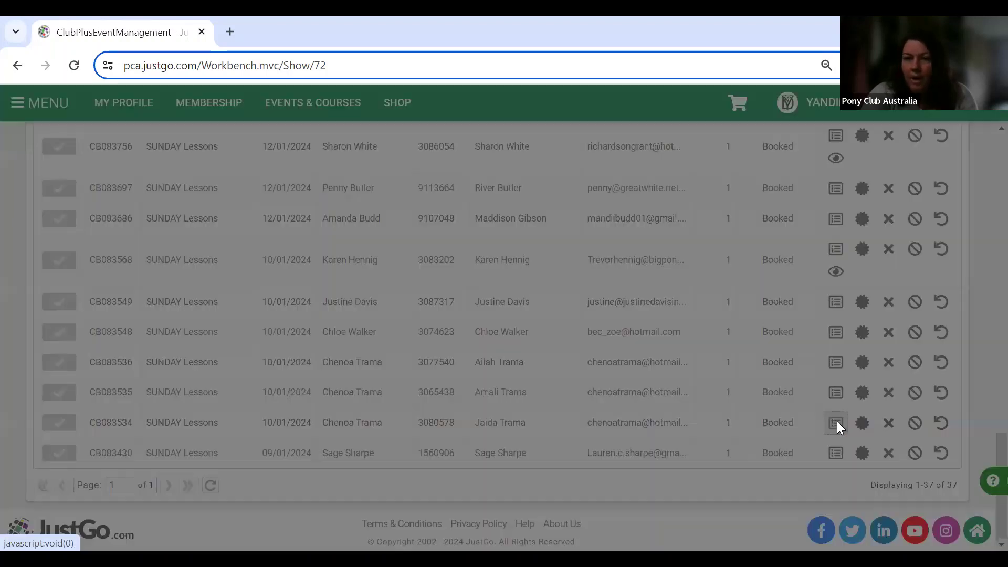
pyautogui.click(836, 423)
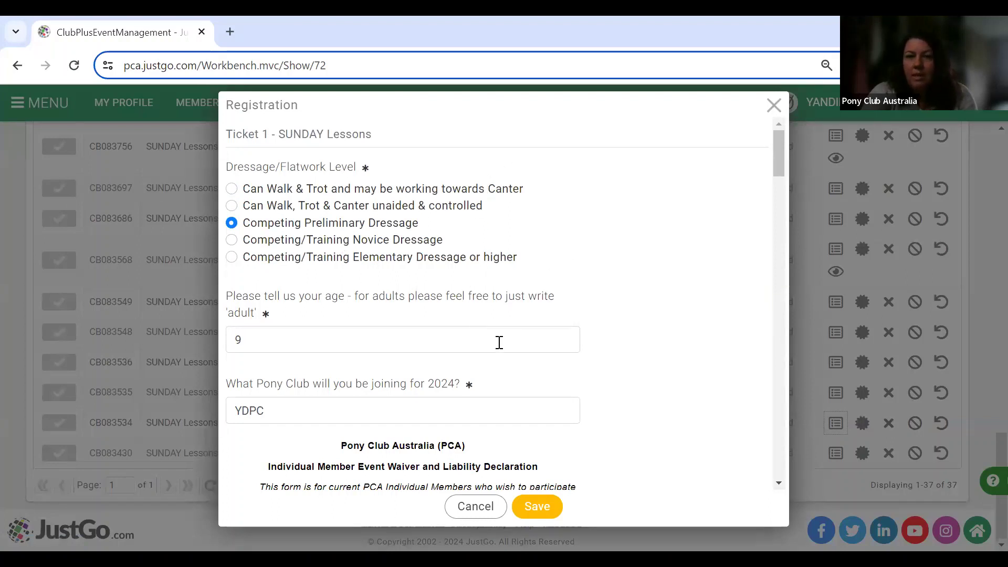
pyautogui.scroll(-1, 496, 399)
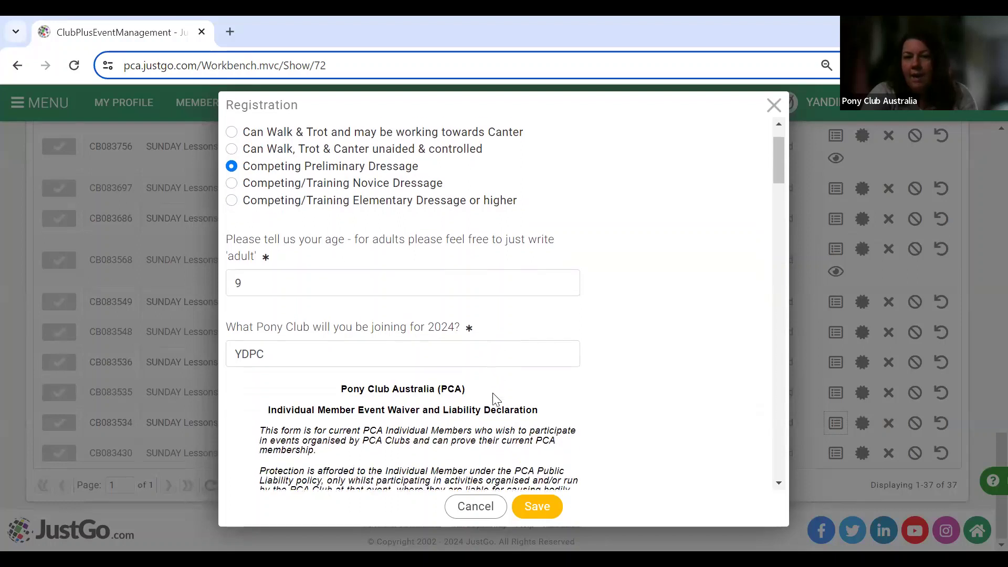
pyautogui.scroll(1, 535, 348)
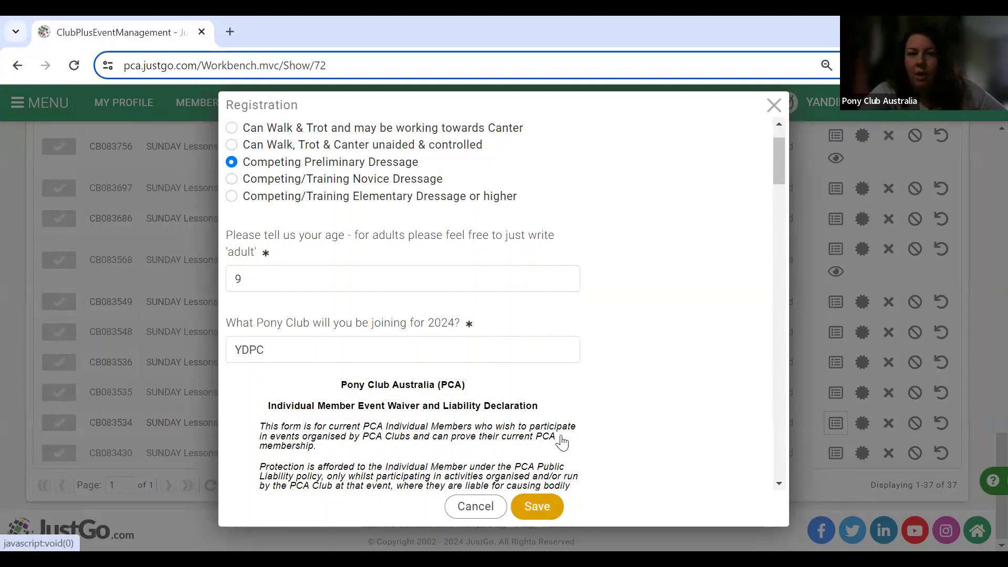
pyautogui.click(771, 107)
pyautogui.scroll(10, 716, 178)
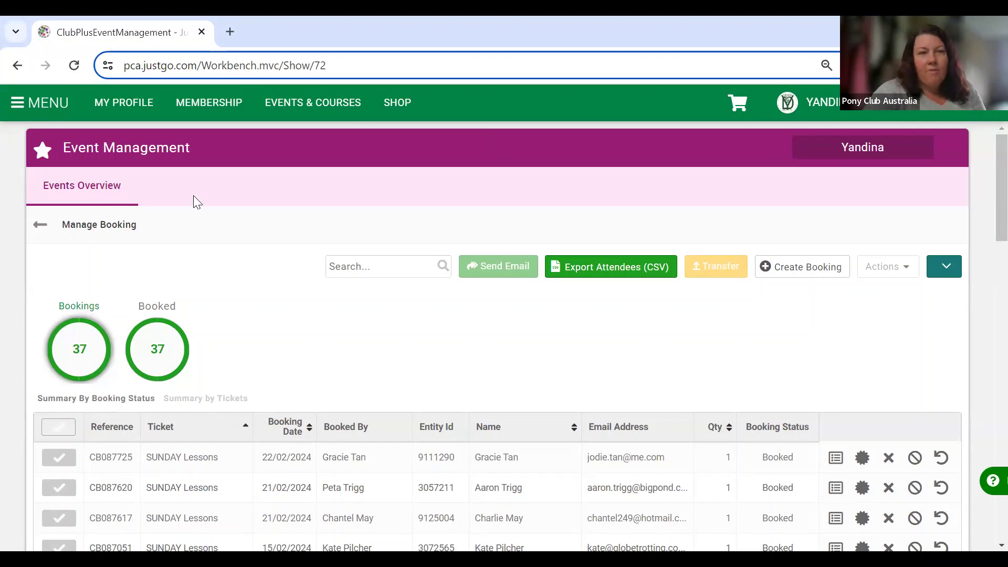
# Go from the booking list to the Club Reports page via the My Club section.
pyautogui.click(21, 110)
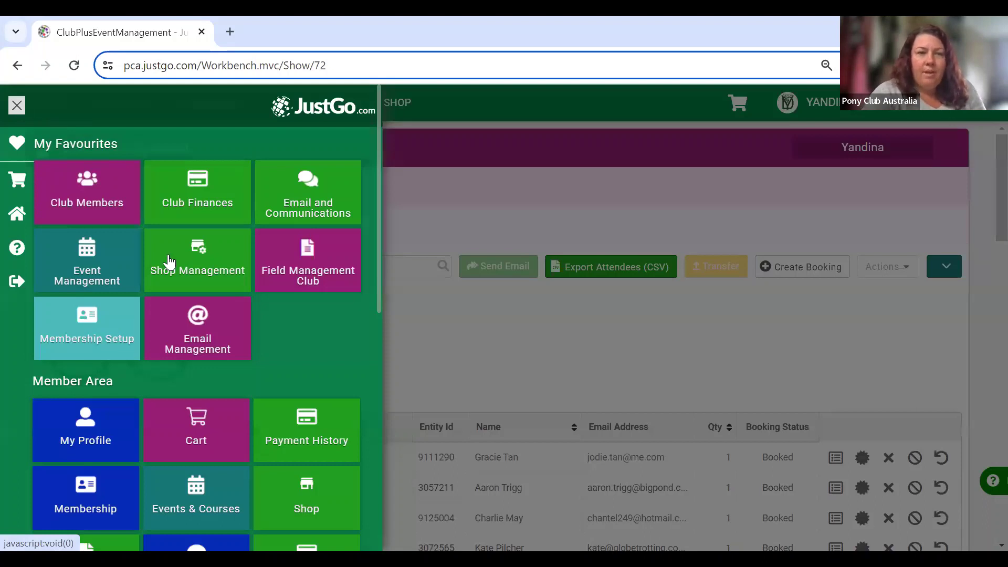
pyautogui.scroll(-10, 168, 256)
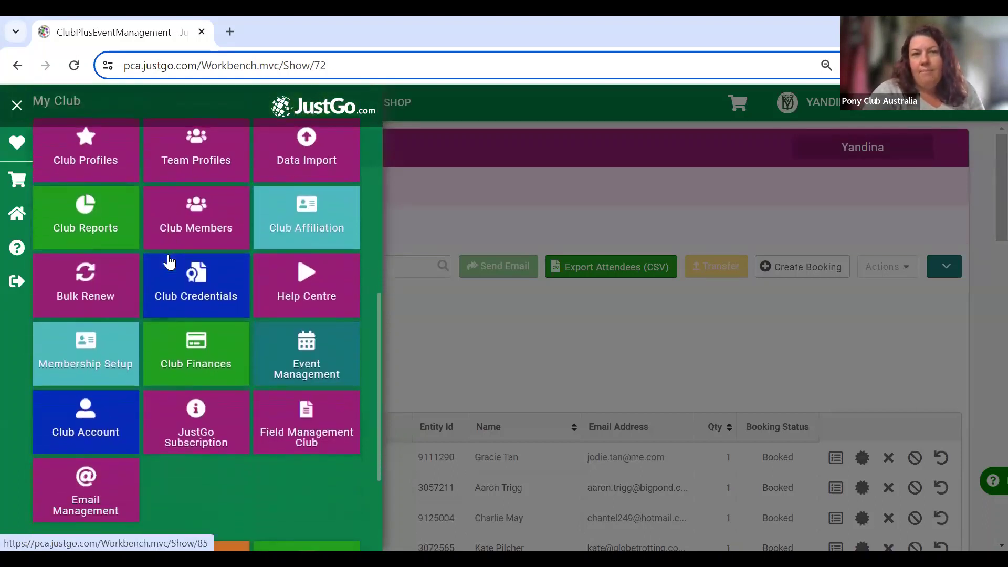
pyautogui.click(72, 221)
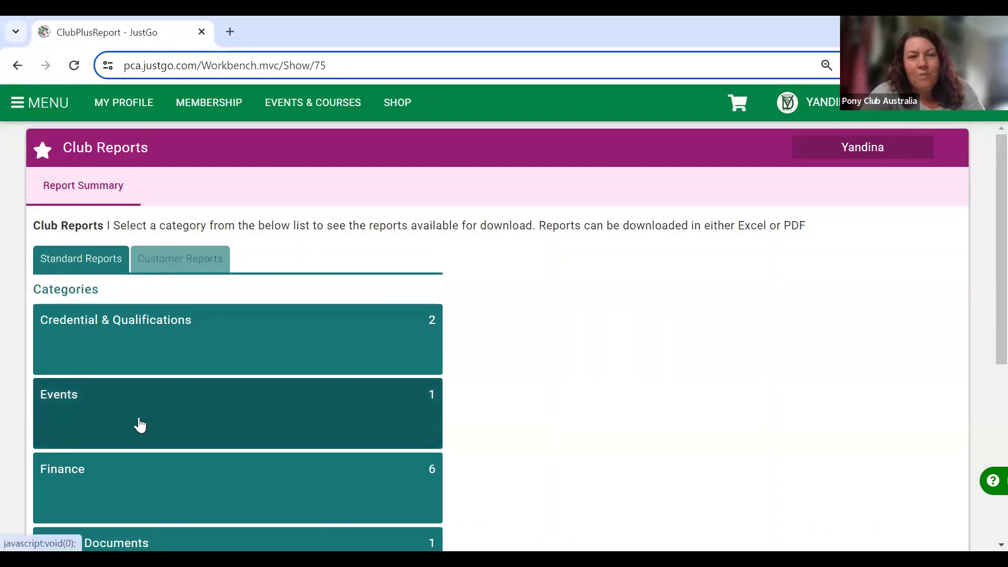
# Browse from the standard Events category to the Customer Reports Events list.
pyautogui.click(170, 412)
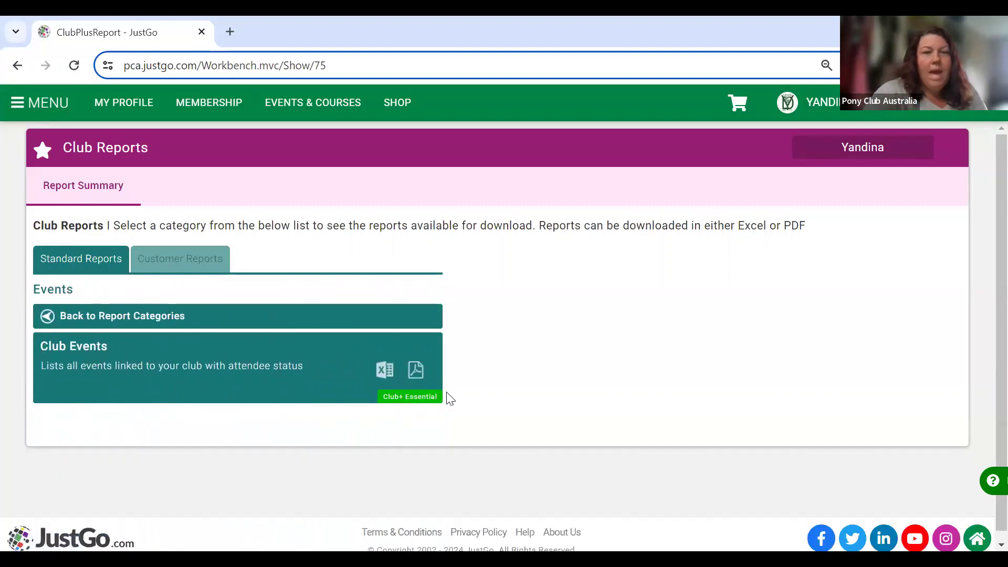
pyautogui.click(174, 263)
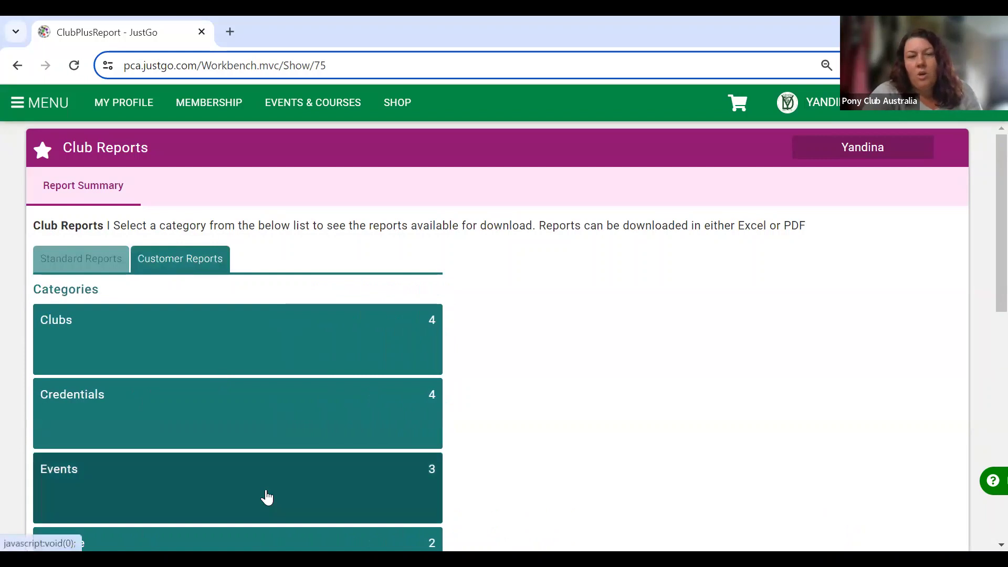
pyautogui.click(294, 485)
pyautogui.scroll(-2, 292, 479)
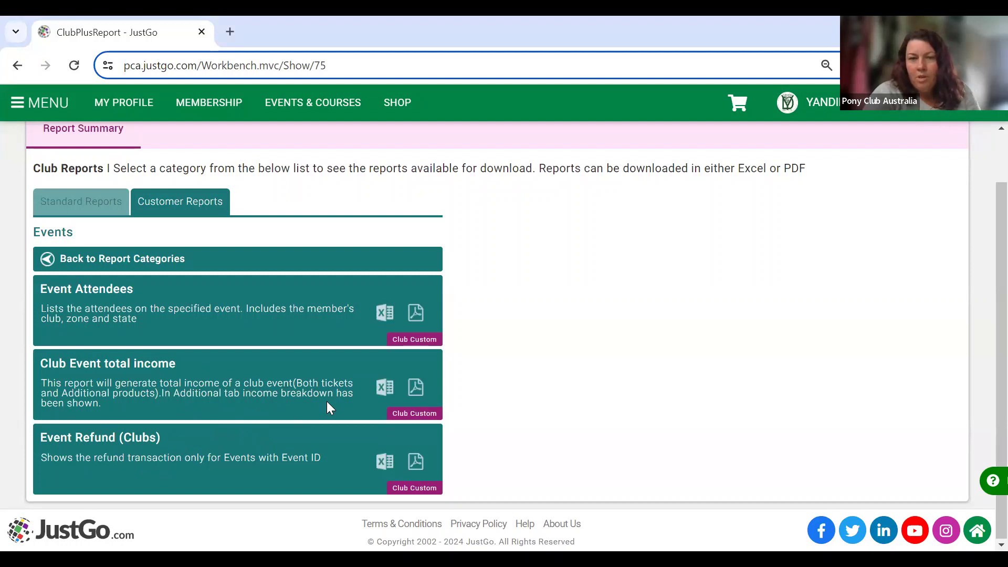
# Preview the Club Event total income Excel options, then close them without running.
pyautogui.click(383, 389)
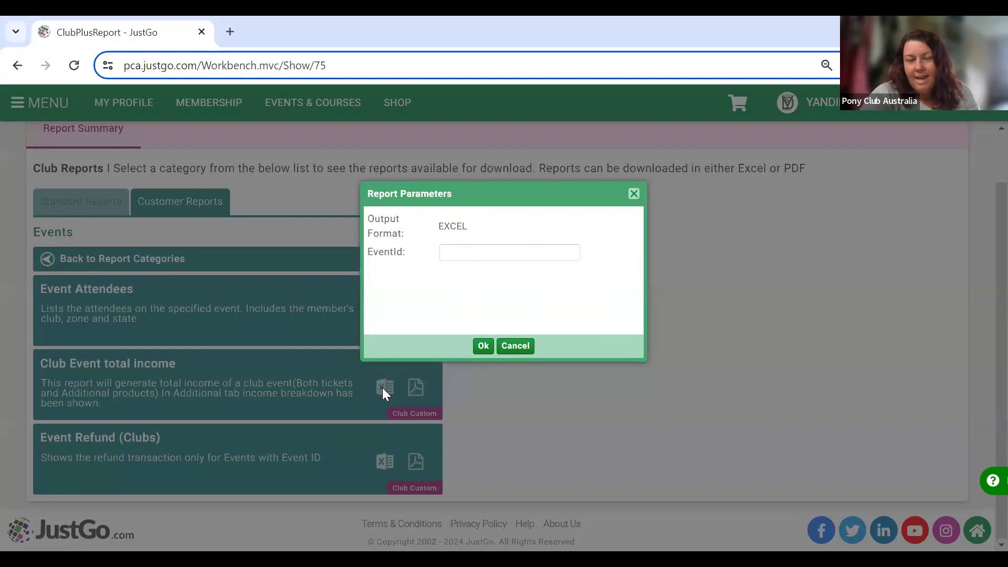
pyautogui.click(636, 194)
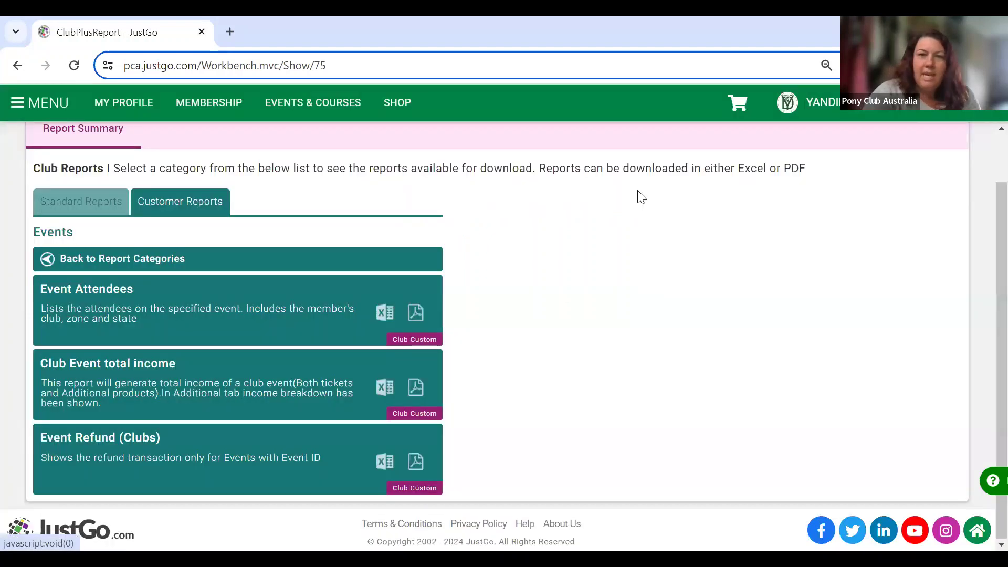
pyautogui.click(36, 108)
# Copy event reference EV002721 from the Event Management list, then return to Club Reports.
pyautogui.click(102, 261)
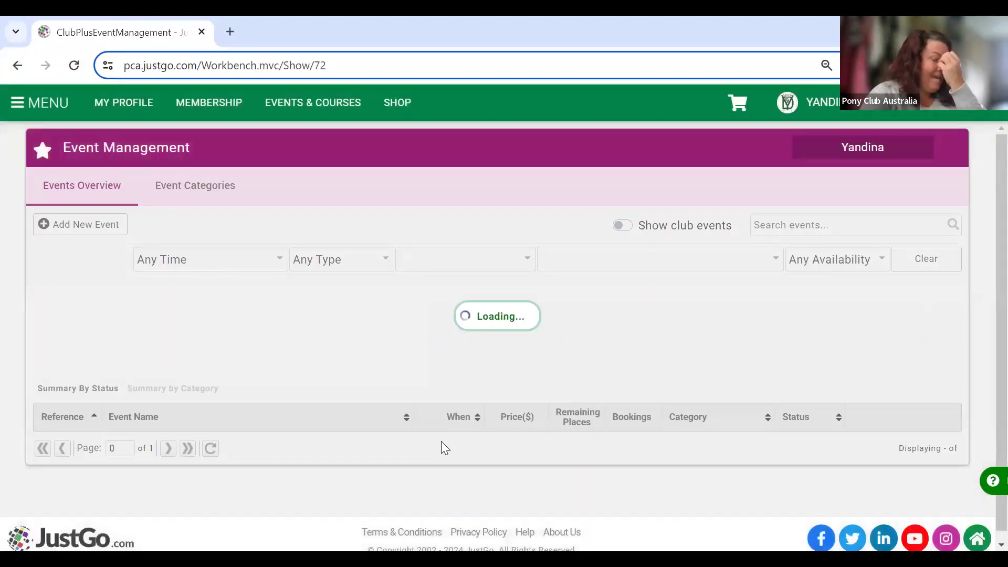
pyautogui.scroll(-6, 443, 443)
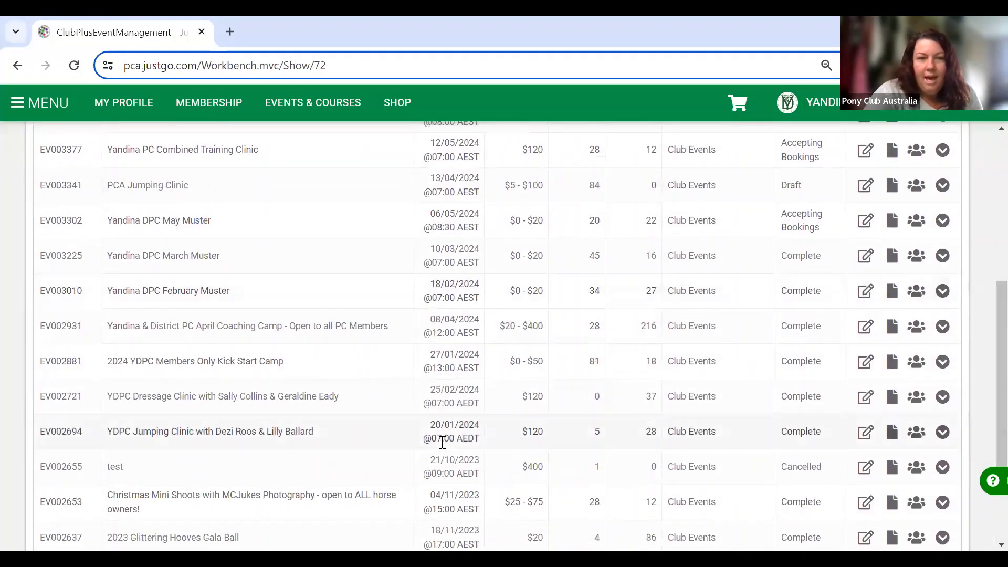
pyautogui.scroll(-3, 443, 442)
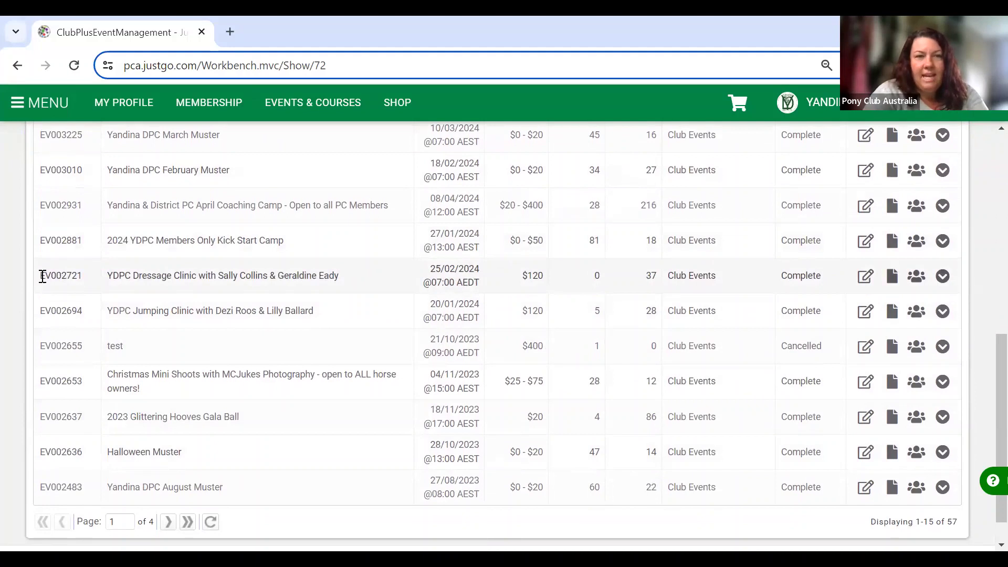
pyautogui.moveTo(42, 277); pyautogui.dragTo(83, 278)
pyautogui.hotkey('ctrl', 'c')
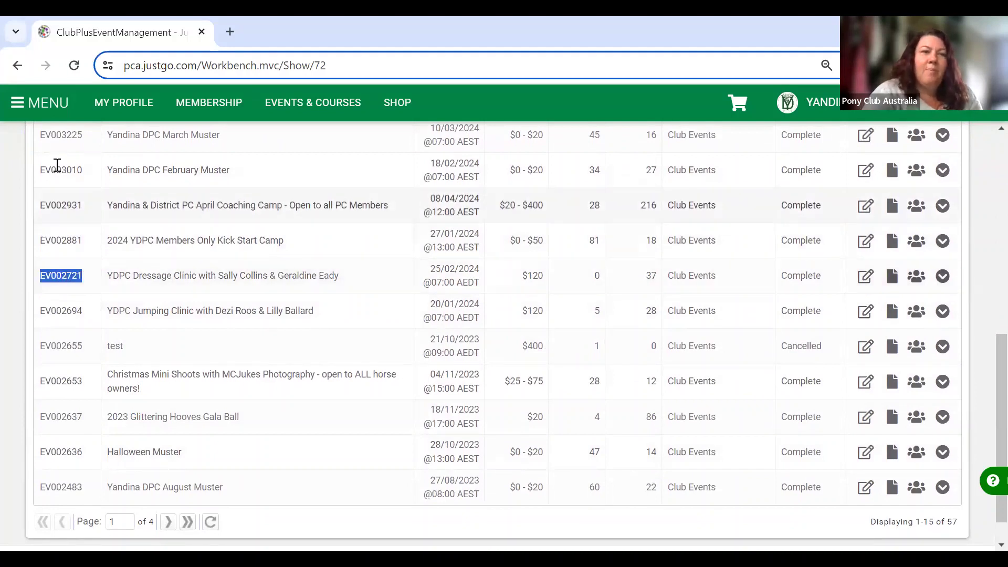
pyautogui.click(48, 116)
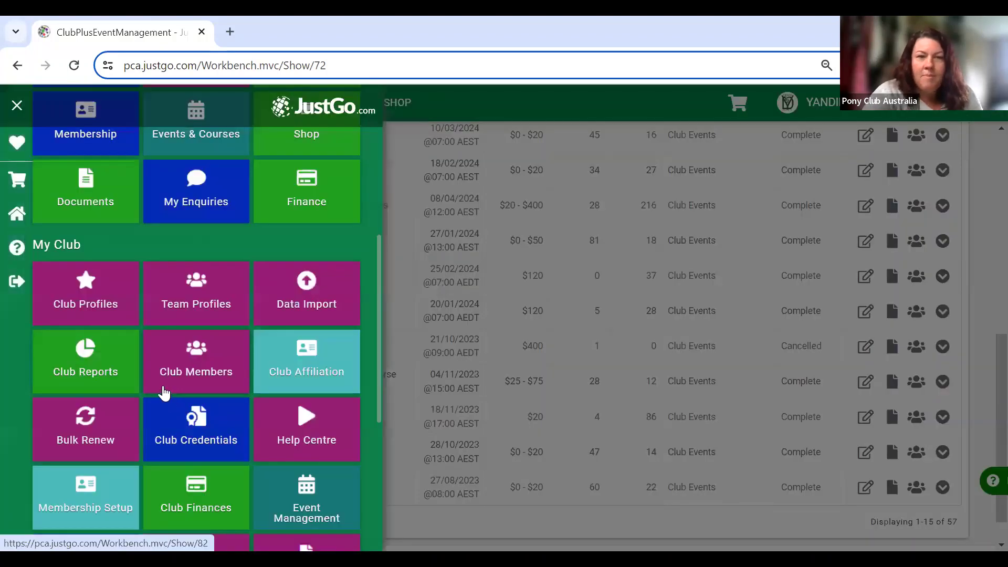
pyautogui.click(87, 357)
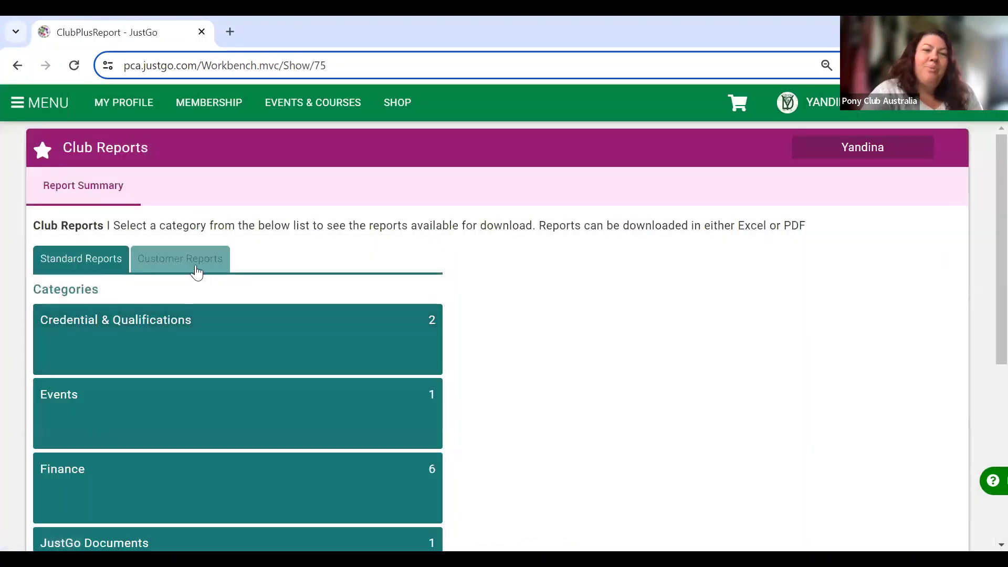
# Bring up the Excel options for Club Event total income under Customer Reports > Events.
pyautogui.click(194, 263)
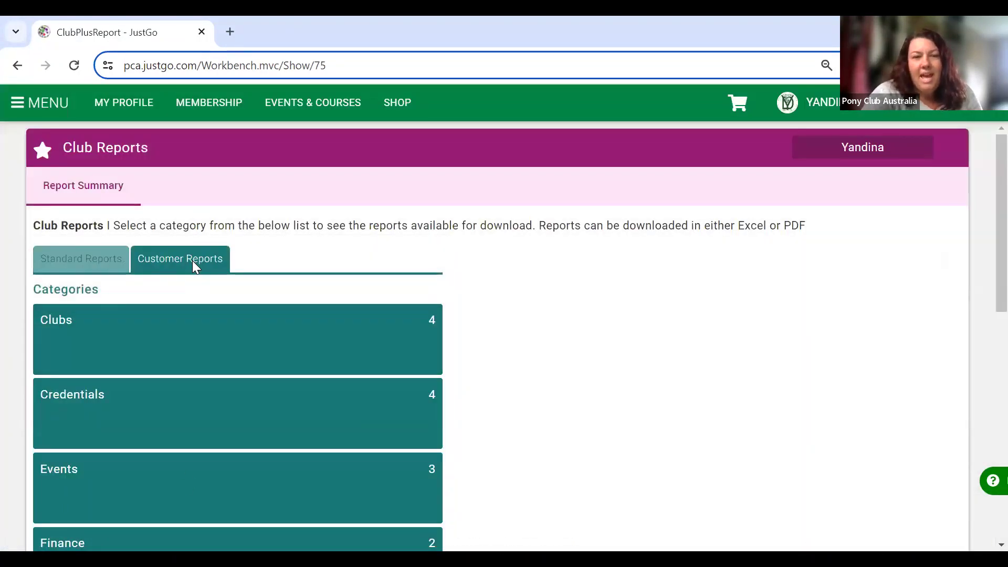
pyautogui.click(186, 477)
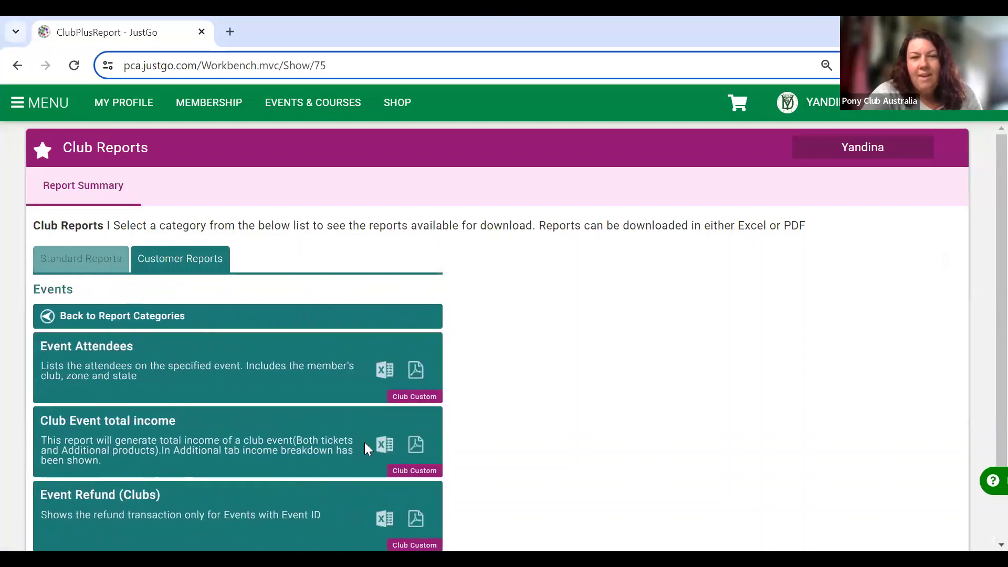
pyautogui.click(385, 445)
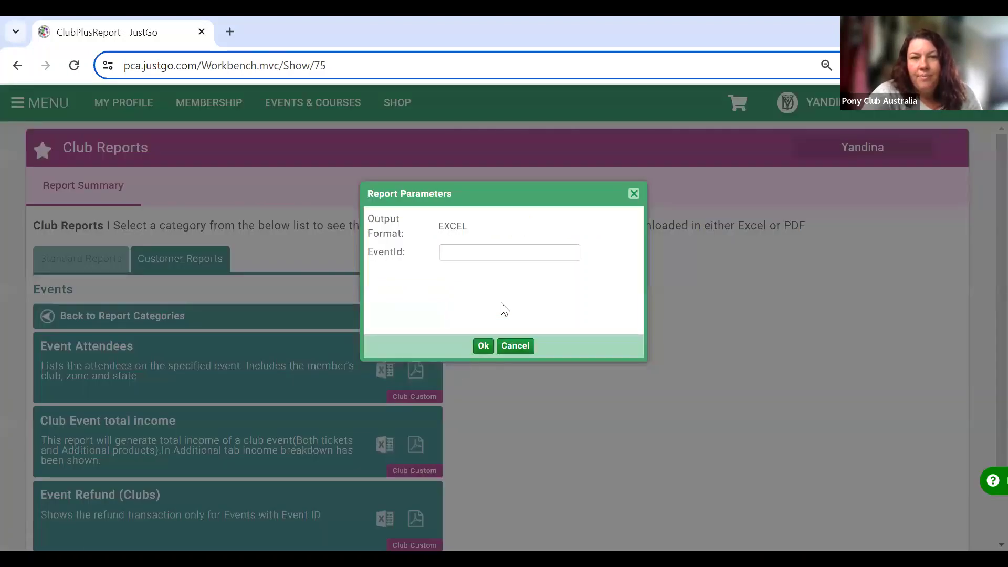
# Paste EV002721 as the EventId, generate the report and open the downloaded file.
pyautogui.click(526, 250)
pyautogui.hotkey('ctrl', 'v')
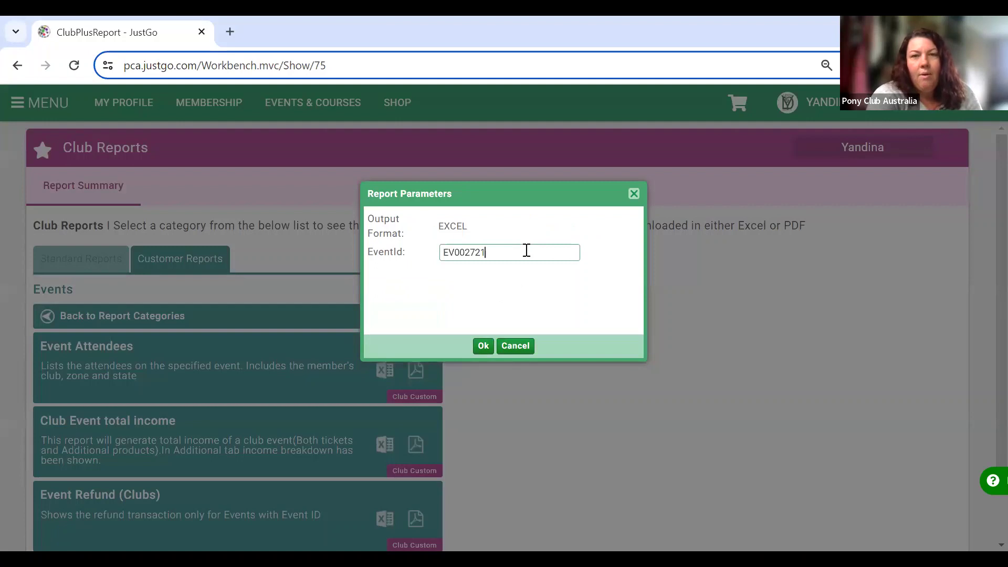
pyautogui.click(483, 346)
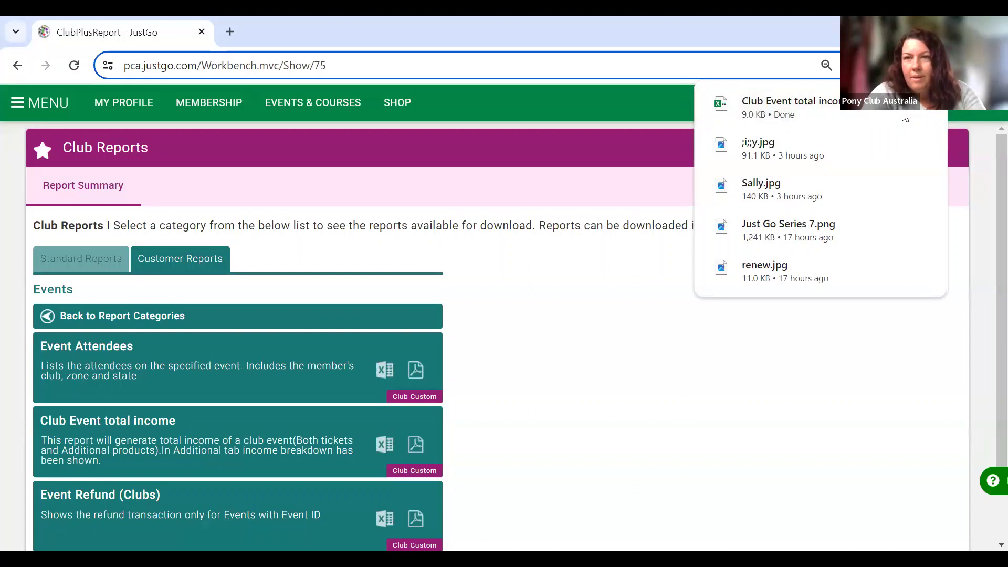
pyautogui.click(820, 104)
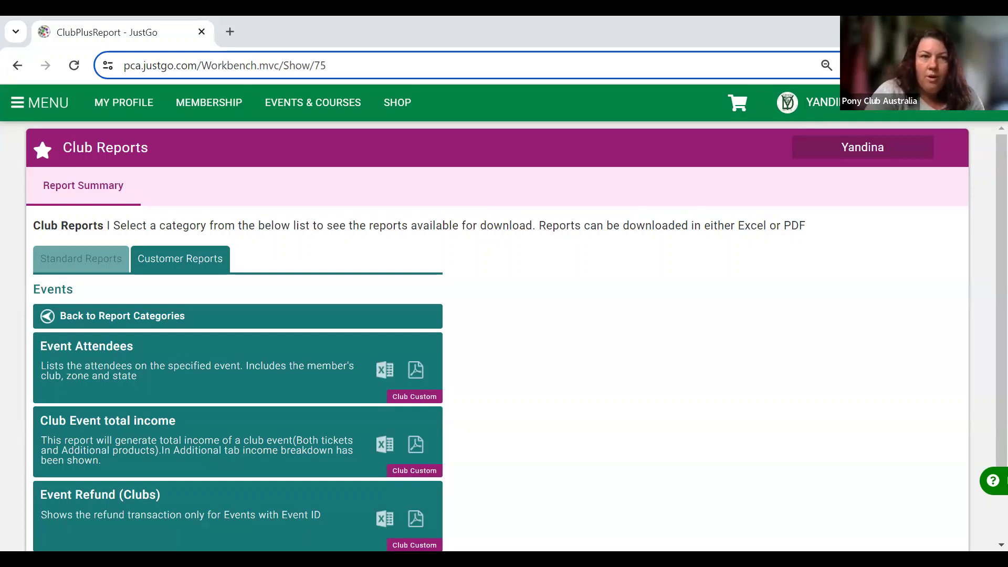
pyautogui.click(18, 103)
# Show the 16 bookings for the Yandina DPC March Muster from Event Management.
pyautogui.click(114, 255)
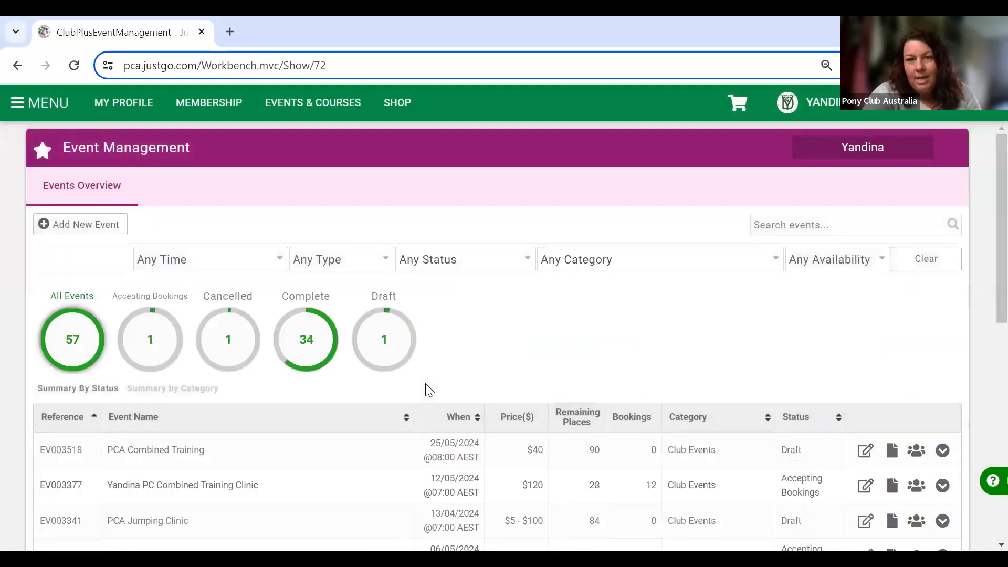
pyautogui.scroll(-2, 426, 386)
pyautogui.scroll(-2, 426, 389)
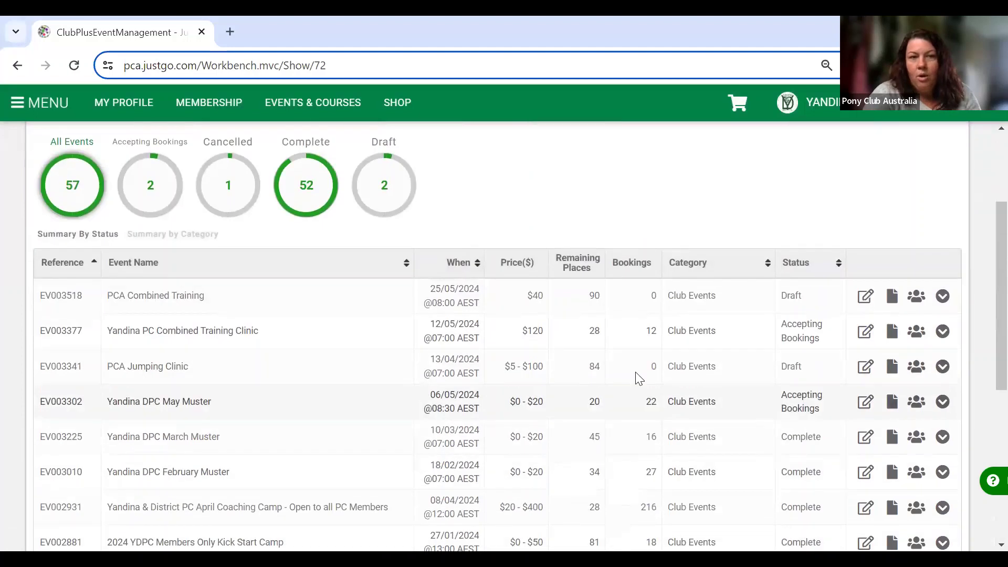
pyautogui.click(917, 438)
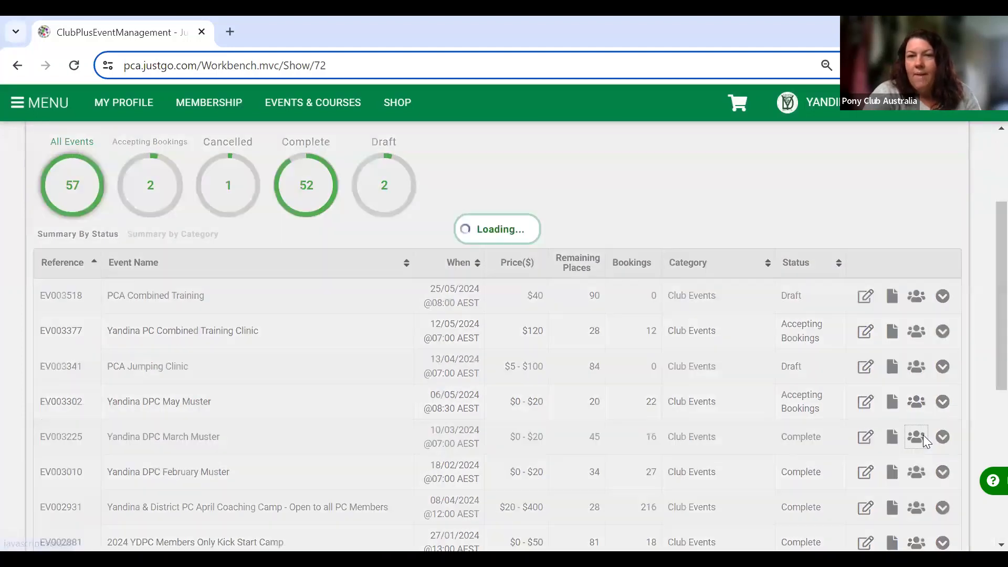